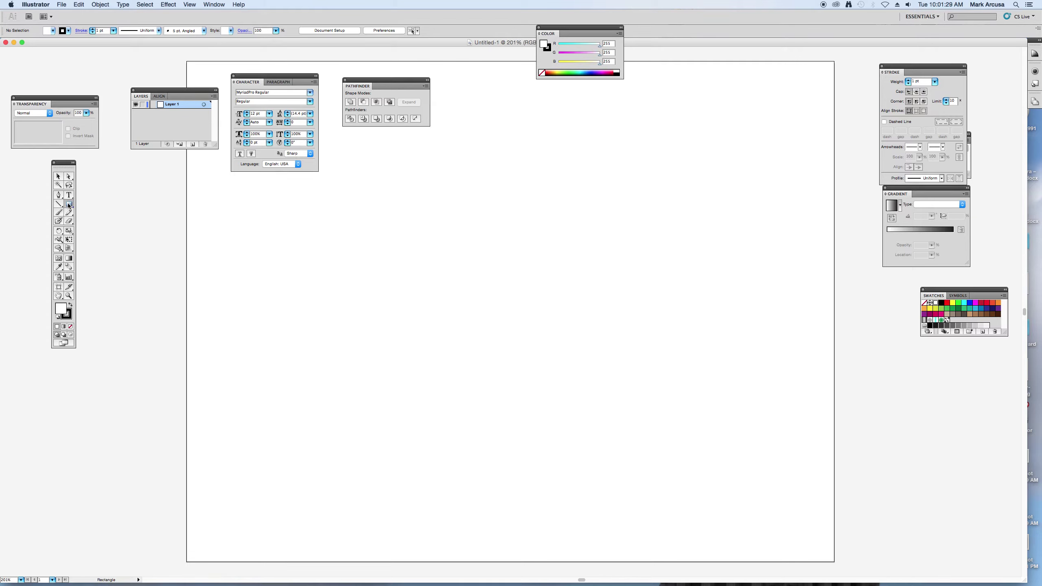
- Draw a long, thin horizontal rectangle with a black fill and no stroke in the upper middle of the artboard
{"action": "left_click", "coordinate": [70, 308]}
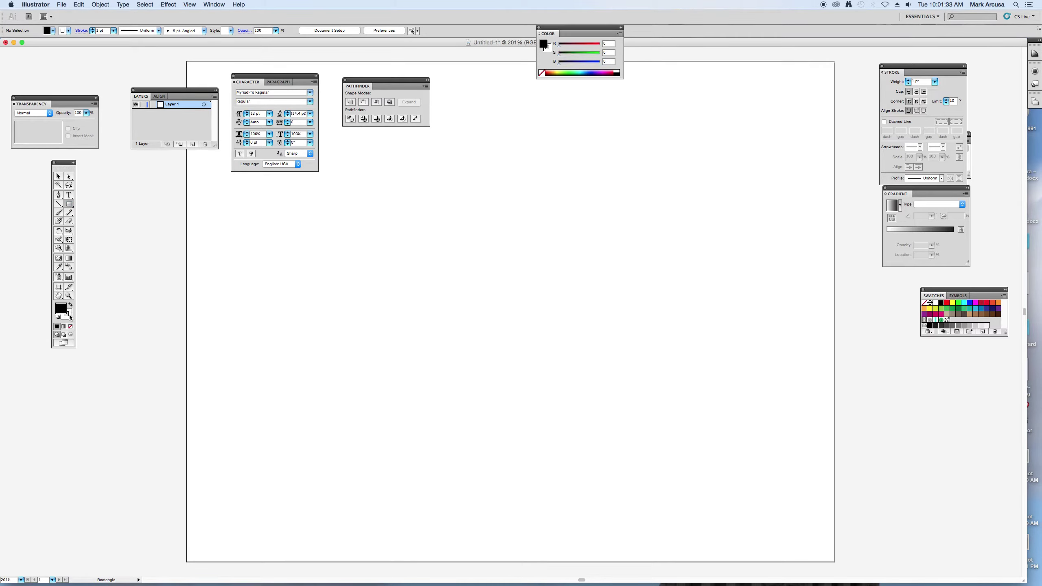
{"action": "left_click", "coordinate": [70, 326]}
{"action": "left_click", "coordinate": [60, 309]}
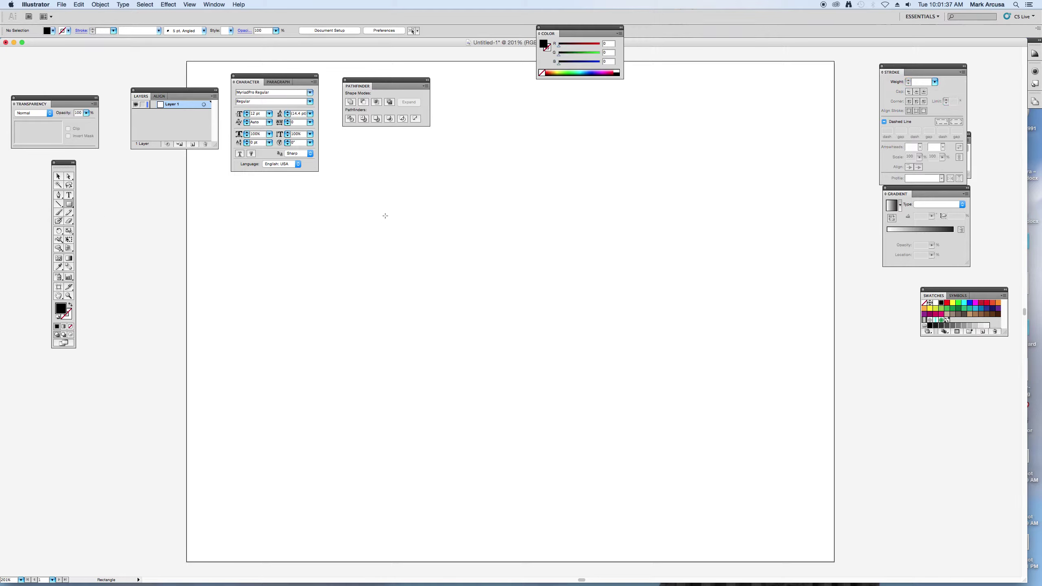
{"action": "left_click_drag", "start_coordinate": [385, 215], "coordinate": [516, 218]}
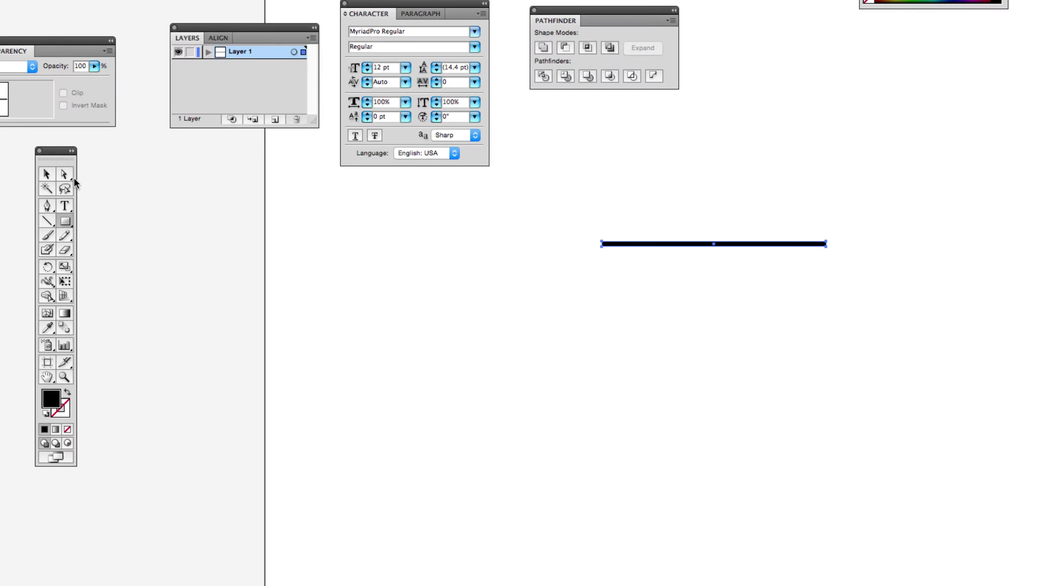
- Slant the black bar by moving only its left edge straight down with the Direct Selection tool
{"action": "left_click", "coordinate": [58, 175]}
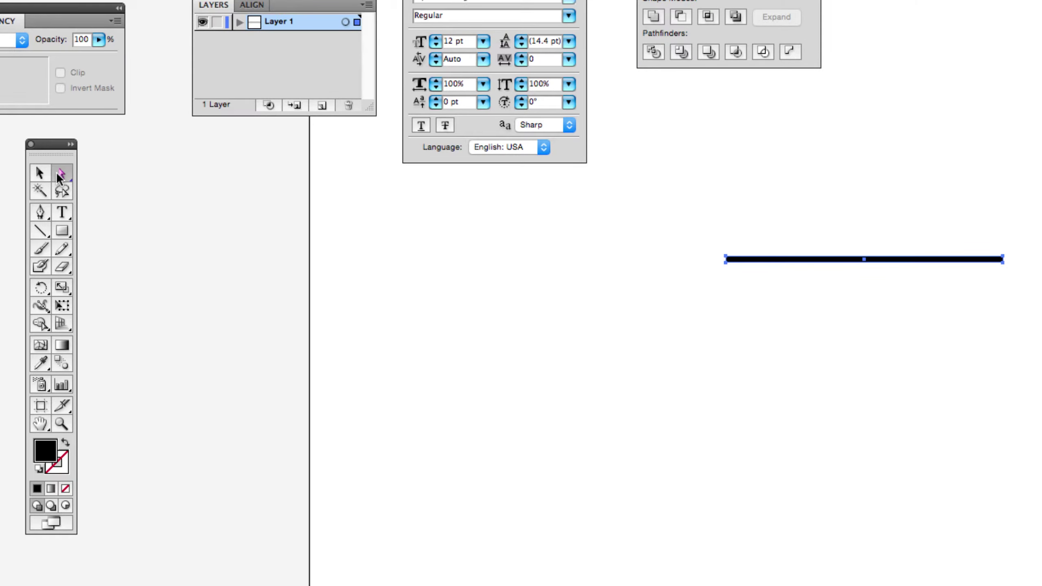
{"action": "left_click", "coordinate": [719, 289]}
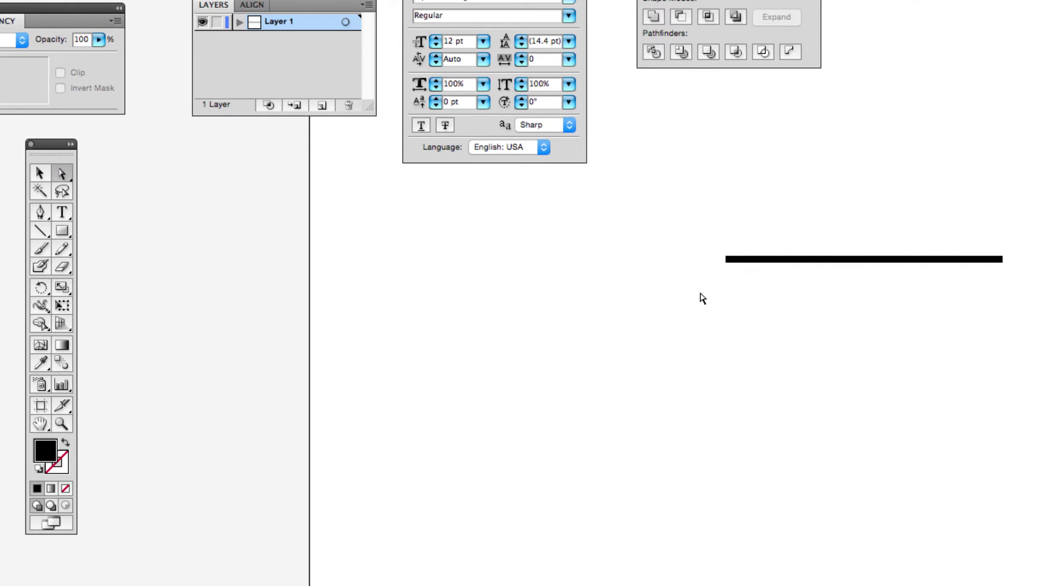
{"action": "left_click", "coordinate": [727, 261]}
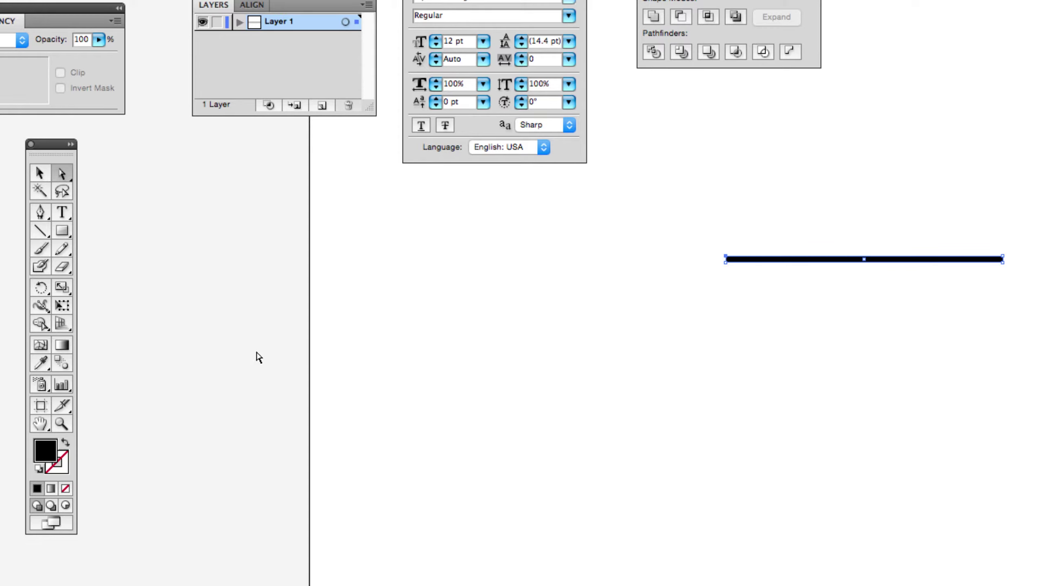
{"action": "left_click", "coordinate": [55, 425]}
{"action": "left_click_drag", "start_coordinate": [704, 230], "coordinate": [768, 293]}
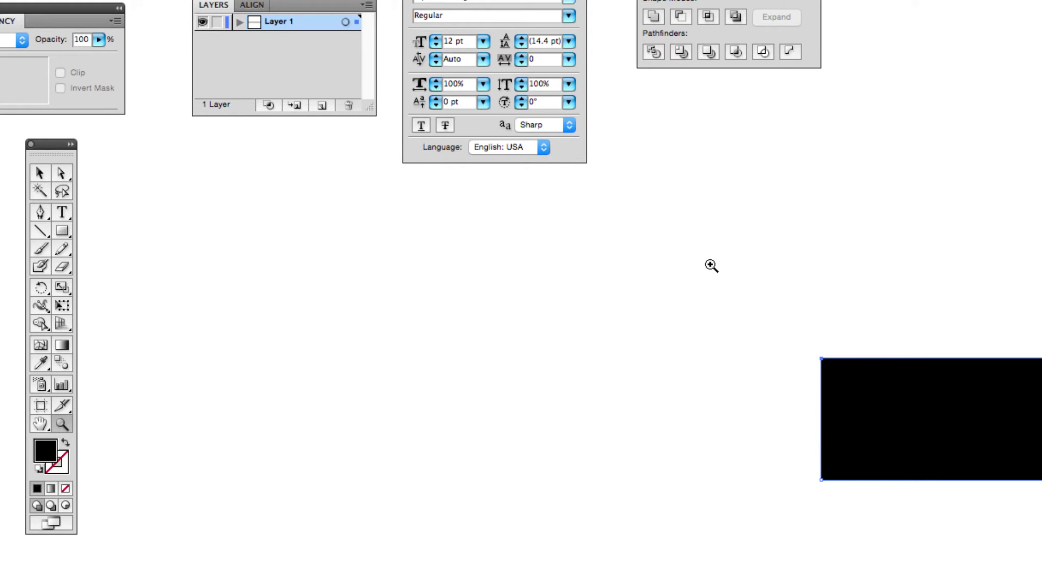
{"action": "left_click_drag", "start_coordinate": [712, 265], "coordinate": [291, 121]}
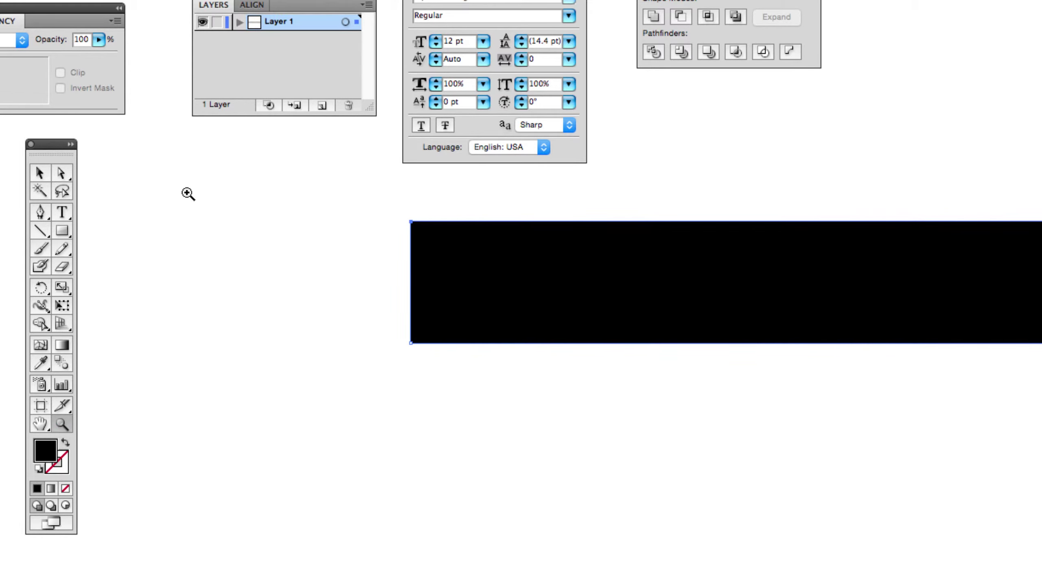
{"action": "left_click", "coordinate": [73, 174]}
{"action": "left_click", "coordinate": [330, 268]}
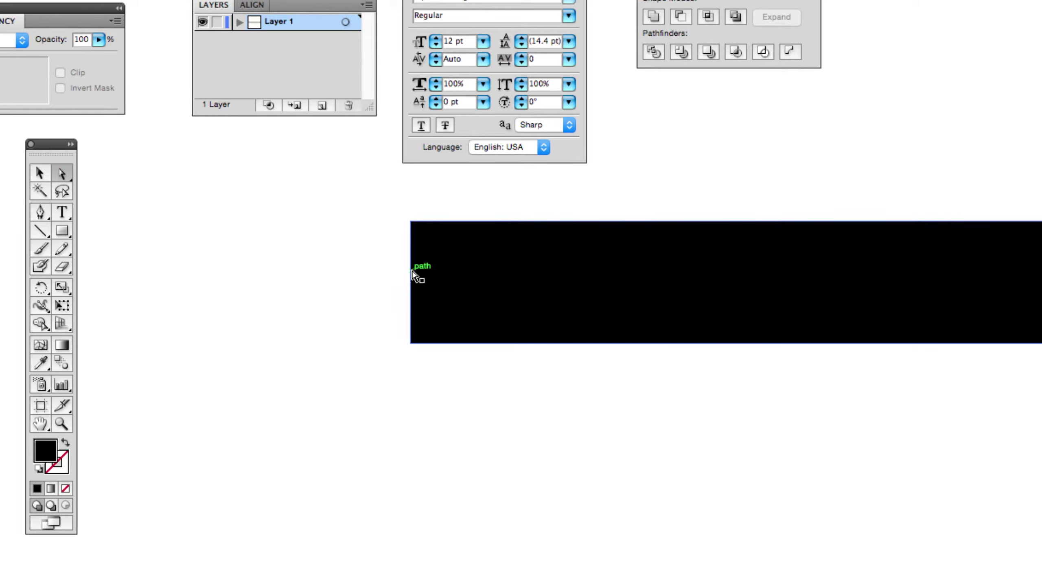
{"action": "left_click_drag", "start_coordinate": [412, 274], "coordinate": [468, 521]}
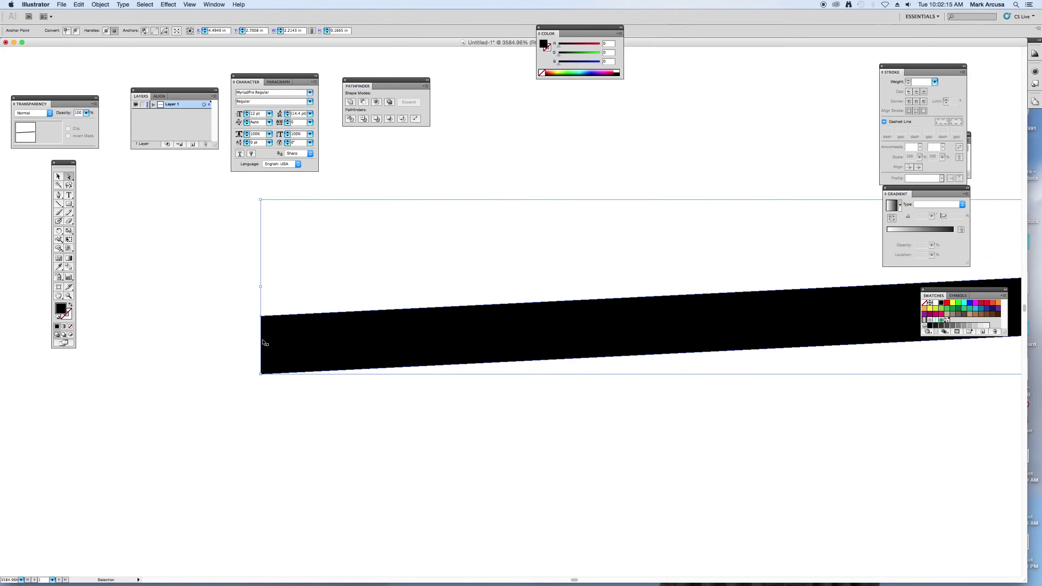
- Lower the bar's left edge further until the bar forms a steep roof slope rising to the right
{"action": "key", "text": "a"}
{"action": "left_click", "coordinate": [239, 337]}
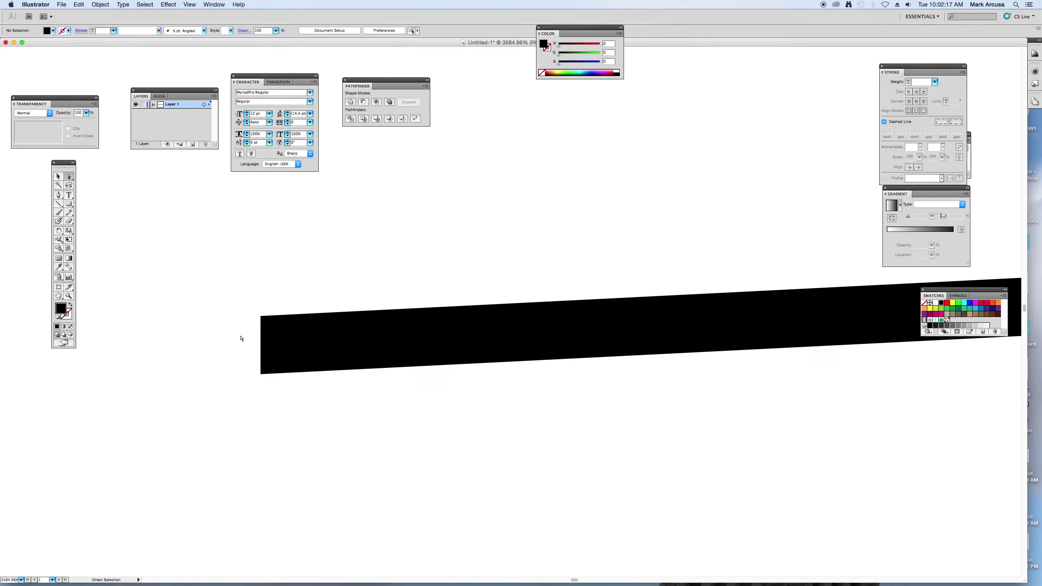
{"action": "left_click_drag", "start_coordinate": [265, 355], "coordinate": [354, 538]}
{"action": "key", "text": "super+minus"}
{"action": "key", "text": "super+minus"}
{"action": "key", "text": "super+minus"}
{"action": "key", "text": "super+minus"}
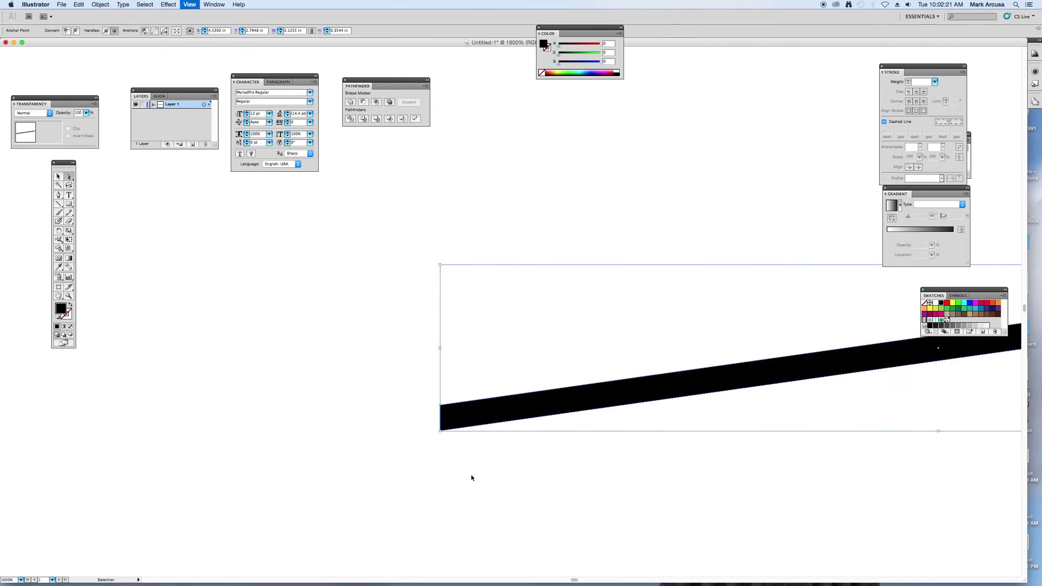
{"action": "left_click_drag", "start_coordinate": [528, 424], "coordinate": [239, 306]}
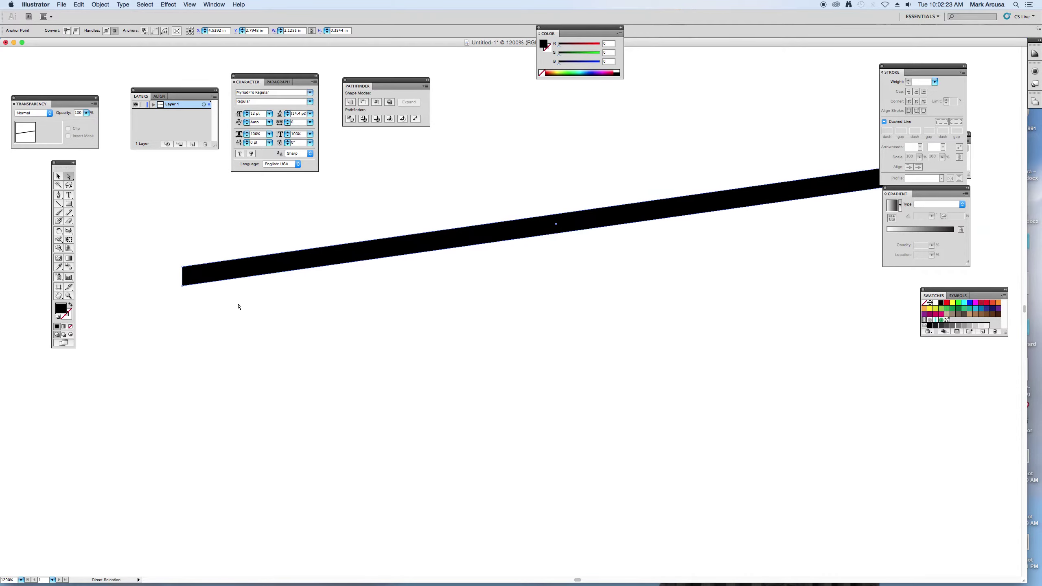
{"action": "left_click_drag", "start_coordinate": [183, 277], "coordinate": [231, 439]}
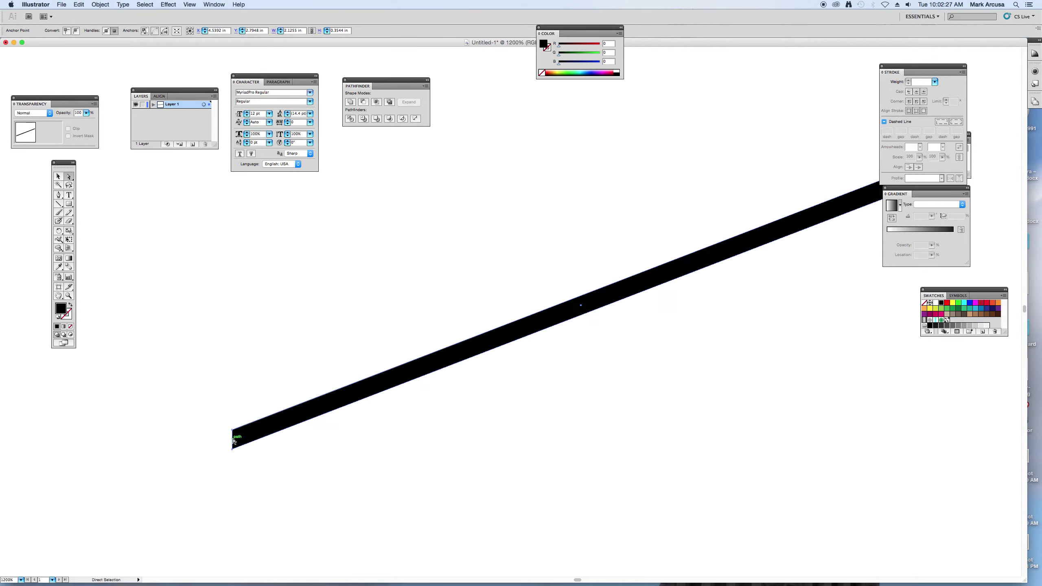
{"action": "key", "text": "super+minus"}
{"action": "key", "text": "super+minus"}
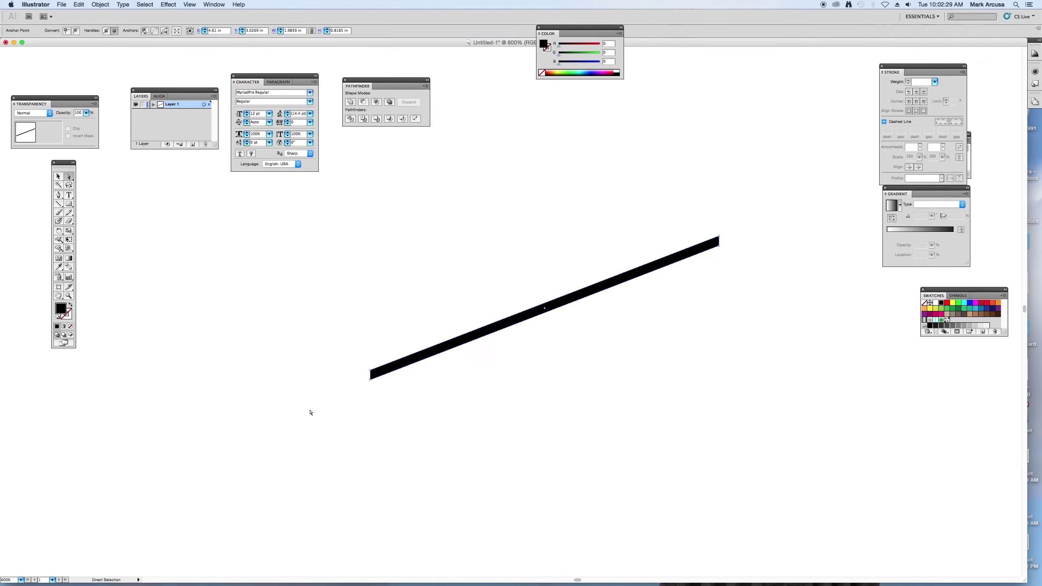
- Duplicate the slanted black bar and place the copy directly beneath the original, edge to edge
{"action": "left_click", "coordinate": [60, 177]}
{"action": "left_click", "coordinate": [468, 247]}
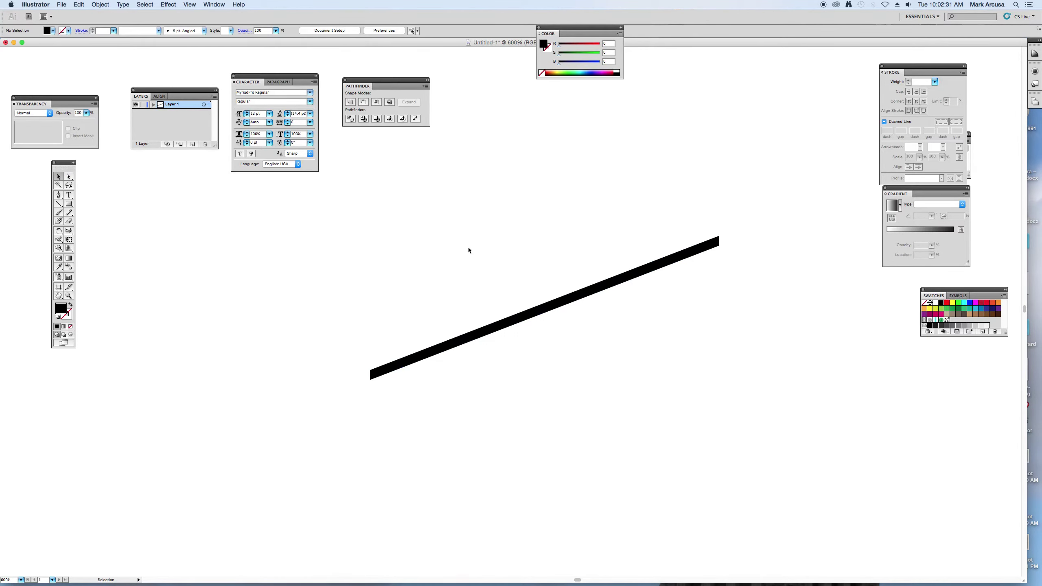
{"action": "left_click", "coordinate": [539, 312]}
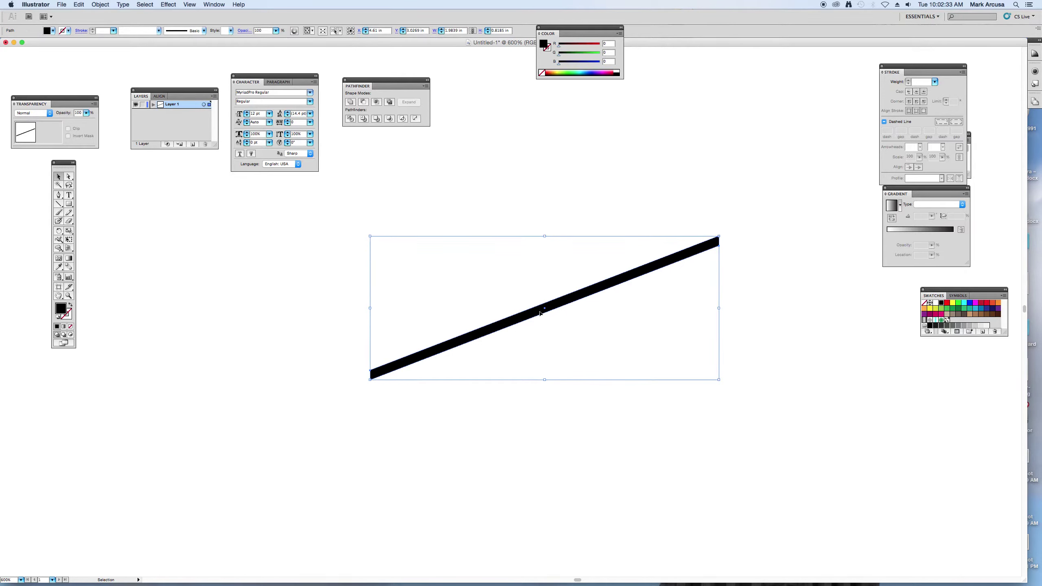
{"action": "left_click_drag", "start_coordinate": [540, 313], "coordinate": [542, 321]}
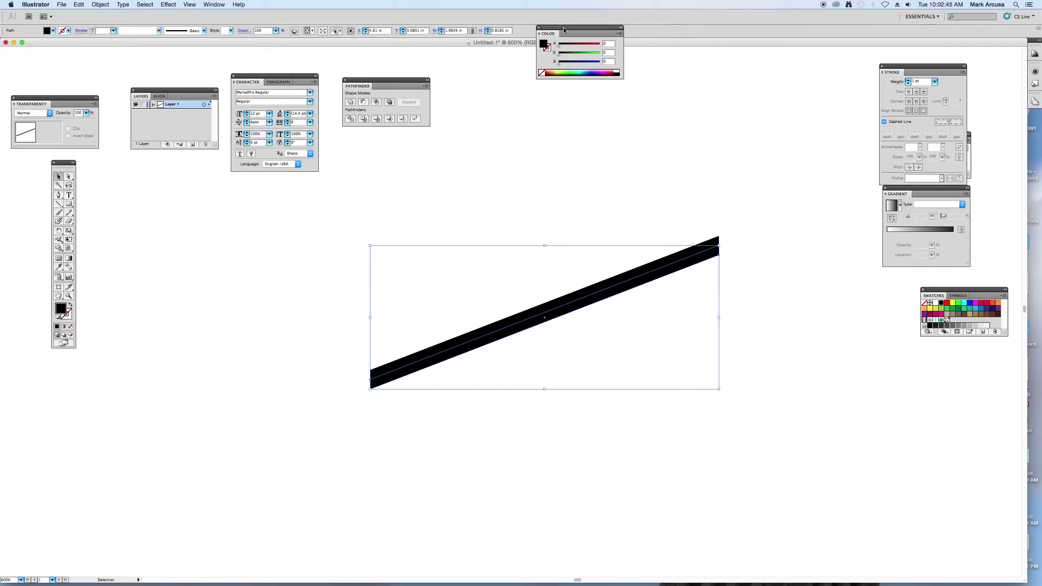
- Give the lower bar a white fill and a grey 0.25 pt stroke
{"action": "left_click_drag", "start_coordinate": [590, 29], "coordinate": [584, 29]}
{"action": "left_click", "coordinate": [613, 70]}
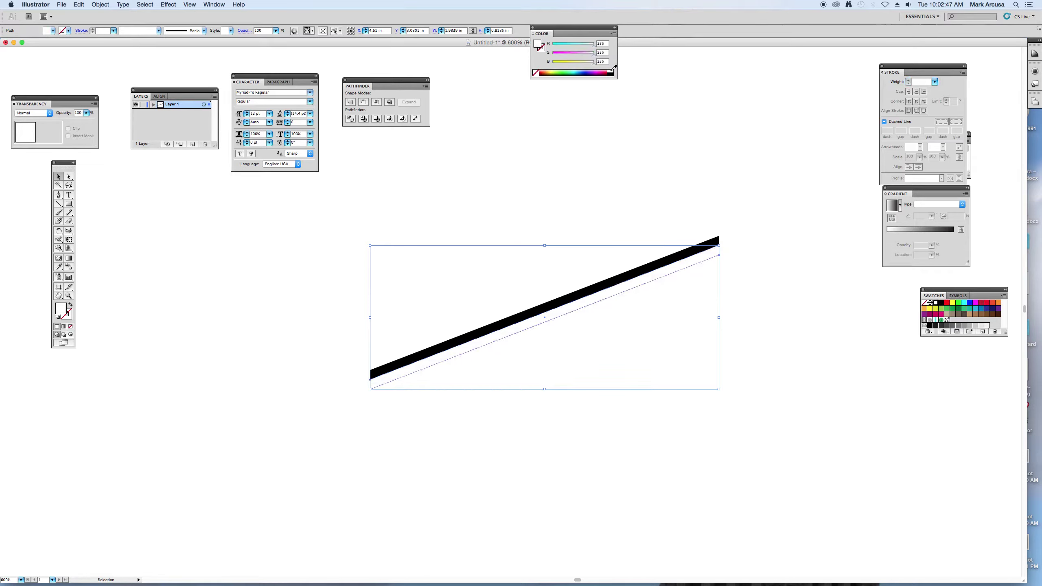
{"action": "left_click", "coordinate": [541, 49]}
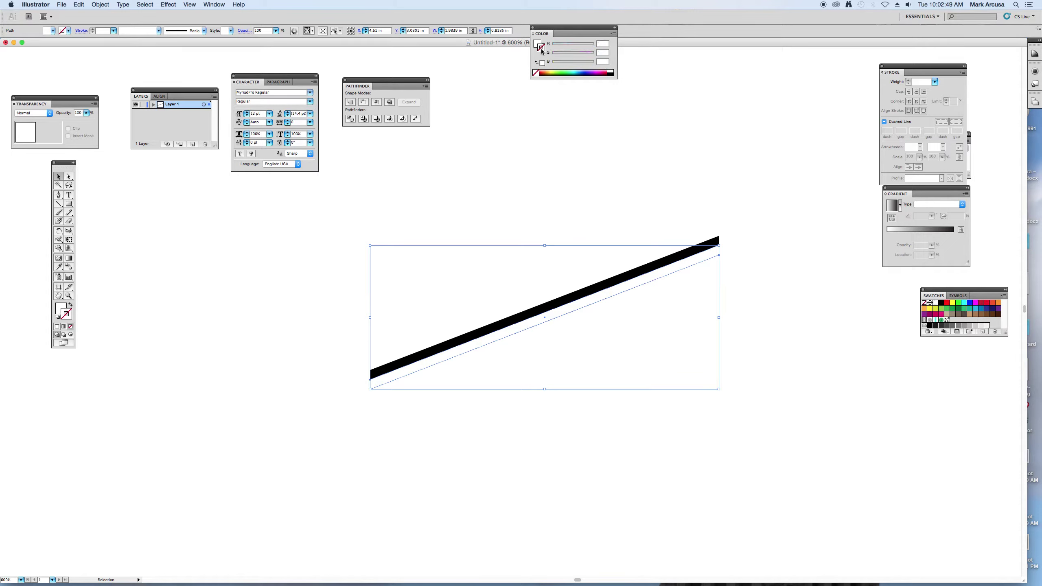
{"action": "left_click", "coordinate": [573, 61]}
{"action": "left_click", "coordinate": [573, 52]}
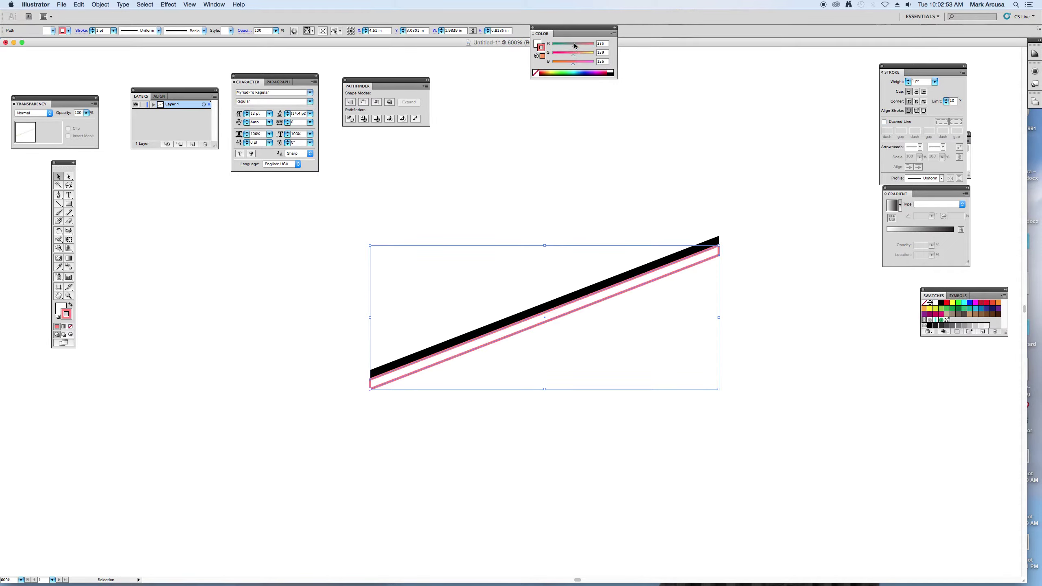
{"action": "left_click", "coordinate": [573, 44]}
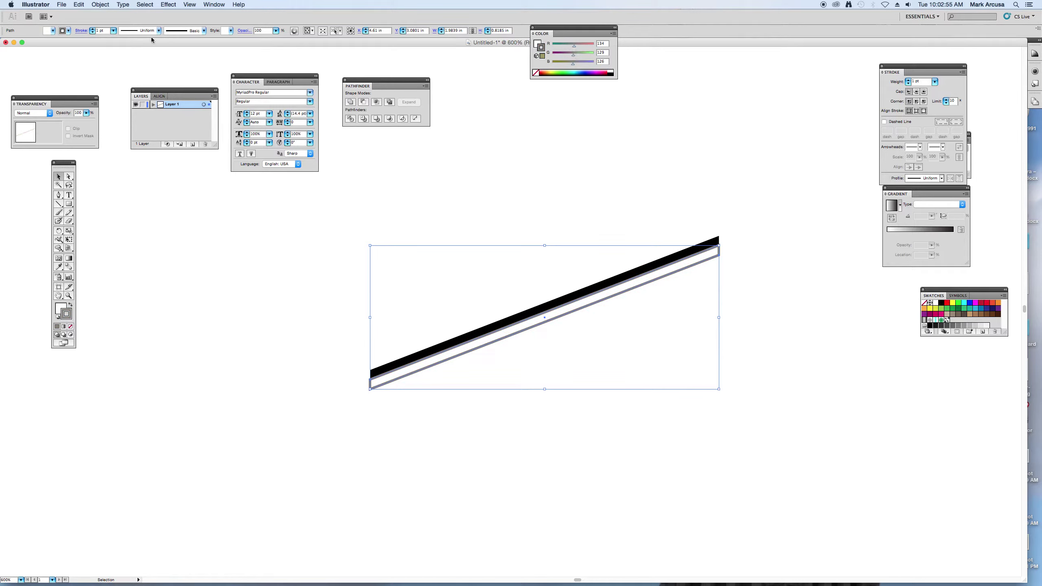
{"action": "left_click", "coordinate": [113, 30]}
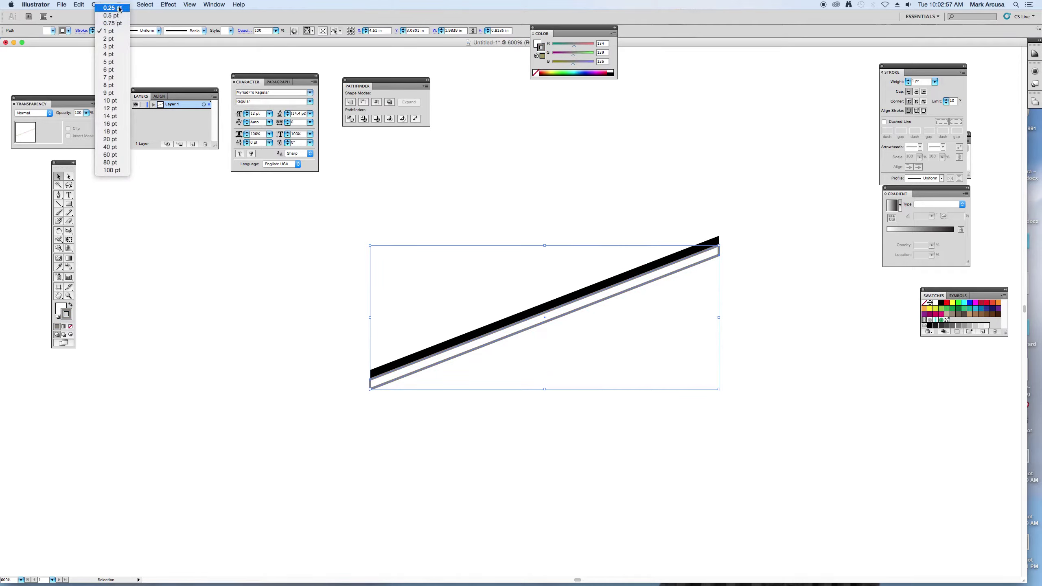
{"action": "left_click", "coordinate": [112, 8]}
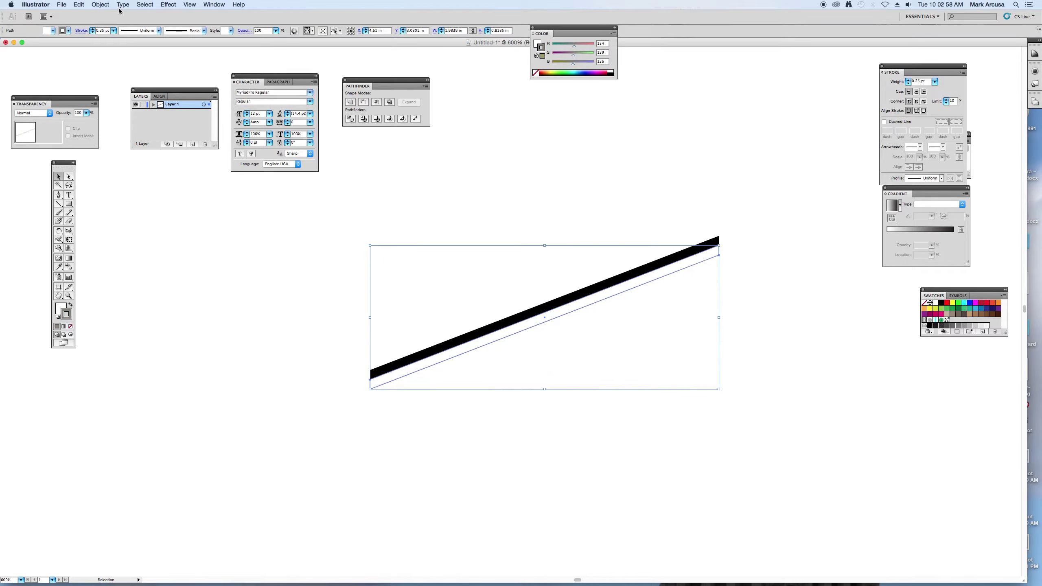
{"action": "left_click", "coordinate": [478, 206]}
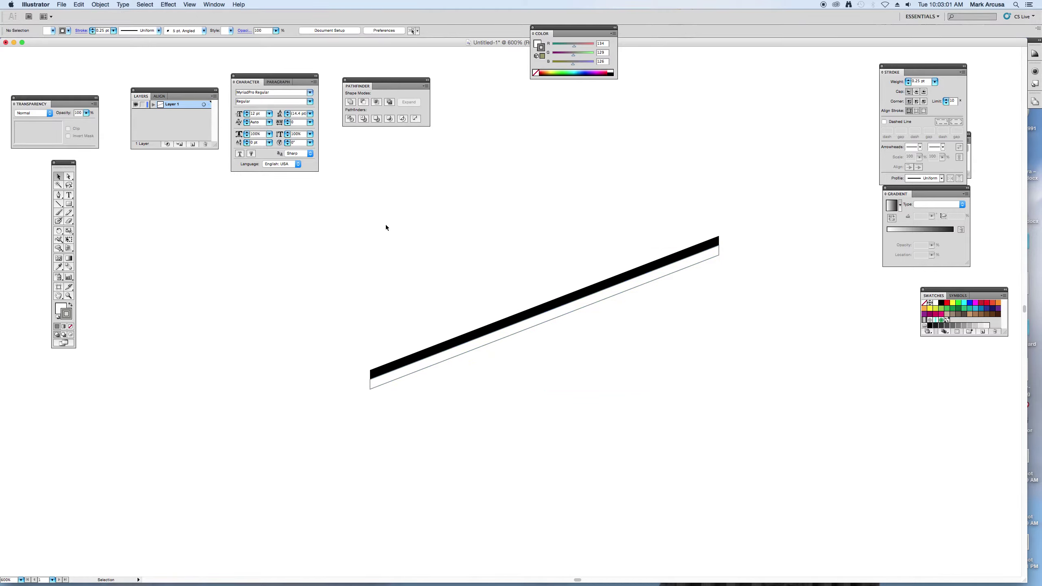
- Thicken the white bar by lowering its bottom edge, and pull its left edge slightly inward along the slope
{"action": "left_click", "coordinate": [68, 177]}
{"action": "left_click_drag", "start_coordinate": [549, 325], "coordinate": [549, 336]}
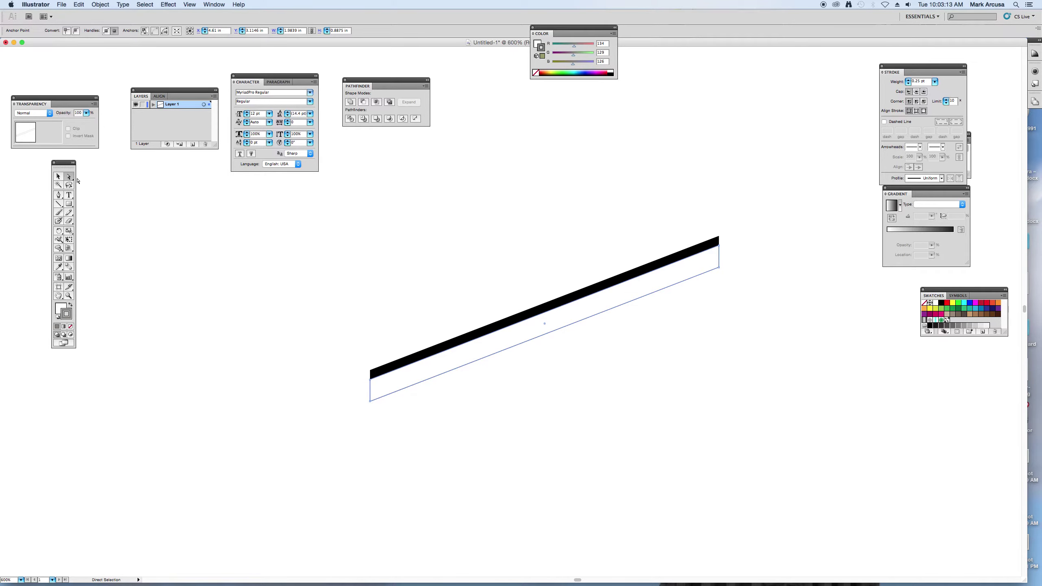
{"action": "left_click", "coordinate": [334, 390]}
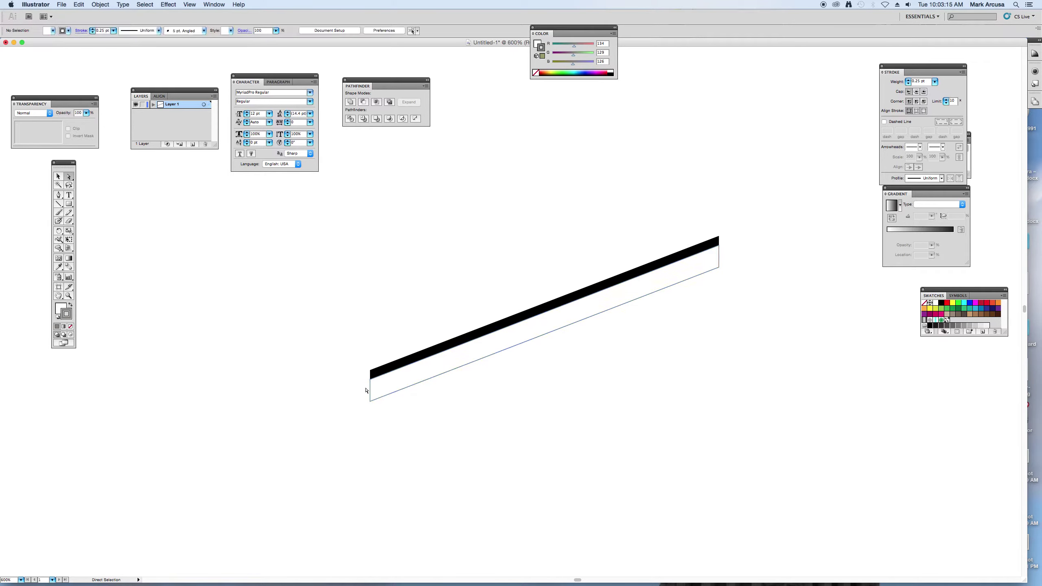
{"action": "left_click_drag", "start_coordinate": [370, 389], "coordinate": [379, 388]}
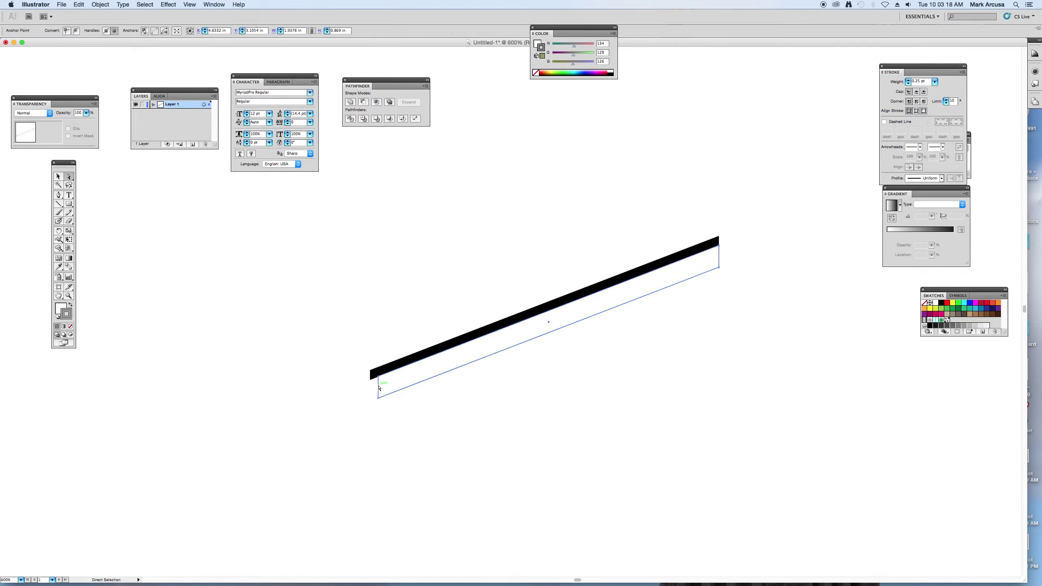
{"action": "left_click", "coordinate": [403, 305]}
- Group the black bar and the white bar together
{"action": "left_click", "coordinate": [58, 177]}
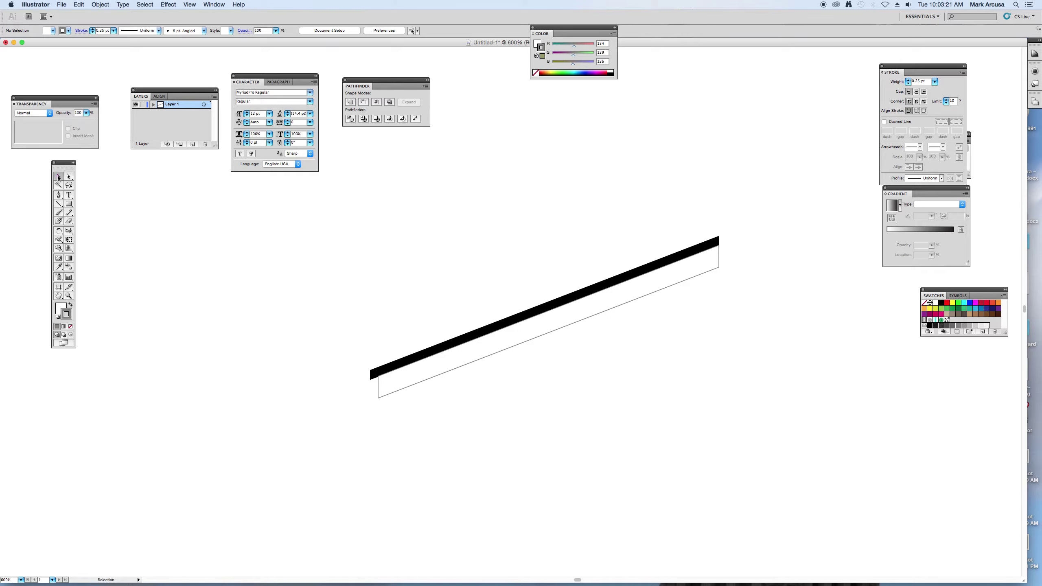
{"action": "left_click_drag", "start_coordinate": [477, 234], "coordinate": [578, 375]}
{"action": "right_click", "coordinate": [538, 322]}
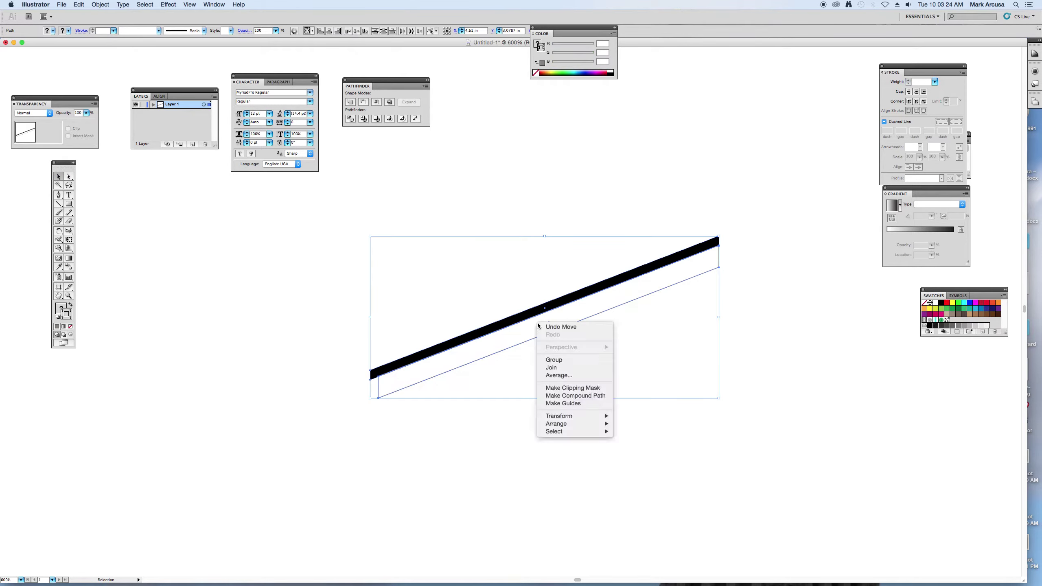
{"action": "left_click", "coordinate": [555, 361]}
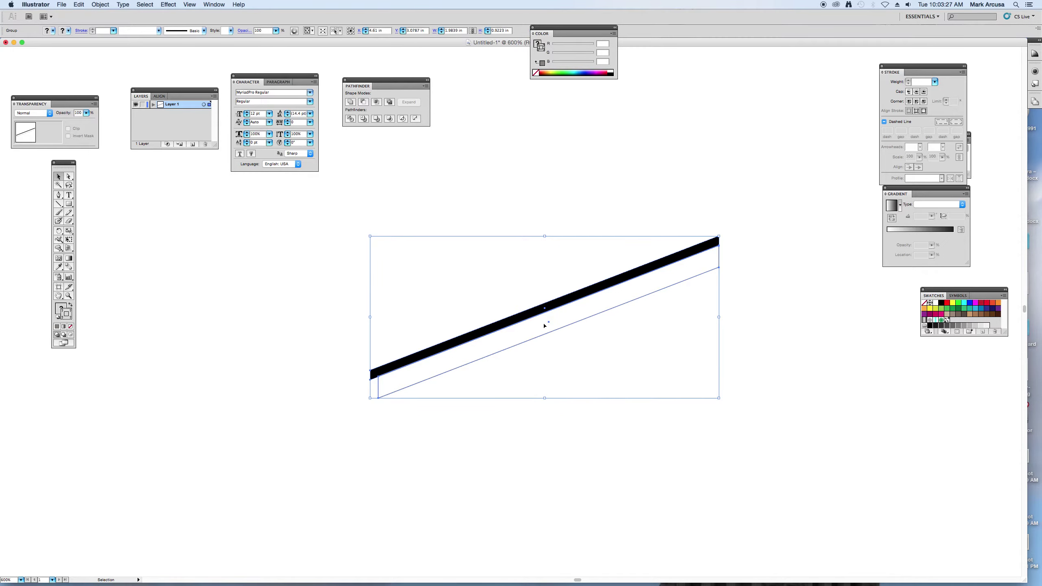
- Duplicate the roof group to the right and reflect the copy so that it slopes down to the right
{"action": "left_click_drag", "start_coordinate": [544, 326], "coordinate": [294, 245]}
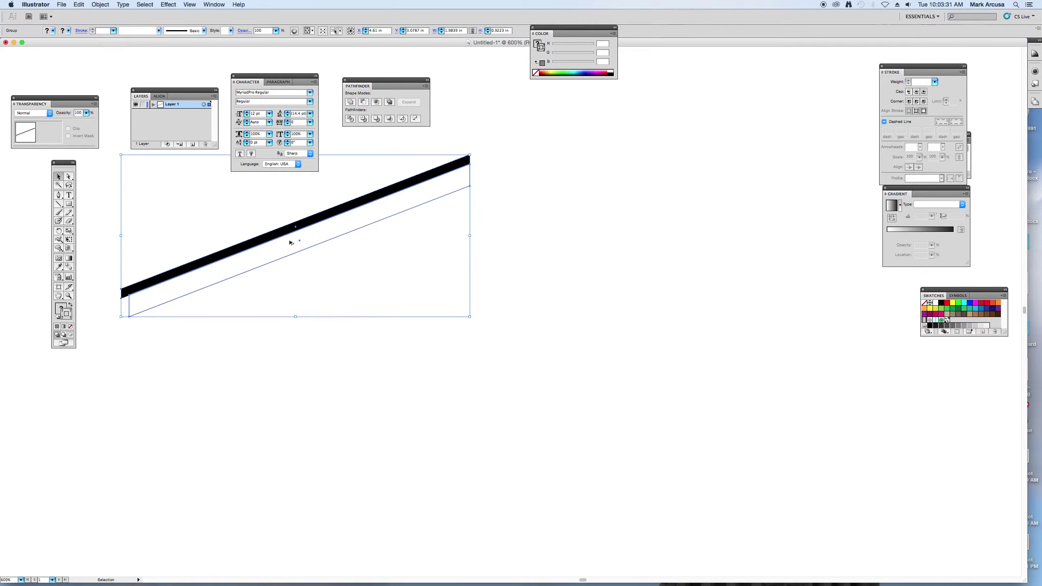
{"action": "left_click_drag", "start_coordinate": [290, 243], "coordinate": [635, 231]}
{"action": "right_click", "coordinate": [647, 236]}
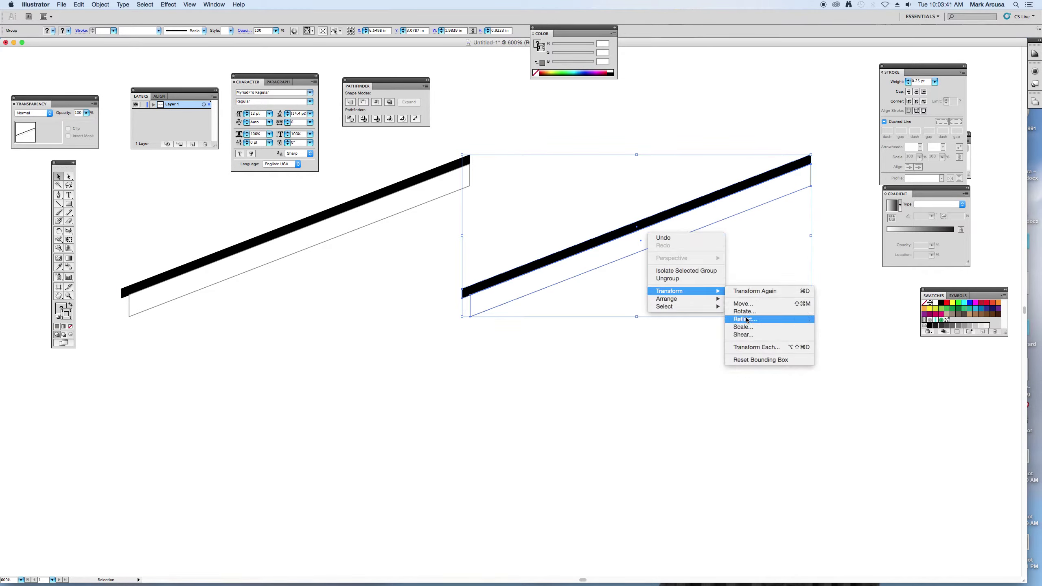
{"action": "left_click", "coordinate": [745, 320]}
{"action": "left_click", "coordinate": [568, 188]}
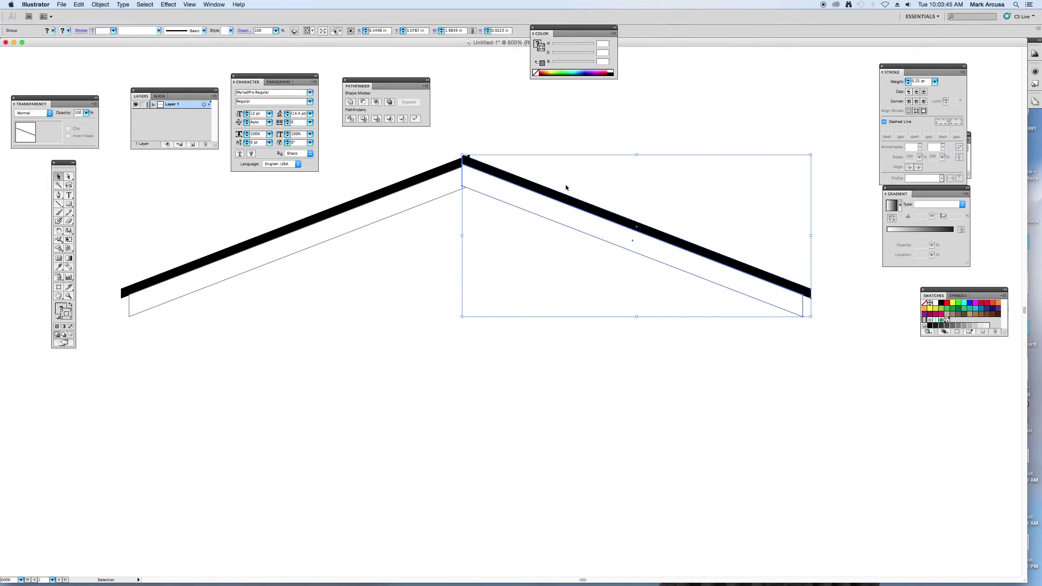
- Nudge the mirrored roof half to the right until its upper end meets the left half at the peak
{"action": "key", "text": "Right"}
{"action": "key", "text": "Right"}
{"action": "key", "text": "Right"}
{"action": "key", "text": "Right"}
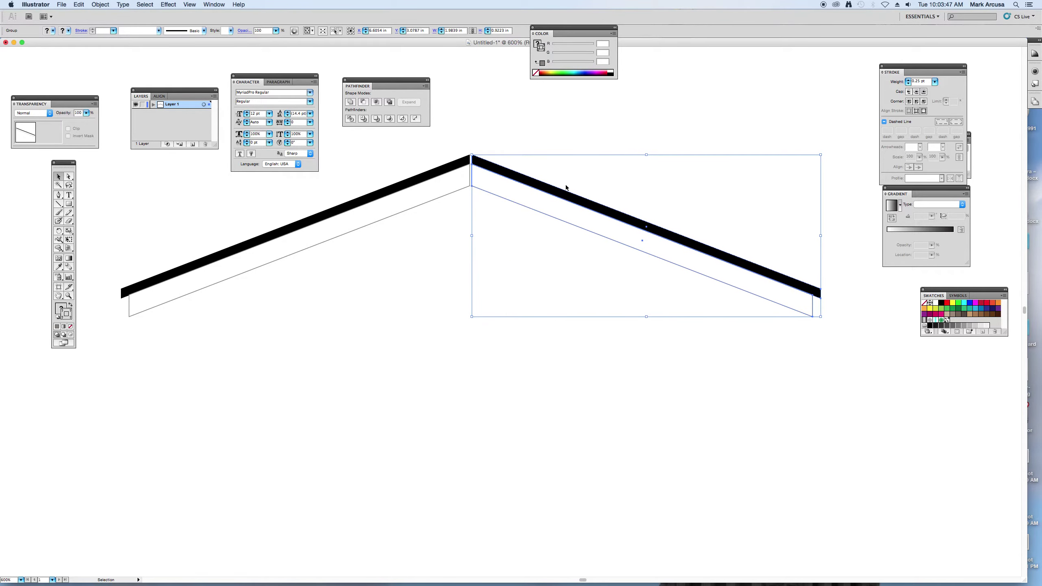
- Fine-tune the horizontal position of the mirrored roof half so that it butts against the left half at the peak
{"action": "key", "text": "Left"}
{"action": "key", "text": "Left"}
{"action": "left_click", "coordinate": [531, 148]}
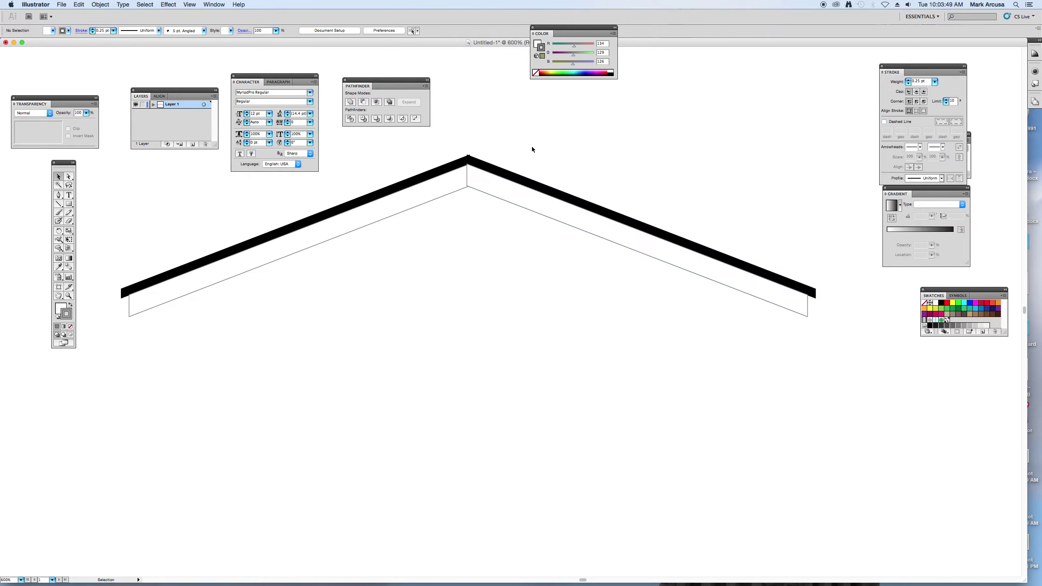
{"action": "left_click", "coordinate": [517, 183]}
{"action": "key", "text": "Right"}
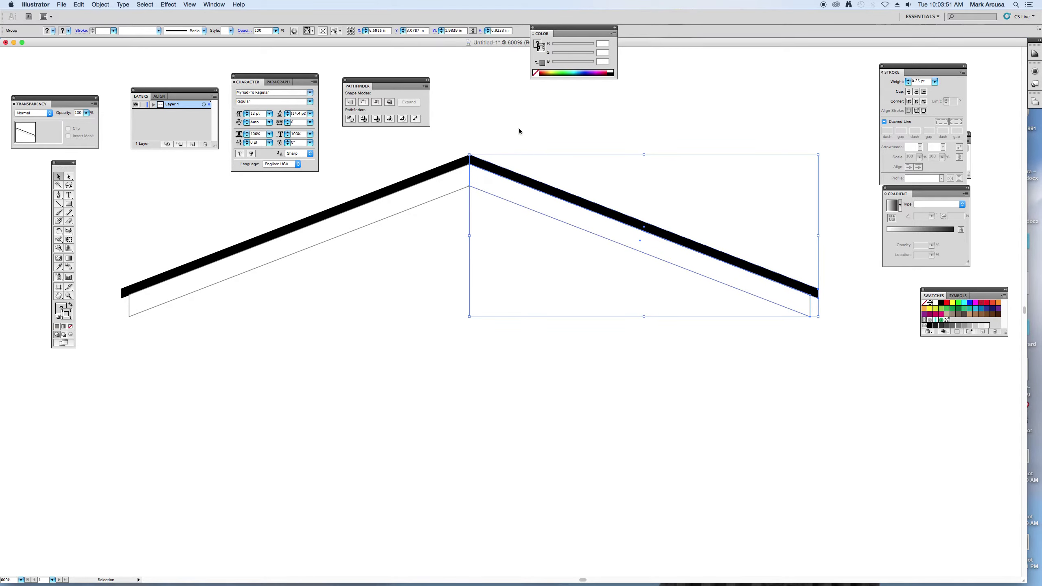
{"action": "left_click", "coordinate": [519, 128]}
- Group the two roof halves together
{"action": "left_click_drag", "start_coordinate": [463, 165], "coordinate": [521, 214]}
{"action": "right_click", "coordinate": [482, 173]}
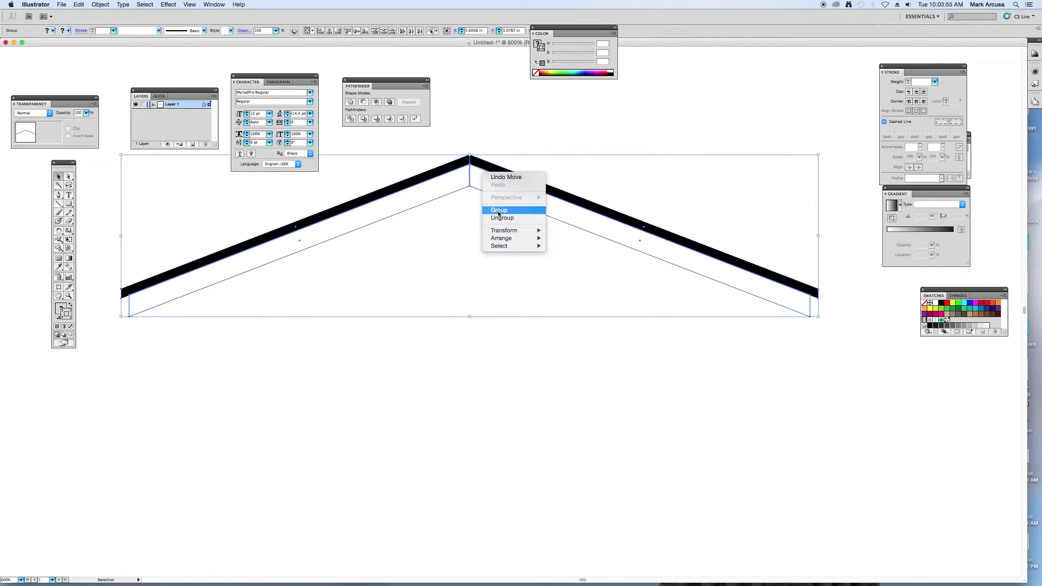
{"action": "left_click", "coordinate": [499, 210]}
- With the Pen tool, draw a closed five-sided wall outline under the roof, with vertical sides and its peak at the roof's inner apex
{"action": "key", "text": "super+minus"}
{"action": "key", "text": "super+minus"}
{"action": "key", "text": "super+minus"}
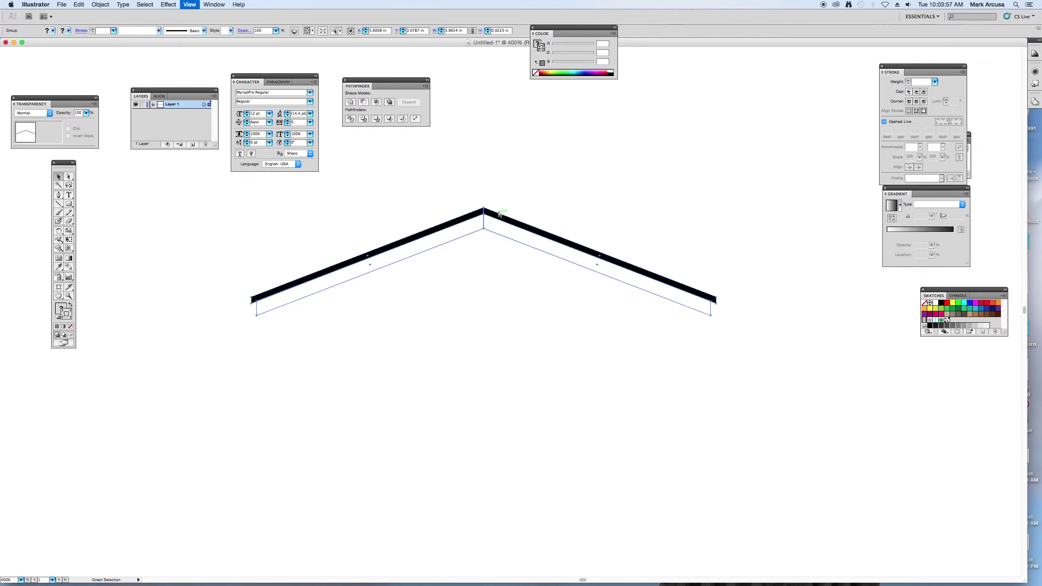
{"action": "scroll", "coordinate": [446, 201], "scroll_direction": "down", "scroll_amount": 3}
{"action": "scroll", "coordinate": [446, 201], "scroll_direction": "right", "scroll_amount": 3}
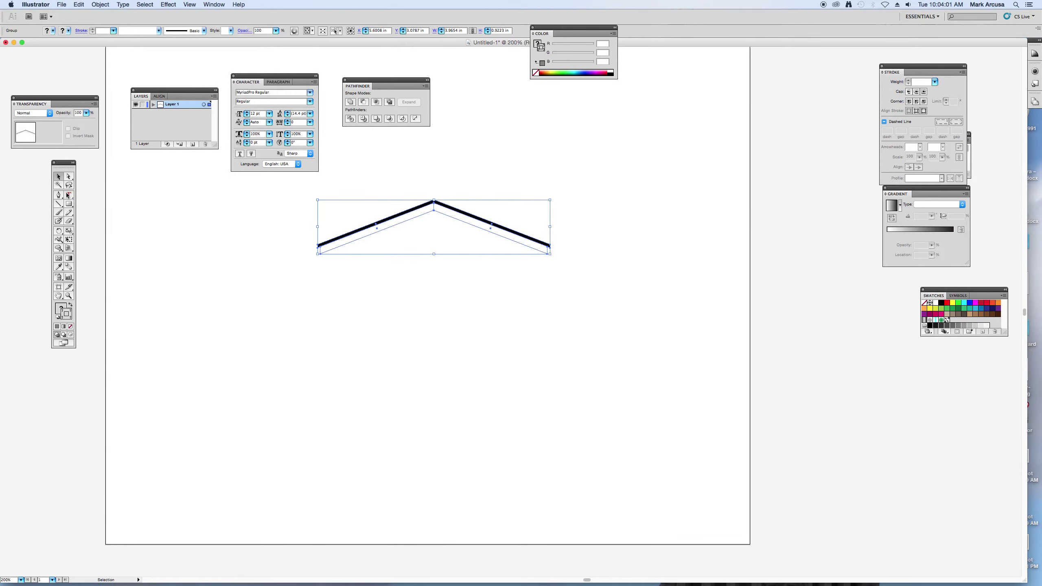
{"action": "left_click", "coordinate": [161, 218]}
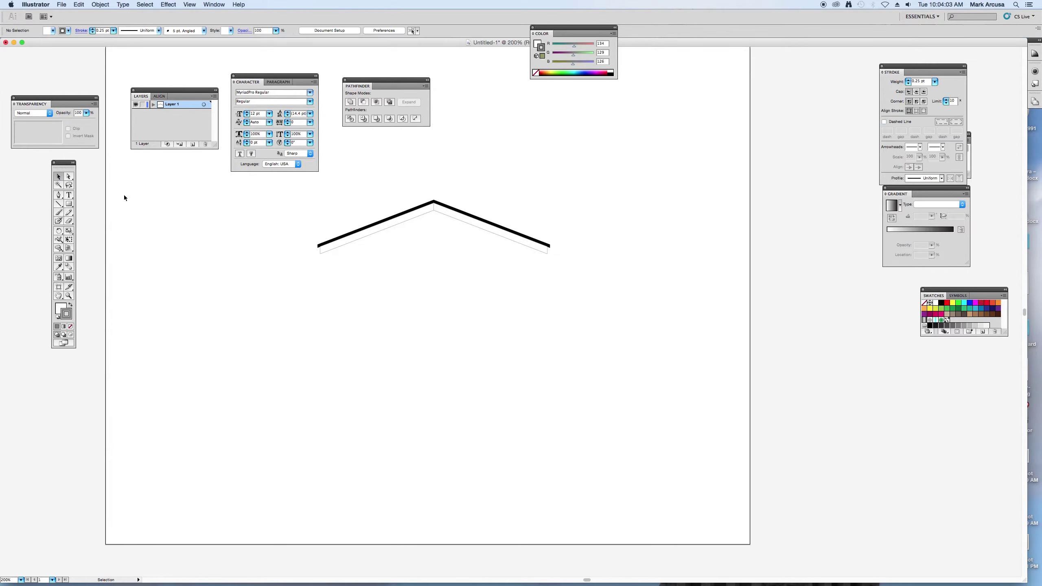
{"action": "key", "text": "p"}
{"action": "left_click", "coordinate": [326, 253]}
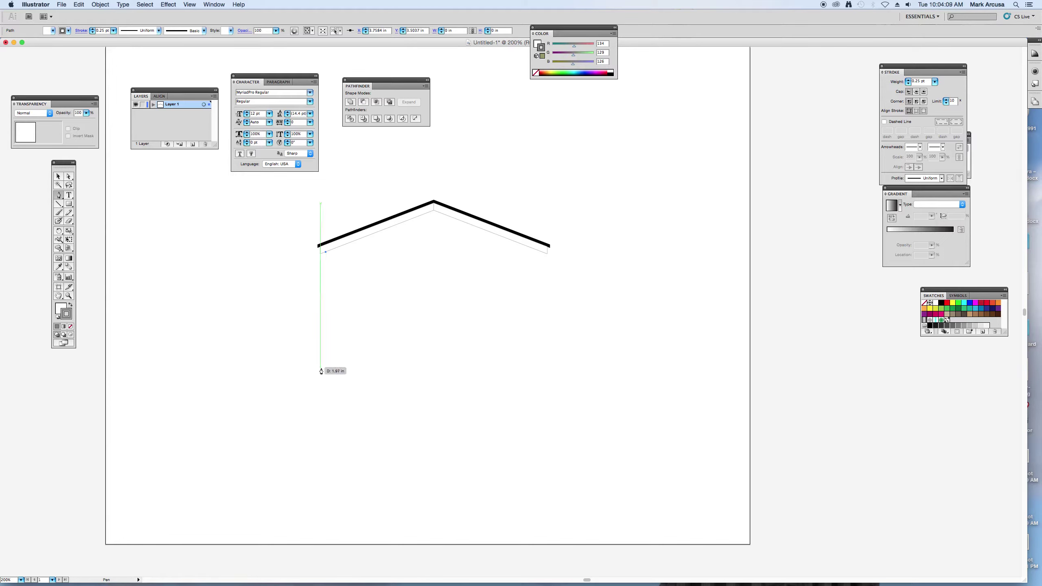
{"action": "left_click", "coordinate": [326, 368]}
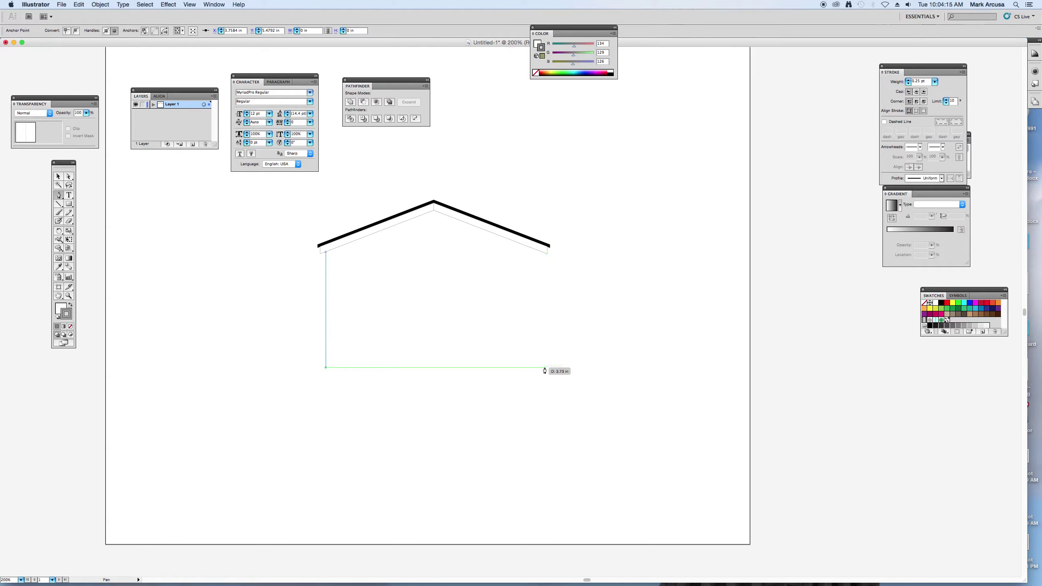
{"action": "left_click", "coordinate": [543, 368]}
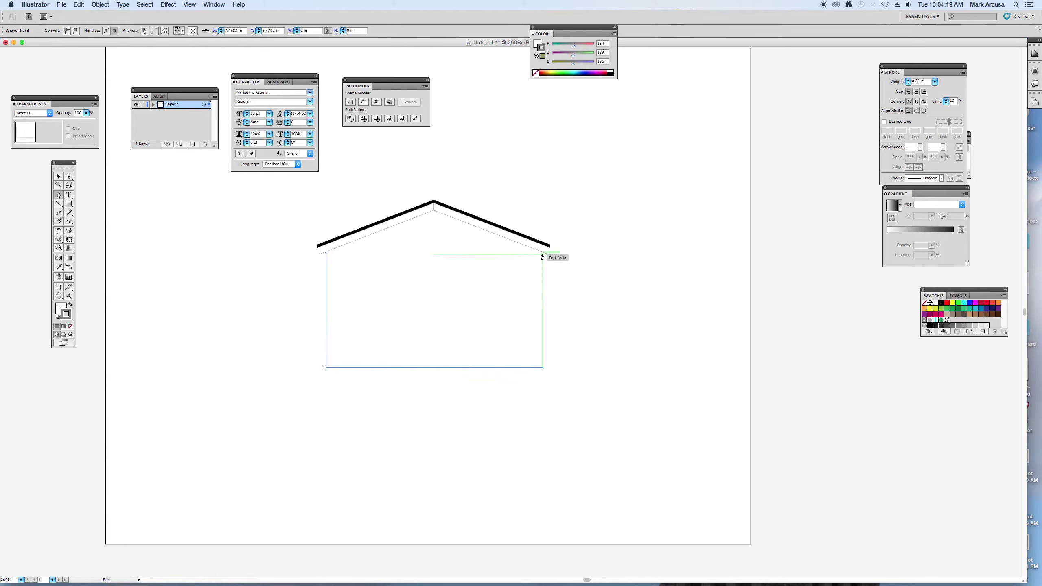
{"action": "left_click", "coordinate": [542, 252]}
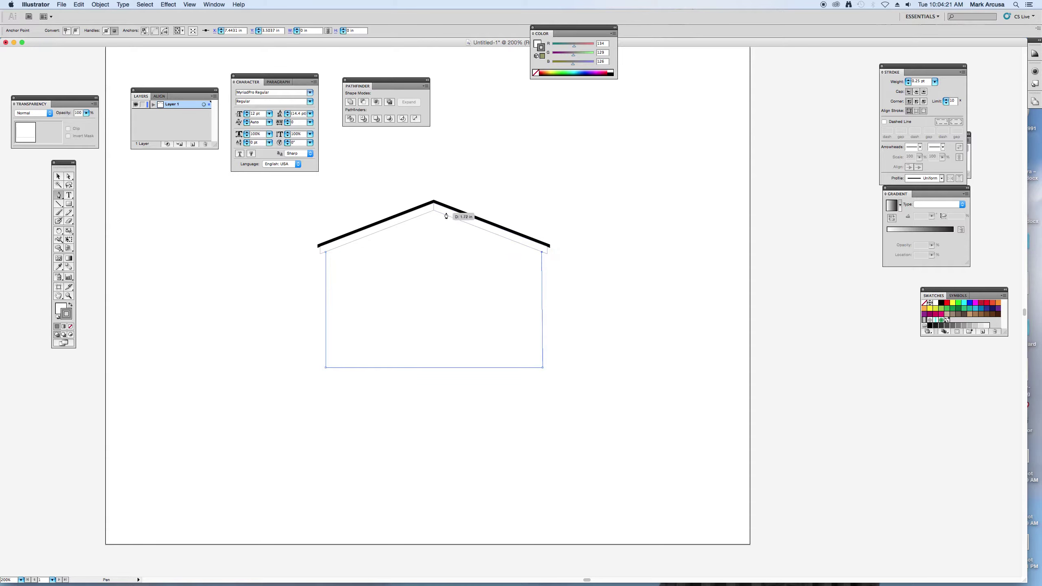
{"action": "left_click", "coordinate": [433, 211]}
{"action": "left_click", "coordinate": [325, 251]}
- Swap the wall shape's fill and stroke so that it is filled grey, and remove its outline
{"action": "left_click", "coordinate": [69, 306]}
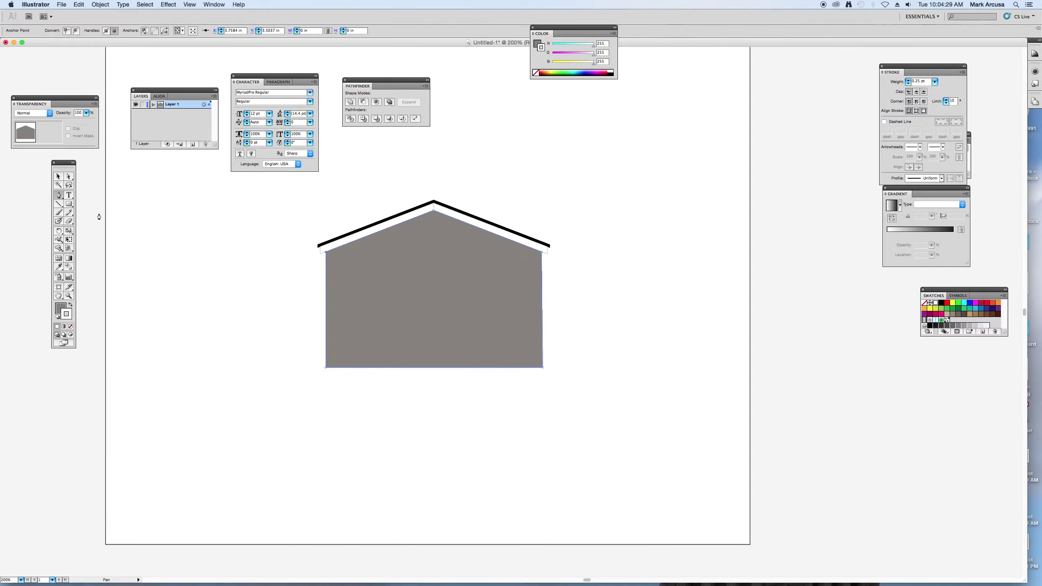
{"action": "left_click", "coordinate": [58, 177]}
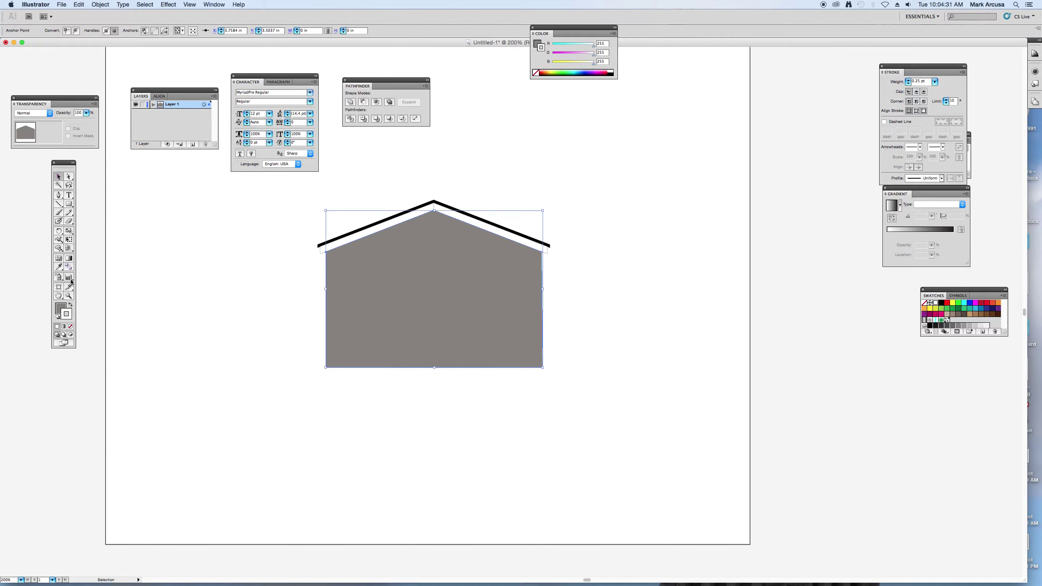
{"action": "left_click", "coordinate": [70, 326]}
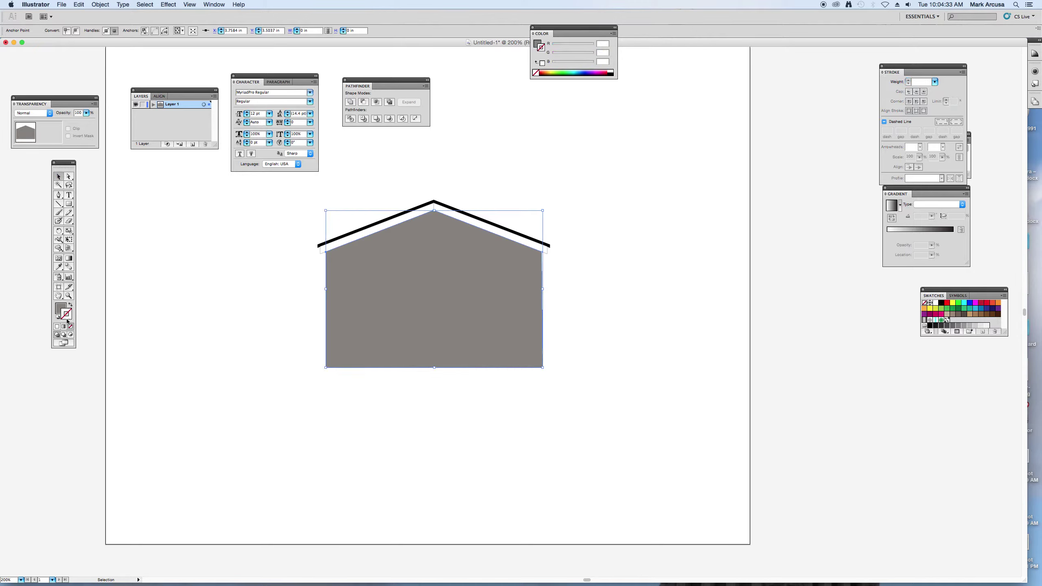
{"action": "left_click", "coordinate": [61, 308]}
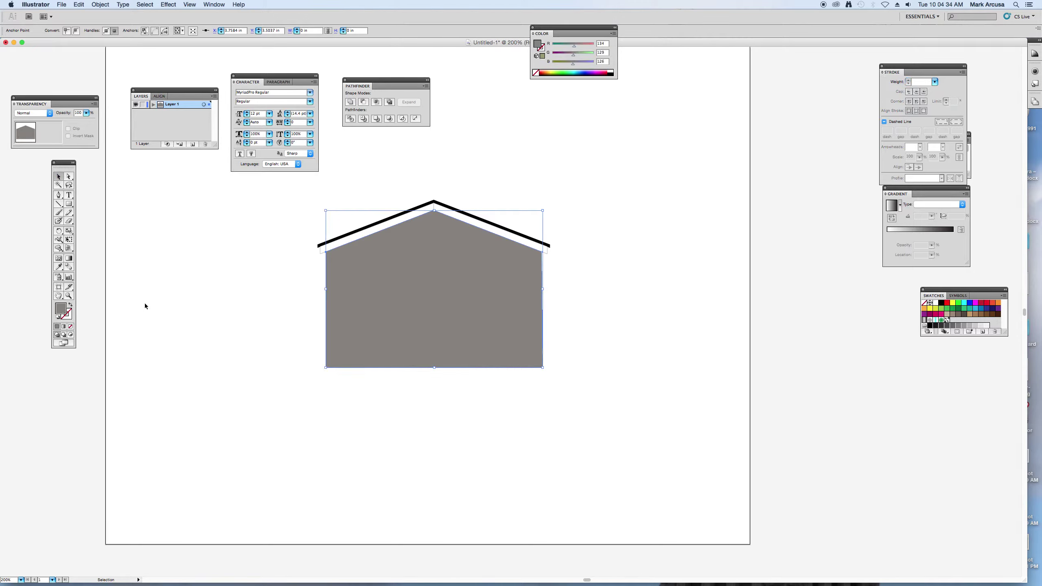
- Send the grey wall shape behind the roof
{"action": "right_click", "coordinate": [432, 278]}
{"action": "mouse_move", "coordinate": [472, 386]}
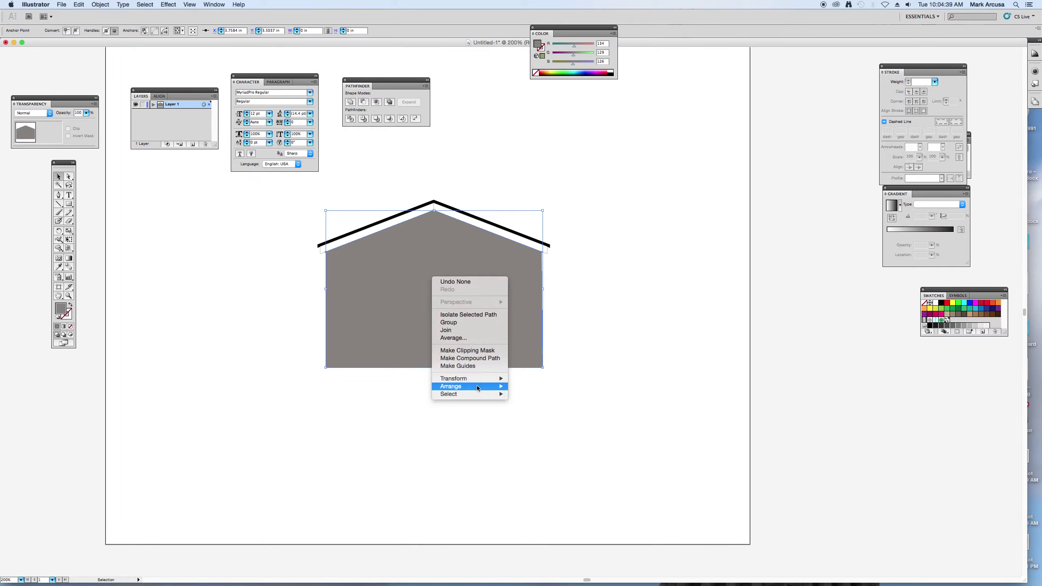
{"action": "left_click", "coordinate": [537, 409]}
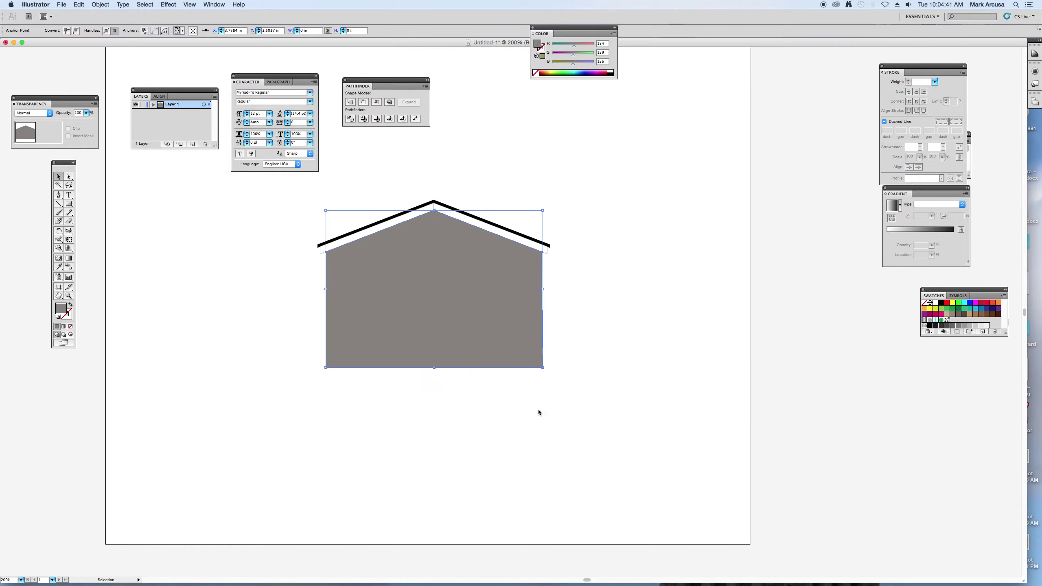
{"action": "left_click", "coordinate": [597, 256]}
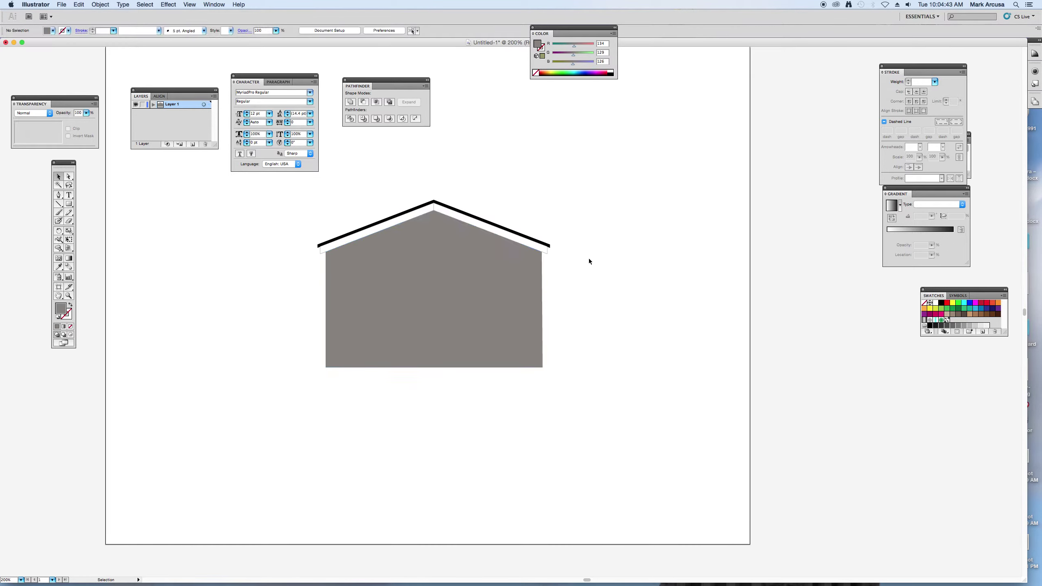
- Group the roof and the grey wall together
{"action": "left_click_drag", "start_coordinate": [579, 217], "coordinate": [293, 336]}
{"action": "right_click", "coordinate": [425, 289]}
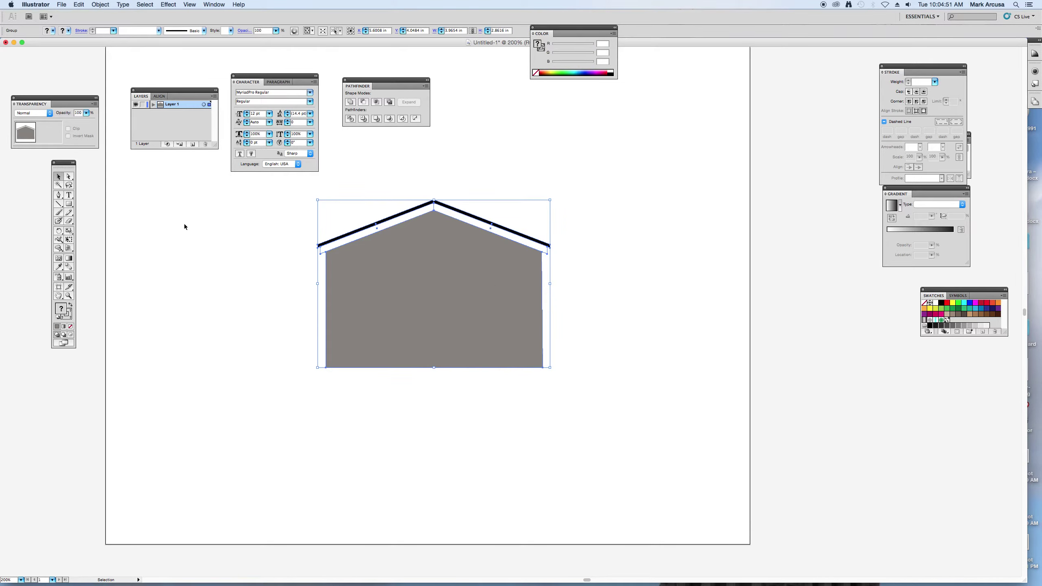
{"action": "left_click", "coordinate": [197, 226]}
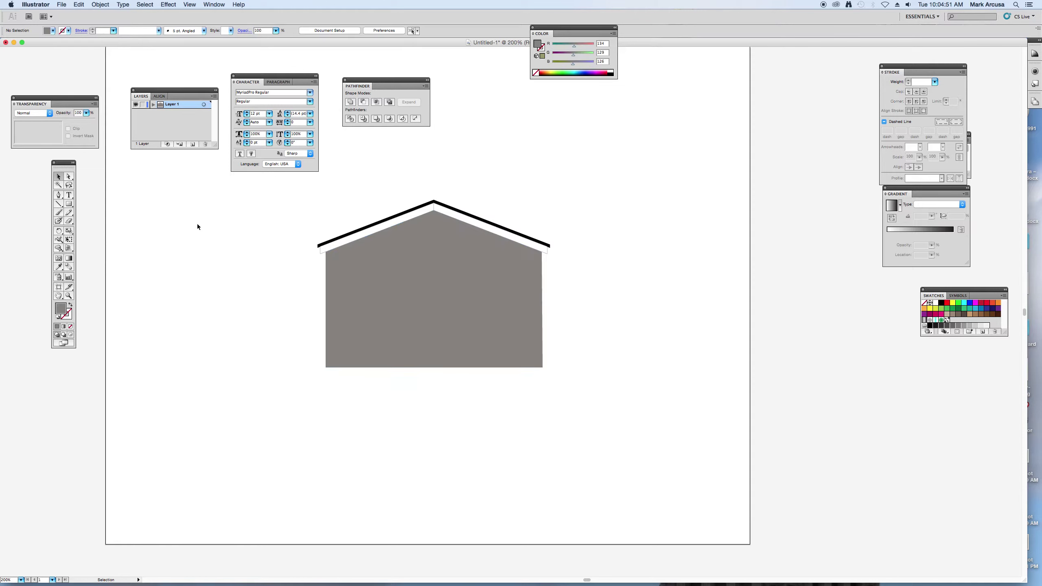
- Draw a white rectangle about 0.69 in wide and 1.42 in tall on the left part of the grey wall
{"action": "left_click", "coordinate": [71, 204]}
{"action": "left_click", "coordinate": [611, 70]}
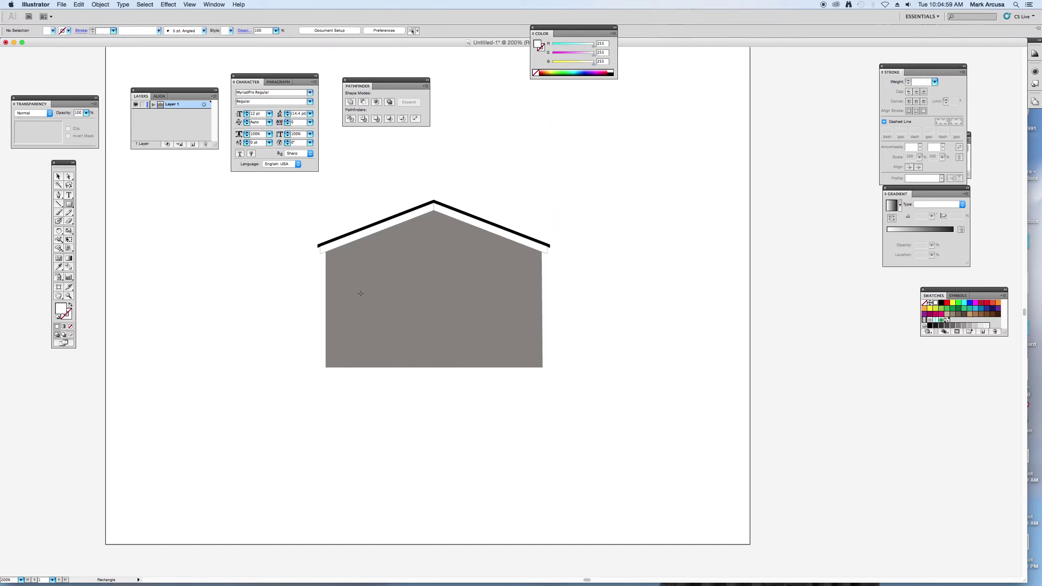
{"action": "left_click_drag", "start_coordinate": [344, 262], "coordinate": [384, 345]}
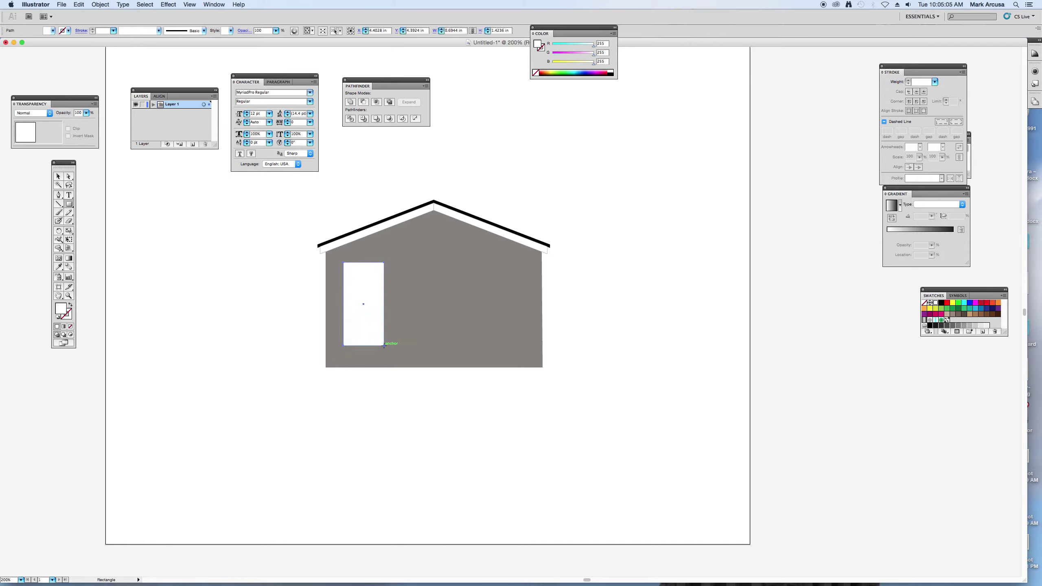
- Copy the white rectangle and paste the copy directly in front of it
{"action": "left_click", "coordinate": [57, 177]}
{"action": "left_click", "coordinate": [80, 4]}
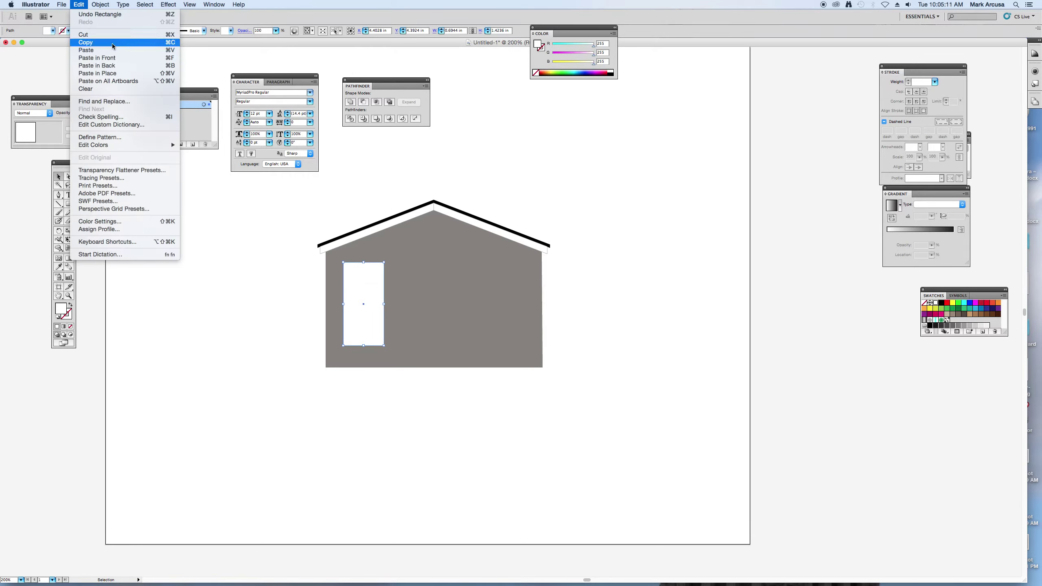
{"action": "left_click", "coordinate": [171, 42]}
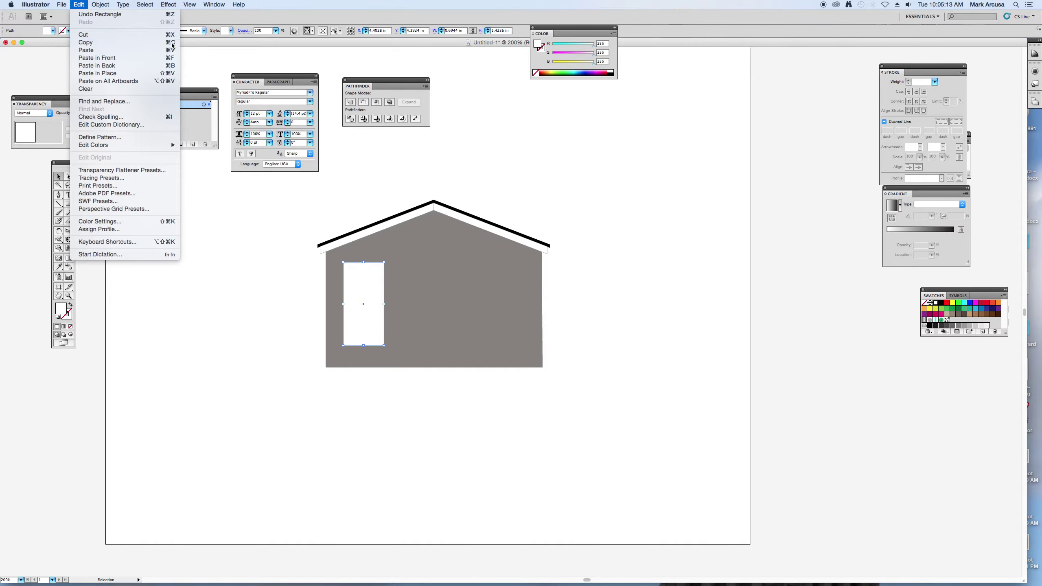
{"action": "left_click", "coordinate": [81, 4]}
{"action": "left_click", "coordinate": [114, 60]}
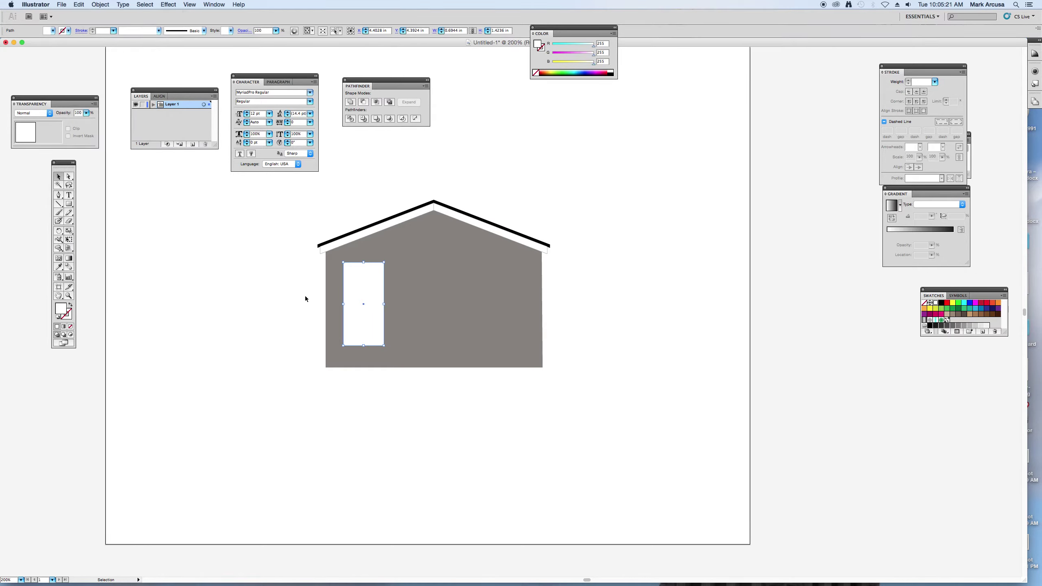
- Below the house, add the two-line note "Hold OPTION when you drage the middle resize handle to keep it centered!"
{"action": "left_click", "coordinate": [70, 196]}
{"action": "left_click", "coordinate": [322, 391]}
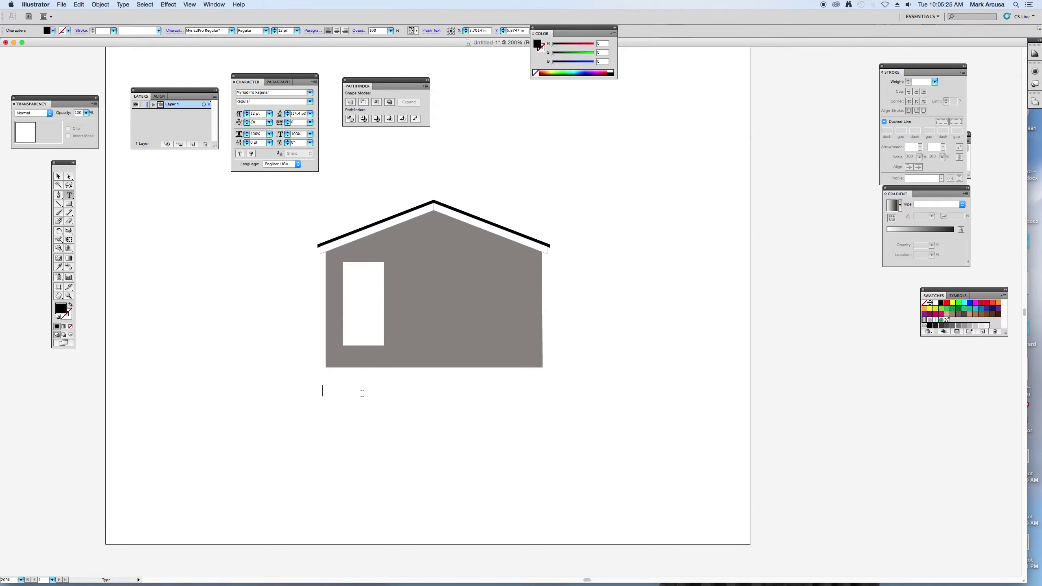
{"action": "type", "text": "Hold OPTION when you drage the"}
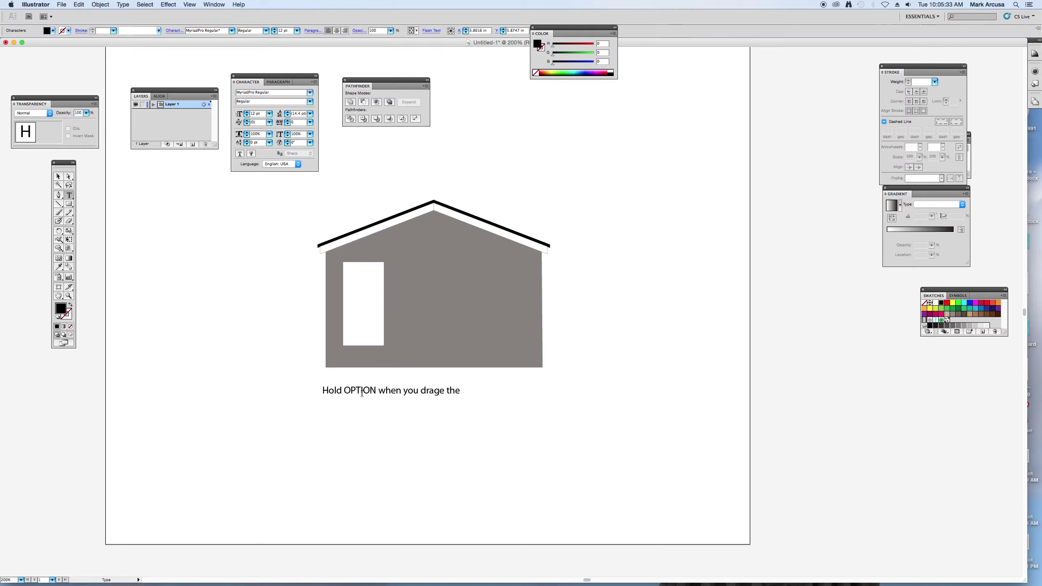
{"action": "type", "text": " middle"}
{"action": "key", "text": "Return"}
{"action": "type", "text": "resize handle to"}
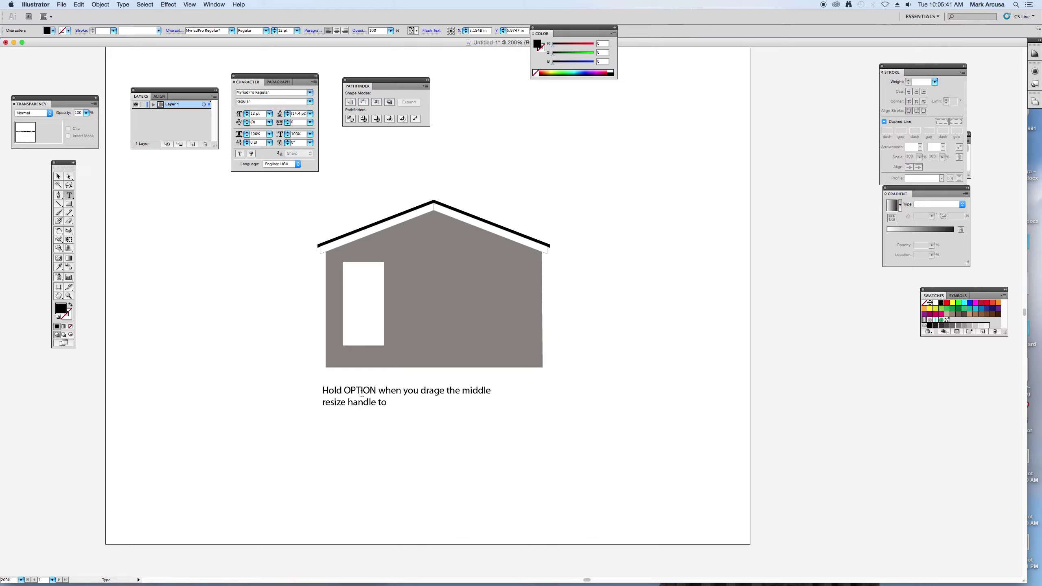
{"action": "type", "text": " keep it centered!"}
- Select the front copy of the white rectangle and pull its left edge slightly inward
{"action": "left_click", "coordinate": [62, 179]}
{"action": "left_click", "coordinate": [349, 298]}
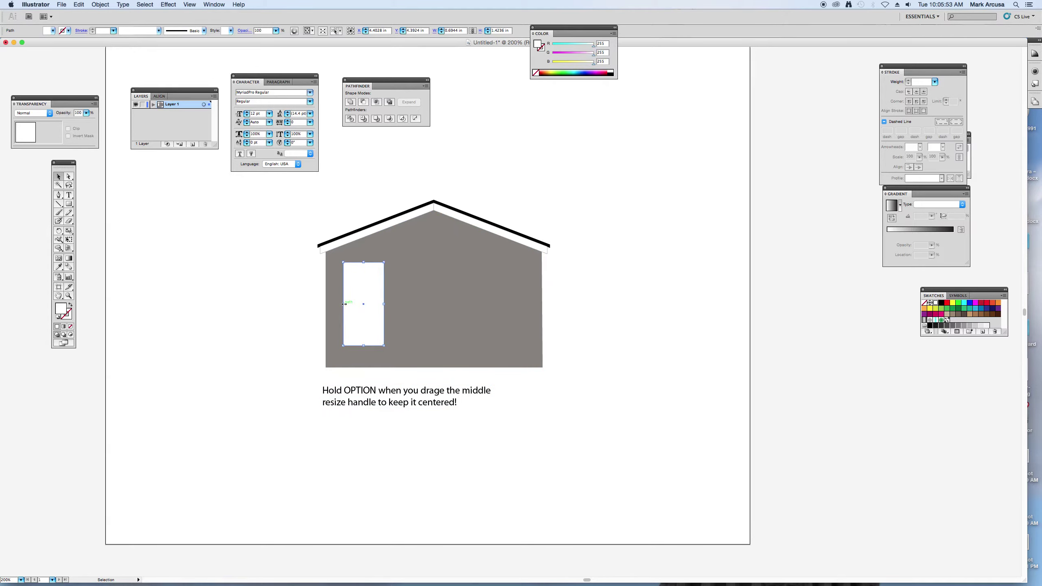
{"action": "left_click_drag", "start_coordinate": [344, 304], "coordinate": [347, 303]}
- Duplicate the note just below itself and replace "OPTION" in the copy with "SHIFT & OPTION"
{"action": "left_click_drag", "start_coordinate": [435, 405], "coordinate": [434, 431]}
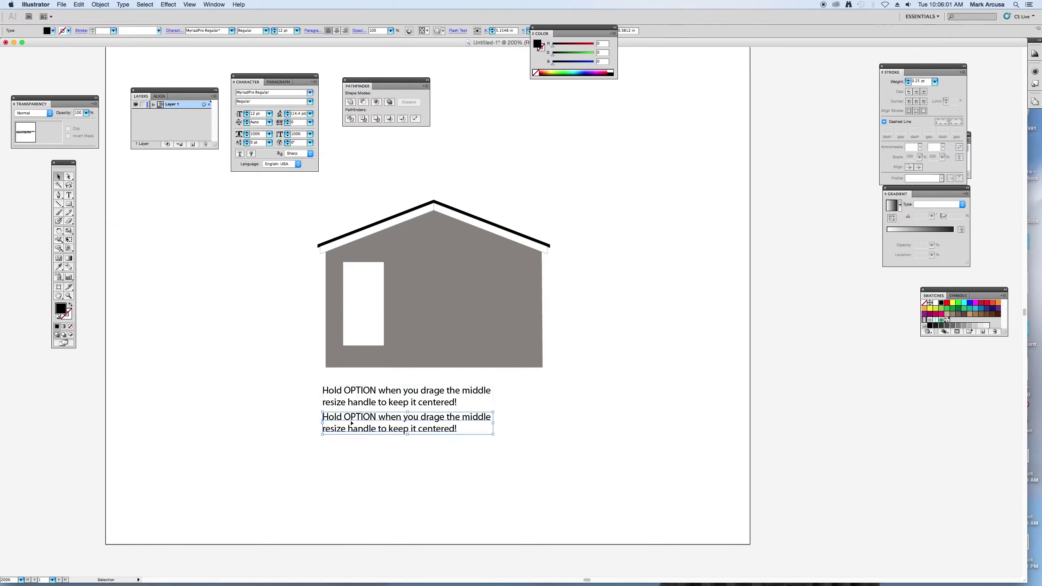
{"action": "key", "text": "t"}
{"action": "left_click", "coordinate": [356, 418]}
{"action": "left_click_drag", "start_coordinate": [344, 418], "coordinate": [377, 417]}
{"action": "type", "text": "SHIFT"}
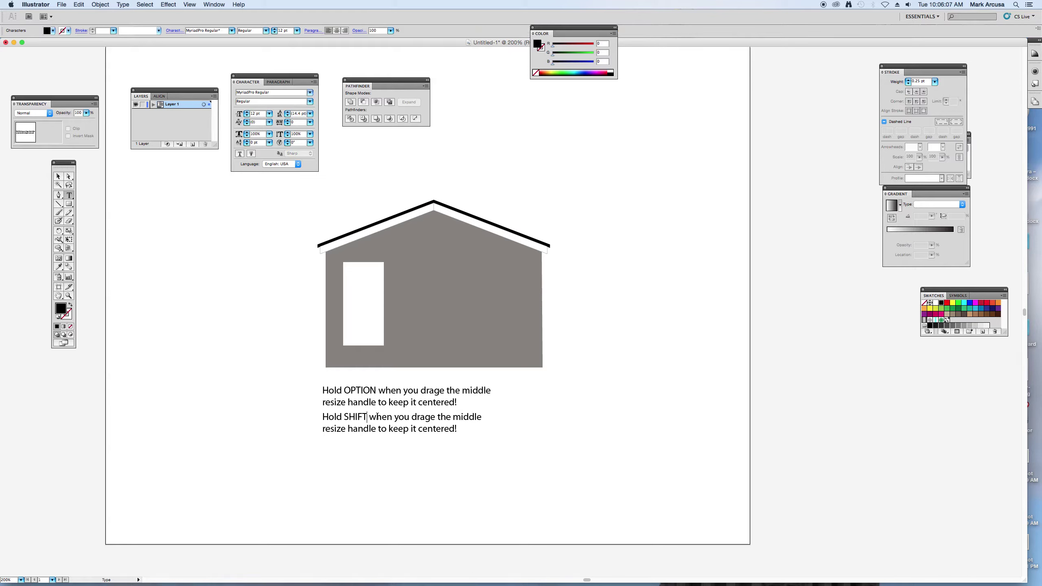
{"action": "type", "text": " & OPTION"}
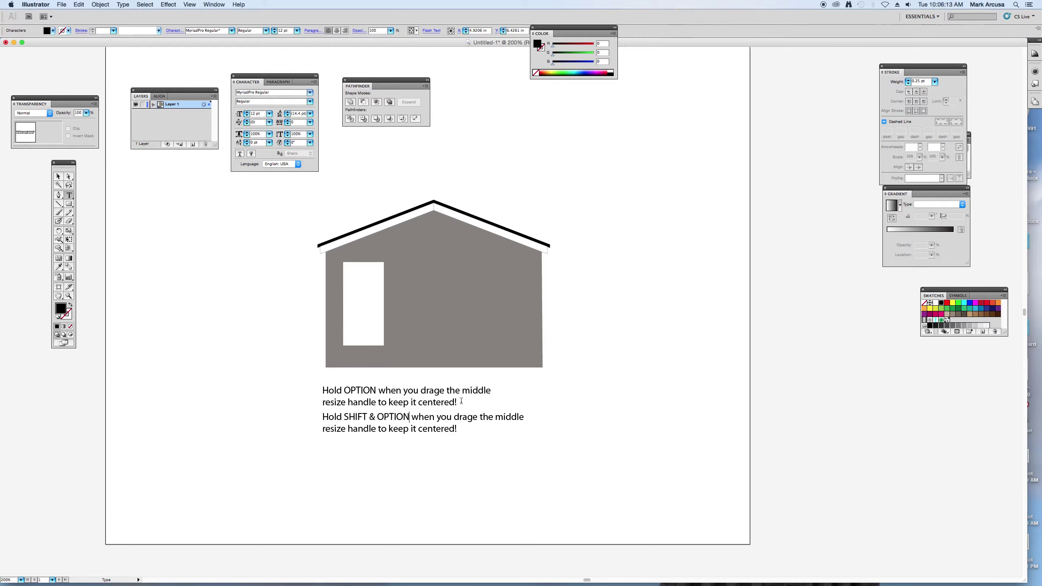
- Correct "drage" to "drag" in both notes
{"action": "left_click_drag", "start_coordinate": [472, 418], "coordinate": [478, 417]}
{"action": "key", "text": "BackSpace"}
{"action": "left_click_drag", "start_coordinate": [439, 391], "coordinate": [445, 392]}
{"action": "key", "text": "BackSpace"}
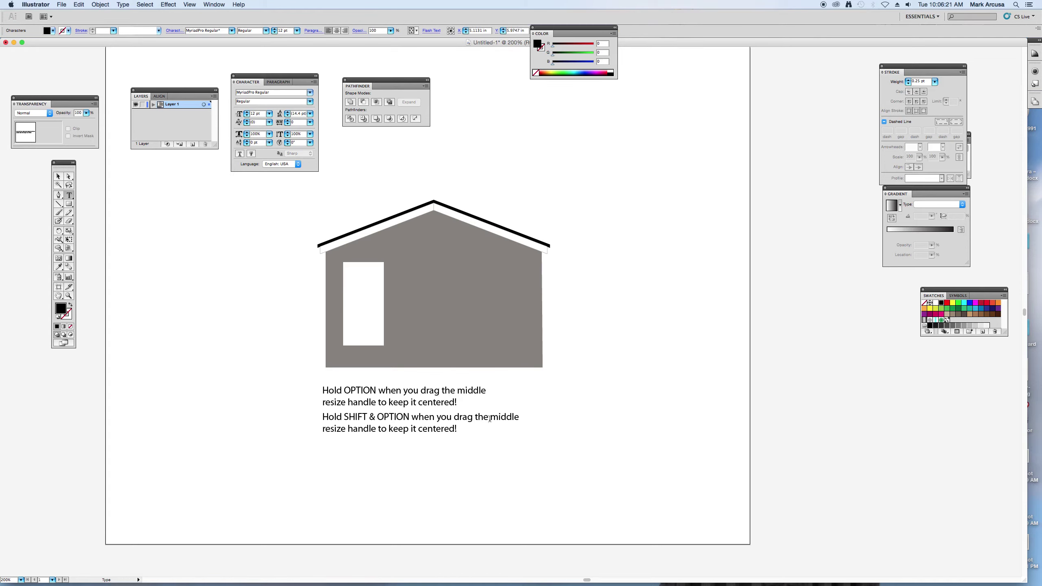
- In the lower note, replace "middle" with "corner" and extend the ending to "centered, AND in proportion!"
{"action": "left_click_drag", "start_coordinate": [490, 419], "coordinate": [521, 416]}
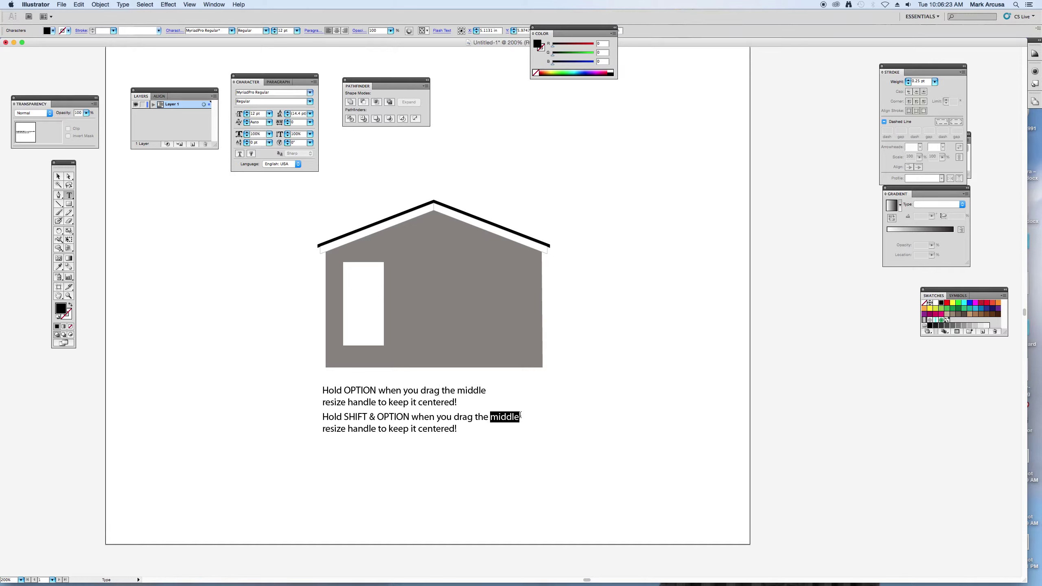
{"action": "type", "text": "corner"}
{"action": "left_click", "coordinate": [457, 429]}
{"action": "key", "text": "BackSpace"}
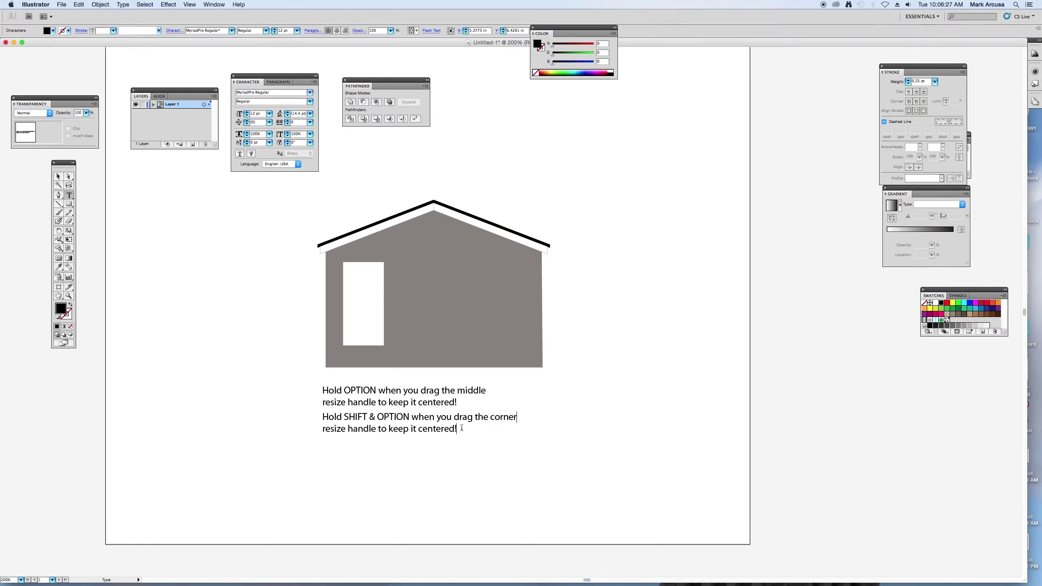
{"action": "type", "text": ",mAN"}
{"action": "type", "text": "D"}
{"action": "key", "text": "BackSpace"}
{"action": "key", "text": "BackSpace"}
{"action": "key", "text": "BackSpace"}
{"action": "key", "text": "BackSpace"}
{"action": "type", "text": "AND in proportion"}
{"action": "left_click", "coordinate": [58, 176]}
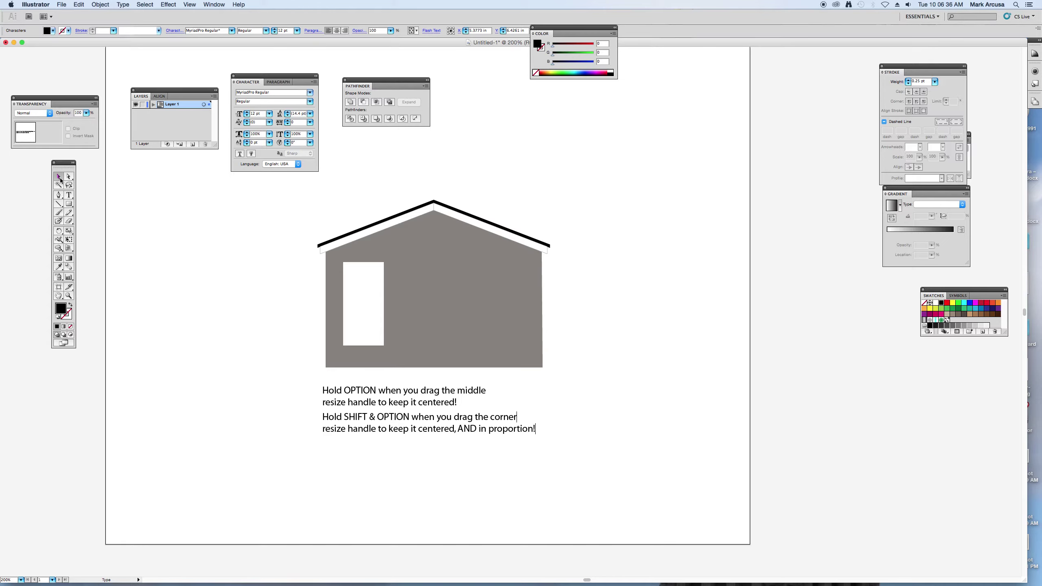
- Delete the narrowed front copy of the white rectangle and paste a full-size copy directly in front of the remaining one
{"action": "left_click", "coordinate": [358, 311]}
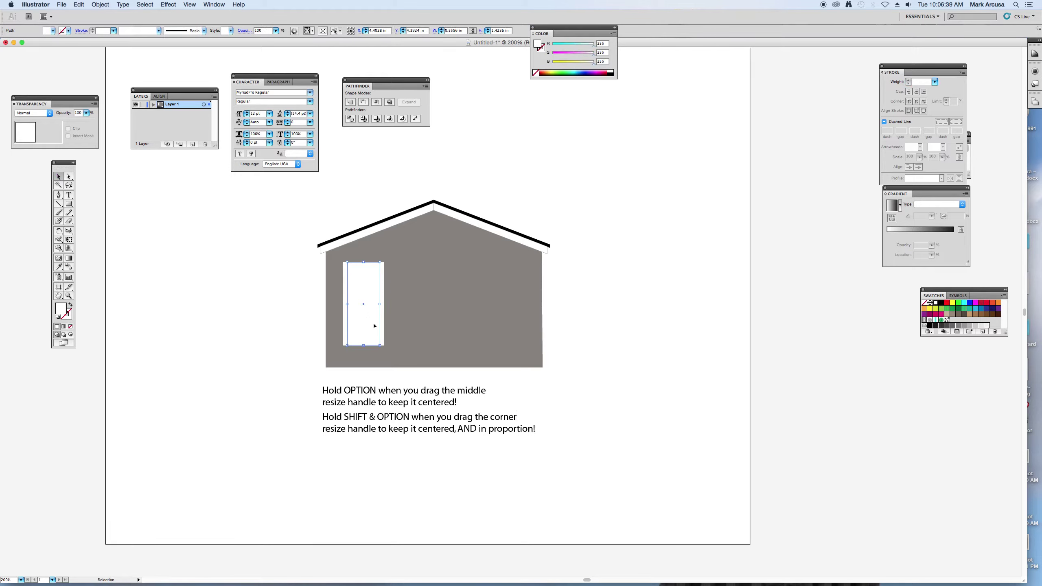
{"action": "left_click_drag", "start_coordinate": [374, 327], "coordinate": [362, 315]}
{"action": "left_click", "coordinate": [93, 5]}
{"action": "mouse_move", "coordinate": [79, 5]}
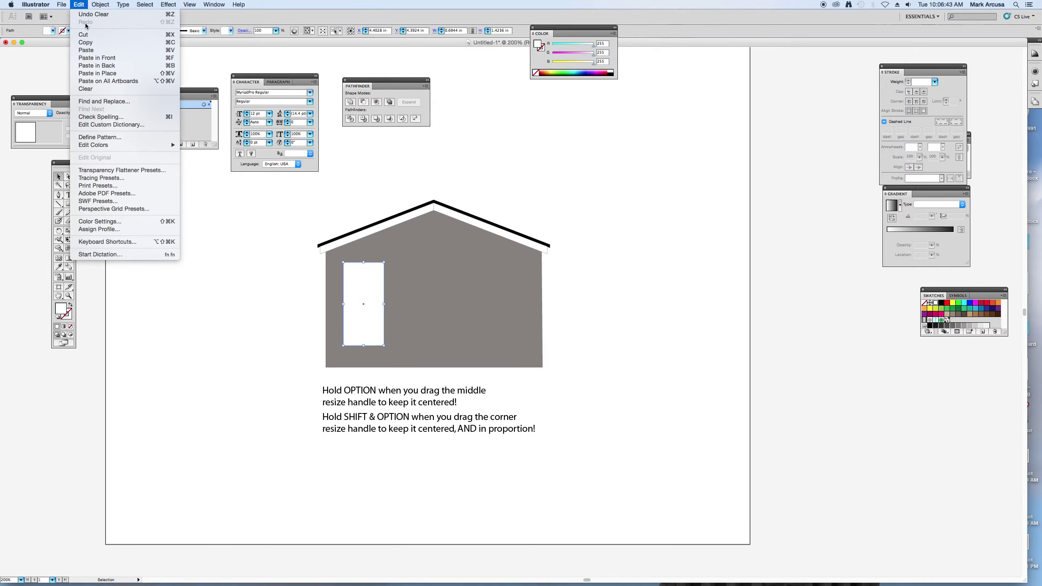
{"action": "left_click", "coordinate": [94, 60]}
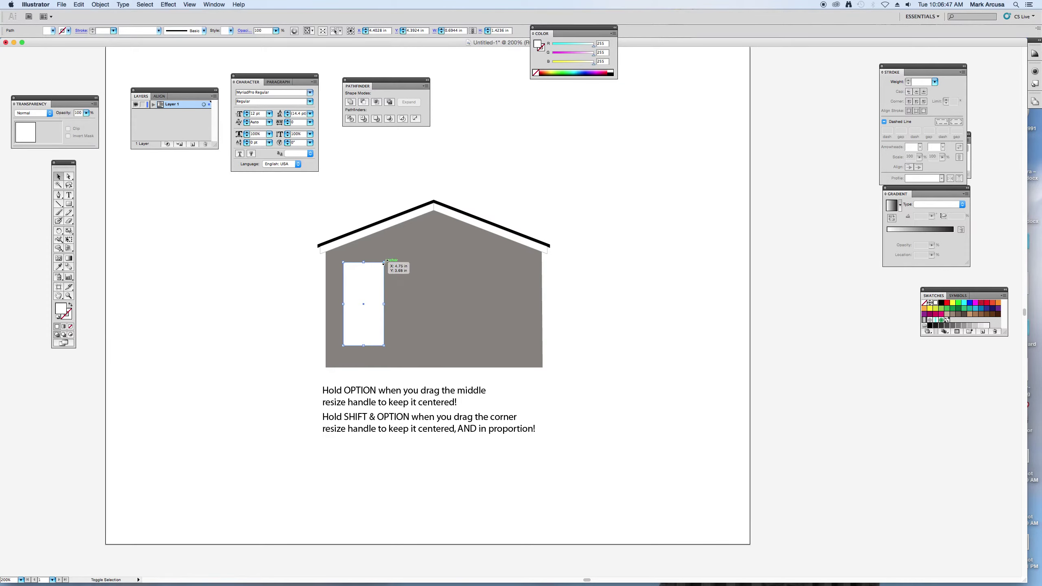
- Shrink the pasted rectangle about its centre to leave a narrow white frame, and fill it with light cyan (184, 255, 255)
{"action": "left_click_drag", "start_coordinate": [384, 261], "coordinate": [363, 266]}
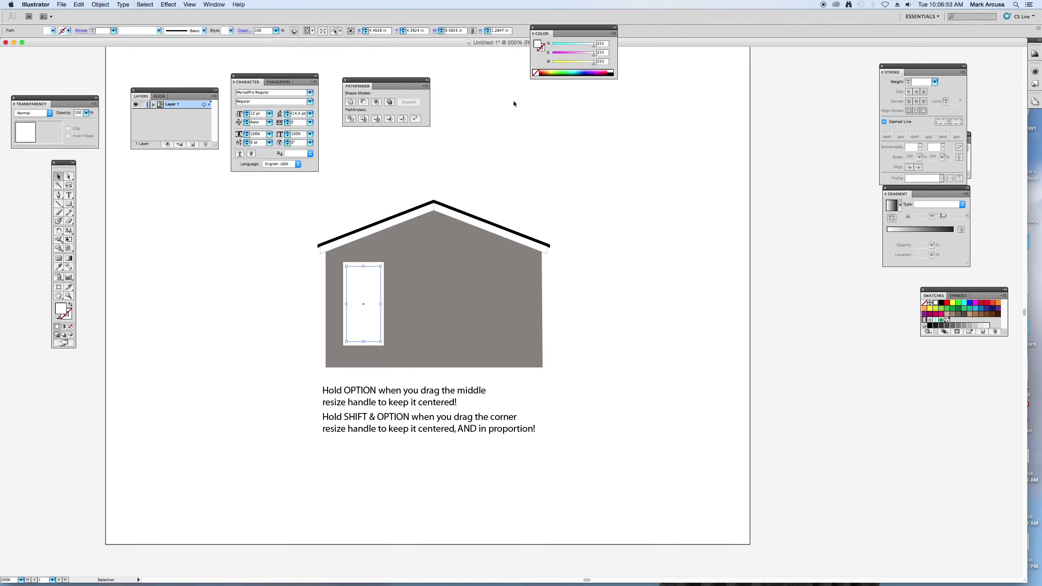
{"action": "left_click", "coordinate": [581, 43]}
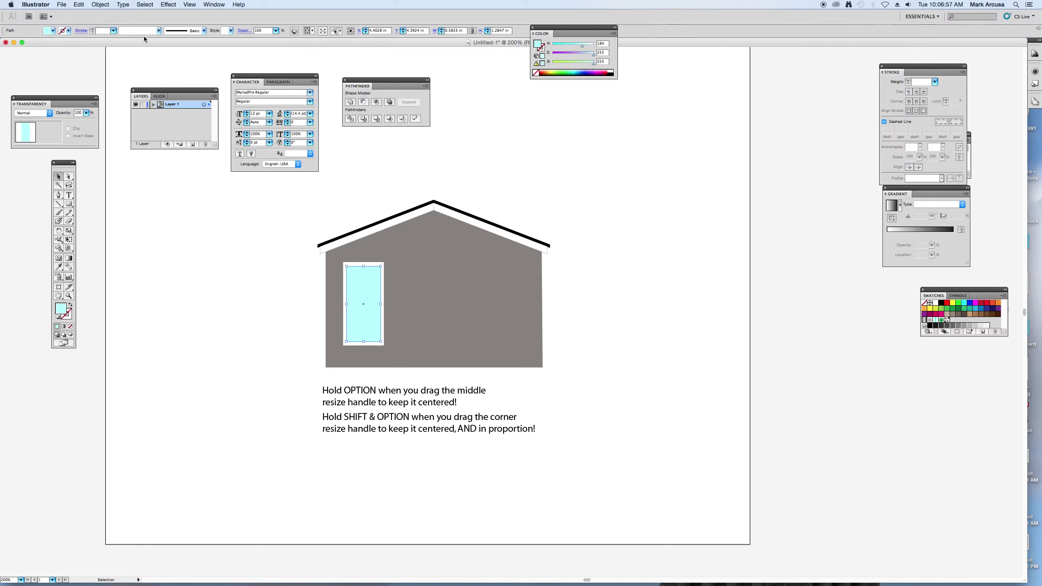
- Paste another white rectangle in front and narrow it about its centre into a vertical bar as tall as the cyan glass
{"action": "left_click", "coordinate": [99, 4]}
{"action": "mouse_move", "coordinate": [79, 4]}
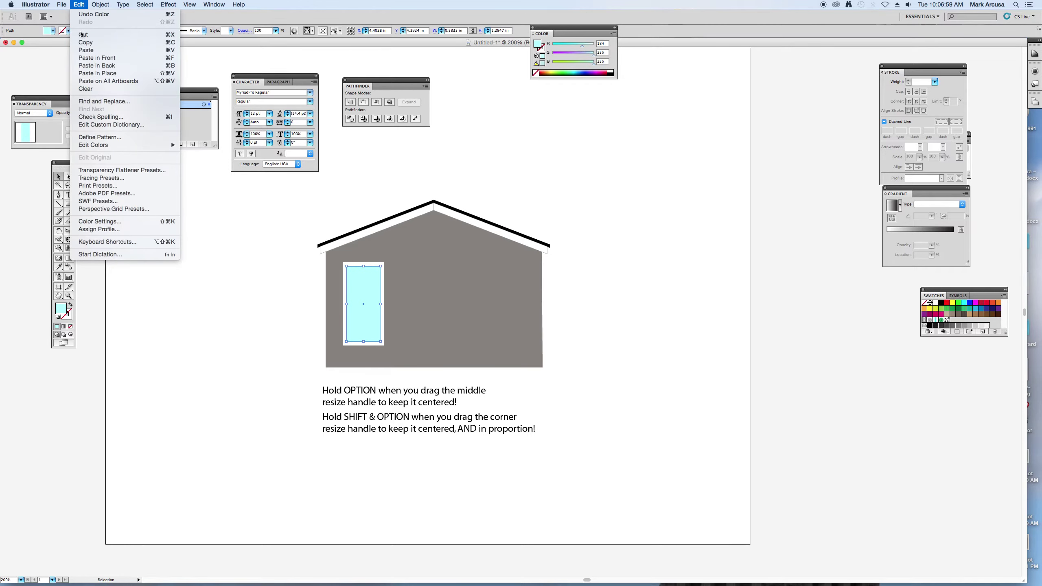
{"action": "left_click", "coordinate": [86, 59]}
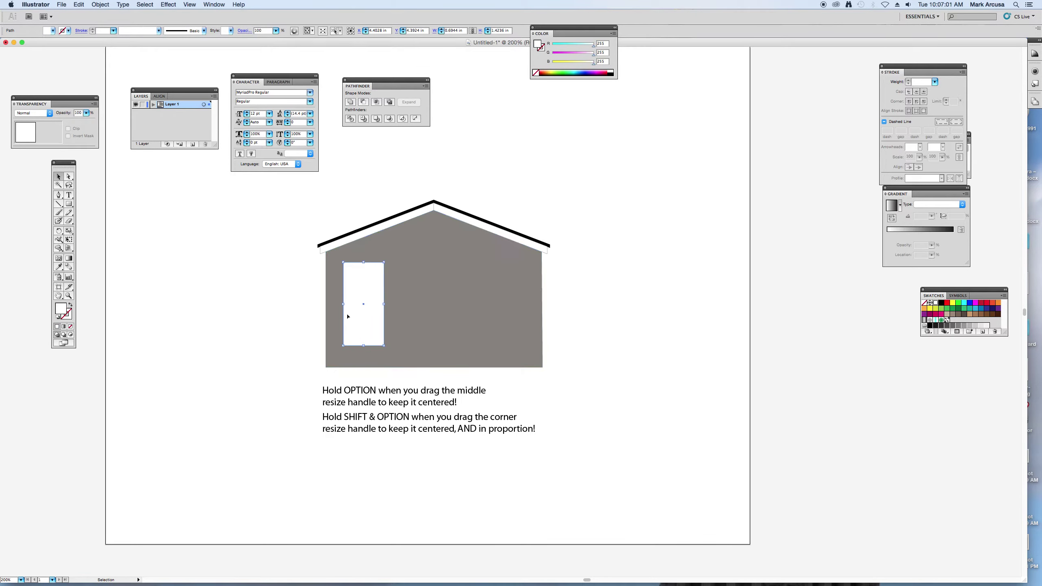
{"action": "left_click_drag", "start_coordinate": [343, 303], "coordinate": [361, 303]}
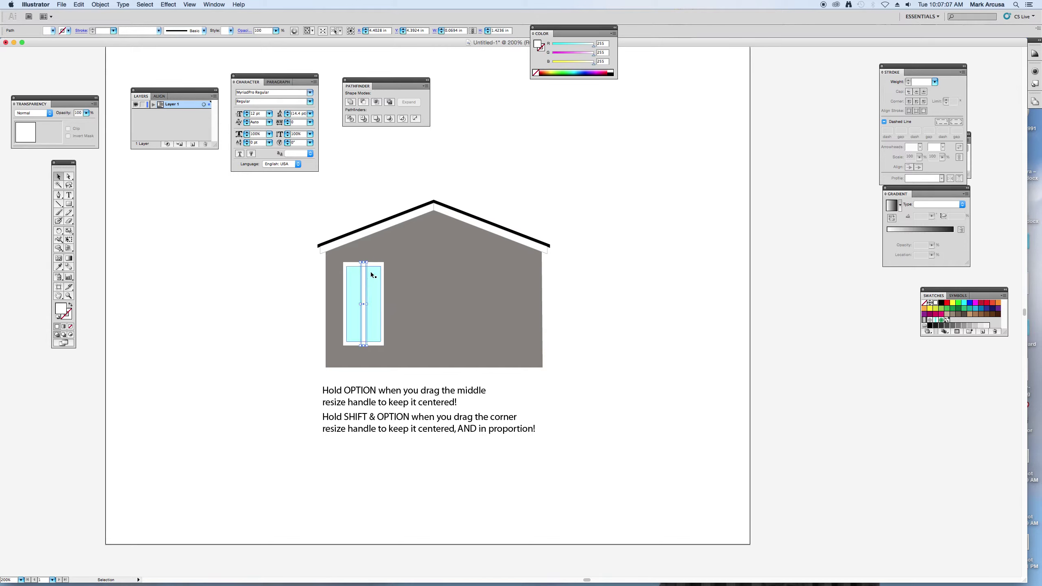
{"action": "left_click_drag", "start_coordinate": [364, 262], "coordinate": [364, 265]}
- Paste one more white rectangle in front and flatten it about its centre into a horizontal bar across the window
{"action": "left_click", "coordinate": [79, 4]}
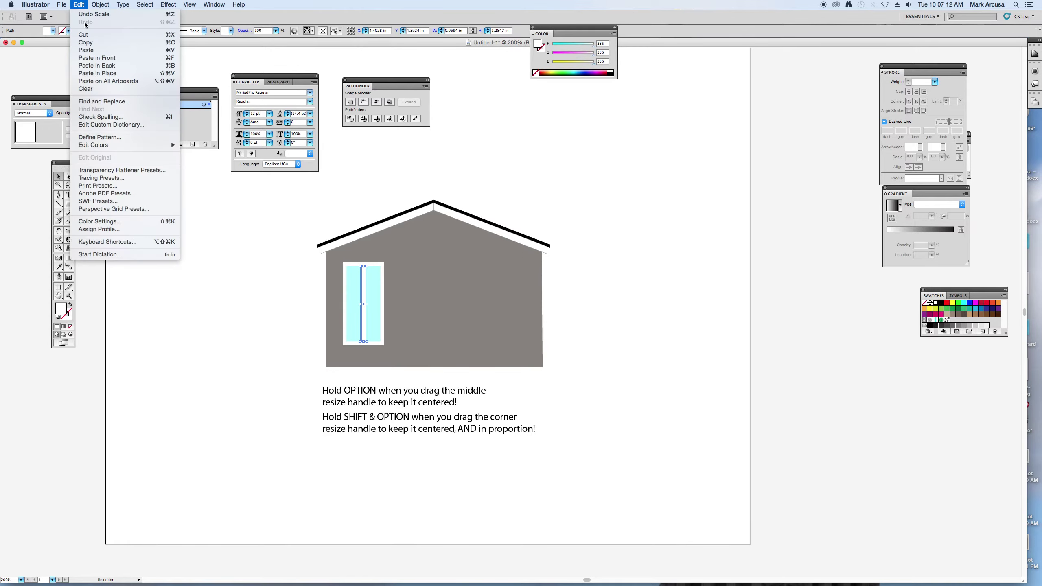
{"action": "left_click", "coordinate": [95, 59]}
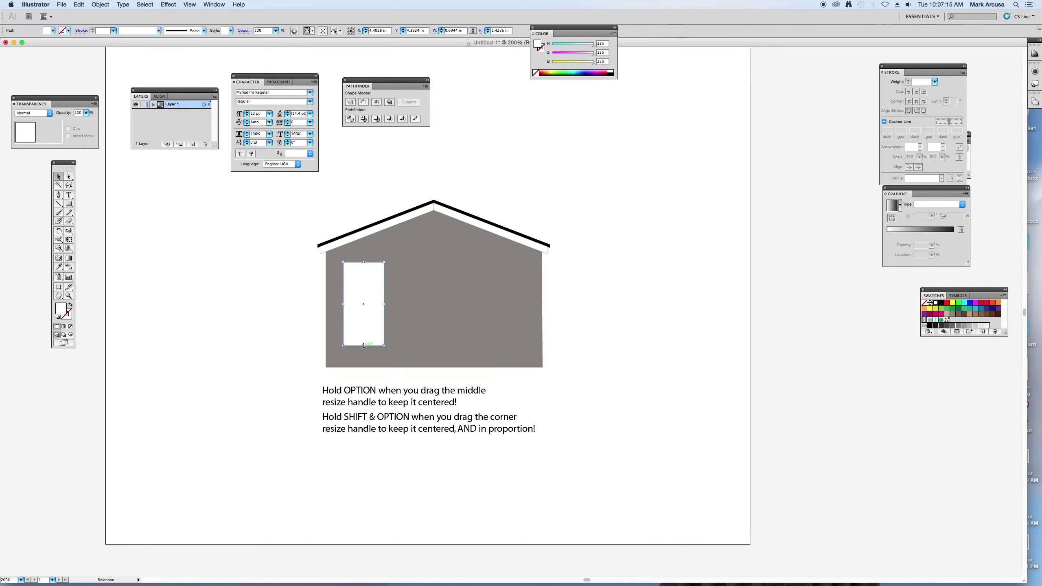
{"action": "left_click_drag", "start_coordinate": [363, 346], "coordinate": [364, 307]}
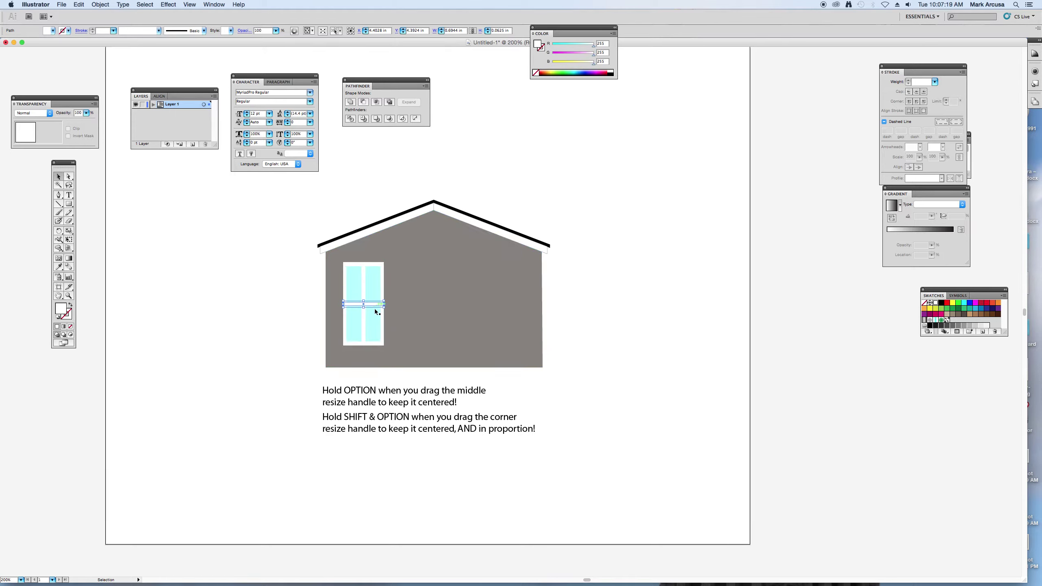
{"action": "left_click", "coordinate": [296, 303]}
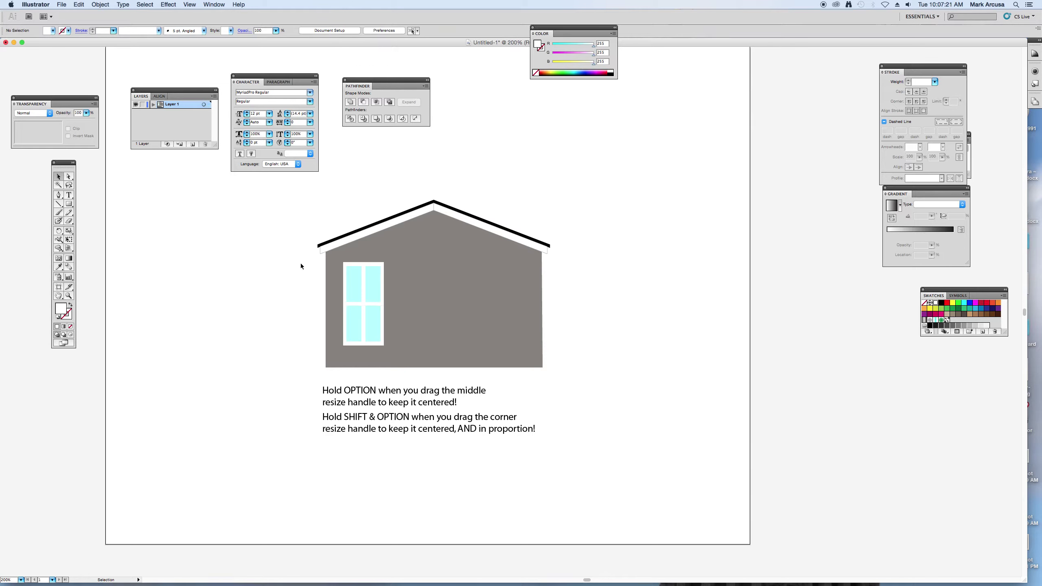
- Group the frame, glass and both bars of the window, leaving the wall and roof out of the group
{"action": "left_click_drag", "start_coordinate": [303, 266], "coordinate": [402, 353]}
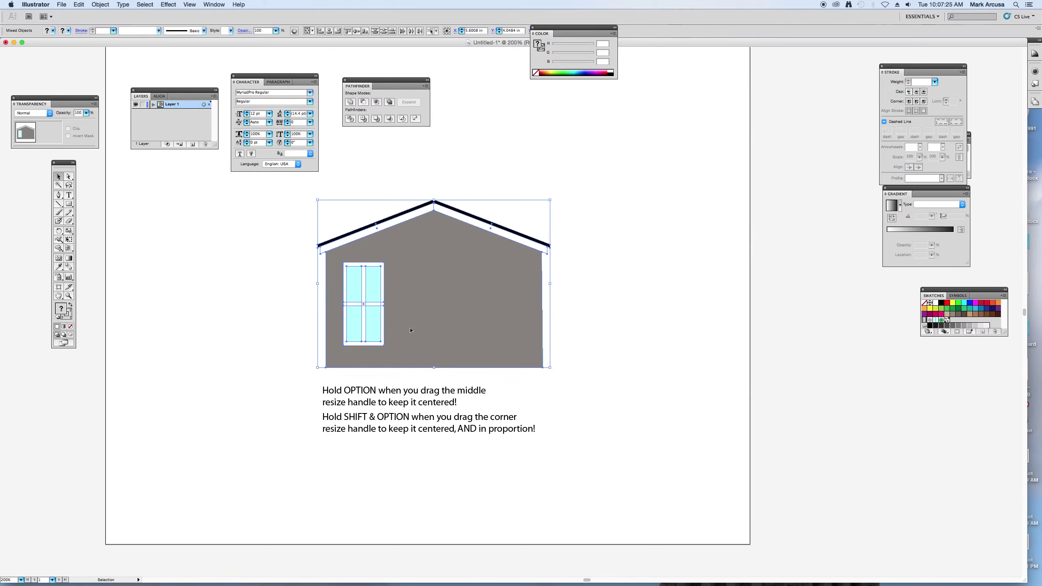
{"action": "left_click", "coordinate": [457, 286], "text": "shift"}
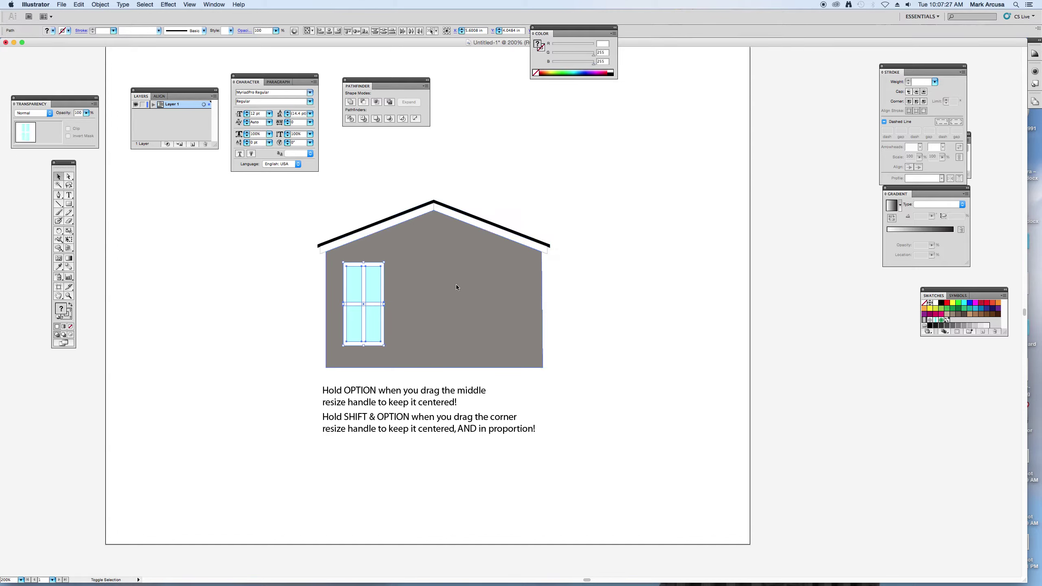
{"action": "right_click", "coordinate": [361, 299]}
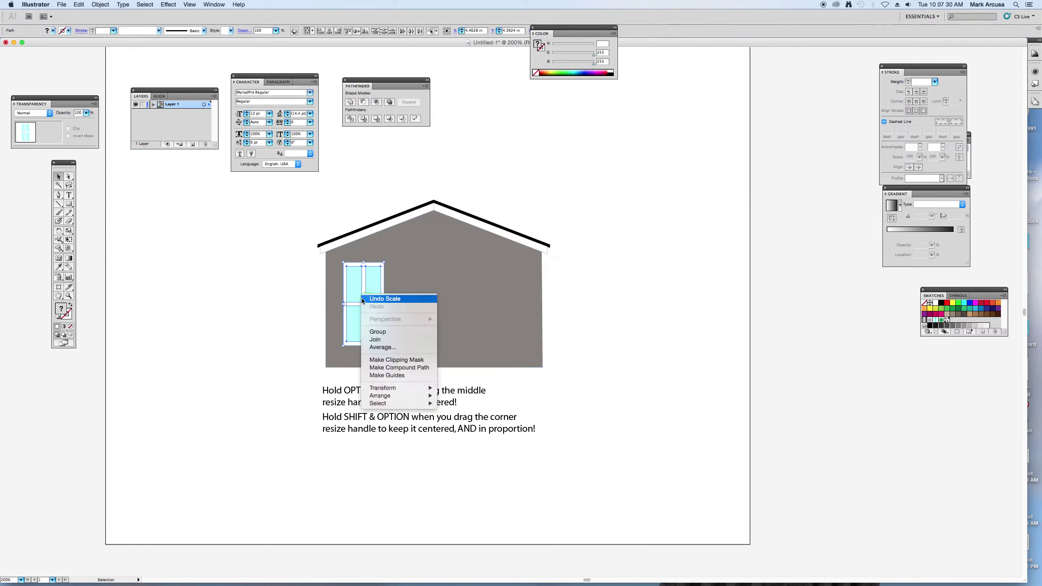
{"action": "left_click", "coordinate": [387, 331]}
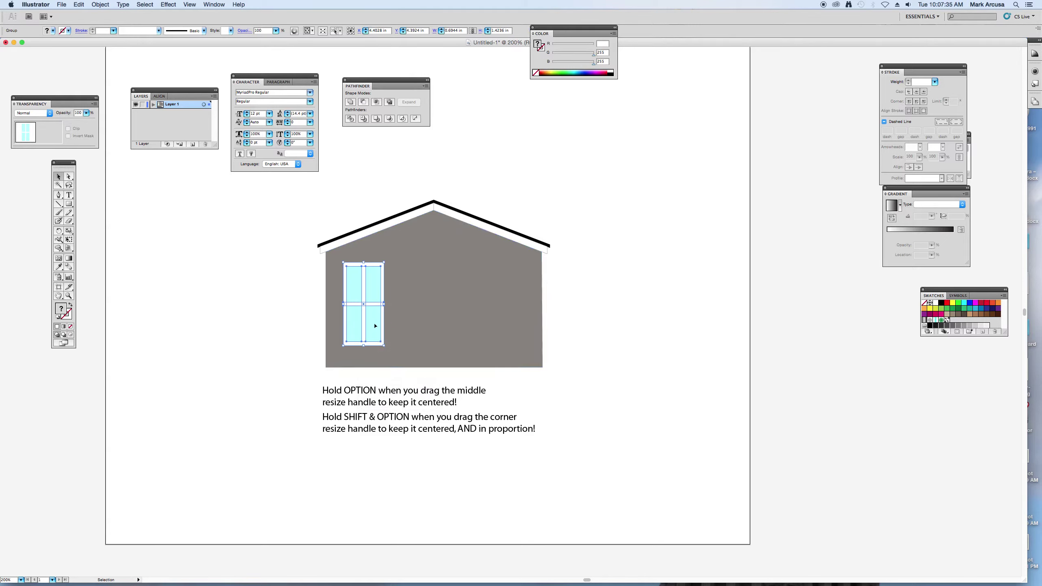
- Duplicate the window group horizontally beside itself and repeat the copy twice to make a row of four evenly spaced windows
{"action": "left_click_drag", "start_coordinate": [375, 325], "coordinate": [425, 323]}
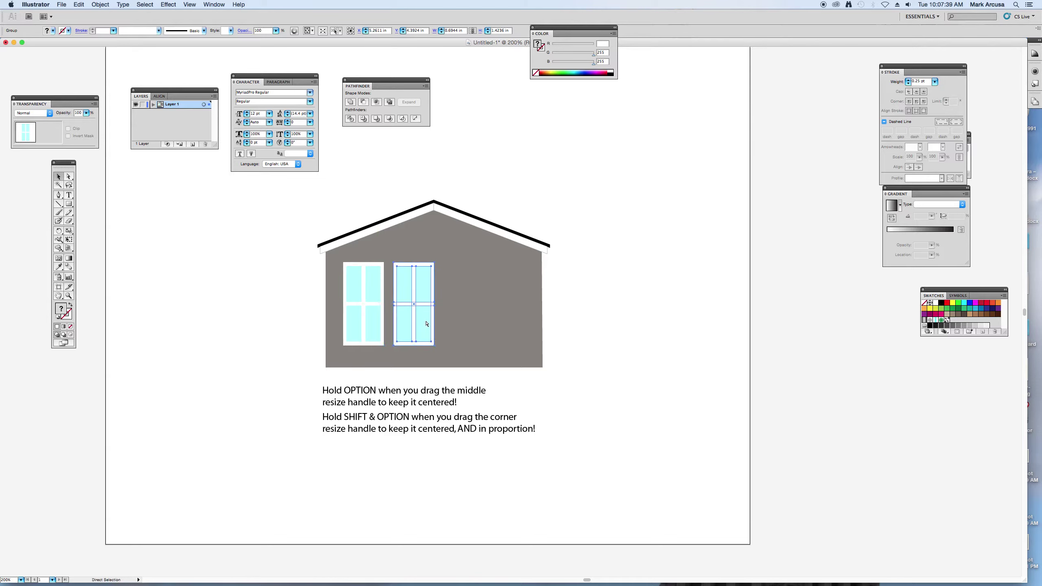
{"action": "key", "text": "super+d"}
{"action": "key", "text": "super+d"}
{"action": "key", "text": "v"}
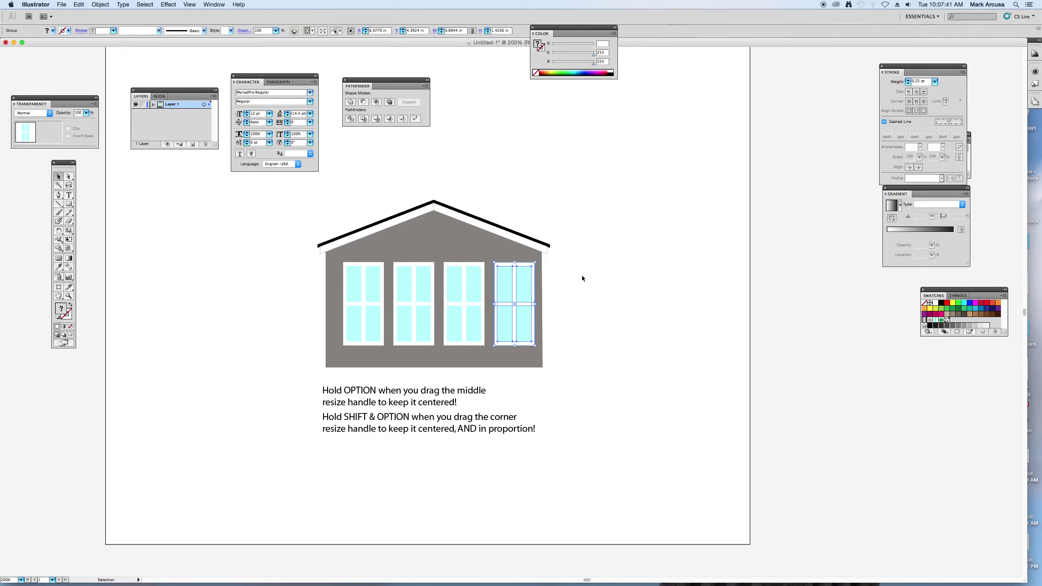
- Select all four windows without the wall and nudge them left so the row is centred on the house front
{"action": "left_click_drag", "start_coordinate": [580, 266], "coordinate": [343, 350]}
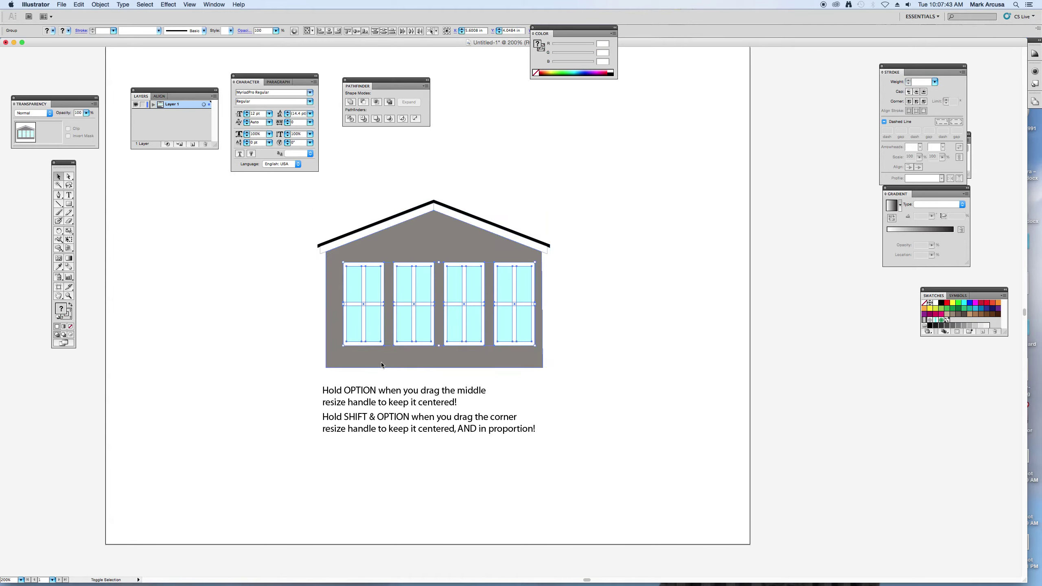
{"action": "key", "text": "Left"}
{"action": "key", "text": "Left"}
{"action": "key", "text": "Left"}
{"action": "key", "text": "Left"}
{"action": "key", "text": "Left"}
{"action": "key", "text": "Left"}
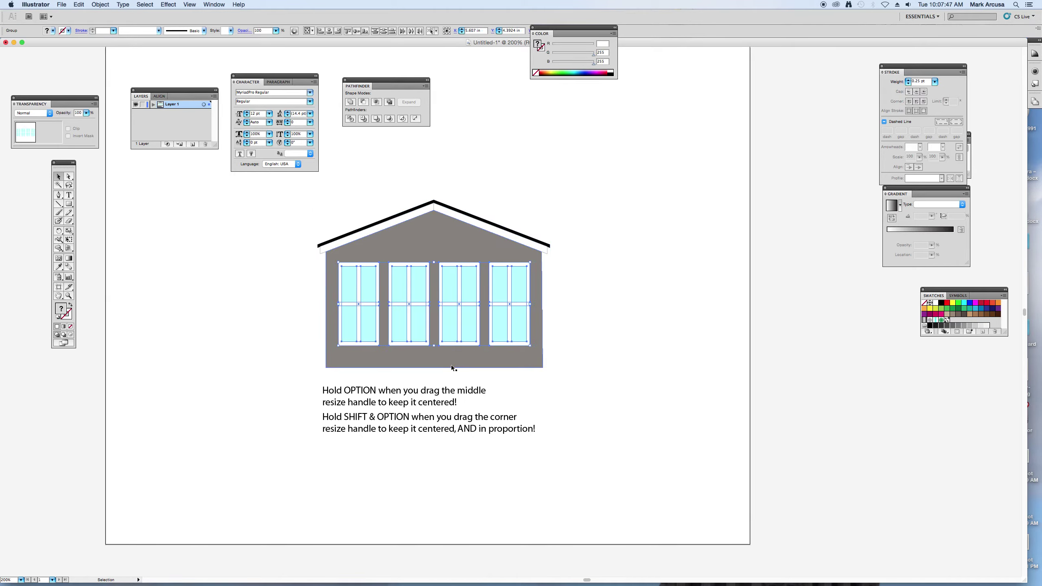
{"action": "left_click", "coordinate": [603, 304]}
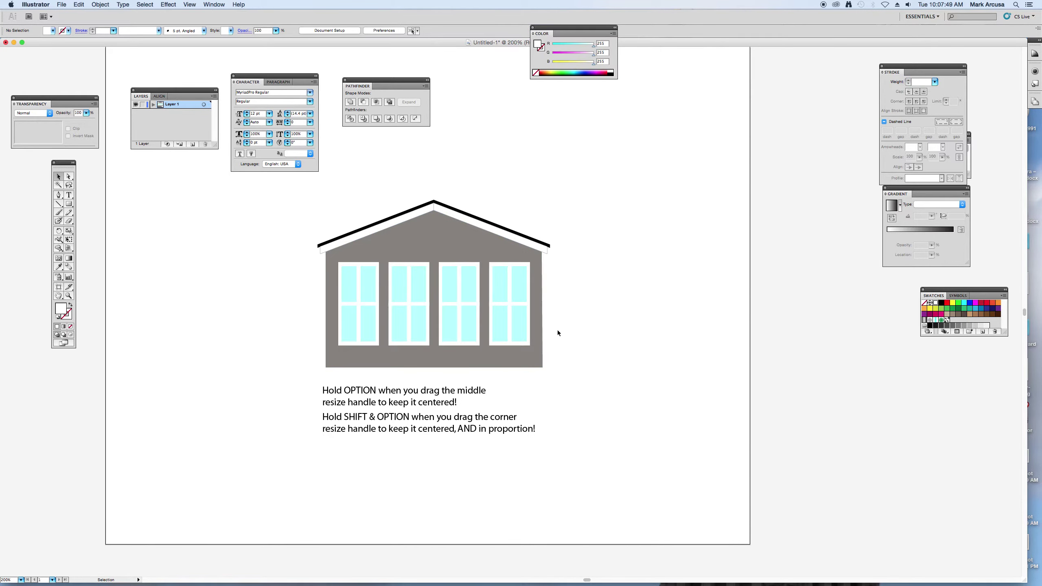
- Draw a white circle about 0.55 in across from its centre in the gable, midway above the row of windows
{"action": "left_click_drag", "start_coordinate": [71, 204], "coordinate": [95, 222]}
{"action": "left_click_drag", "start_coordinate": [434, 236], "coordinate": [417, 229]}
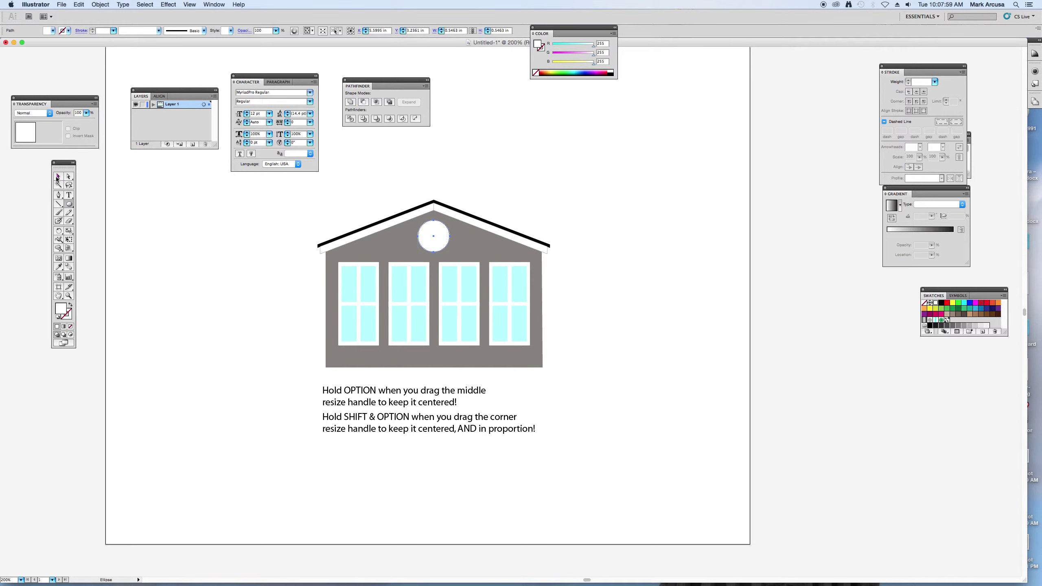
- Copy the gable circle and paste the copy directly in front of it
{"action": "left_click", "coordinate": [69, 295]}
{"action": "left_click_drag", "start_coordinate": [404, 206], "coordinate": [480, 271]}
{"action": "left_click", "coordinate": [58, 176]}
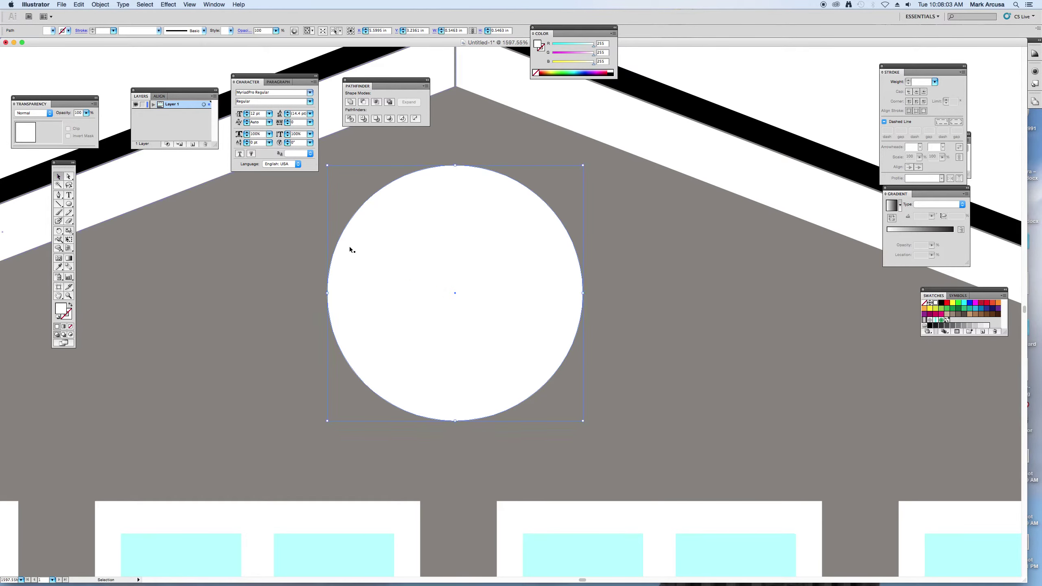
{"action": "left_click", "coordinate": [81, 4]}
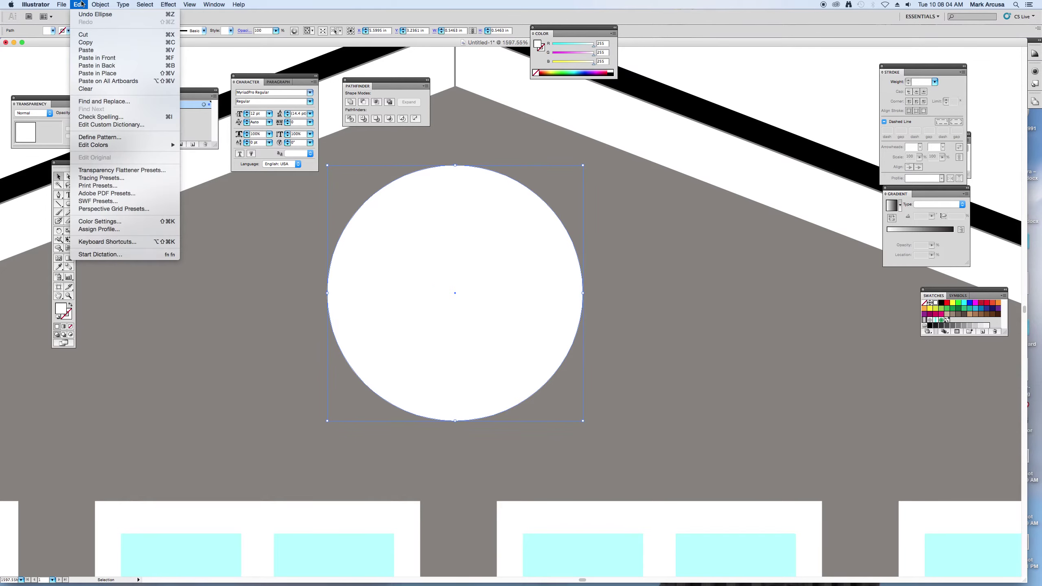
{"action": "left_click", "coordinate": [85, 42]}
{"action": "left_click", "coordinate": [79, 5]}
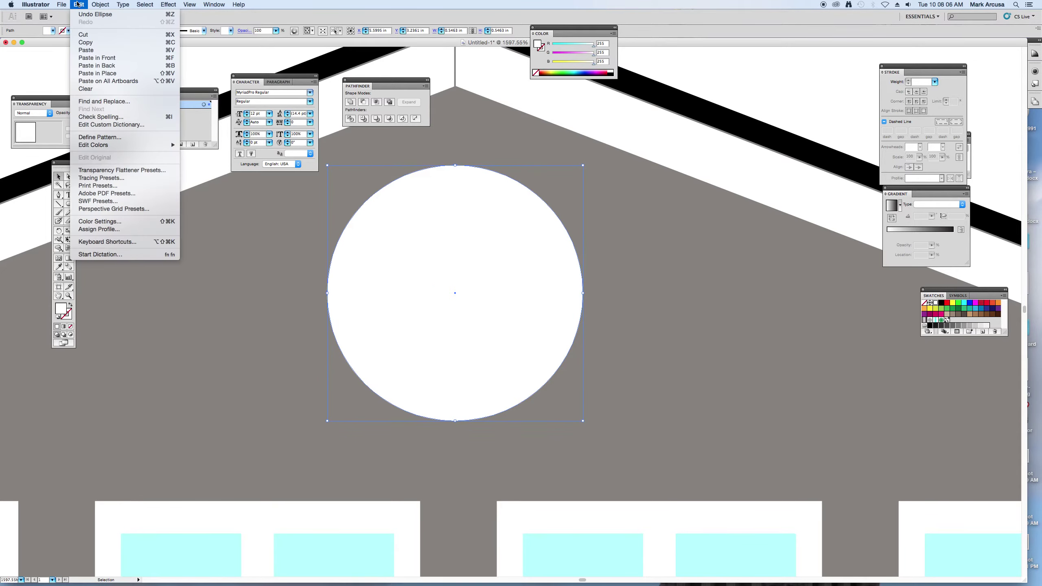
{"action": "left_click", "coordinate": [91, 58]}
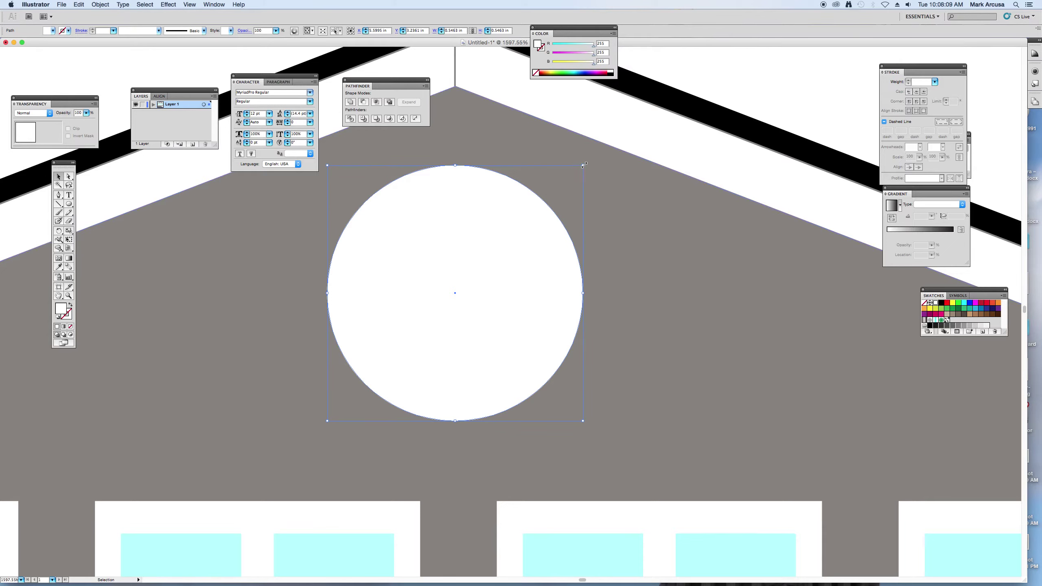
- Shrink the front circle proportionally about its centre to about 0.46 in and match its fill to the cyan window glass
{"action": "left_click_drag", "start_coordinate": [583, 165], "coordinate": [565, 186]}
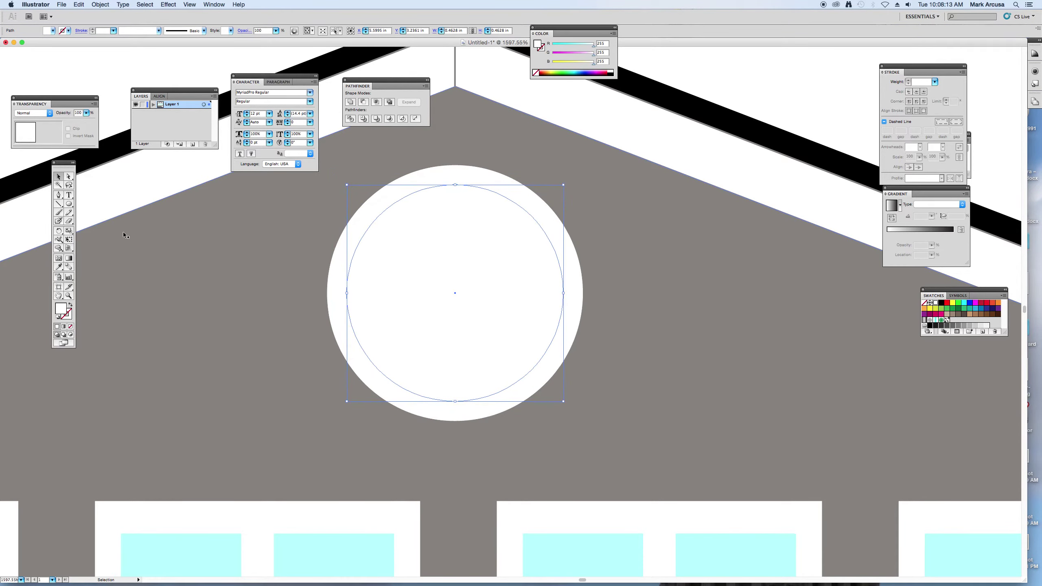
{"action": "left_click", "coordinate": [59, 267]}
{"action": "left_click", "coordinate": [327, 554]}
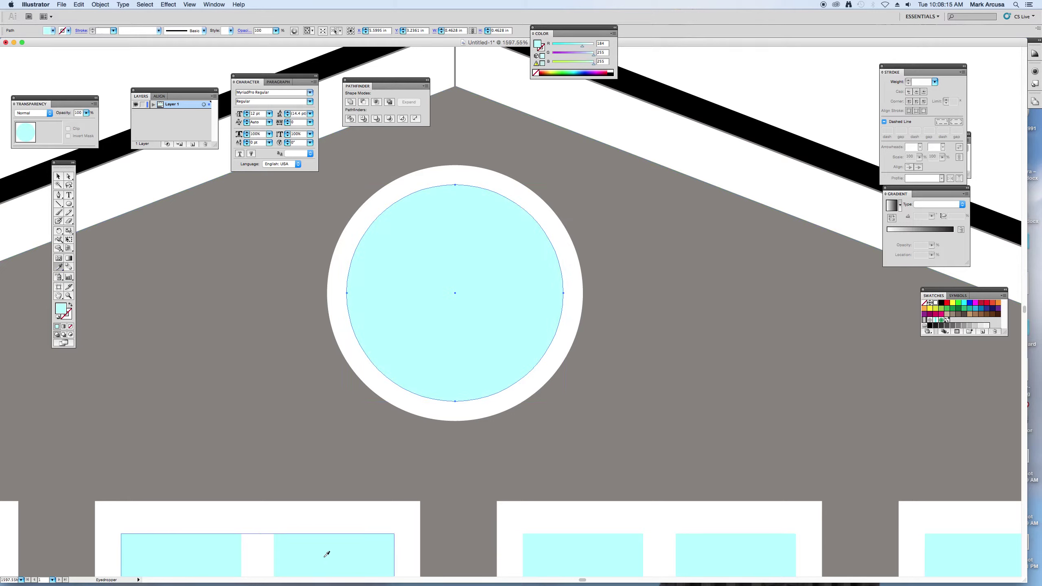
{"action": "left_click_drag", "start_coordinate": [69, 204], "coordinate": [95, 222]}
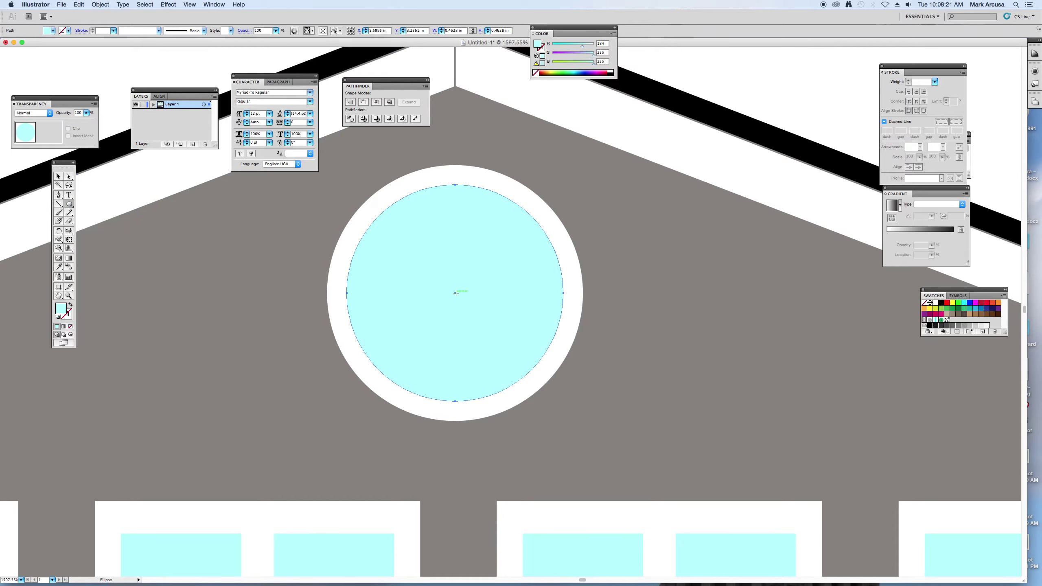
{"action": "left_click_drag", "start_coordinate": [455, 293], "coordinate": [454, 256]}
{"action": "key", "text": "ctrl+z"}
- Draw a vertical bar about 0.017 by 0.48 in from the centre of the round window and fill it with white
{"action": "left_click_drag", "start_coordinate": [73, 206], "coordinate": [90, 204]}
{"action": "left_click_drag", "start_coordinate": [456, 293], "coordinate": [451, 182]}
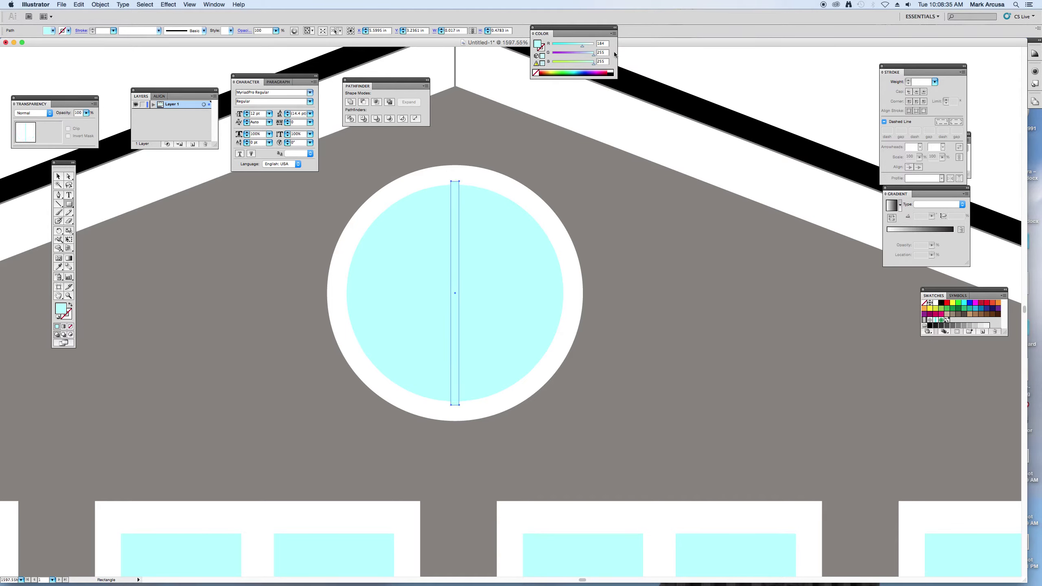
{"action": "left_click", "coordinate": [612, 71]}
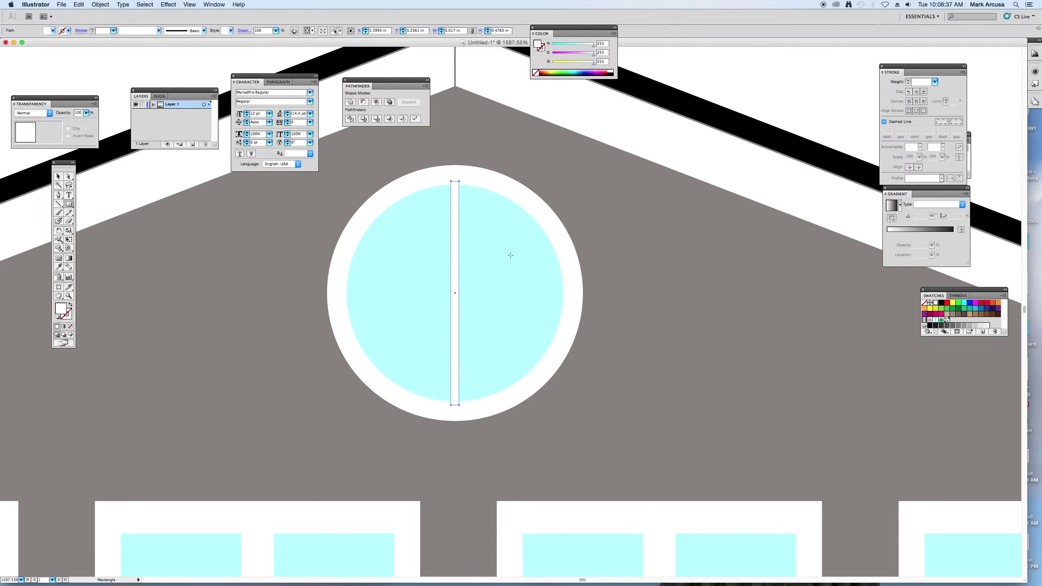
- Make a copy of the round window's vertical bar rotated 45 degrees, previewing the rotation first
{"action": "left_click", "coordinate": [58, 176]}
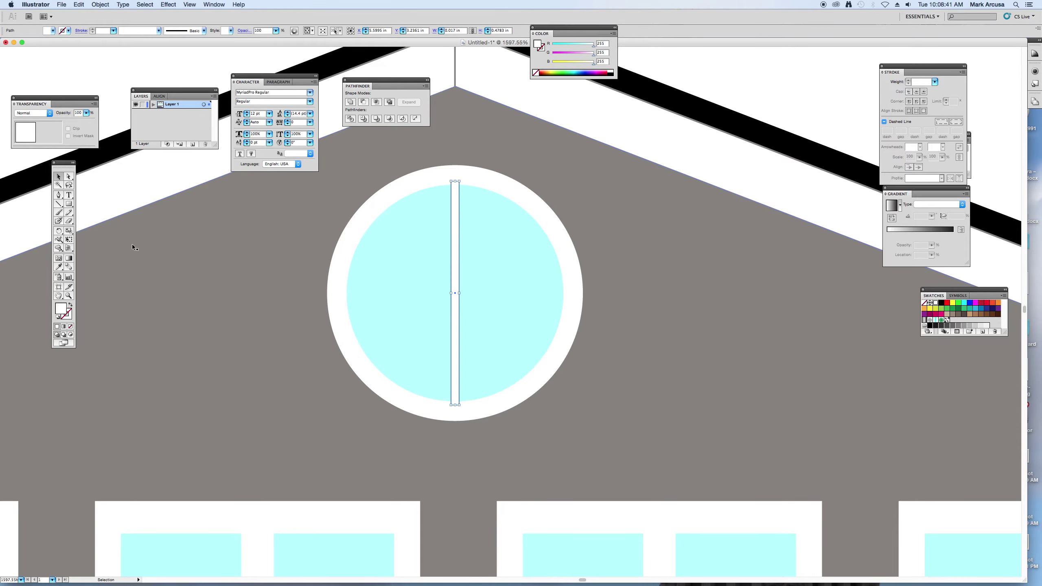
{"action": "double_click", "coordinate": [59, 231]}
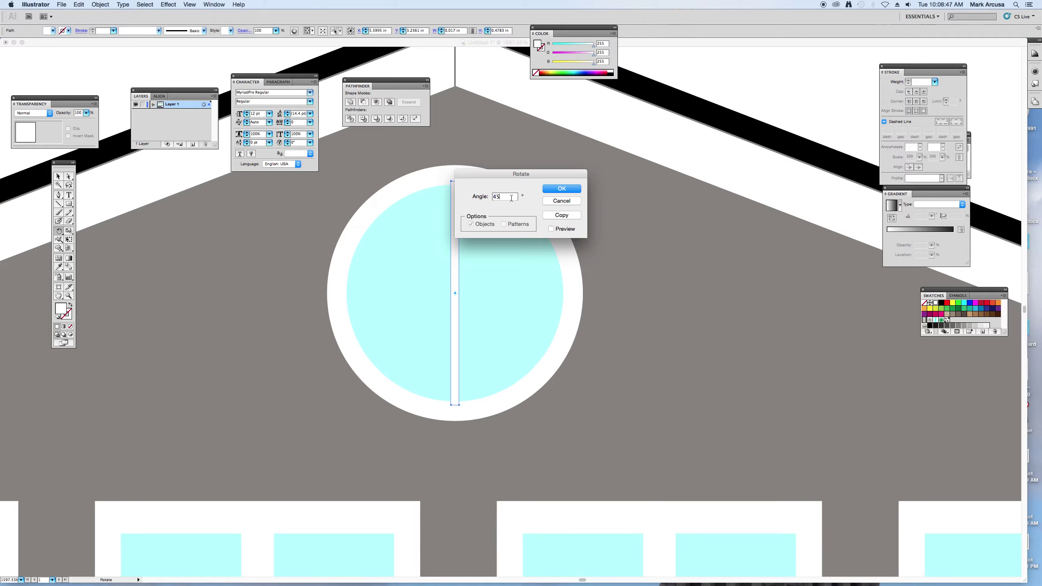
{"action": "left_click", "coordinate": [551, 229]}
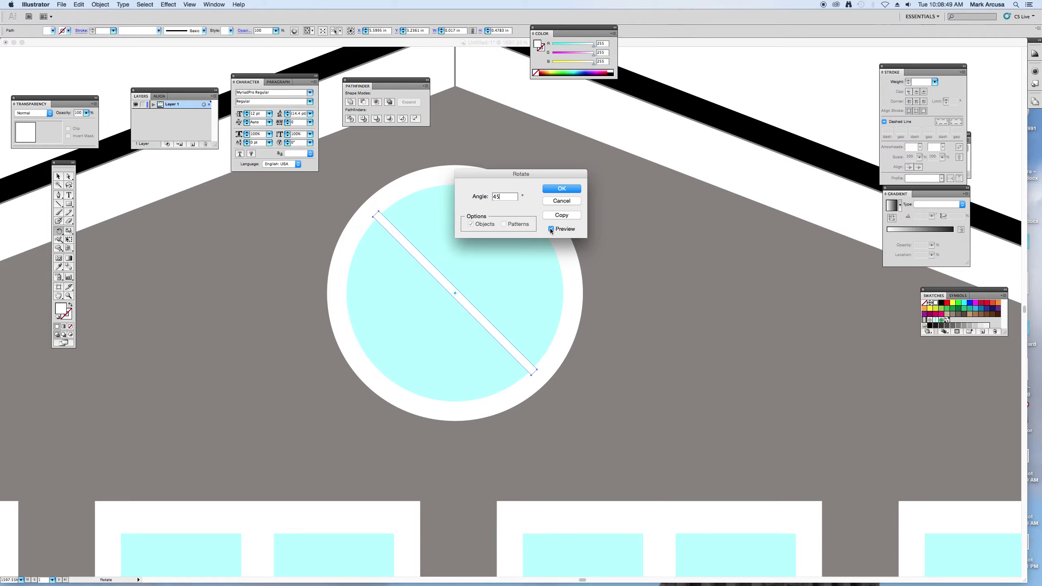
{"action": "left_click", "coordinate": [555, 215]}
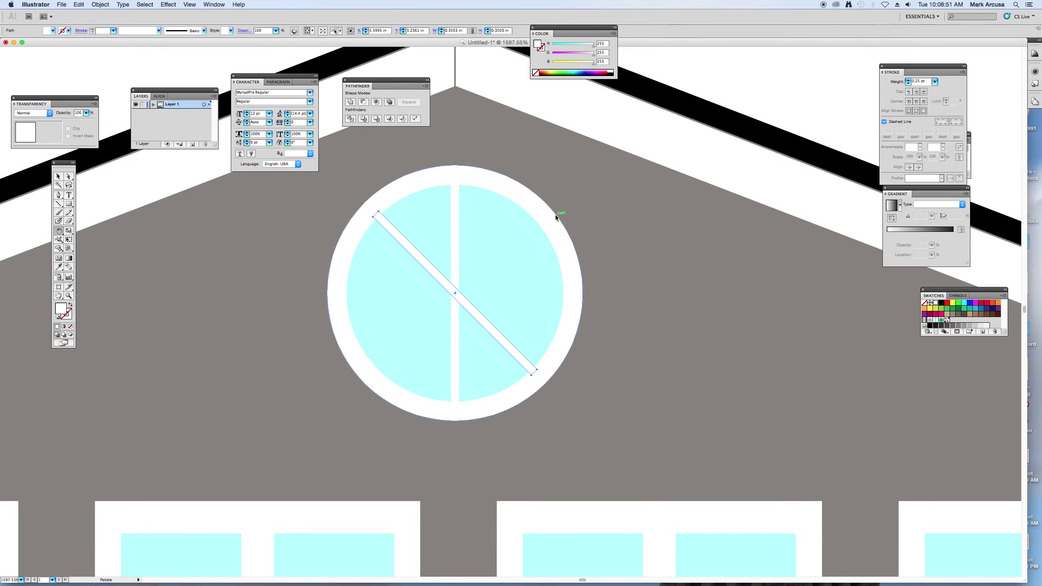
- Repeat the 45-degree rotated copy of the round window's bar twice to complete four crossing bars
{"action": "key", "text": "super+d"}
{"action": "key", "text": "super+d"}
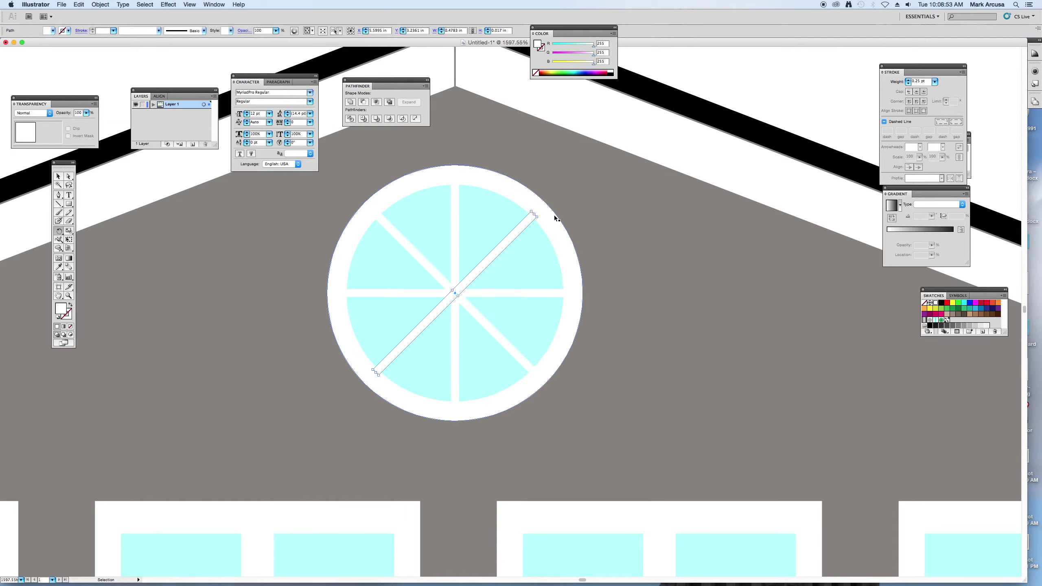
- Group the white outer circle, the cyan glass circle and all four bars of the round window
{"action": "left_click", "coordinate": [59, 176]}
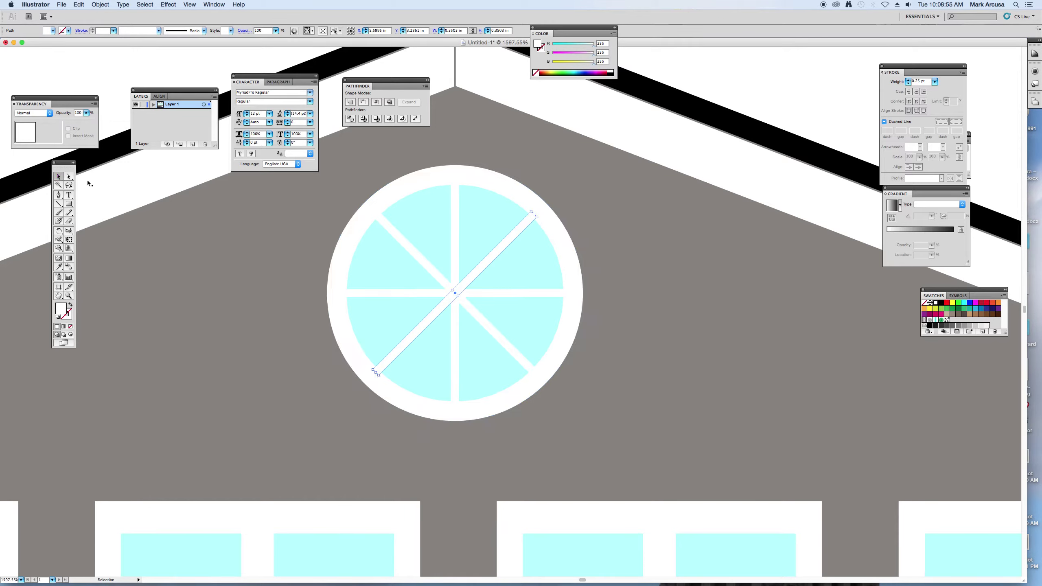
{"action": "left_click", "coordinate": [414, 197]}
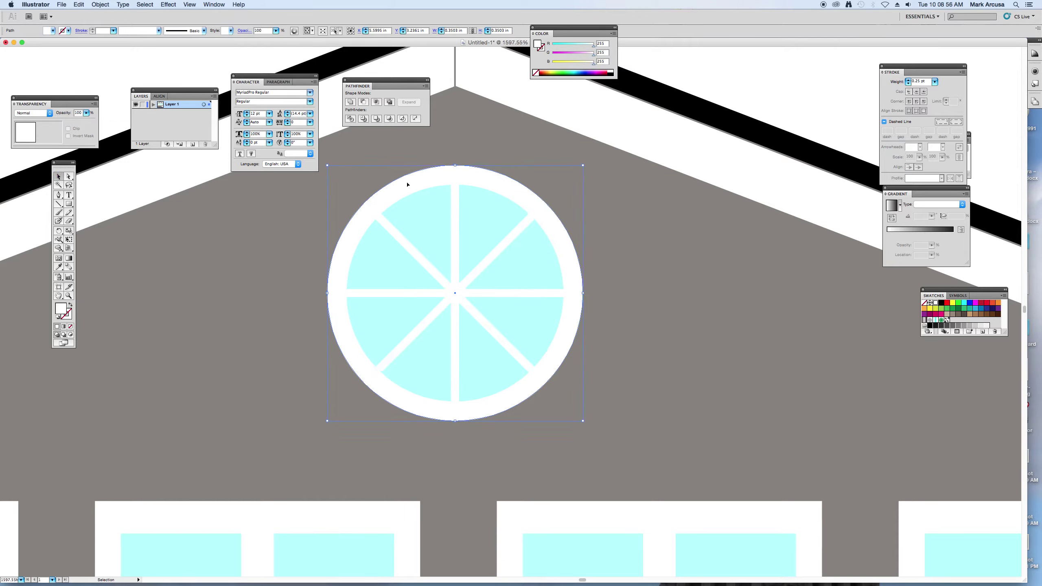
{"action": "left_click", "coordinate": [431, 222], "text": "shift"}
{"action": "left_click", "coordinate": [456, 225], "text": "shift"}
{"action": "left_click", "coordinate": [500, 248], "text": "shift"}
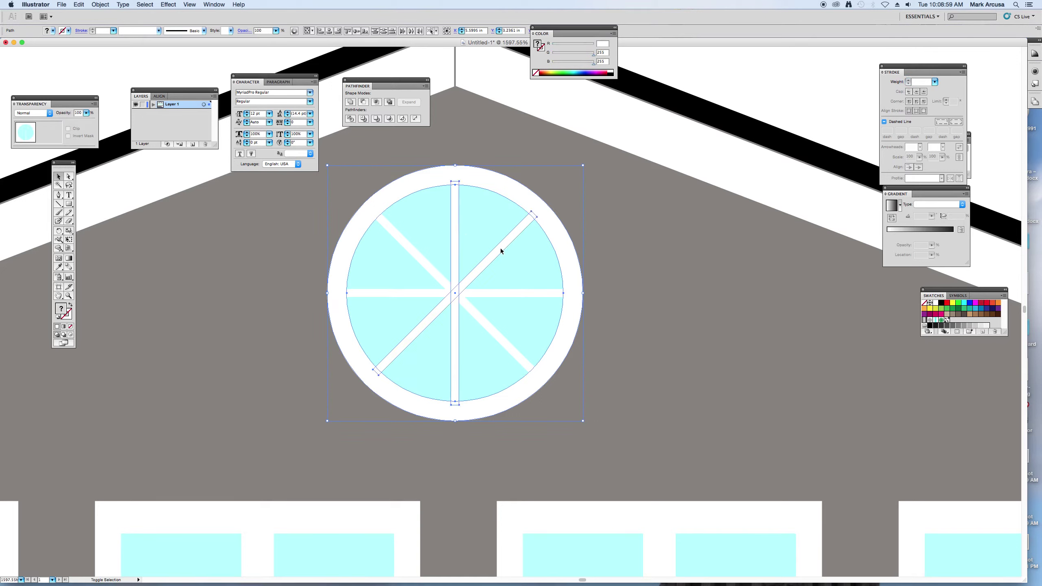
{"action": "left_click", "coordinate": [522, 292], "text": "shift"}
{"action": "left_click", "coordinate": [493, 332], "text": "shift"}
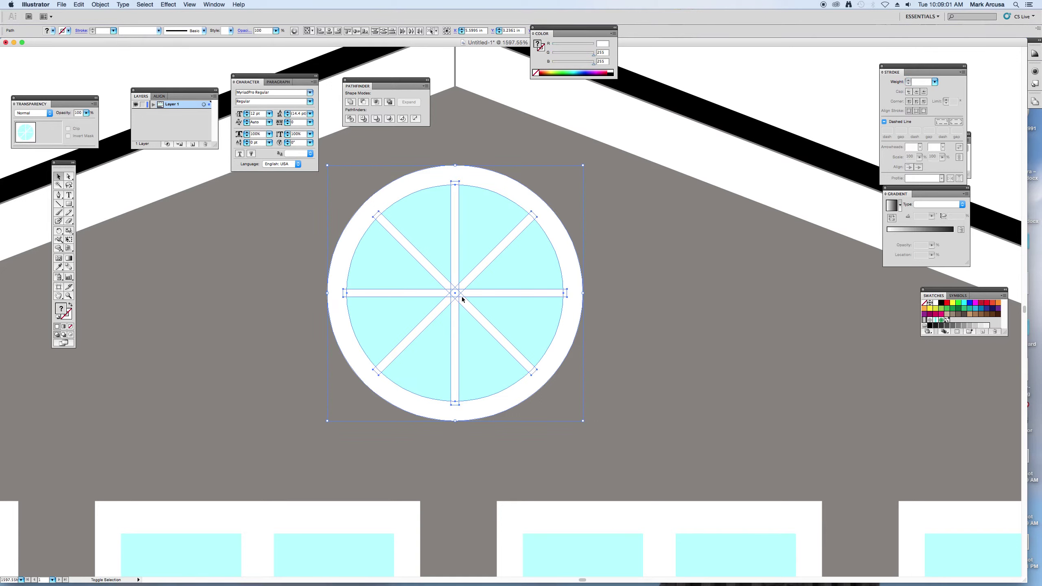
{"action": "right_click", "coordinate": [442, 258]}
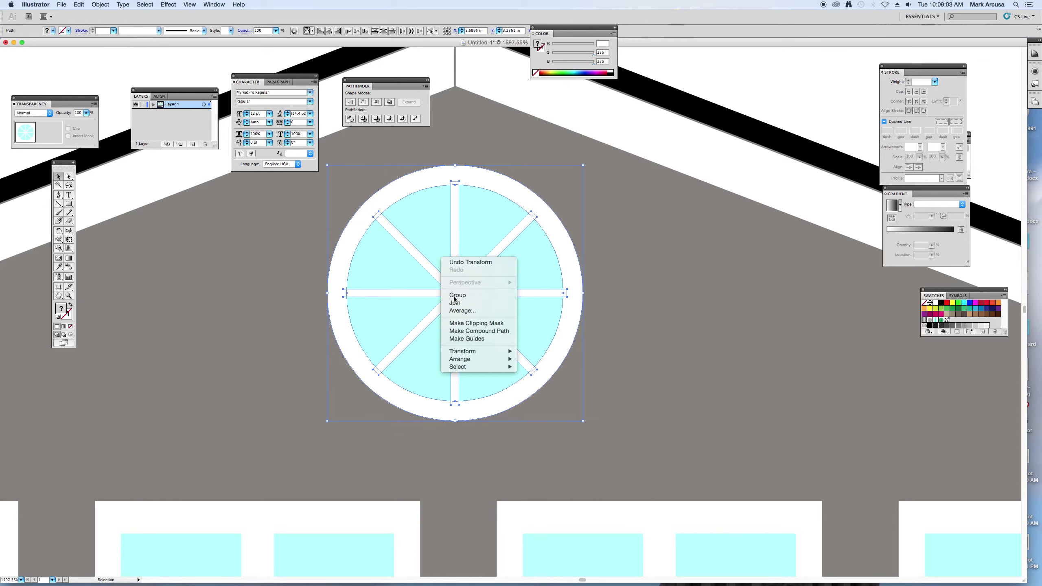
{"action": "left_click", "coordinate": [457, 295]}
- Delete the centre-resizing tip texts below the house
{"action": "key", "text": "super+minus"}
{"action": "key", "text": "super+minus"}
{"action": "key", "text": "super+minus"}
{"action": "key", "text": "super+minus"}
{"action": "key", "text": "super+minus"}
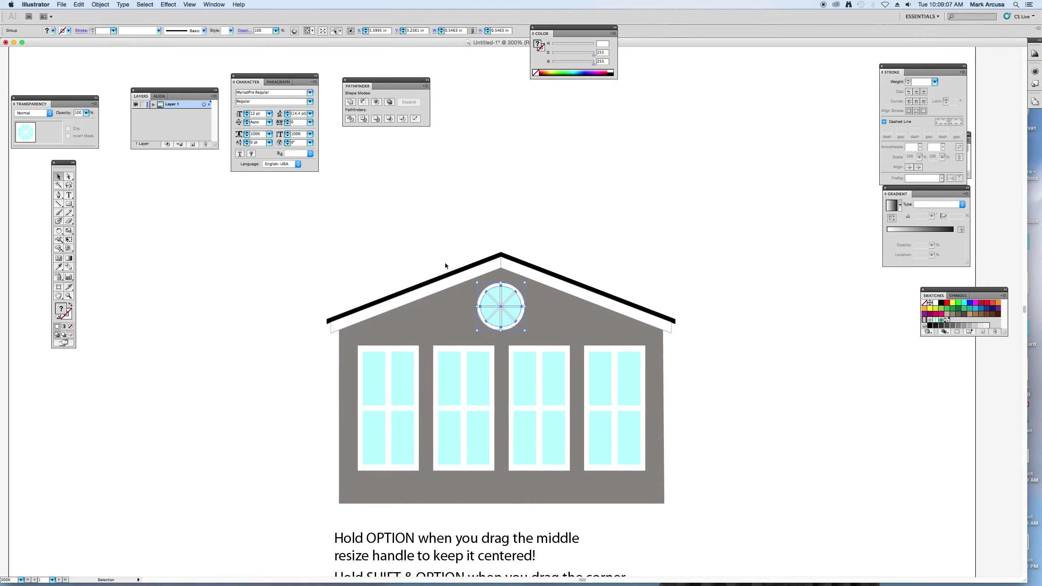
{"action": "scroll", "coordinate": [449, 260], "scroll_direction": "down", "scroll_amount": 5}
{"action": "left_click_drag", "start_coordinate": [299, 343], "coordinate": [578, 410]}
{"action": "key", "text": "Delete"}
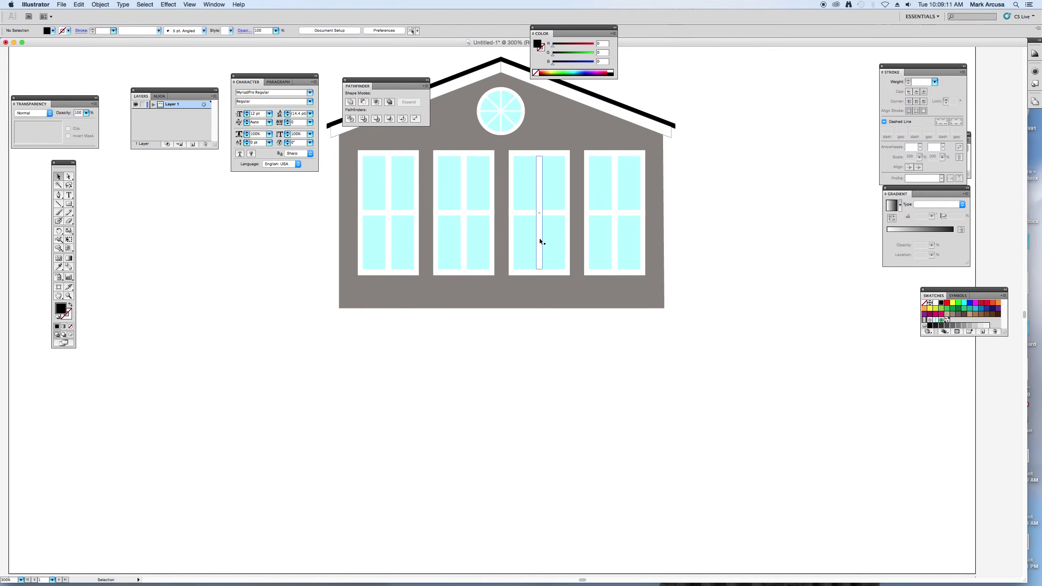
- Select the entire house front and scale it down proportionally to about two-thirds of its size
{"action": "left_click_drag", "start_coordinate": [566, 257], "coordinate": [498, 323]}
{"action": "key", "text": "super+z"}
{"action": "left_click_drag", "start_coordinate": [696, 237], "coordinate": [491, 364]}
{"action": "key", "text": "space"}
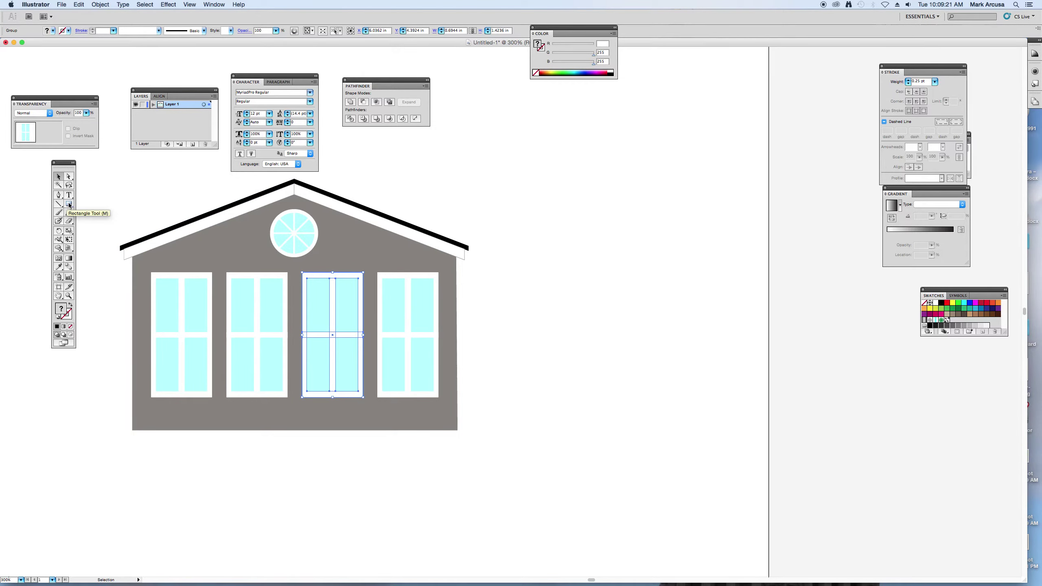
{"action": "key", "text": "super+minus"}
{"action": "key", "text": "super+minus"}
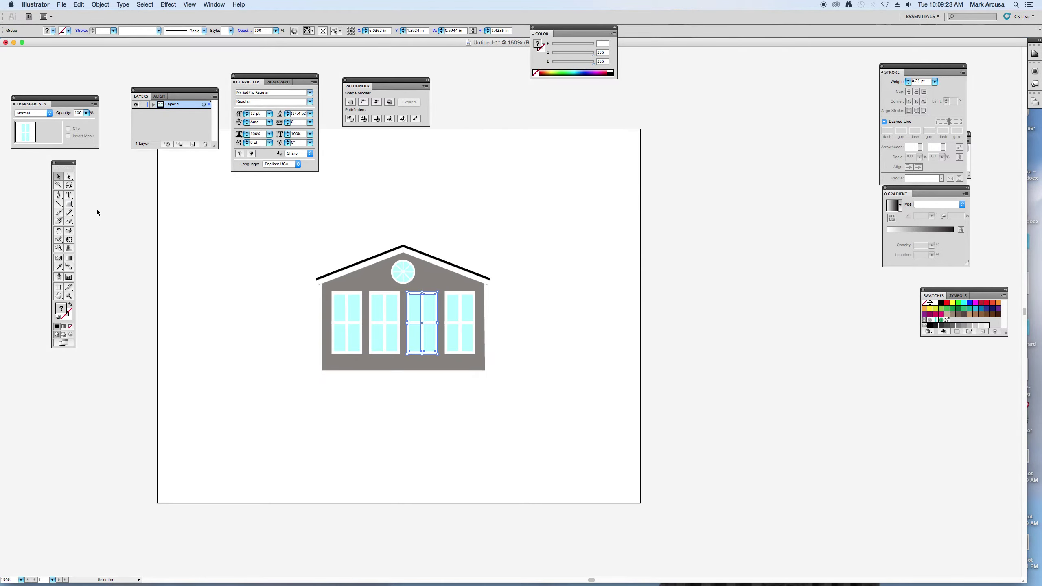
{"action": "left_click_drag", "start_coordinate": [307, 238], "coordinate": [438, 327]}
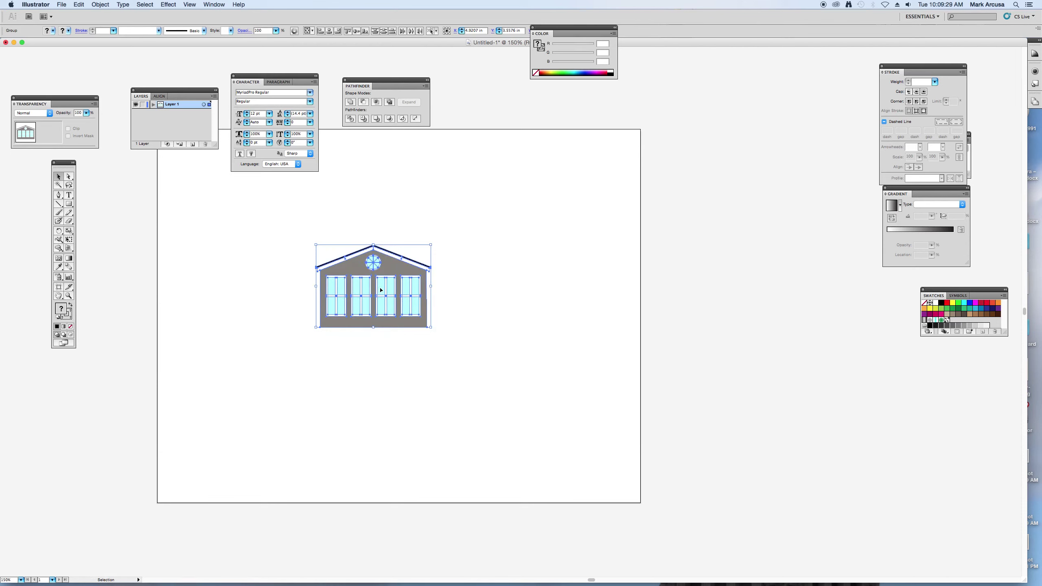
- Place the small house on the left half of the artboard with a copy level with it on the right half
{"action": "left_click_drag", "start_coordinate": [380, 291], "coordinate": [543, 341]}
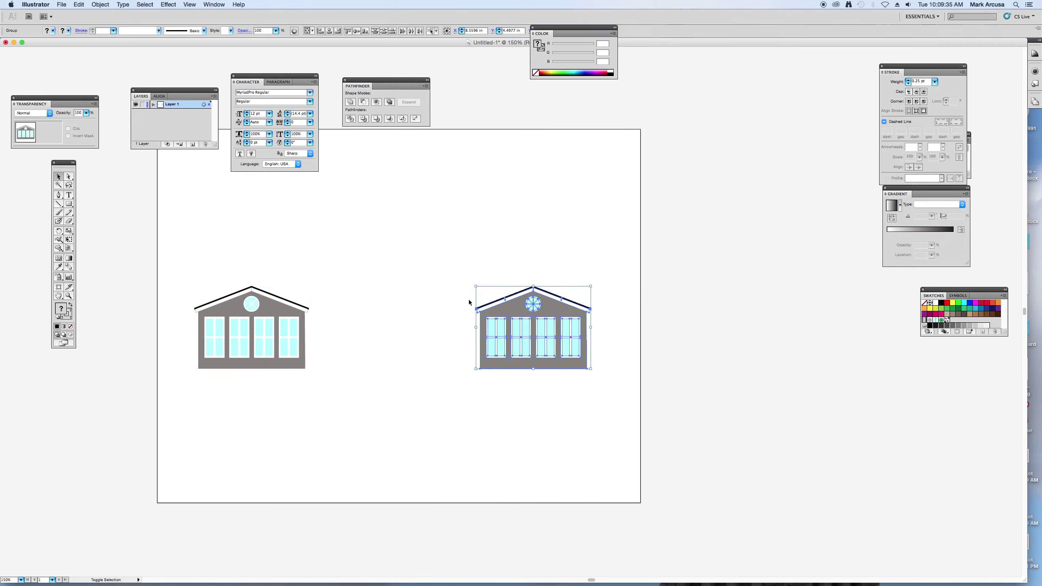
{"action": "left_click", "coordinate": [403, 264]}
- Draw a black rectangle about 9.55 by 2.32 in spanning the upper part of both small houses
{"action": "left_click", "coordinate": [69, 204]}
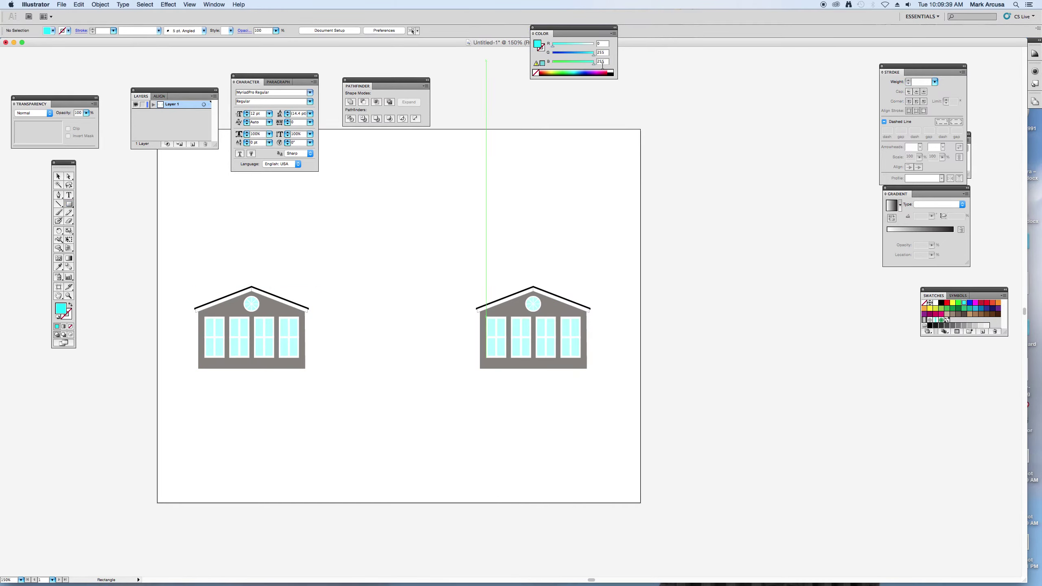
{"action": "left_click", "coordinate": [614, 71]}
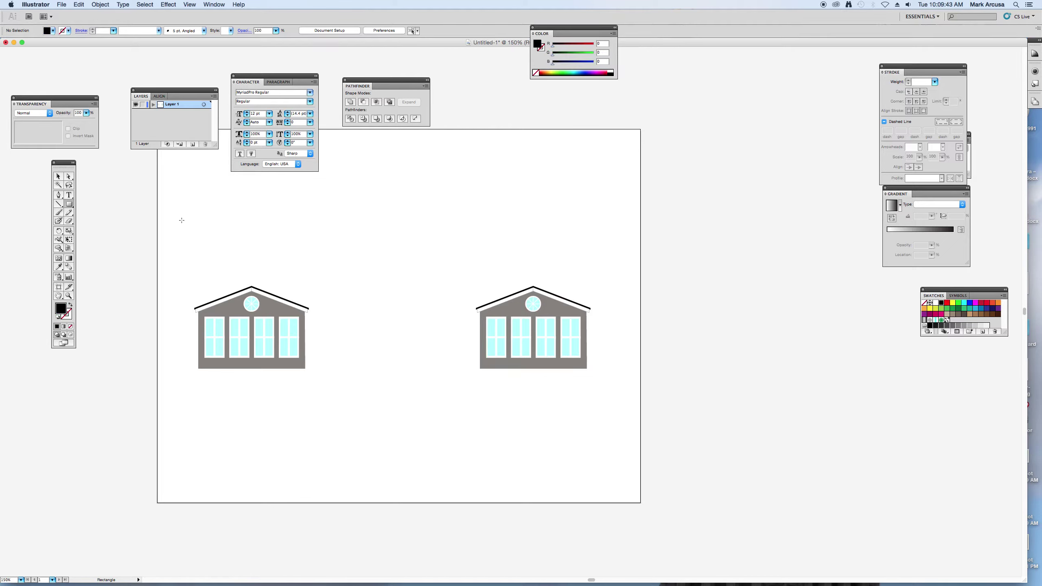
{"action": "left_click_drag", "start_coordinate": [183, 220], "coordinate": [601, 323]}
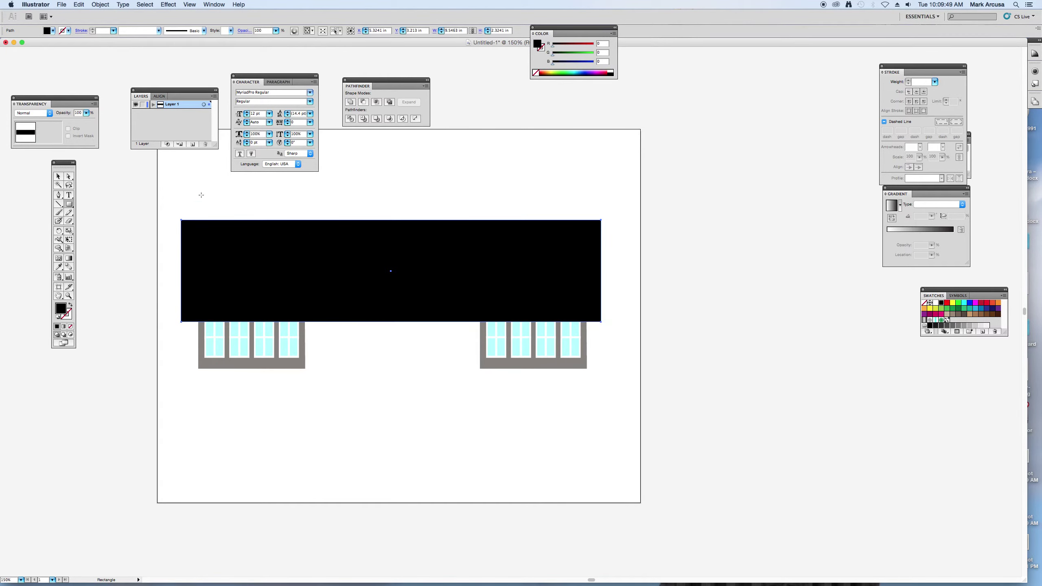
- Send the black rectangle to the back, behind both houses
{"action": "left_click", "coordinate": [58, 176]}
{"action": "right_click", "coordinate": [451, 262]}
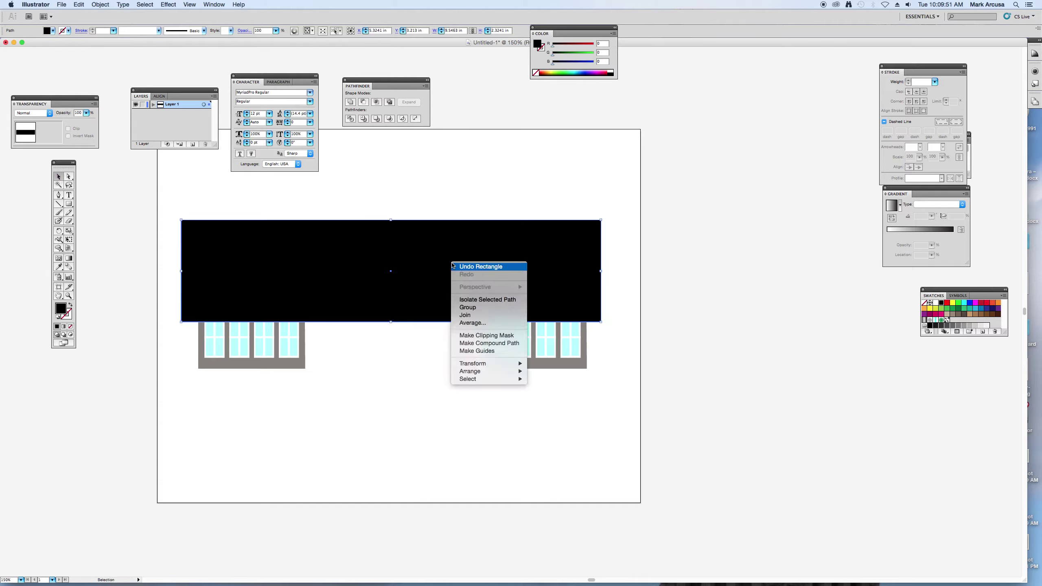
{"action": "mouse_move", "coordinate": [476, 372]}
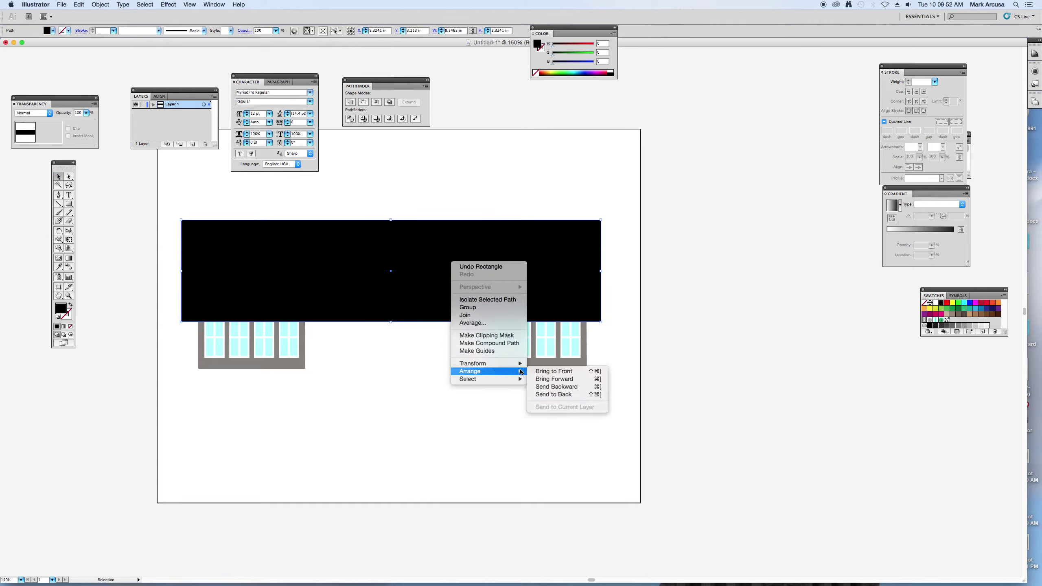
{"action": "left_click", "coordinate": [554, 395]}
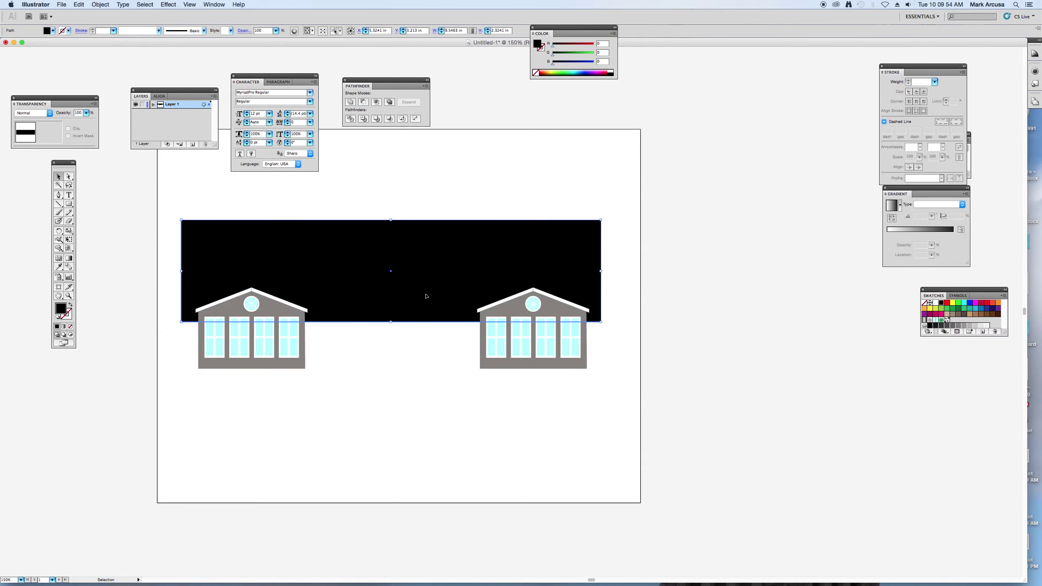
- Scale the black rectangle's two top corner points inward with the Scale tool to form a symmetrical trapezoid roof
{"action": "left_click", "coordinate": [68, 177]}
{"action": "left_click", "coordinate": [196, 200]}
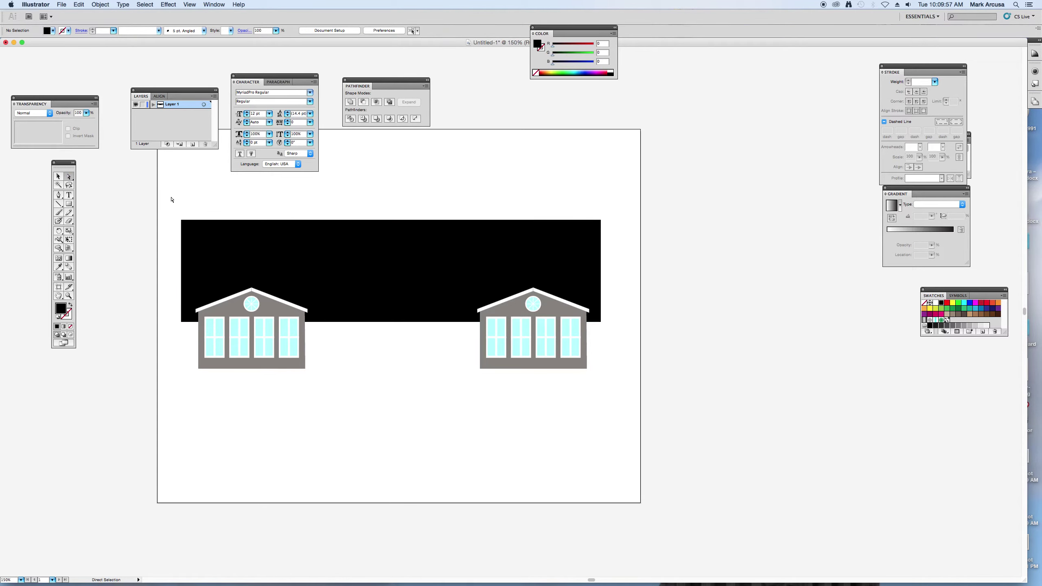
{"action": "left_click_drag", "start_coordinate": [171, 198], "coordinate": [609, 233]}
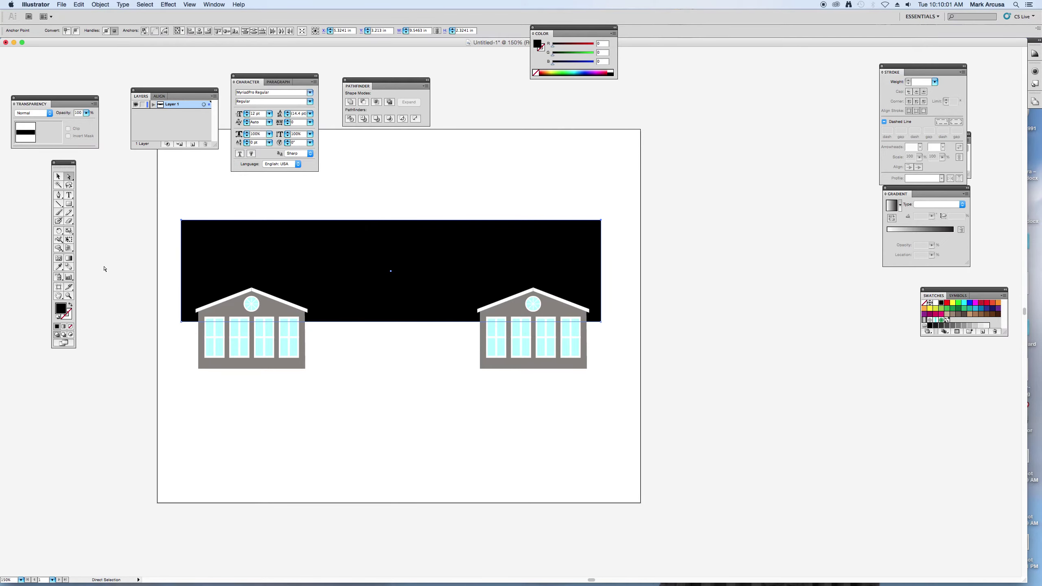
{"action": "left_click_drag", "start_coordinate": [71, 233], "coordinate": [75, 236]}
{"action": "left_click_drag", "start_coordinate": [181, 220], "coordinate": [232, 221]}
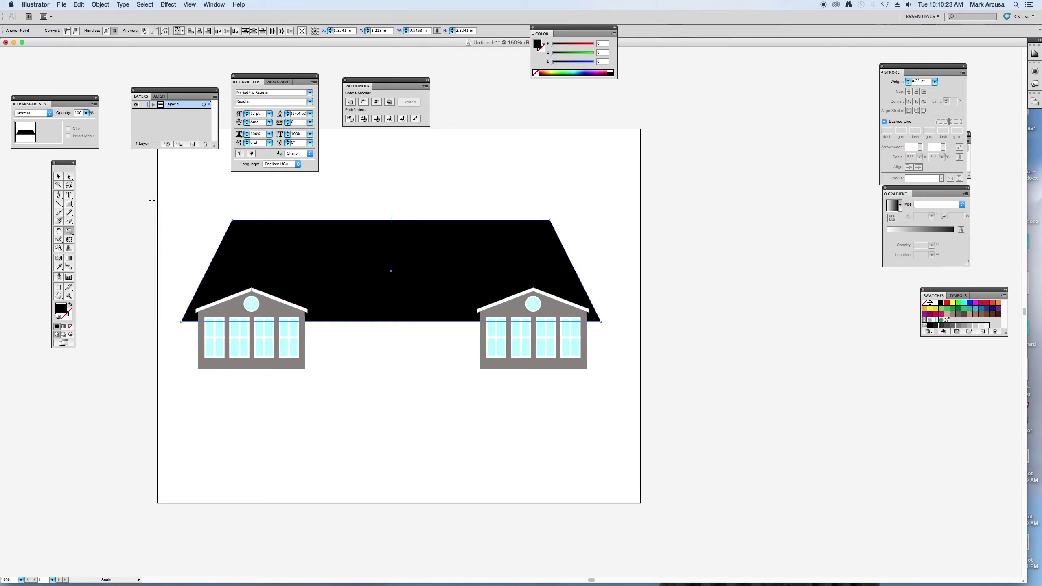
- Move the trapezoid roof straight up until it clears both gables
{"action": "key", "text": "v"}
{"action": "left_click_drag", "start_coordinate": [368, 273], "coordinate": [368, 230]}
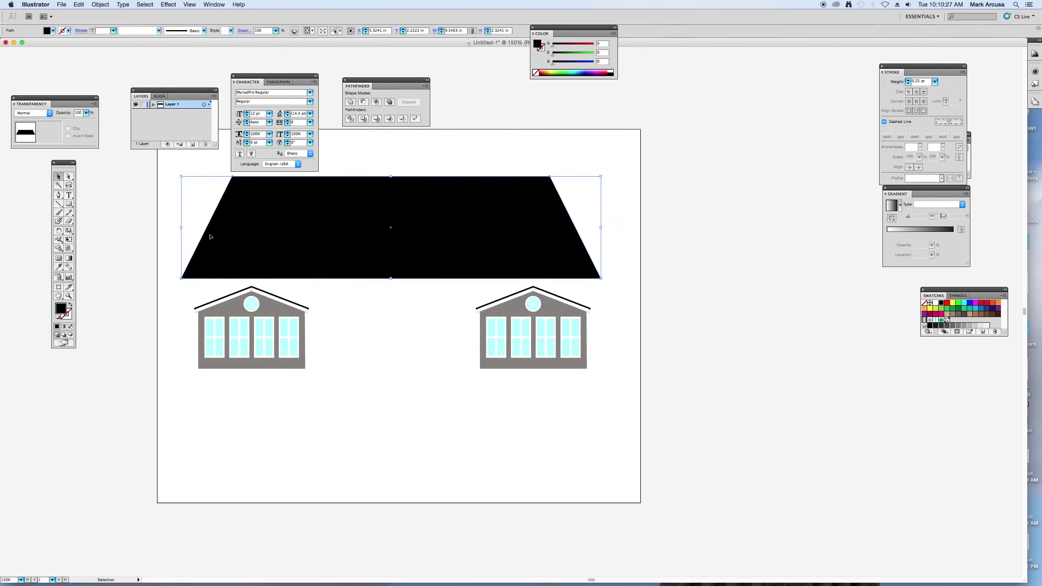
{"action": "left_click", "coordinate": [166, 230]}
- Draw a wall rectangle about 9.21 by 2.05 in from the roof's lower edge to the houses' base and send it to the back
{"action": "left_click", "coordinate": [69, 204]}
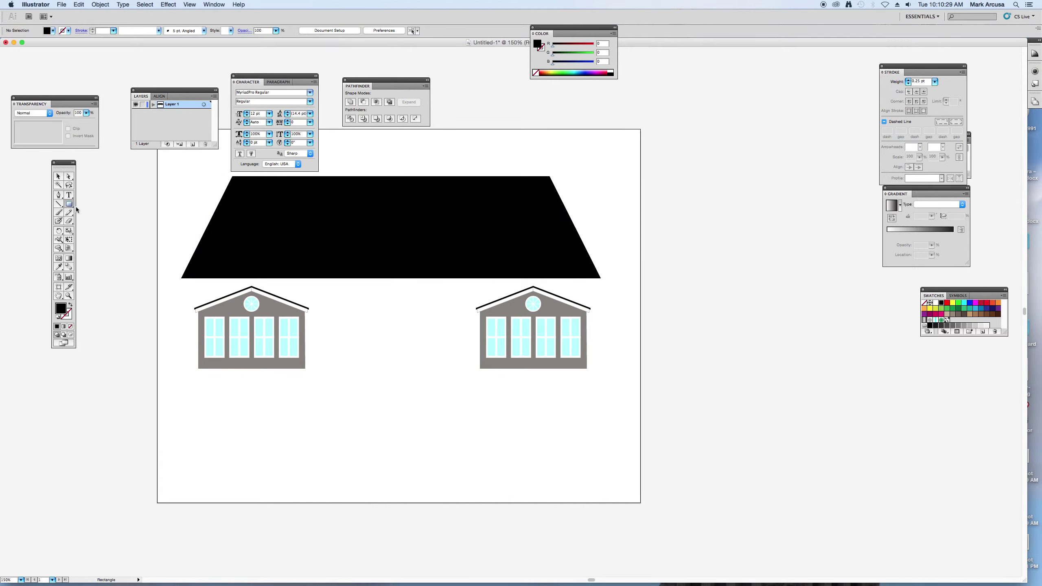
{"action": "left_click_drag", "start_coordinate": [189, 278], "coordinate": [593, 370]}
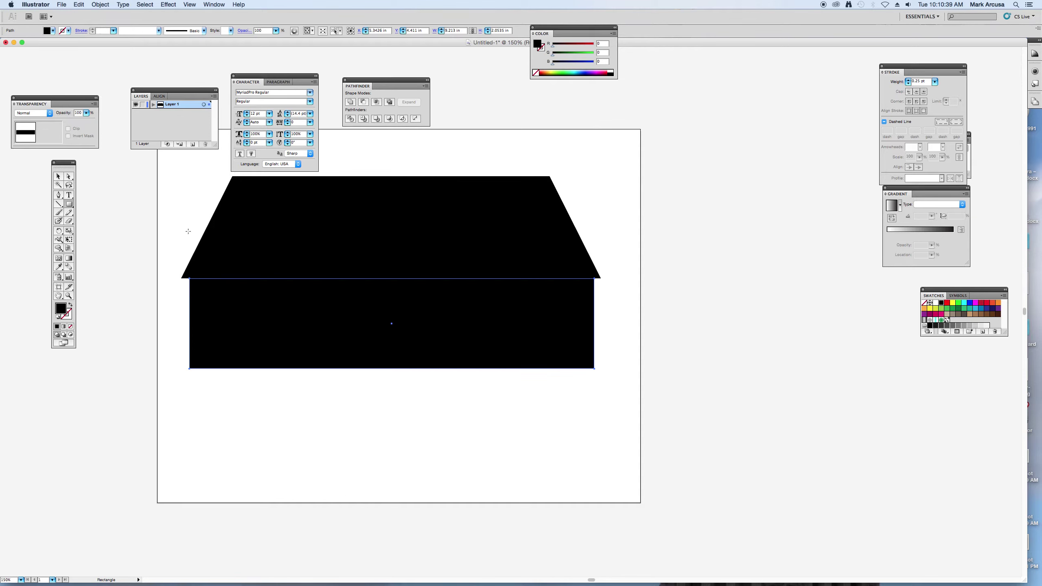
{"action": "right_click", "coordinate": [319, 324]}
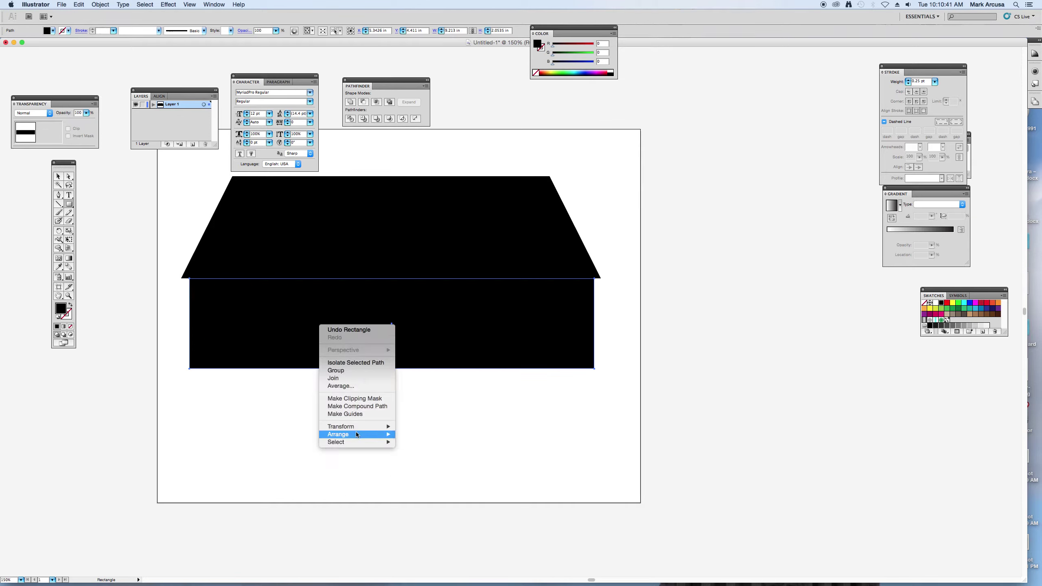
{"action": "mouse_move", "coordinate": [356, 434]}
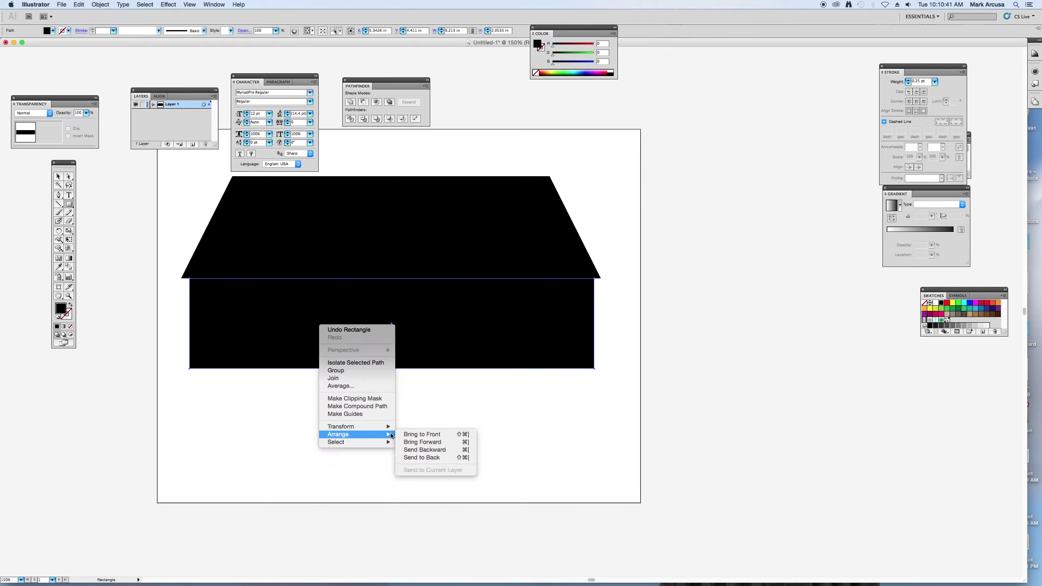
{"action": "left_click", "coordinate": [422, 458]}
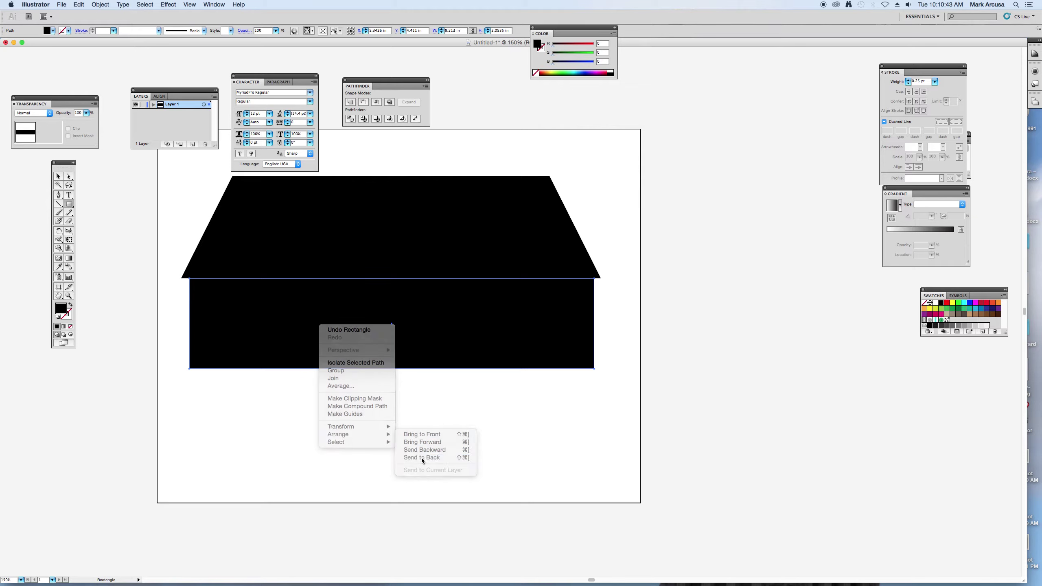
- Match the long wall rectangle's fill to the grey of the gable walls, and deselect it
{"action": "left_click", "coordinate": [59, 266]}
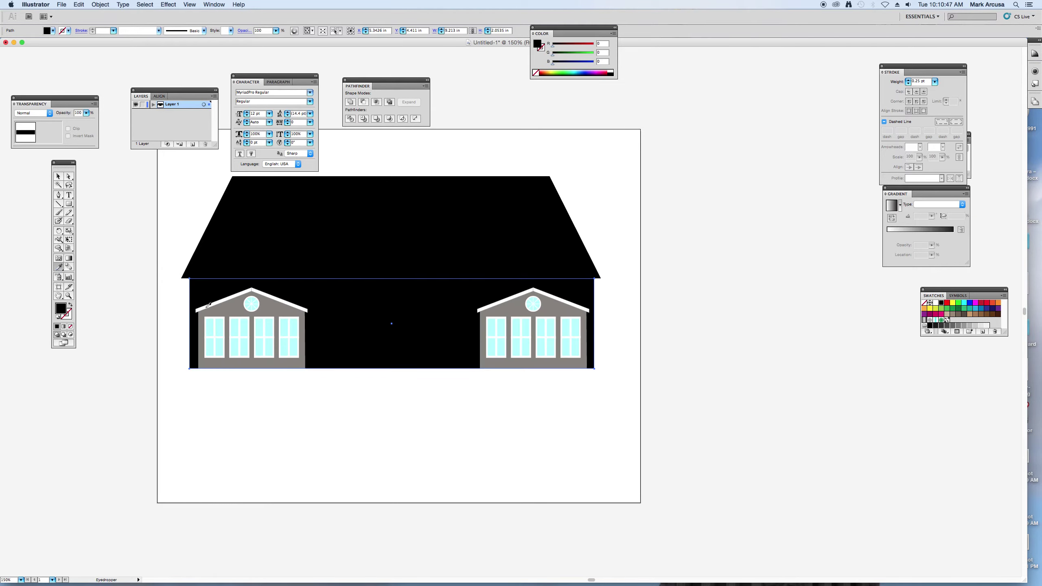
{"action": "left_click", "coordinate": [232, 309]}
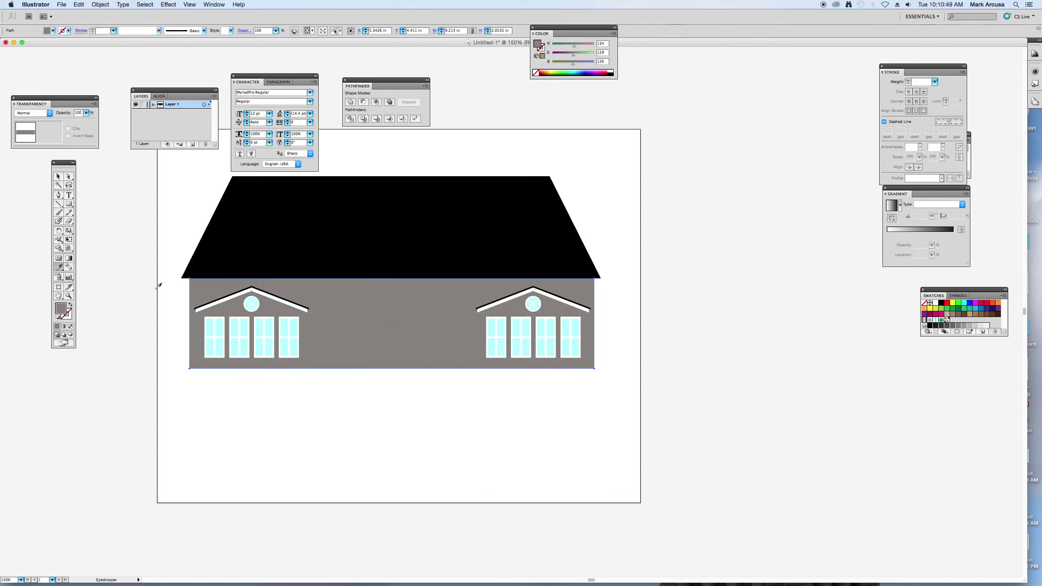
{"action": "left_click", "coordinate": [69, 176]}
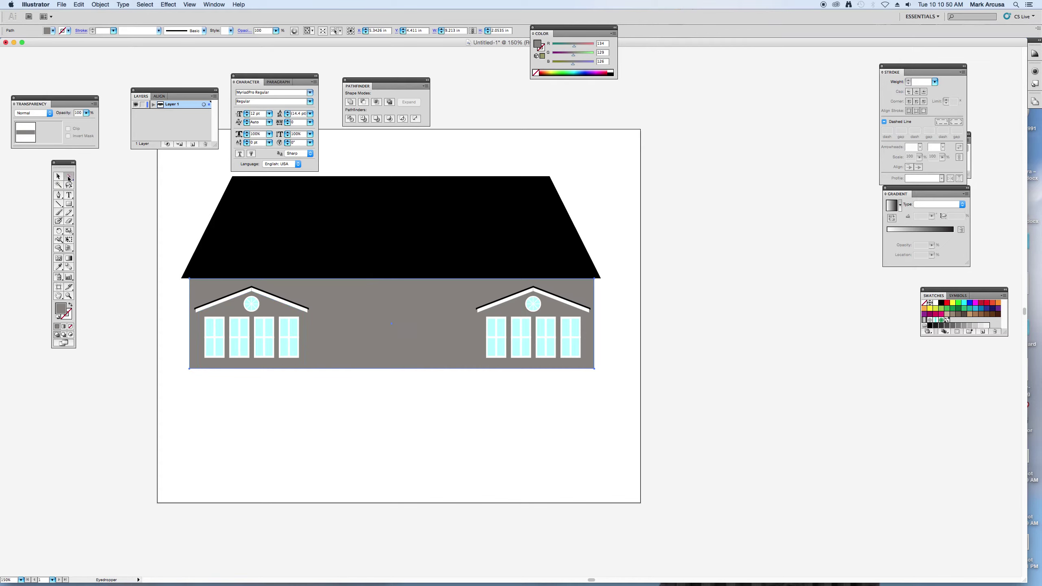
{"action": "left_click", "coordinate": [136, 275]}
- Give the two grey gable wall shapes a black stroke, and deselect them
{"action": "left_click", "coordinate": [232, 314]}
{"action": "left_click", "coordinate": [533, 312], "text": "shift"}
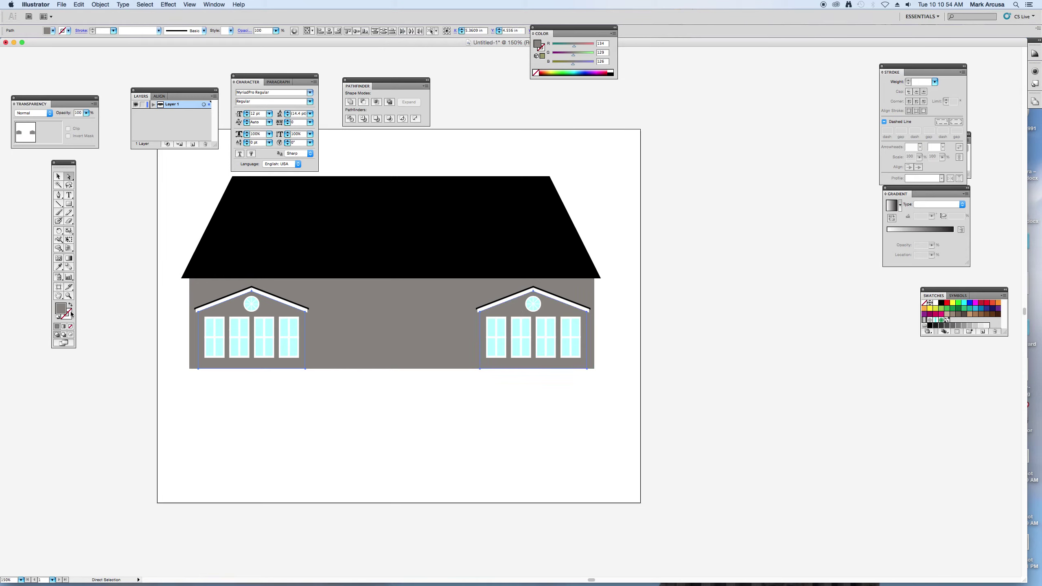
{"action": "left_click", "coordinate": [69, 313]}
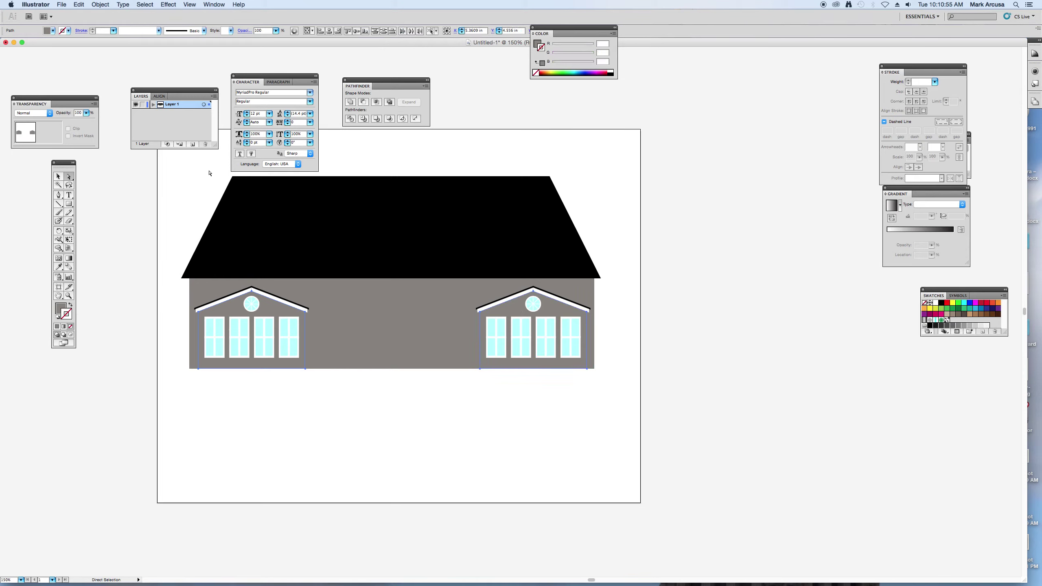
{"action": "left_click", "coordinate": [612, 72]}
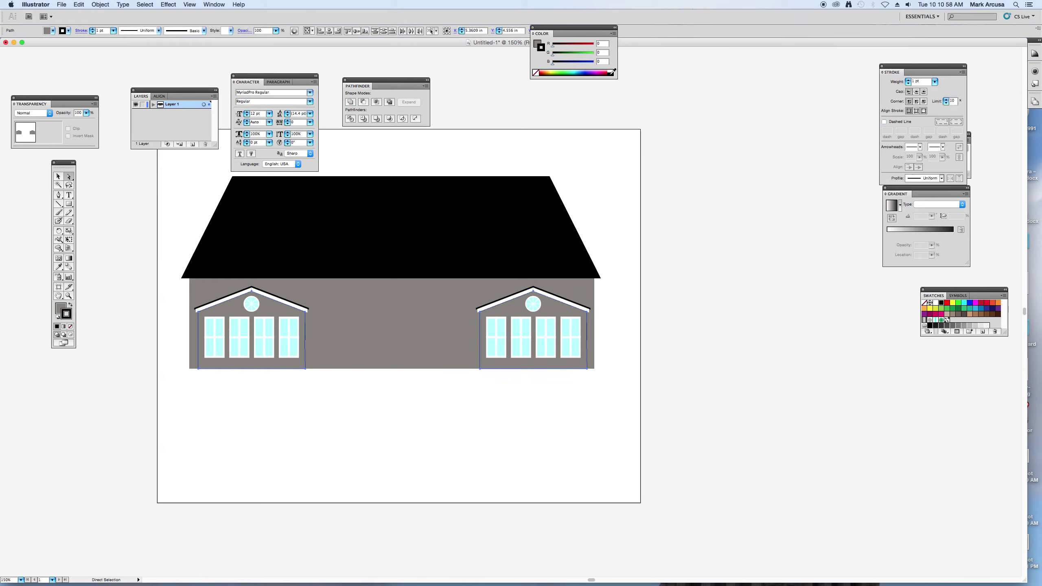
{"action": "left_click", "coordinate": [58, 176]}
{"action": "left_click", "coordinate": [128, 216]}
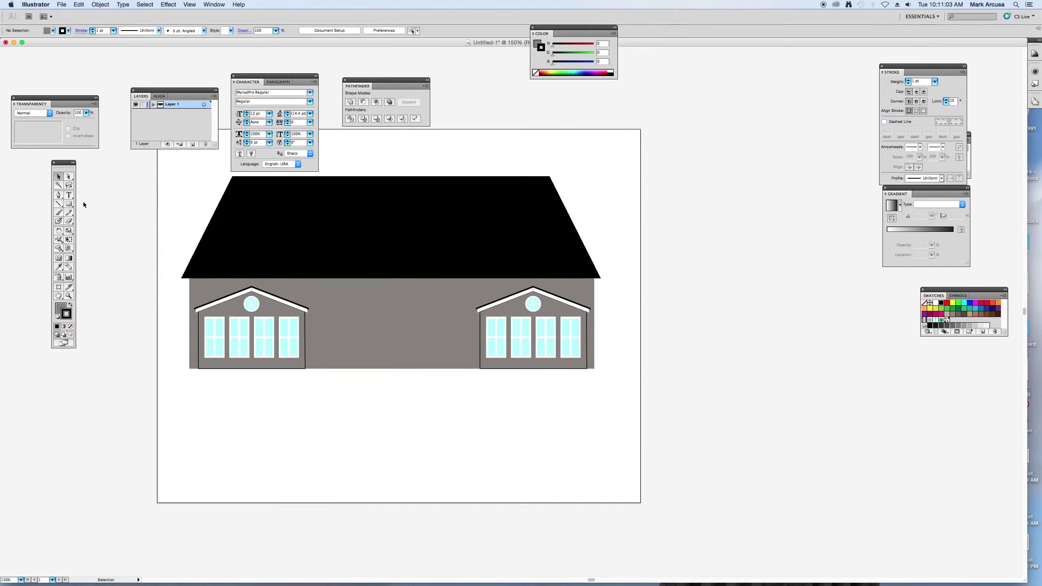
- Place tall copies of the paned window, about 0.46 by 1.74 in, on the wall beside each gable, and delete the extra copy
{"action": "left_click", "coordinate": [238, 331]}
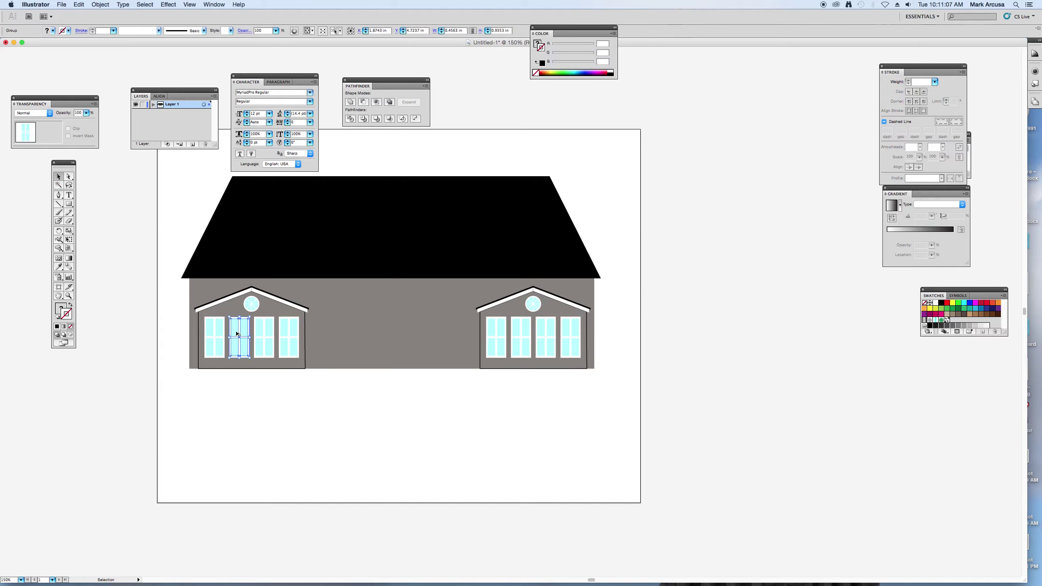
{"action": "left_click_drag", "start_coordinate": [239, 333], "coordinate": [467, 347]}
{"action": "key", "text": "super+z"}
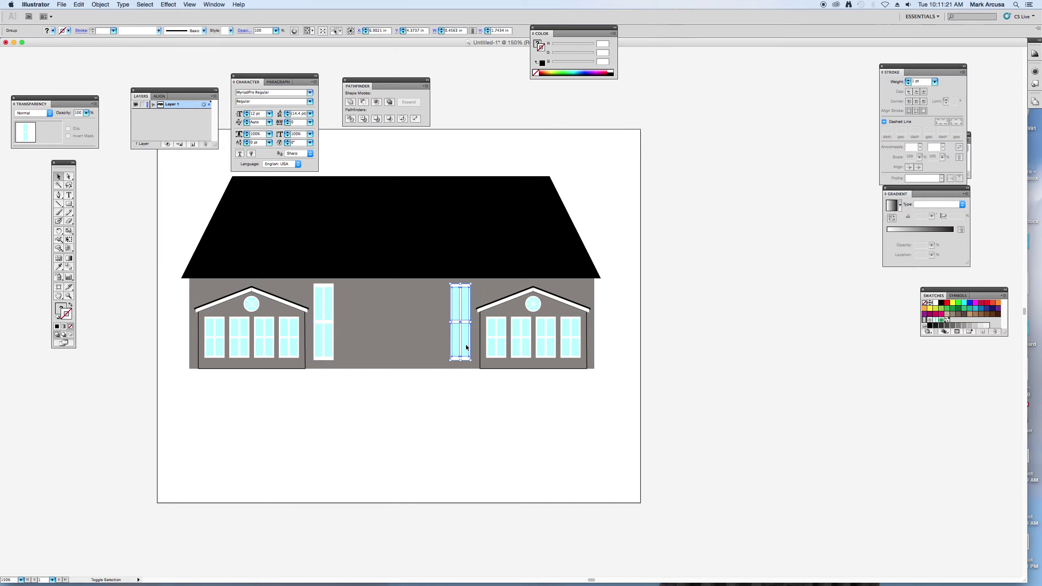
{"action": "left_click_drag", "start_coordinate": [326, 349], "coordinate": [297, 450]}
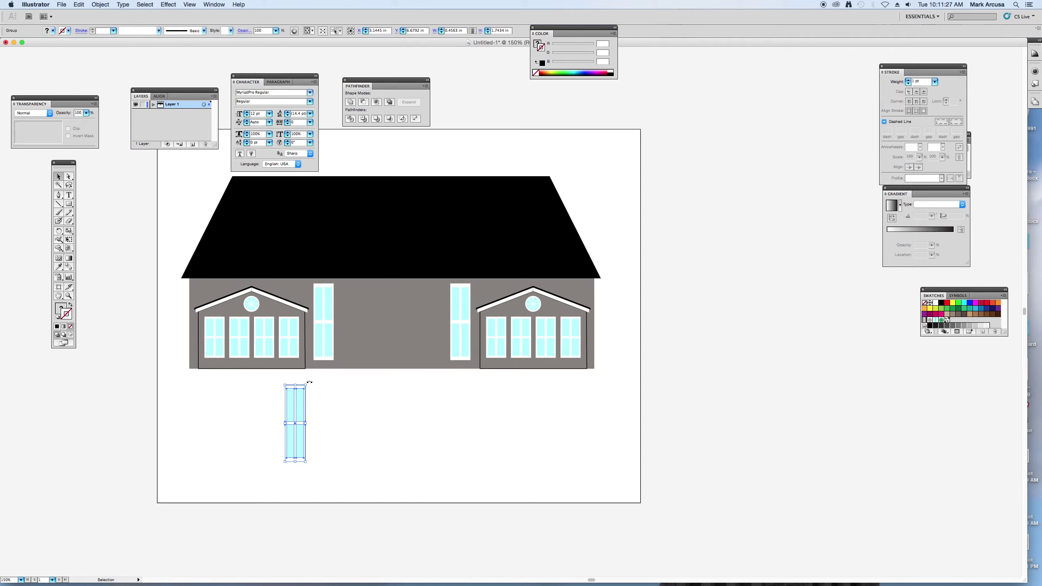
{"action": "key", "text": "Delete"}
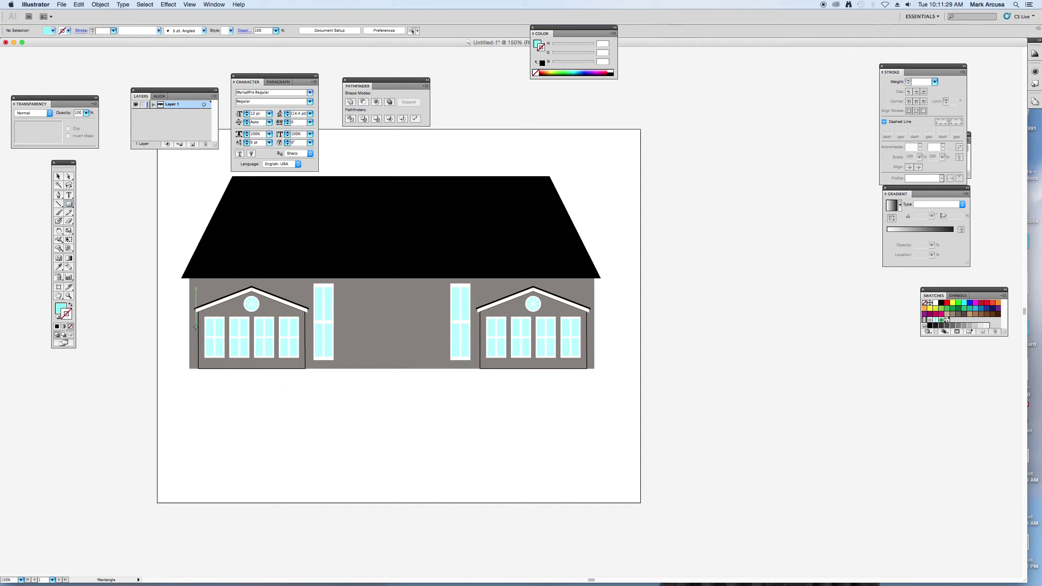
- Draw a small square about 0.23 in wide on the wall above the left gable's outer corner and fill it white
{"action": "left_click_drag", "start_coordinate": [196, 282], "coordinate": [204, 291]}
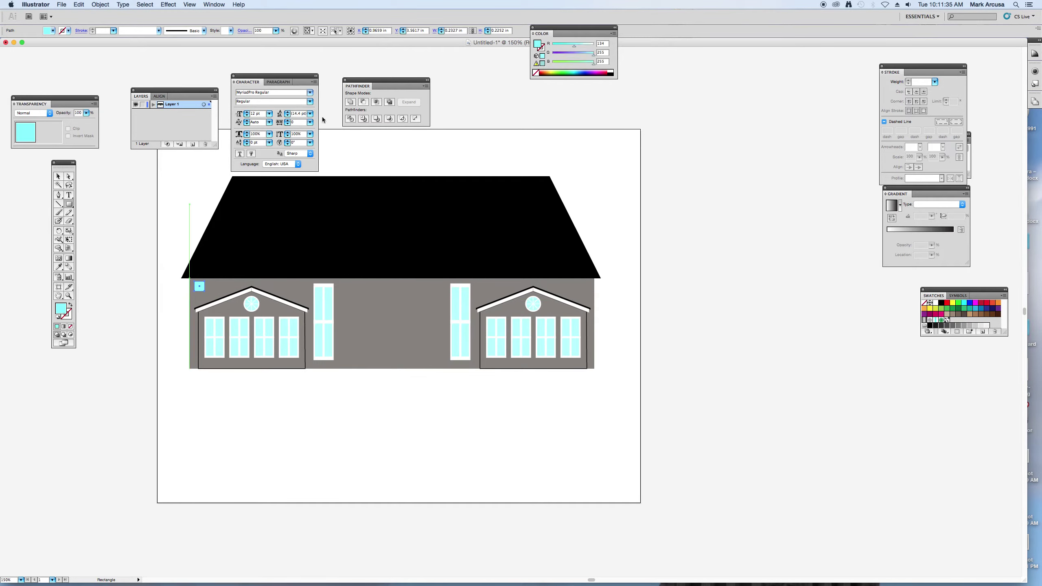
{"action": "left_click", "coordinate": [613, 69]}
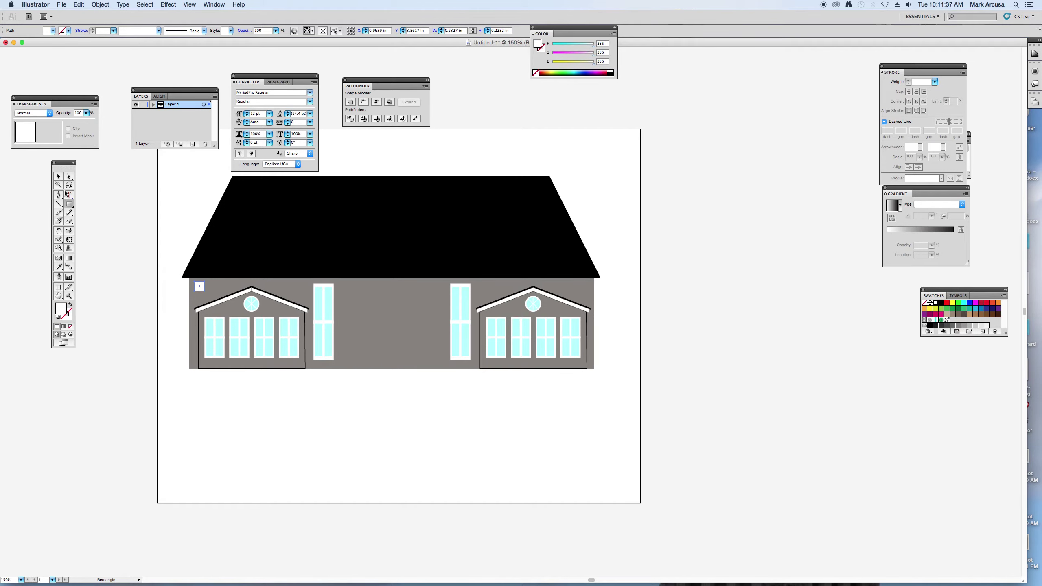
- Paste a copy of the white square in front, shrink it to about 0.18 by 0.17 in, and match its fill to the light-blue panes
{"action": "left_click", "coordinate": [69, 295]}
{"action": "left_click_drag", "start_coordinate": [169, 245], "coordinate": [364, 419]}
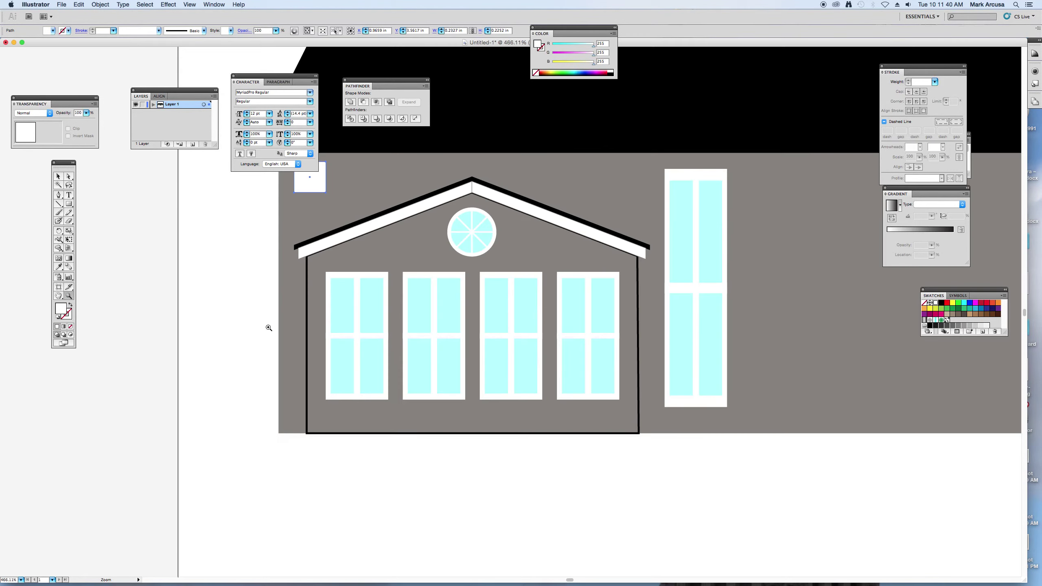
{"action": "left_click", "coordinate": [58, 177]}
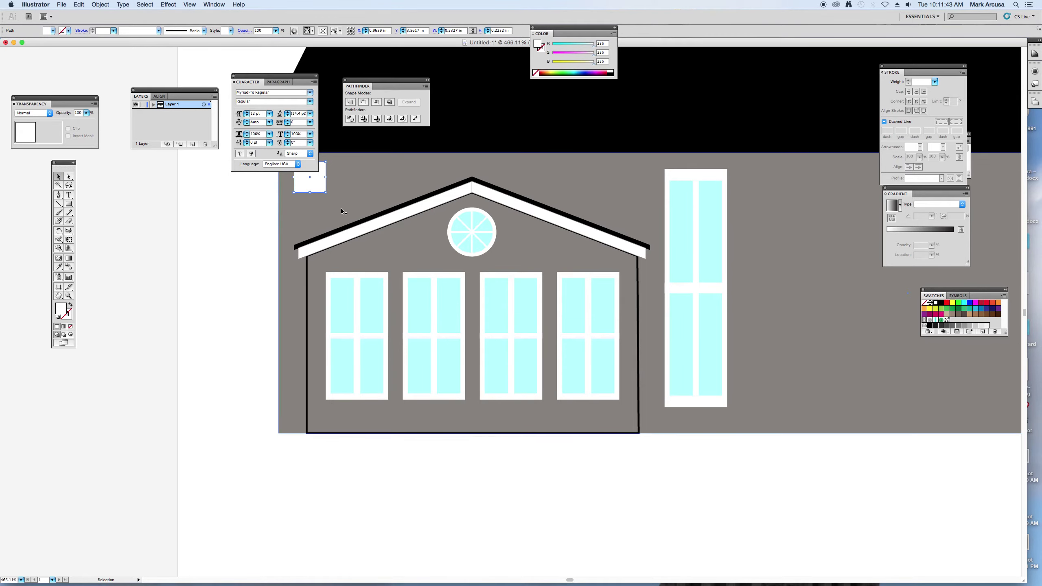
{"action": "scroll", "coordinate": [340, 209], "scroll_direction": "up", "scroll_amount": 3}
{"action": "left_click", "coordinate": [80, 5]}
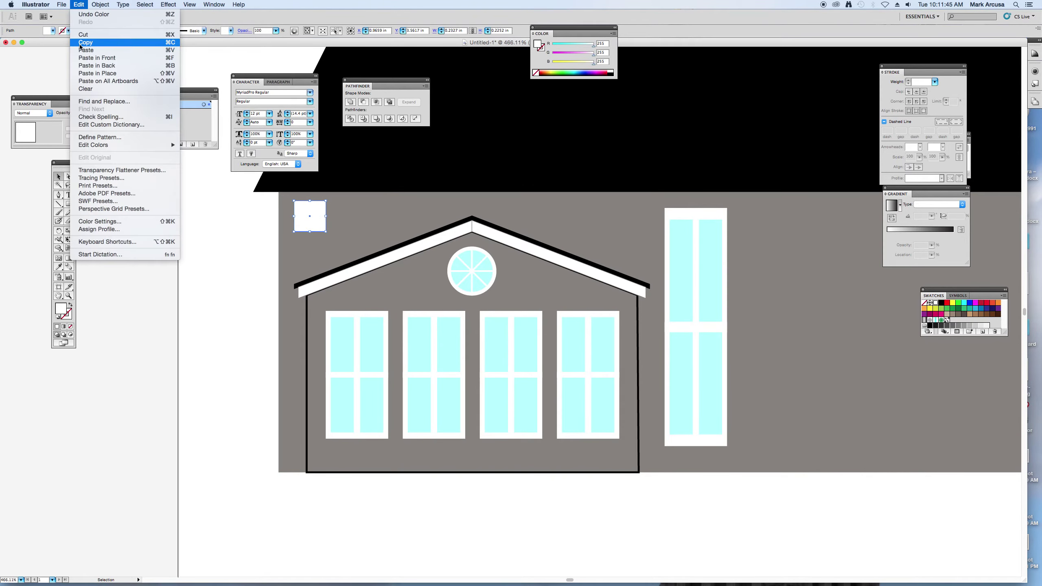
{"action": "left_click", "coordinate": [79, 5]}
{"action": "left_click", "coordinate": [80, 5]}
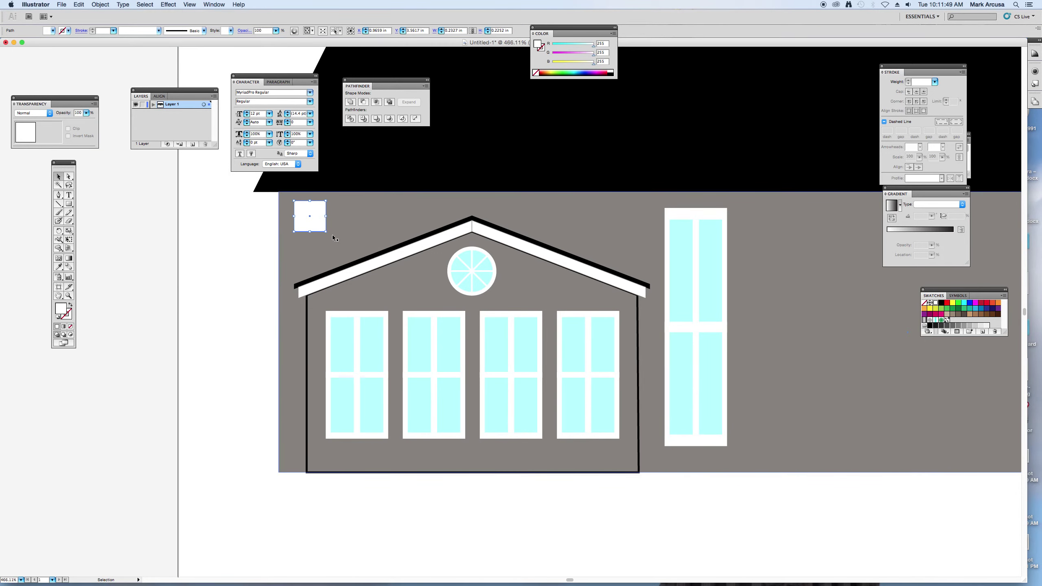
{"action": "left_click_drag", "start_coordinate": [325, 231], "coordinate": [322, 228]}
{"action": "left_click", "coordinate": [60, 268]}
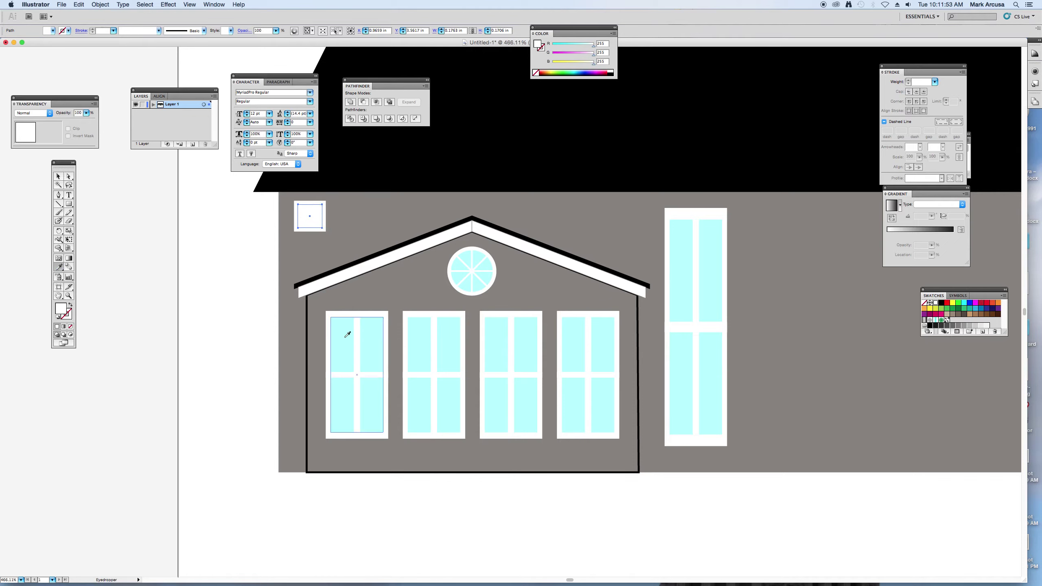
{"action": "left_click", "coordinate": [344, 332]}
{"action": "key", "text": "v"}
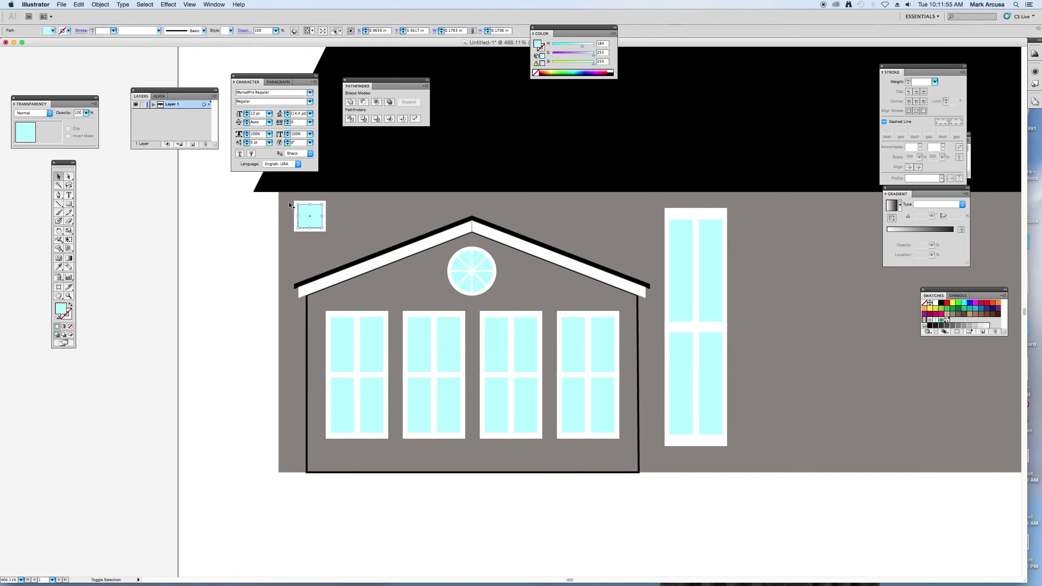
- Group the light-blue pane with its white square frame
{"action": "left_click", "coordinate": [306, 205], "text": "shift"}
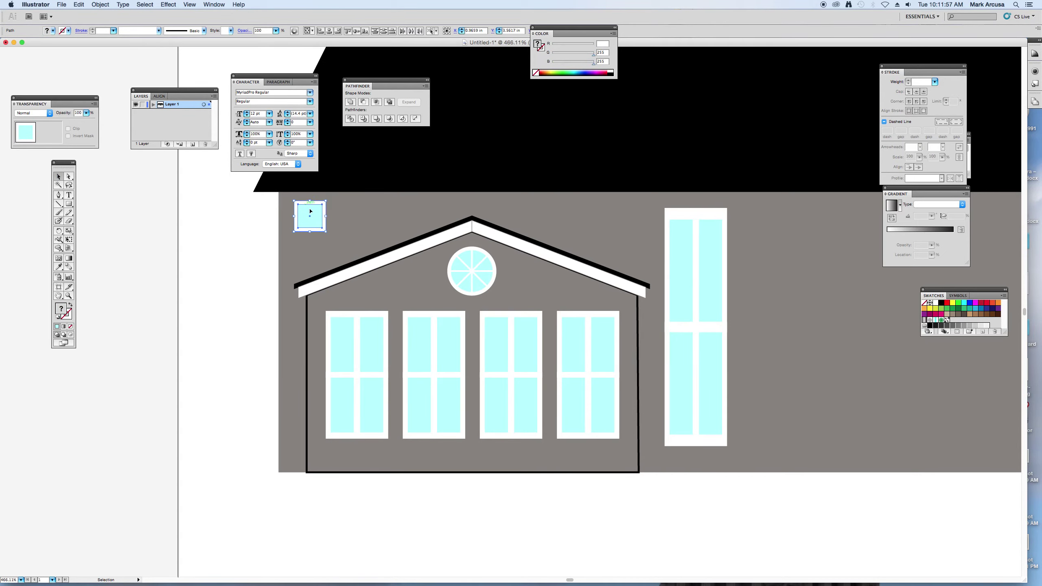
{"action": "right_click", "coordinate": [313, 213]}
{"action": "left_click", "coordinate": [330, 251]}
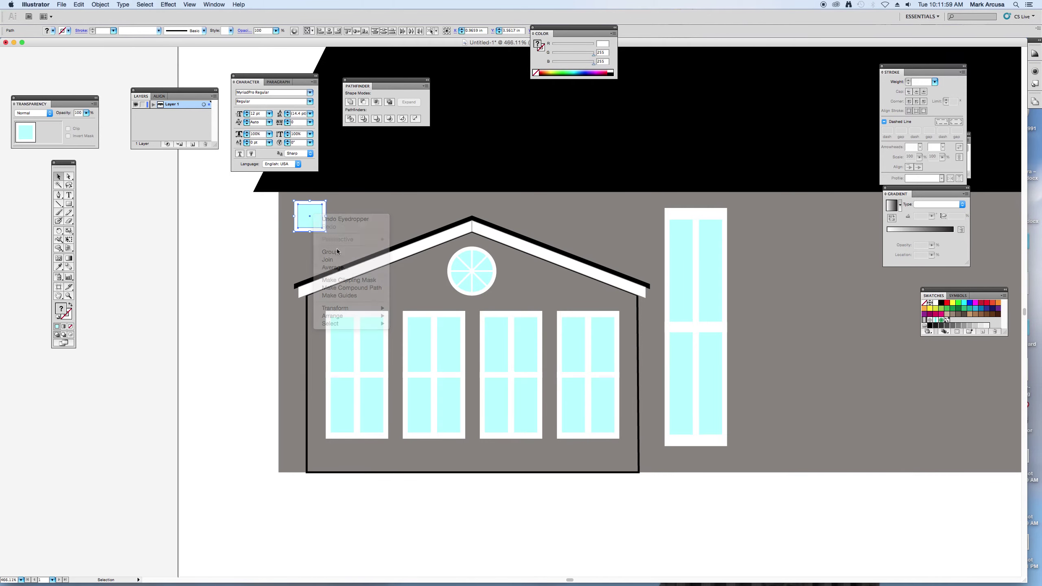
- Duplicate the small square window to the right and repeat the transform until nine form an evenly spaced row above the left gable
{"action": "left_click_drag", "start_coordinate": [319, 221], "coordinate": [357, 221]}
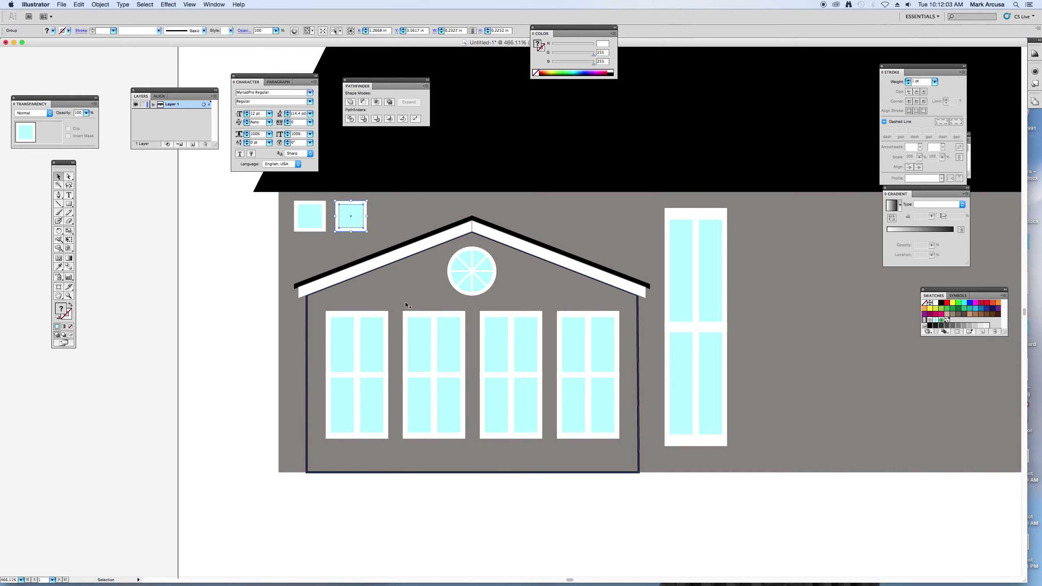
{"action": "key", "text": "super+d"}
{"action": "key", "text": "super+d"}
{"action": "key", "text": "super+d"}
{"action": "key", "text": "super+d"}
{"action": "key", "text": "super+d"}
{"action": "key", "text": "super+d"}
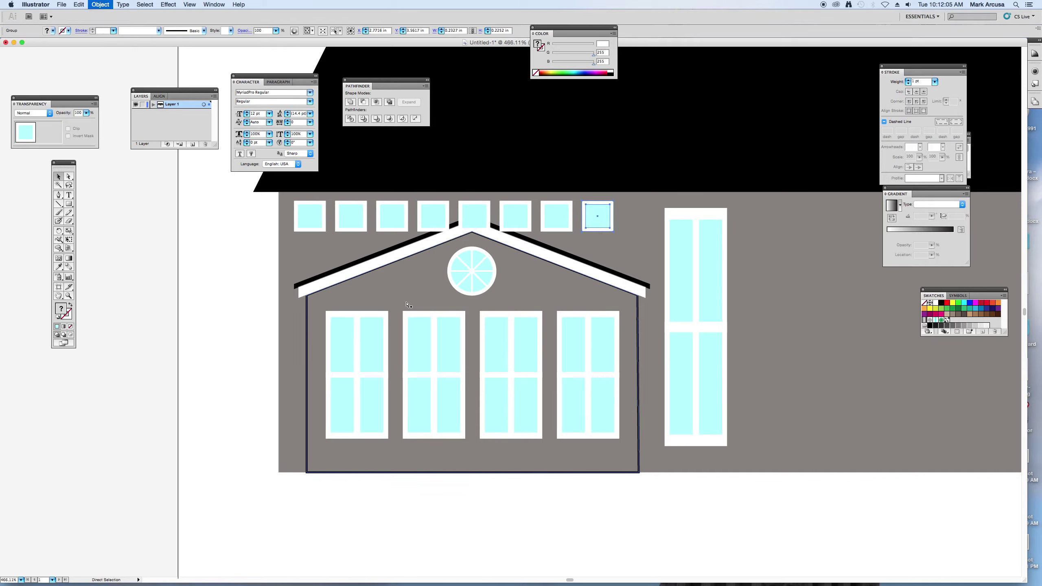
{"action": "key", "text": "super+d"}
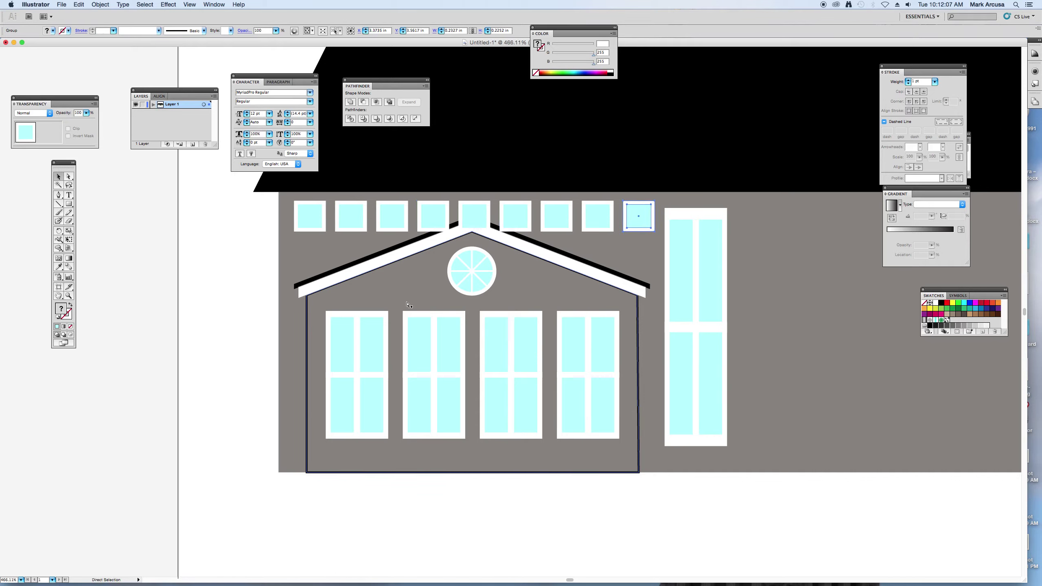
- Select all nine small square windows and send them to the back
{"action": "left_click", "coordinate": [311, 215]}
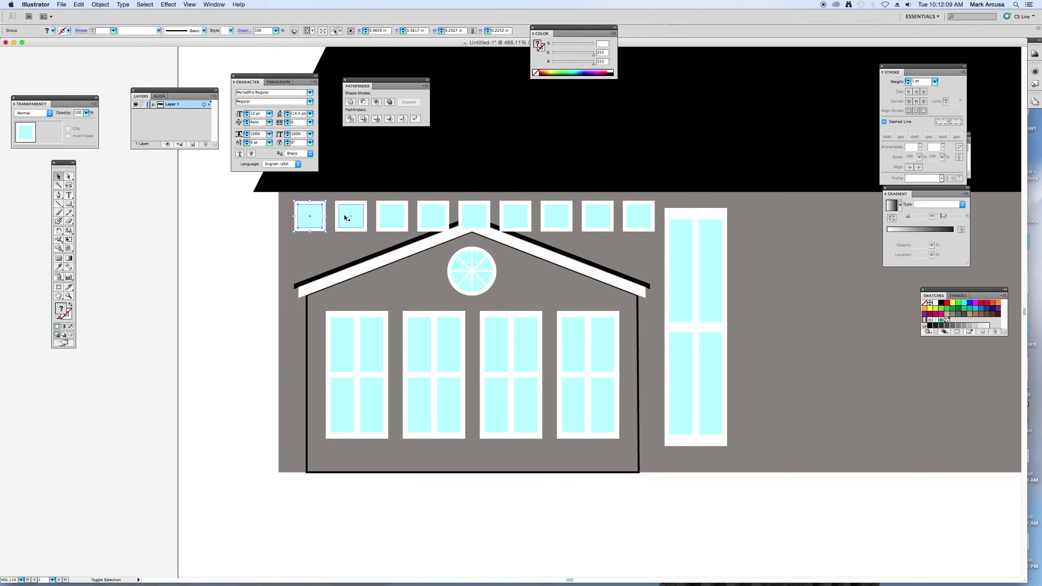
{"action": "left_click", "coordinate": [350, 215], "text": "shift"}
{"action": "left_click", "coordinate": [390, 215], "text": "shift"}
{"action": "left_click", "coordinate": [432, 215], "text": "shift"}
{"action": "left_click", "coordinate": [469, 215], "text": "shift"}
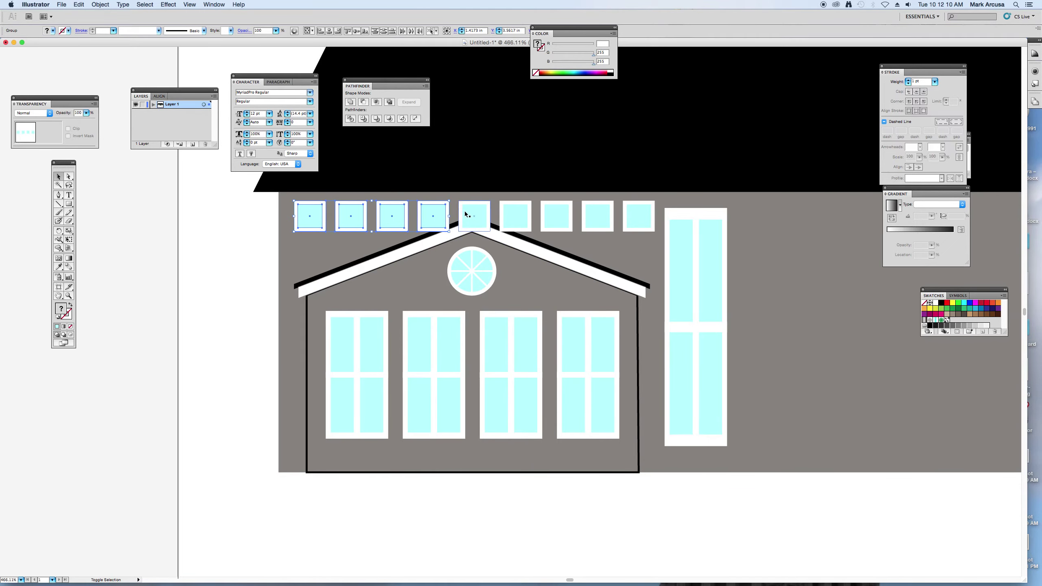
{"action": "left_click", "coordinate": [513, 215], "text": "shift"}
{"action": "left_click", "coordinate": [550, 215], "text": "shift"}
{"action": "left_click", "coordinate": [596, 215], "text": "shift"}
{"action": "left_click", "coordinate": [637, 218], "text": "shift"}
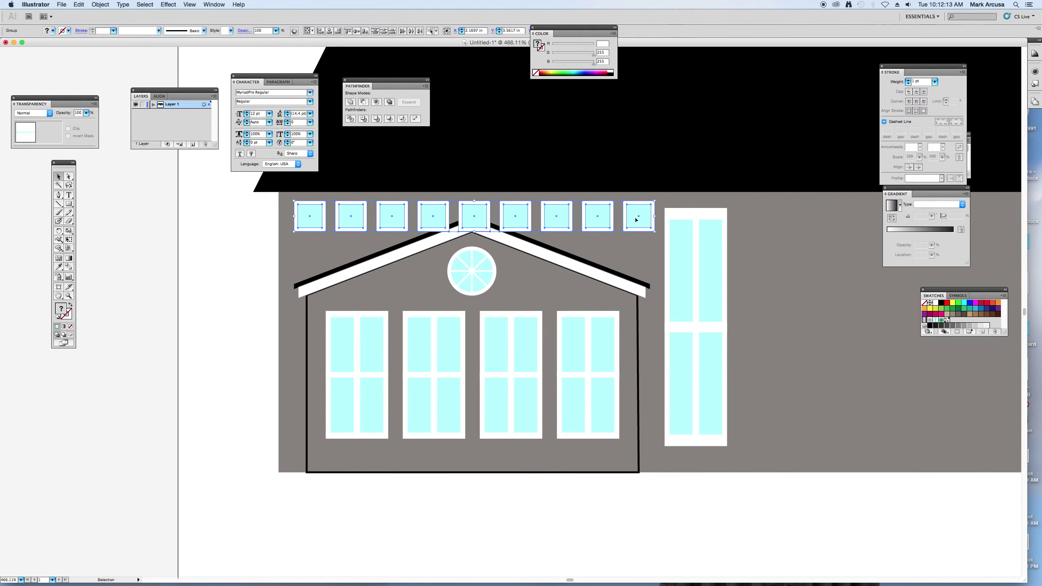
{"action": "right_click", "coordinate": [639, 221]}
{"action": "mouse_move", "coordinate": [676, 284]}
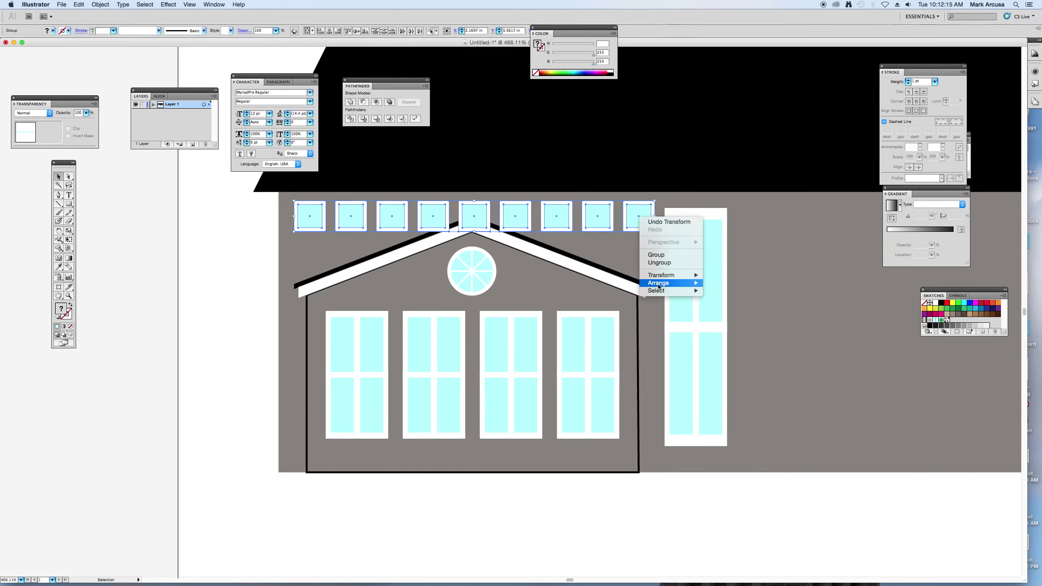
{"action": "left_click", "coordinate": [732, 306]}
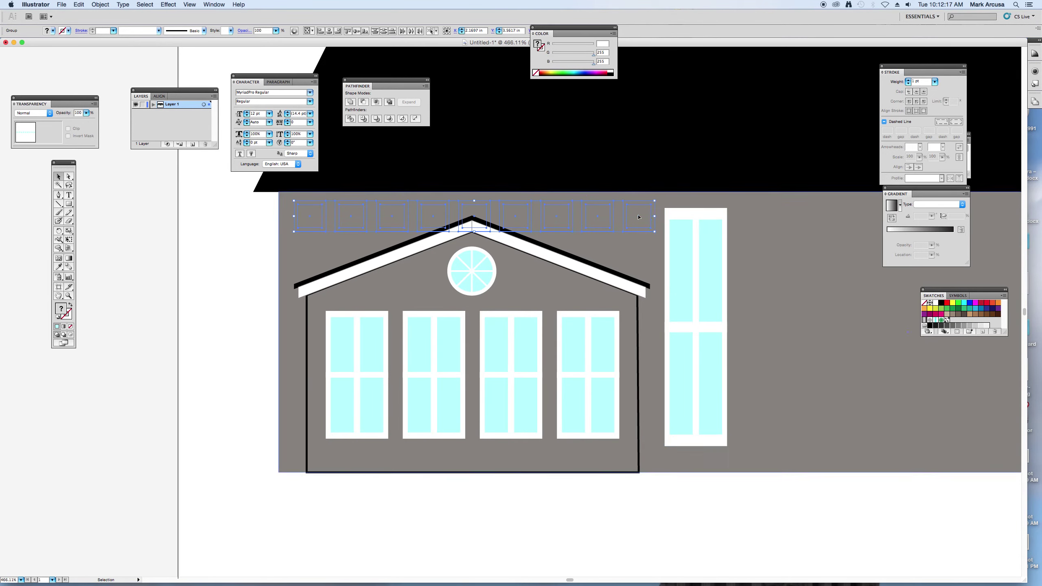
- Bring the nine windows forward one level, in front of the long wall but behind the gable, and group them
{"action": "right_click", "coordinate": [638, 218]}
{"action": "mouse_move", "coordinate": [662, 283]}
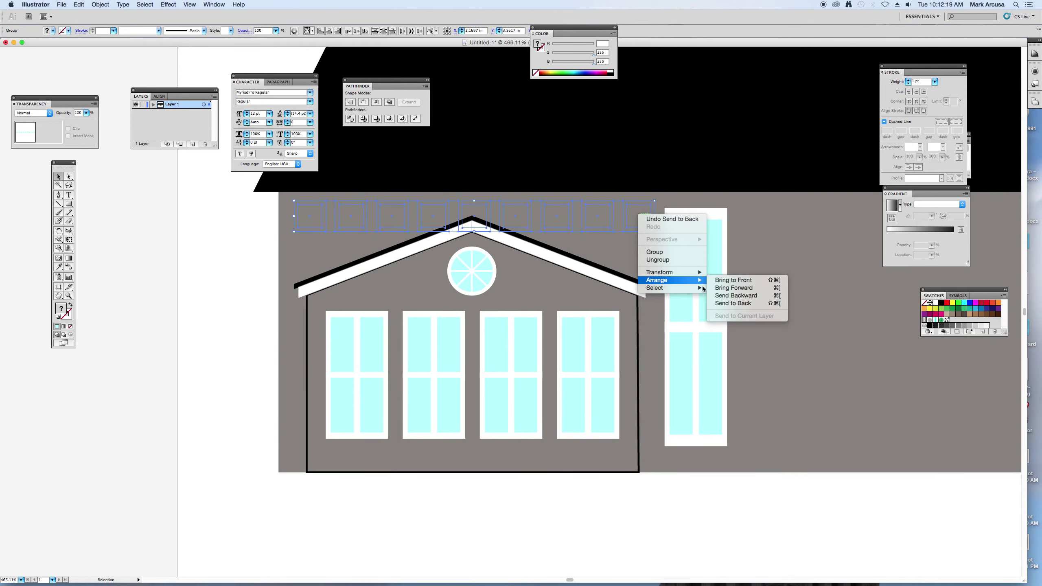
{"action": "left_click", "coordinate": [733, 288]}
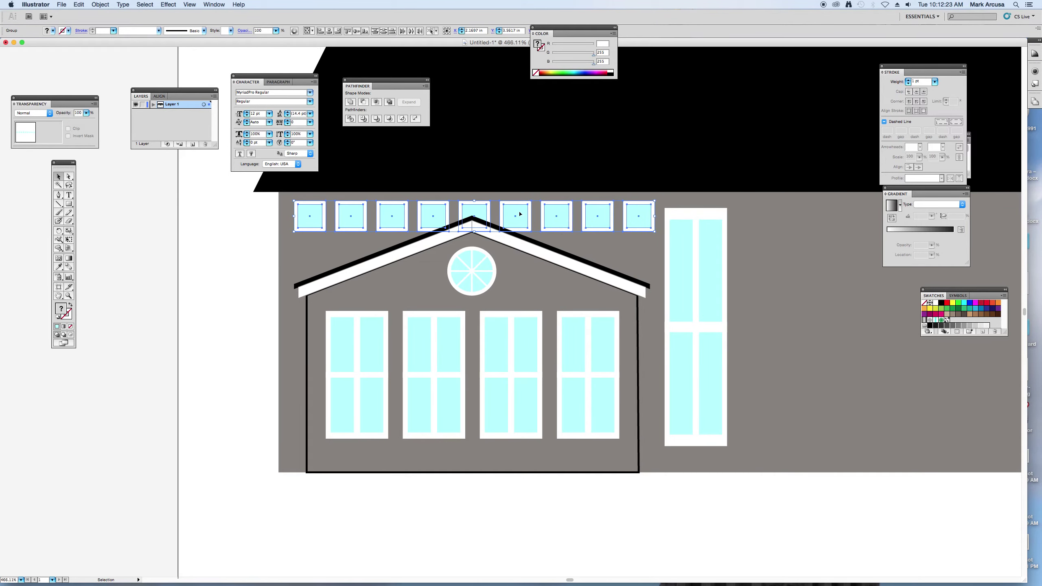
{"action": "right_click", "coordinate": [519, 214]}
{"action": "left_click", "coordinate": [542, 246]}
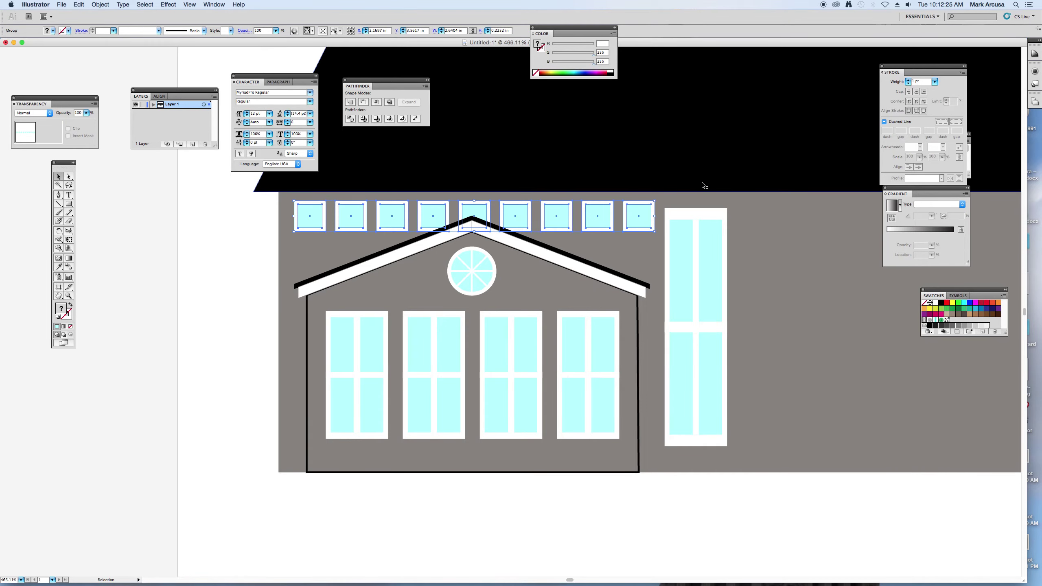
- Copy the row of nine small windows to the matching place above the right gable, and deselect it
{"action": "key", "text": "super+minus"}
{"action": "key", "text": "super+minus"}
{"action": "key", "text": "super+minus"}
{"action": "left_click_drag", "start_coordinate": [681, 216], "coordinate": [367, 231]}
{"action": "left_click_drag", "start_coordinate": [237, 274], "coordinate": [609, 275]}
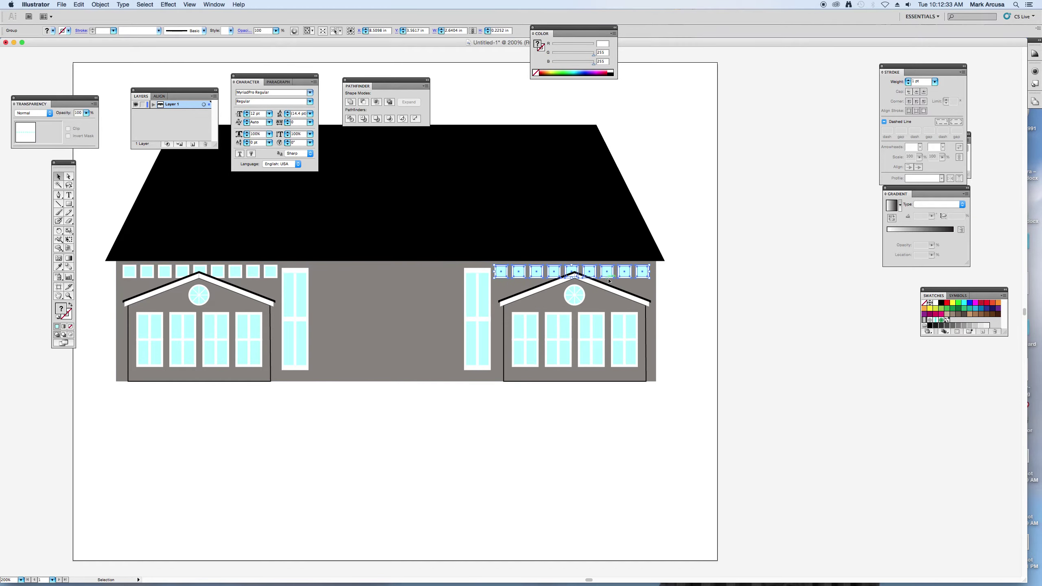
{"action": "left_click", "coordinate": [683, 268]}
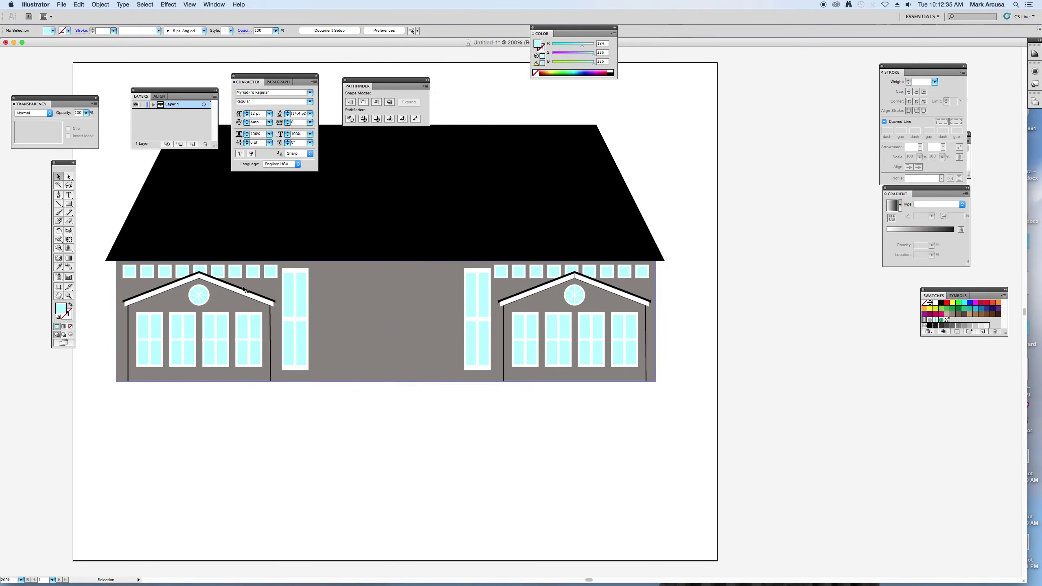
- Set the Rectangle tool to a white fill with a light grey 0.25 pt stroke
{"action": "left_click", "coordinate": [71, 205]}
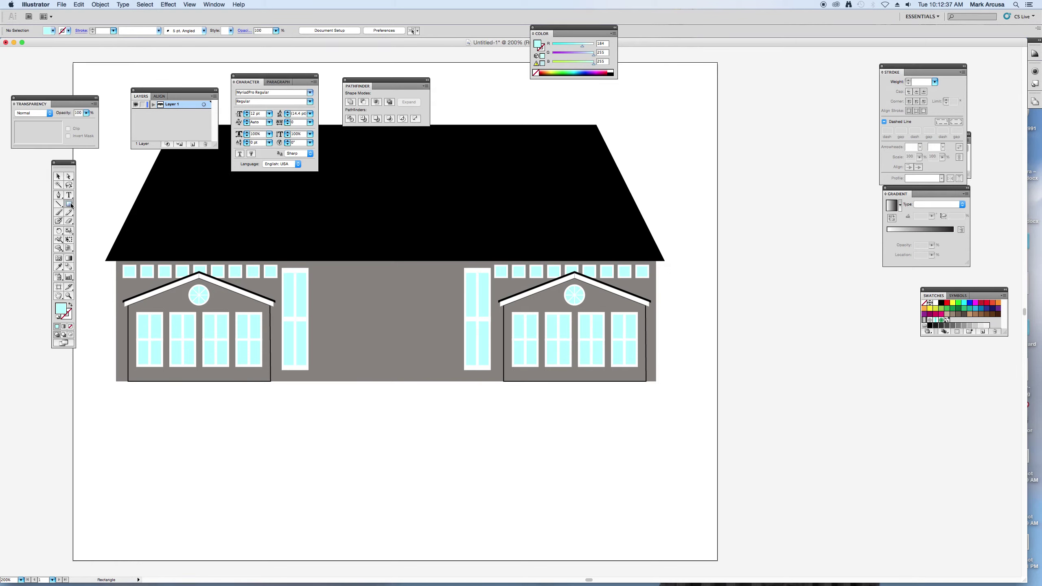
{"action": "left_click", "coordinate": [612, 72]}
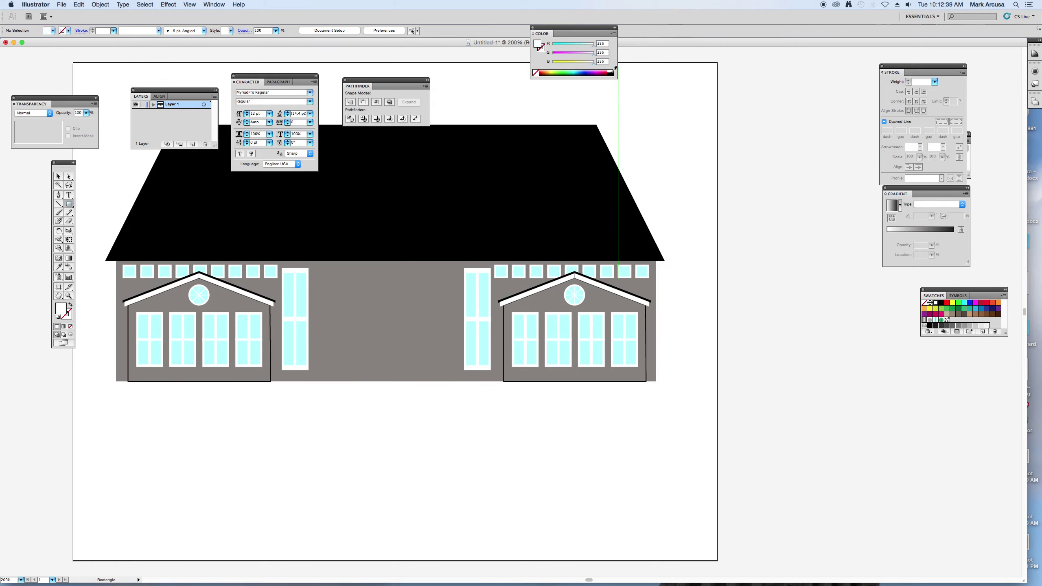
{"action": "left_click", "coordinate": [542, 50]}
{"action": "left_click", "coordinate": [582, 62]}
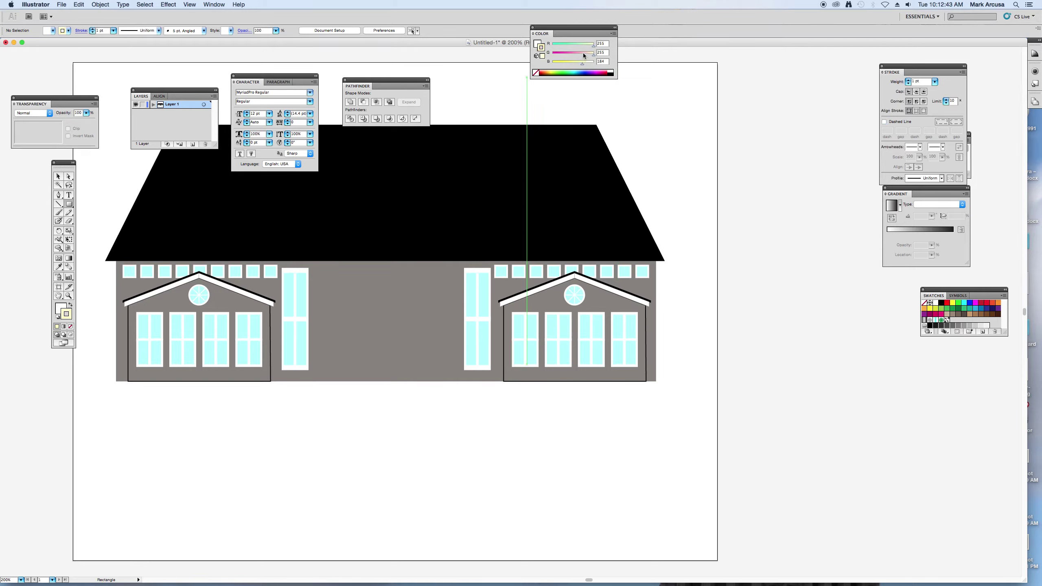
{"action": "left_click", "coordinate": [583, 52]}
{"action": "left_click", "coordinate": [581, 43]}
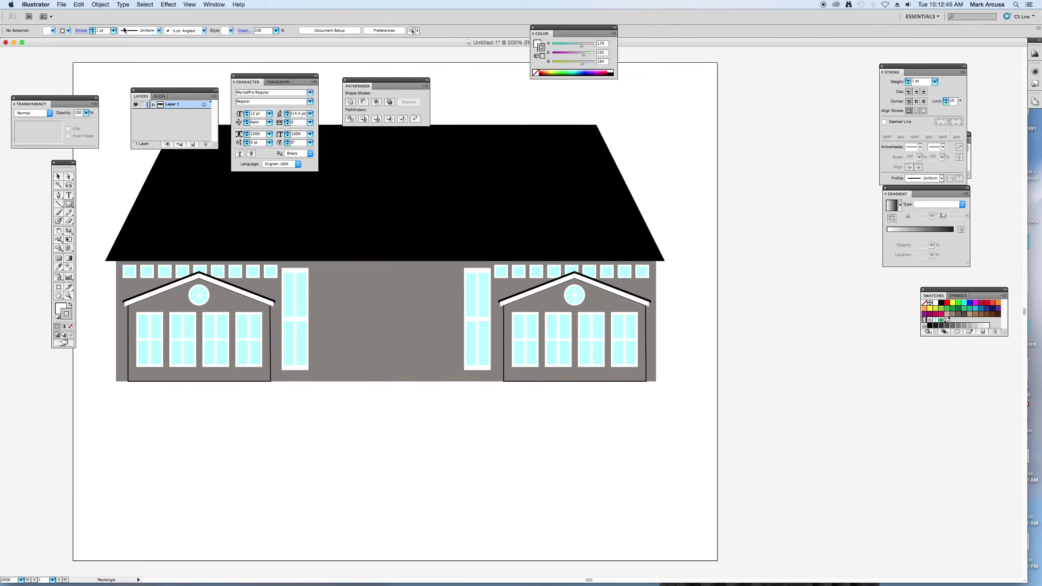
{"action": "left_click", "coordinate": [113, 30]}
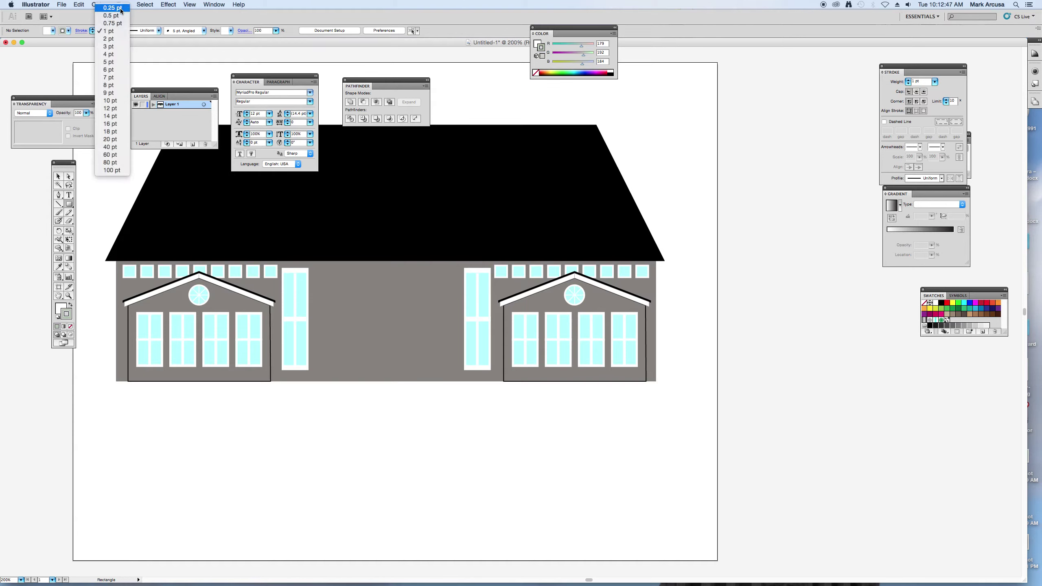
{"action": "left_click", "coordinate": [121, 9]}
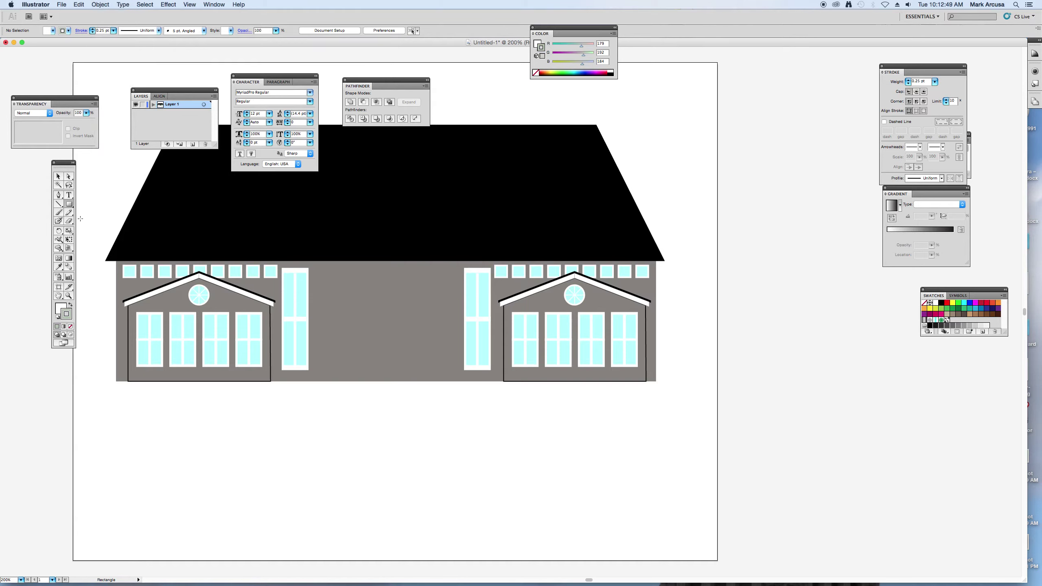
- Draw a narrow white column about 0.18 by 1.82 in on the wall just right of the left tall window
{"action": "left_click", "coordinate": [60, 305]}
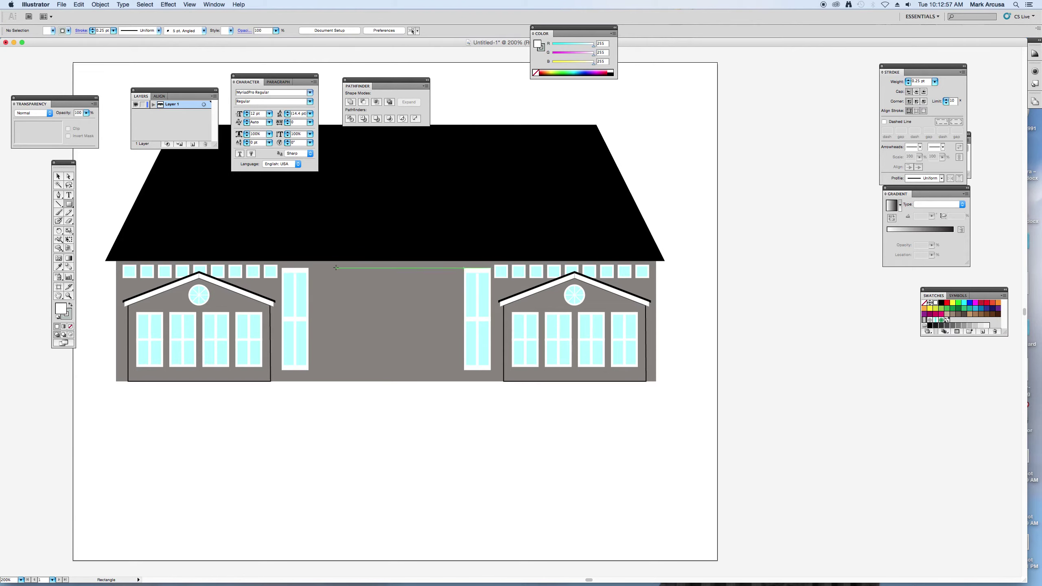
{"action": "left_click_drag", "start_coordinate": [334, 272], "coordinate": [345, 382]}
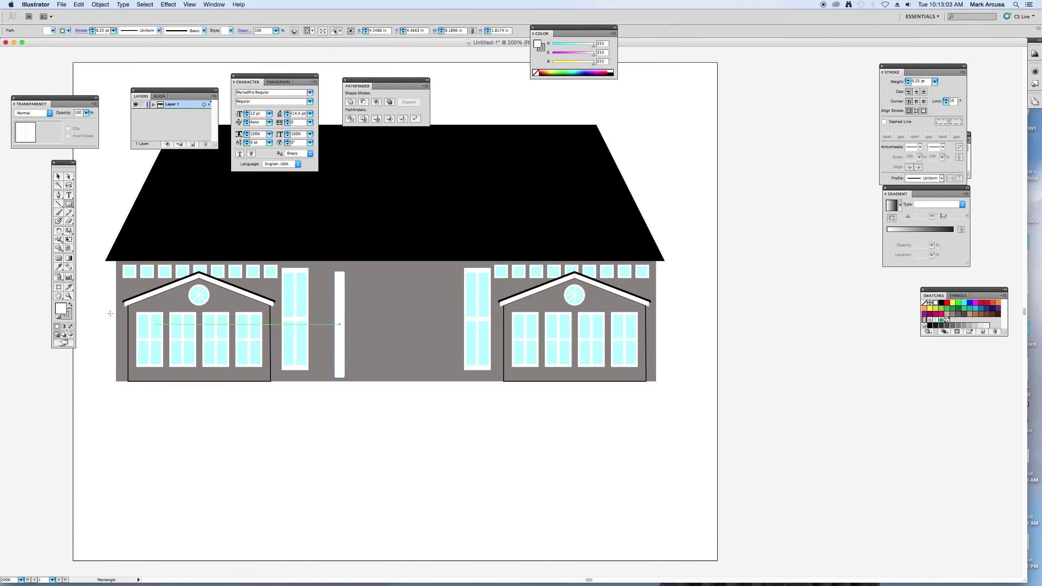
- Copy the white column, paste it in front of the original and narrow the copy symmetrically to about 0.12 in wide
{"action": "key", "text": "z"}
{"action": "left_click_drag", "start_coordinate": [319, 255], "coordinate": [385, 395]}
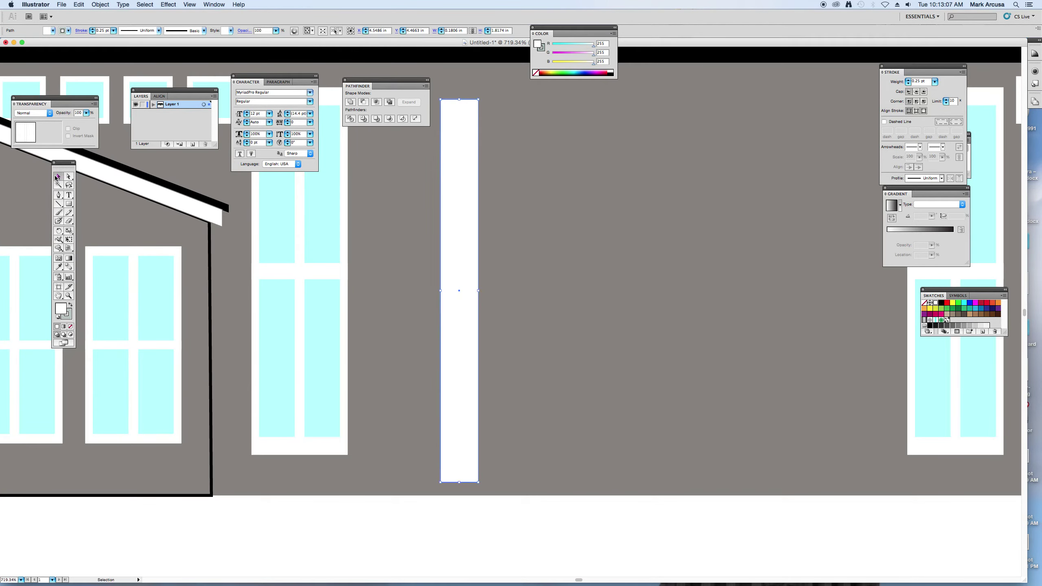
{"action": "left_click", "coordinate": [58, 176]}
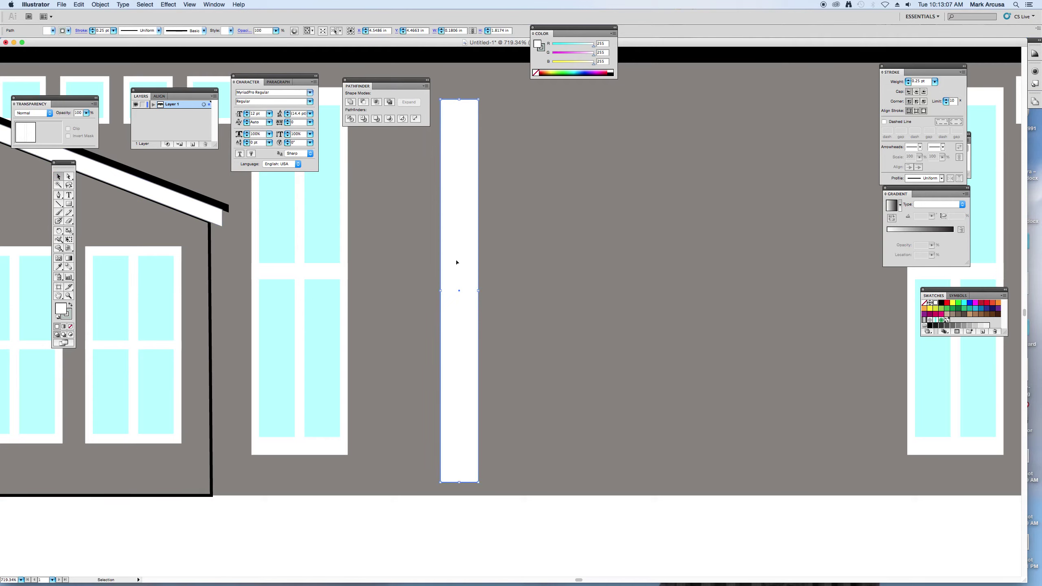
{"action": "left_click", "coordinate": [82, 5]}
{"action": "left_click", "coordinate": [91, 43]}
{"action": "left_click", "coordinate": [80, 4]}
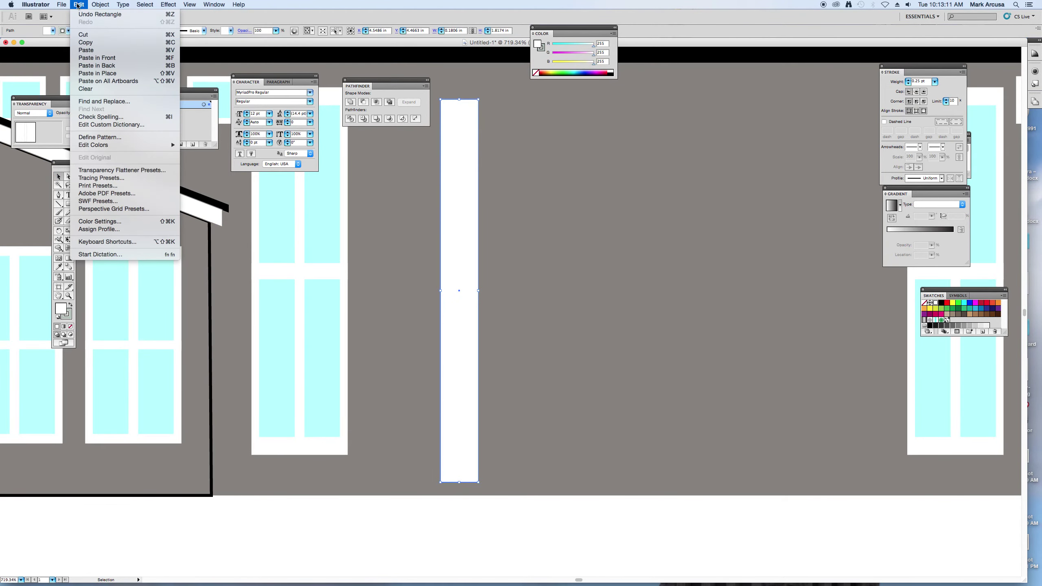
{"action": "left_click", "coordinate": [88, 59]}
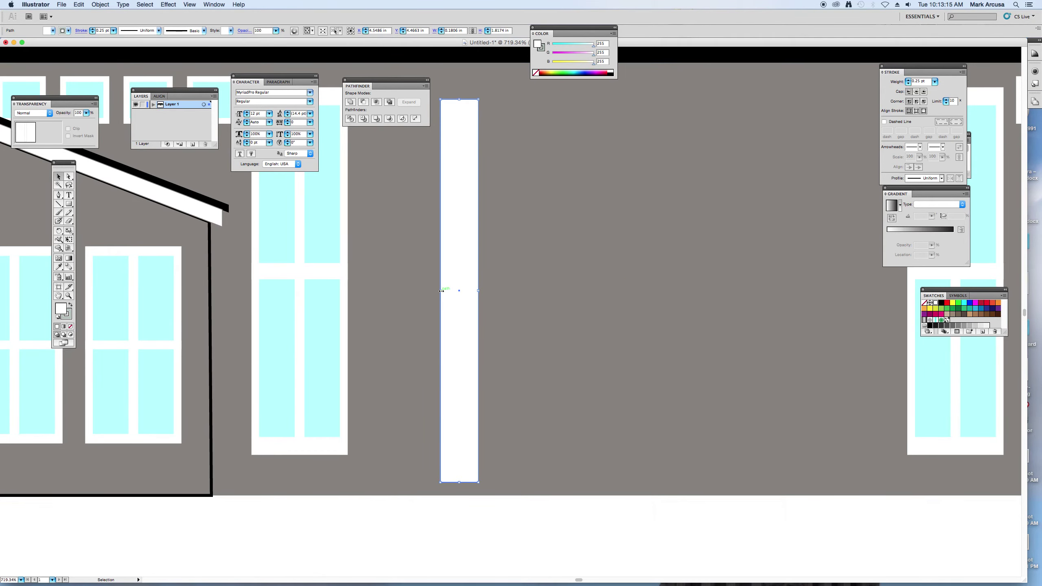
{"action": "left_click_drag", "start_coordinate": [441, 291], "coordinate": [447, 291]}
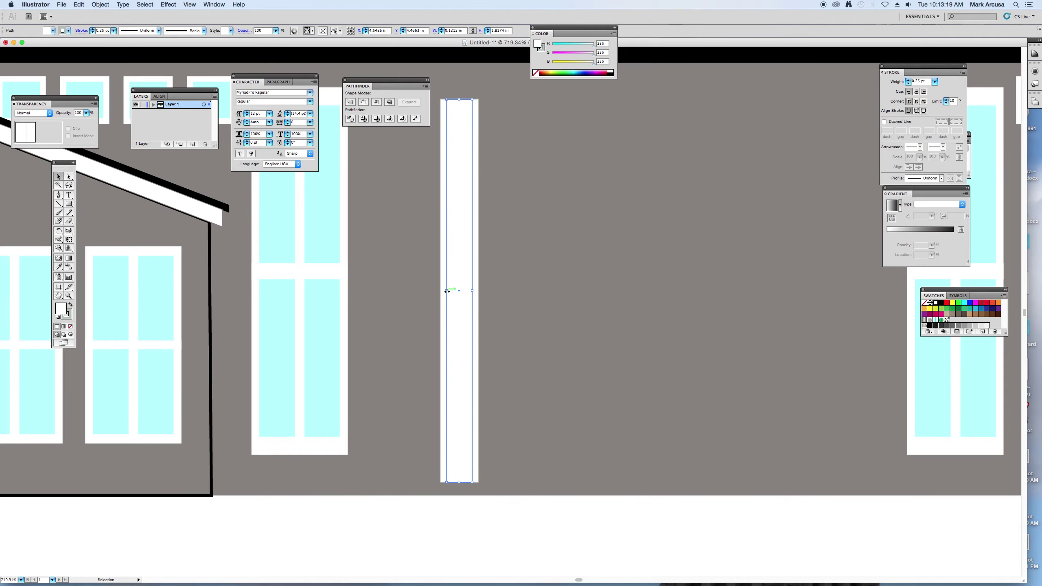
- Paste another column copy in front and narrow it symmetrically to about 0.05 in wide as the central flute
{"action": "left_click", "coordinate": [79, 5]}
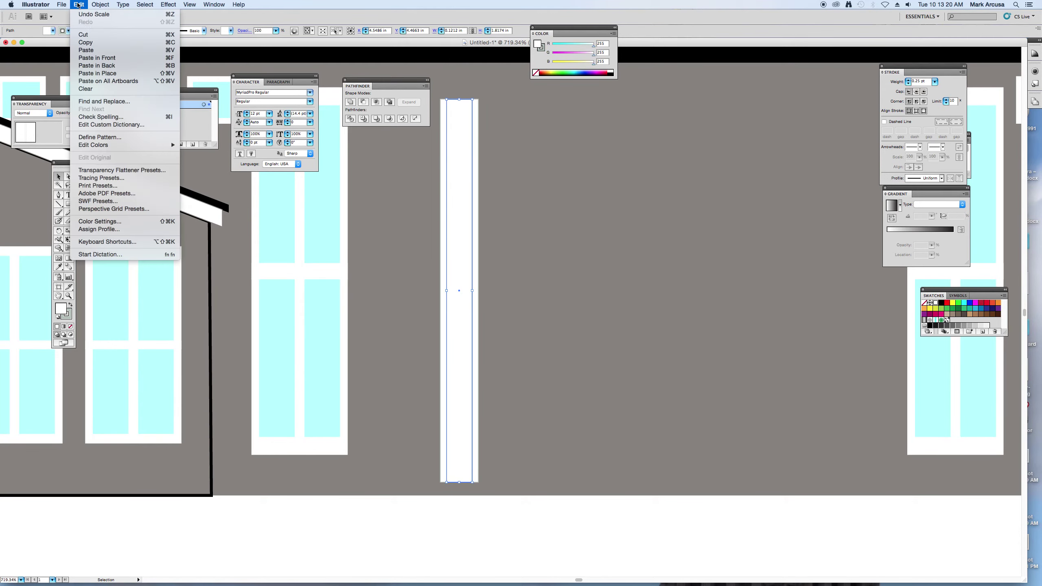
{"action": "left_click", "coordinate": [102, 62]}
{"action": "left_click_drag", "start_coordinate": [447, 291], "coordinate": [455, 291]}
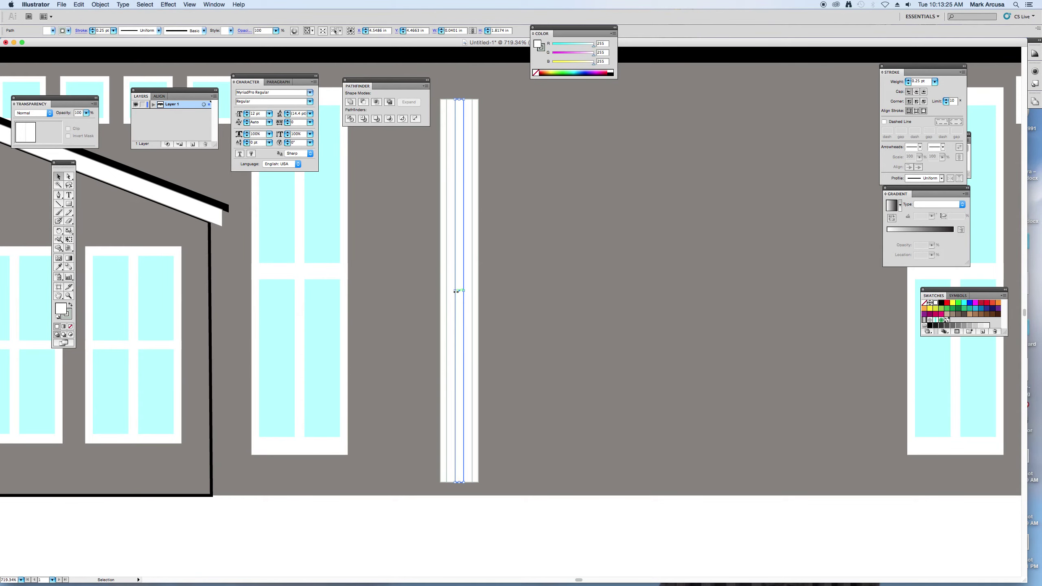
- Paste another column copy in front, flatten it to a slab about 0.035 in tall at the column's top and nudge it up
{"action": "left_click", "coordinate": [79, 4]}
{"action": "left_click", "coordinate": [98, 58]}
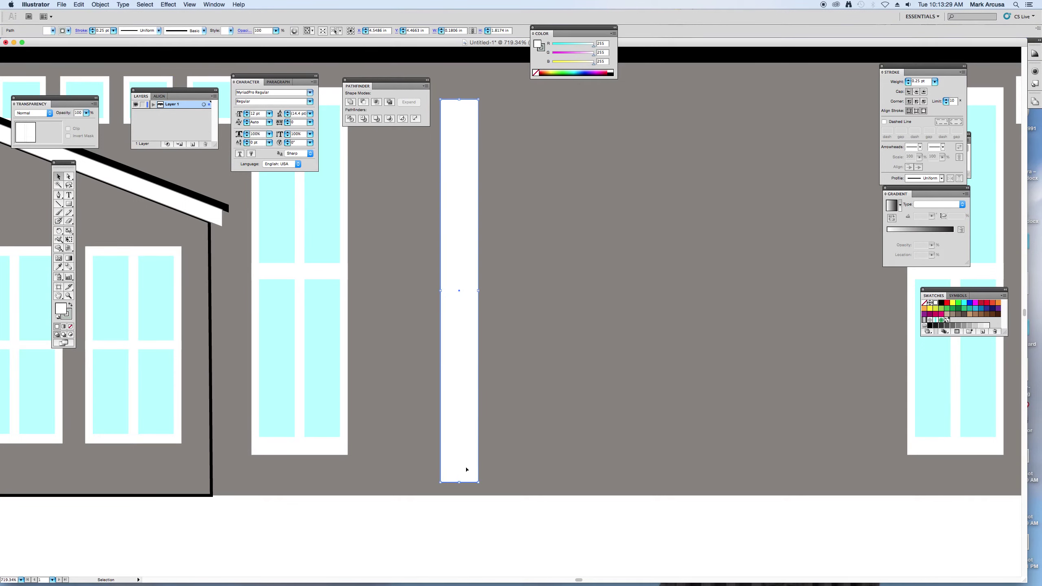
{"action": "left_click_drag", "start_coordinate": [459, 482], "coordinate": [477, 107]}
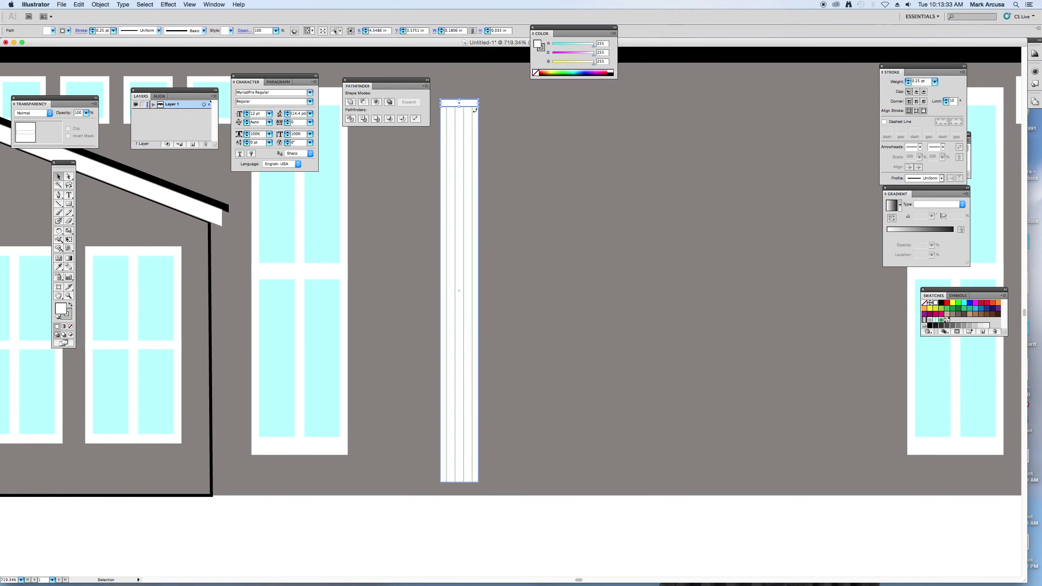
{"action": "key", "text": "Up"}
{"action": "key", "text": "Up"}
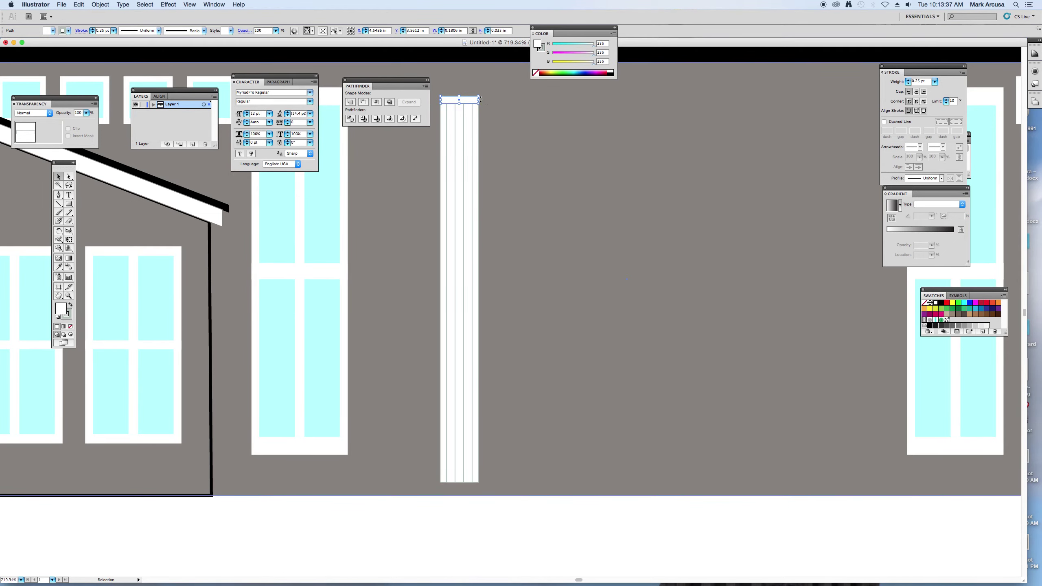
- Build the capital from the widened slab and a copy about 0.31 in wide stacked above it, and group both slabs
{"action": "mouse_move", "coordinate": [478, 100]}
{"action": "left_mouse_down"}
{"action": "mouse_move", "coordinate": [473, 92]}
{"action": "mouse_move", "coordinate": [493, 93]}
{"action": "left_mouse_up"}
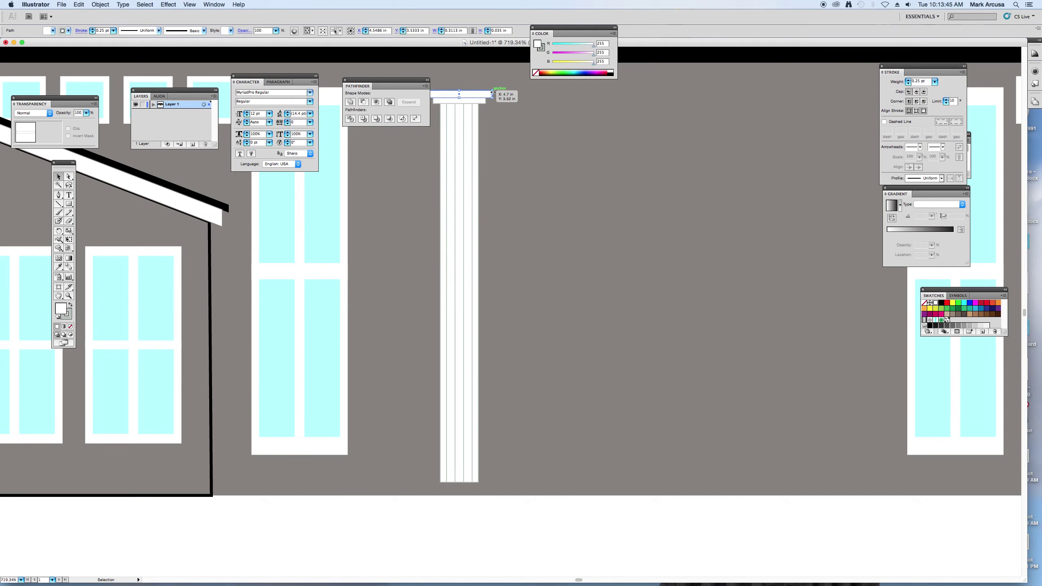
{"action": "left_click", "coordinate": [476, 101], "text": "shift"}
{"action": "right_click", "coordinate": [476, 100]}
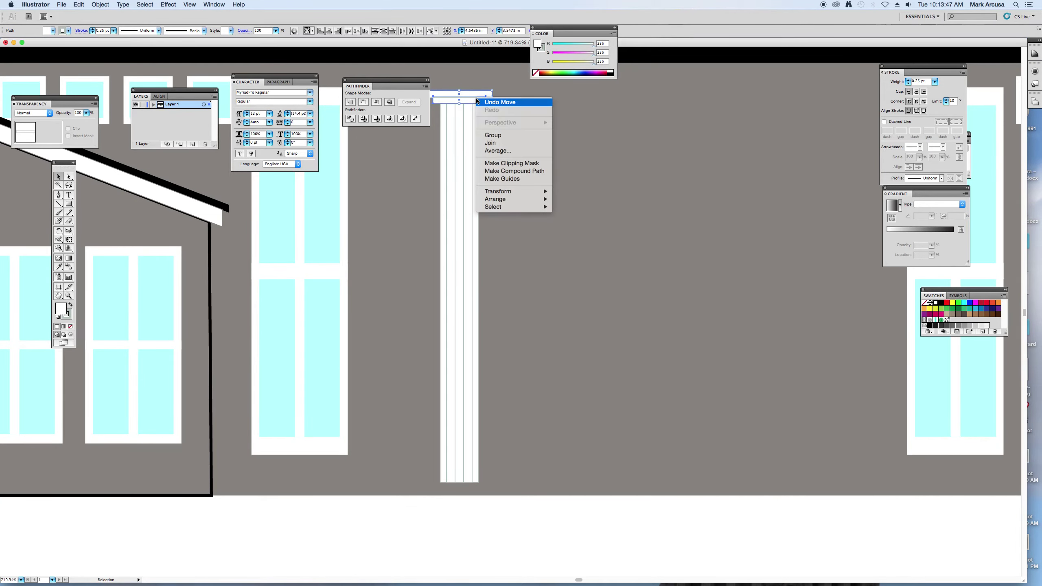
{"action": "left_click", "coordinate": [493, 135]}
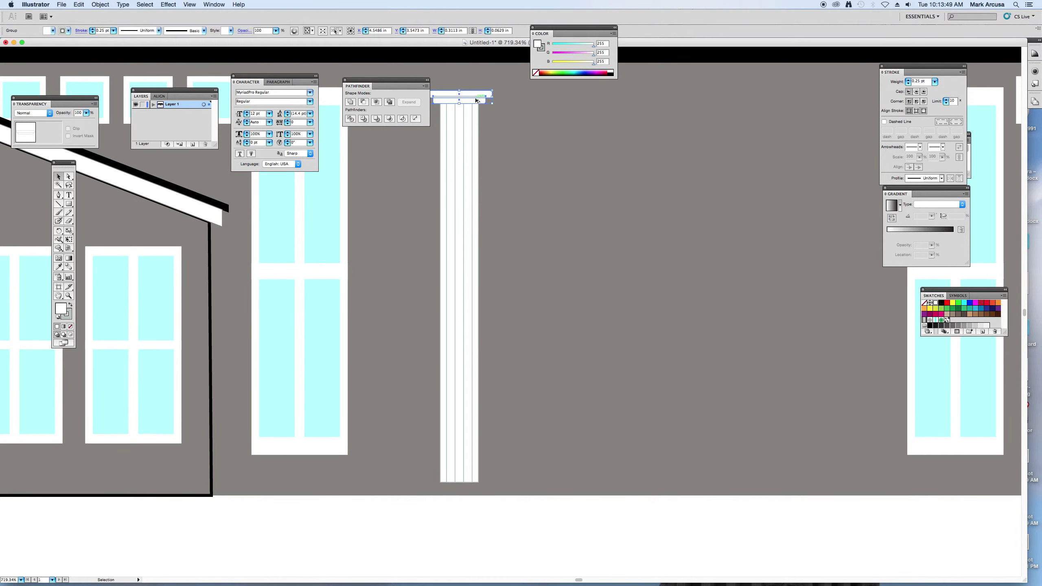
- Copy the capital down to the column's foot and reflect the copy across the horizontal axis as the base
{"action": "left_click_drag", "start_coordinate": [477, 100], "coordinate": [509, 489]}
{"action": "right_click", "coordinate": [479, 486]}
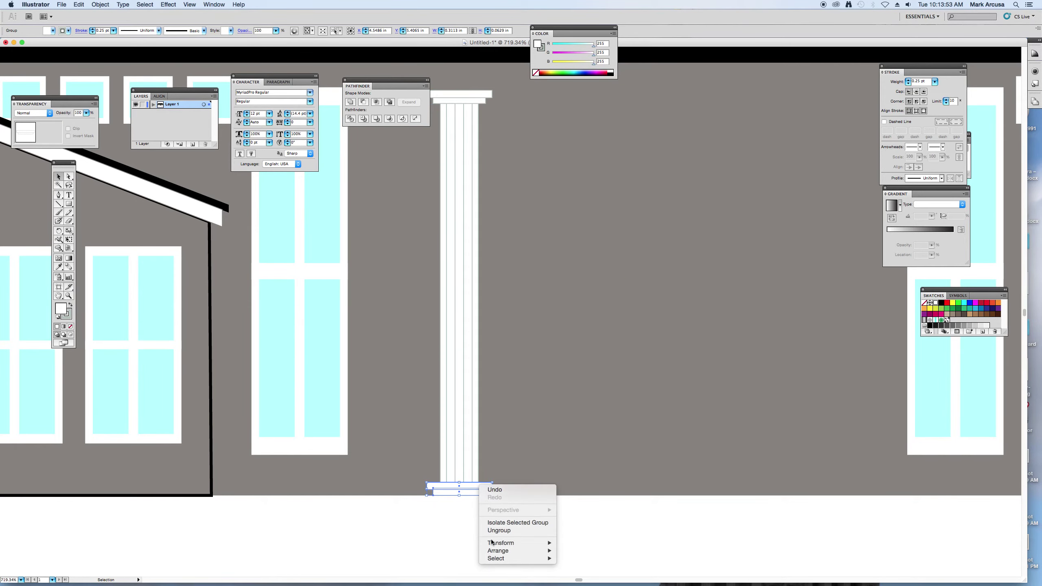
{"action": "mouse_move", "coordinate": [495, 551]}
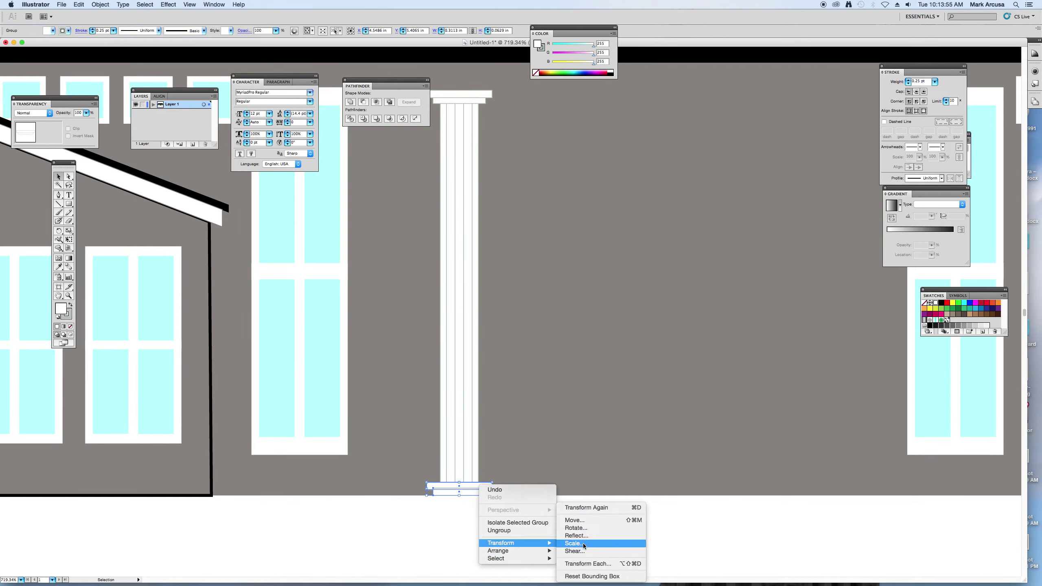
{"action": "left_click", "coordinate": [582, 540]}
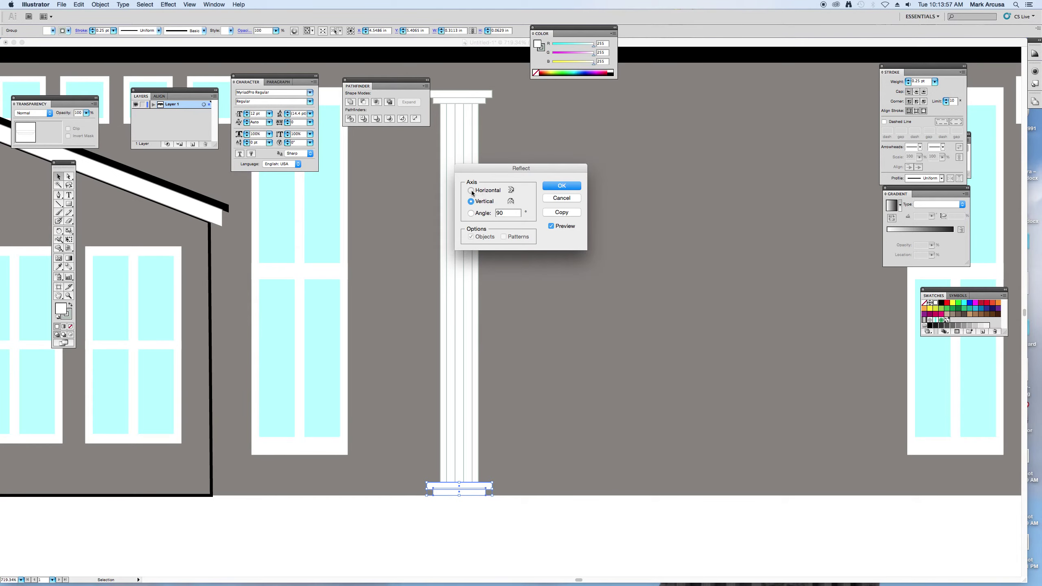
{"action": "left_click", "coordinate": [470, 191]}
{"action": "left_click", "coordinate": [562, 187]}
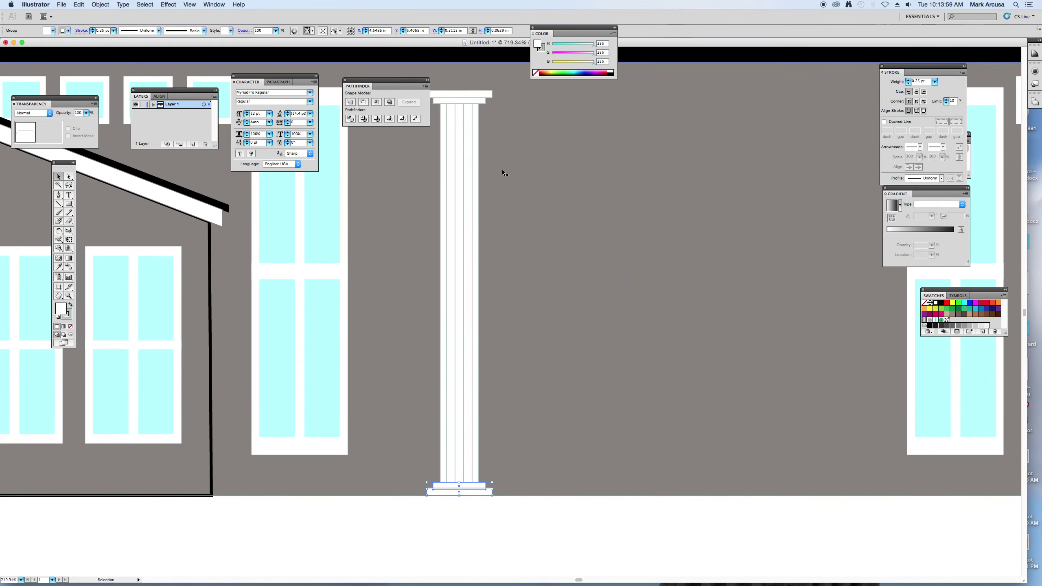
- Select the column shaft, flutes, capital and base without the wall, and group them
{"action": "left_click_drag", "start_coordinate": [412, 531], "coordinate": [517, 82]}
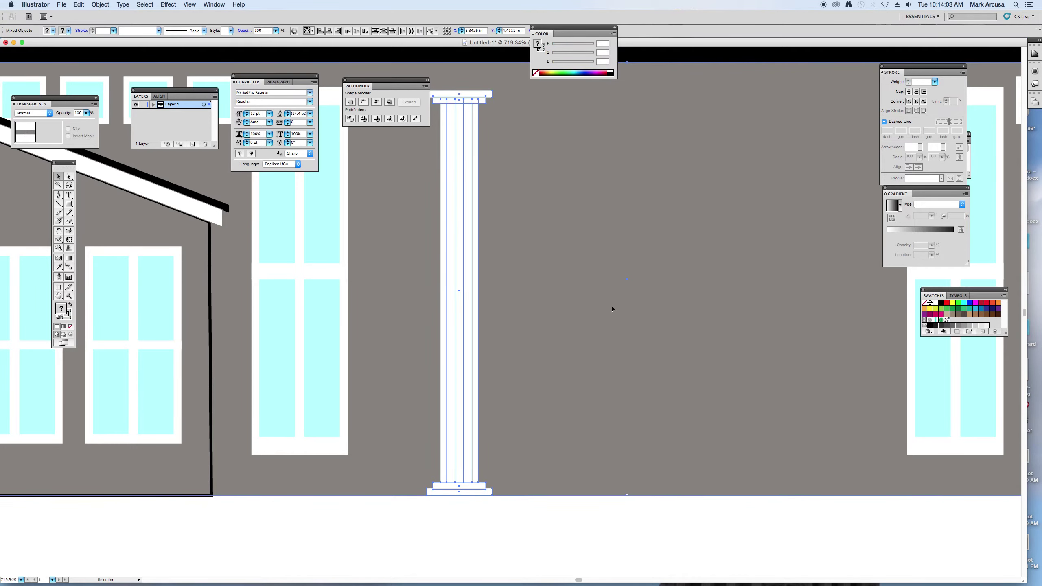
{"action": "left_click", "coordinate": [599, 305], "text": "shift"}
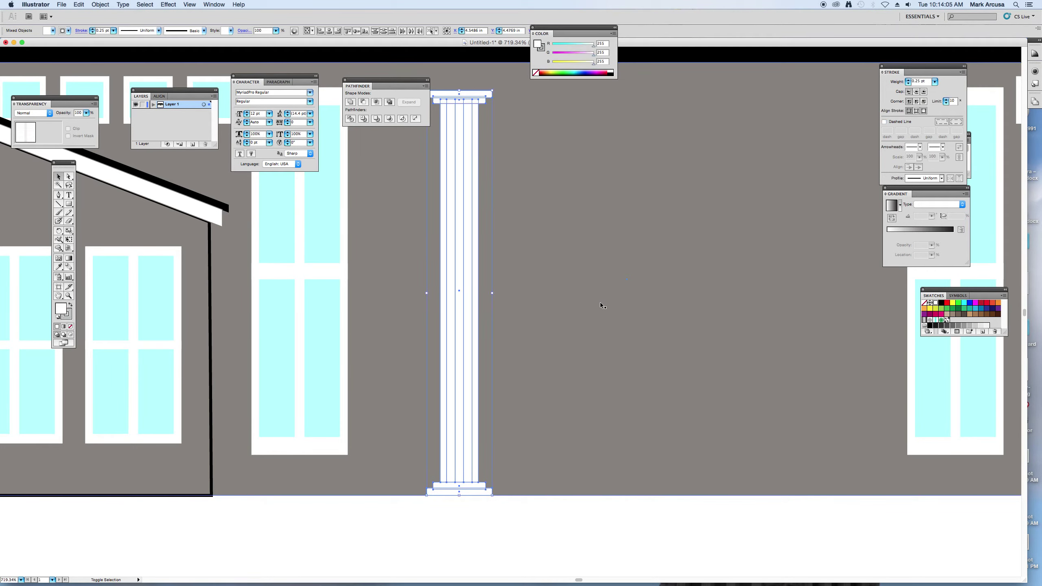
{"action": "right_click", "coordinate": [450, 303]}
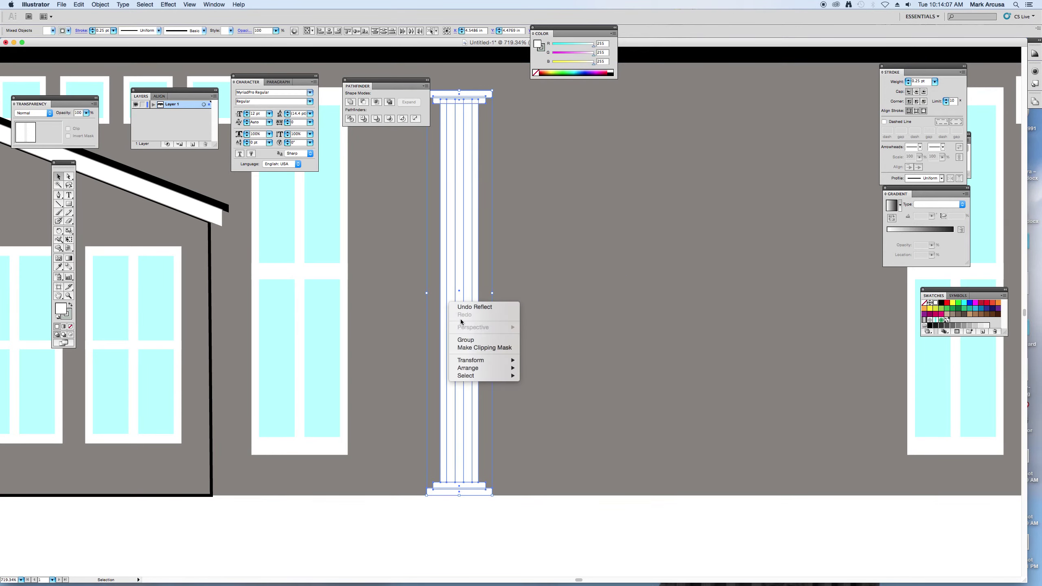
{"action": "left_click", "coordinate": [466, 340]}
- Place a copy of the column at the same height near the right tall window, and deselect it
{"action": "key", "text": "super+minus"}
{"action": "key", "text": "super+minus"}
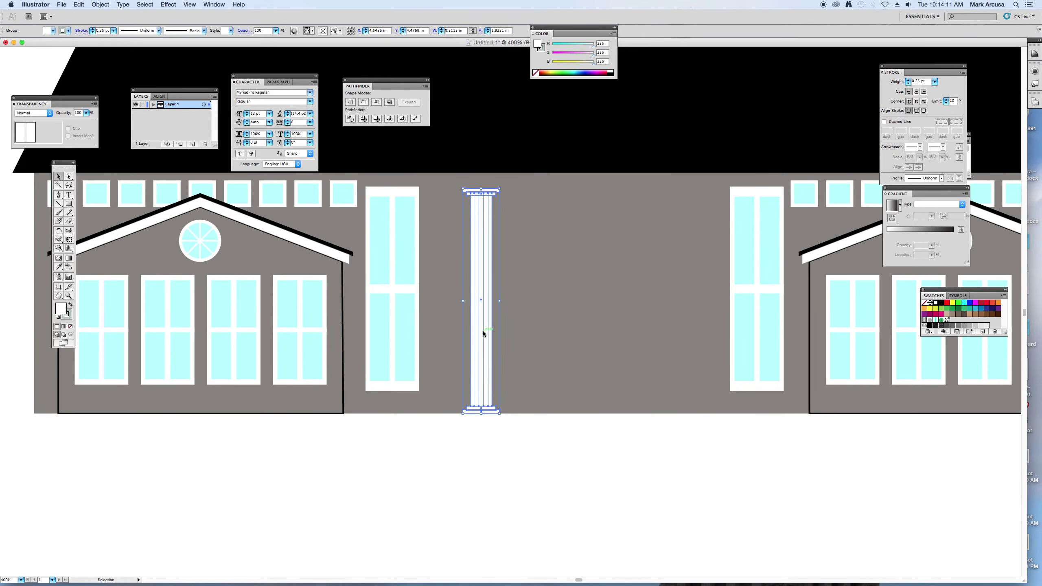
{"action": "left_click_drag", "start_coordinate": [483, 333], "coordinate": [678, 331]}
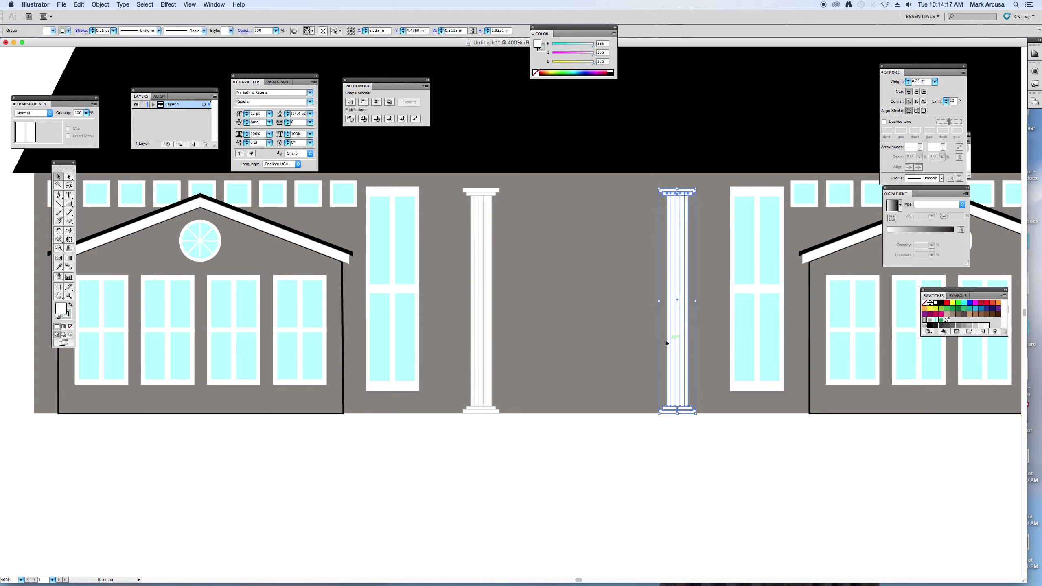
{"action": "left_click", "coordinate": [571, 464]}
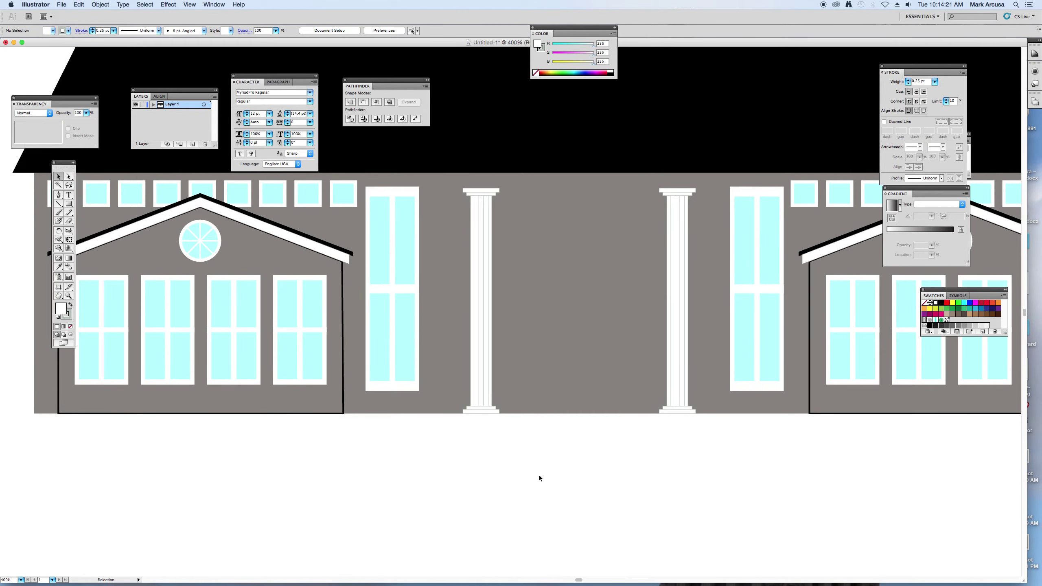
- Nudge the left tall window right and the right tall window left, closer to the columns by equal amounts
{"action": "left_click", "coordinate": [414, 280]}
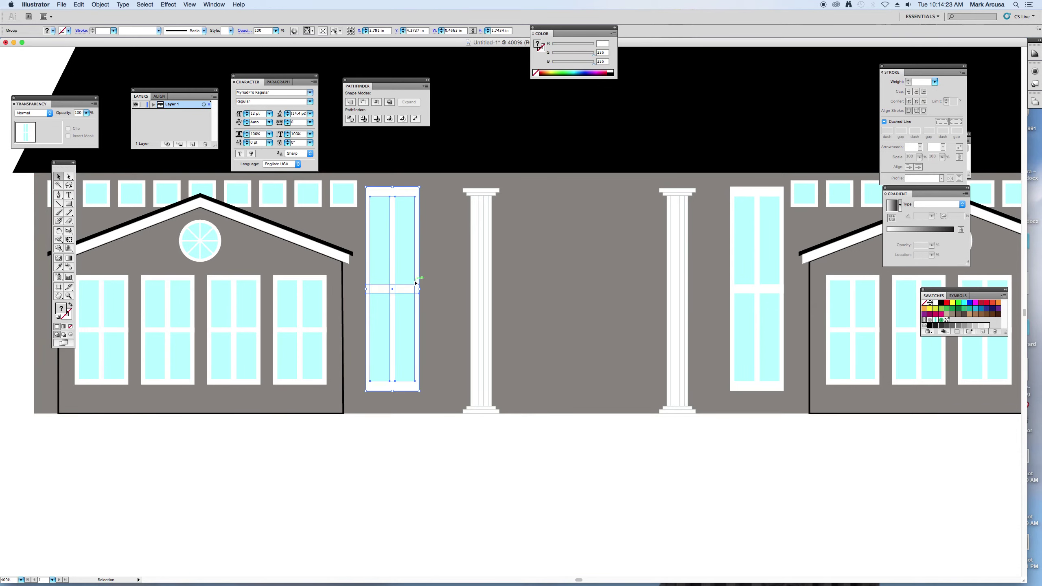
{"action": "key", "text": "shift+Right"}
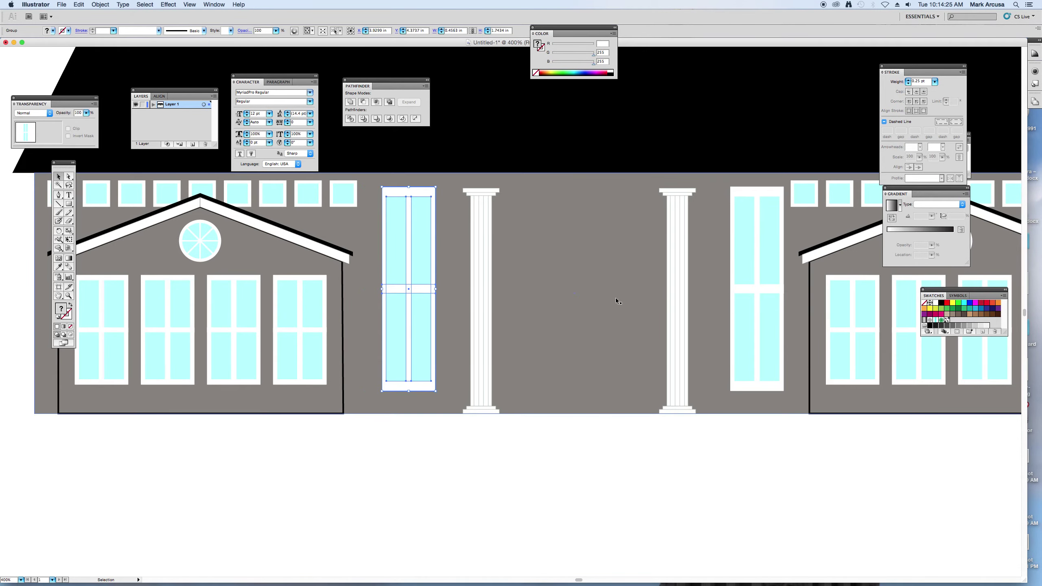
{"action": "left_click", "coordinate": [754, 276]}
{"action": "key", "text": "shift+Left"}
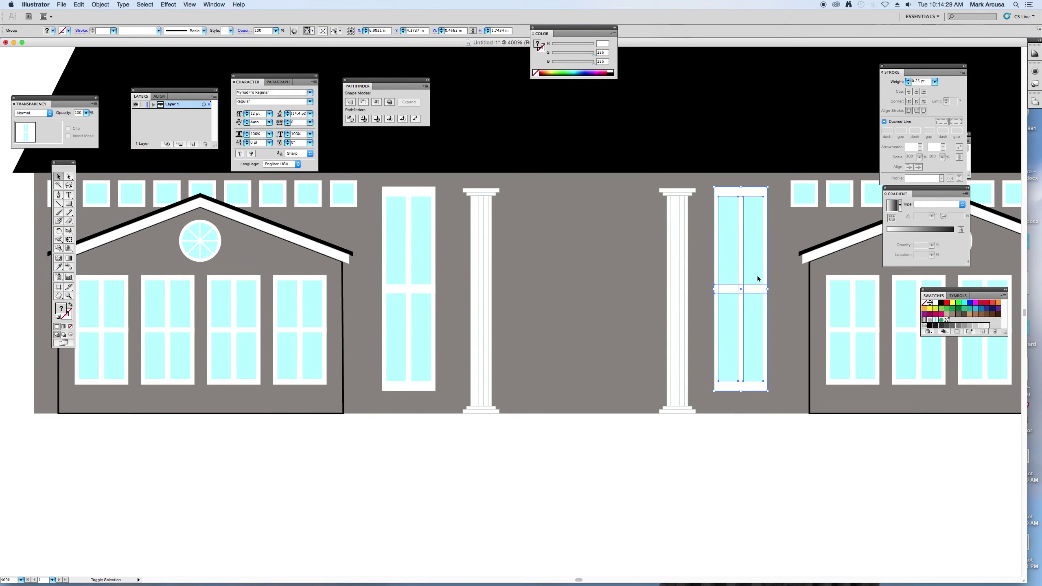
- Nudge the right column slightly left so its gap to the tall window matches the left side, and deselect it
{"action": "left_click", "coordinate": [675, 256]}
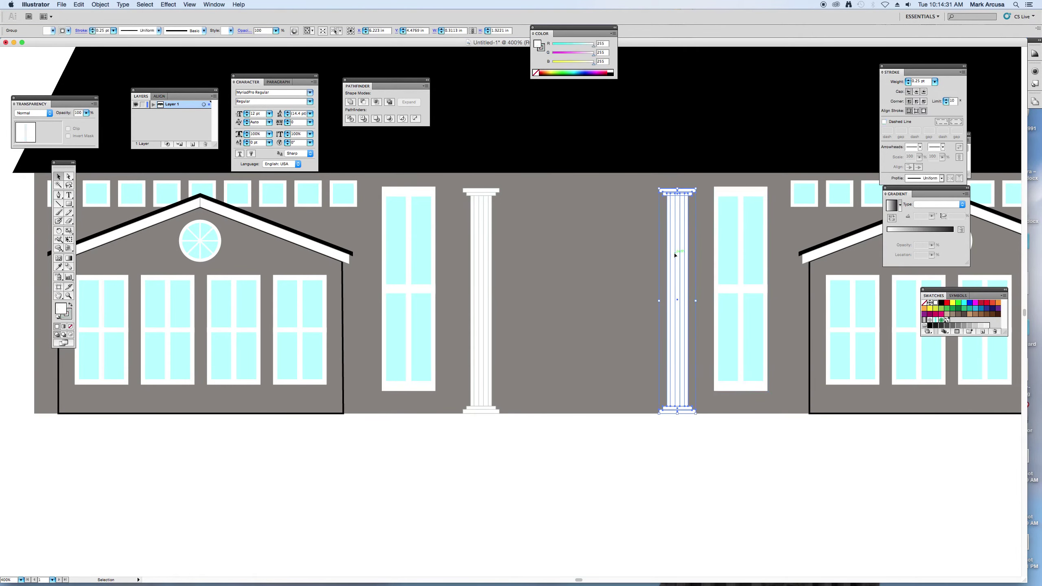
{"action": "key", "text": "Left"}
{"action": "key", "text": "Left"}
{"action": "key", "text": "Left"}
{"action": "key", "text": "Left"}
{"action": "key", "text": "Left"}
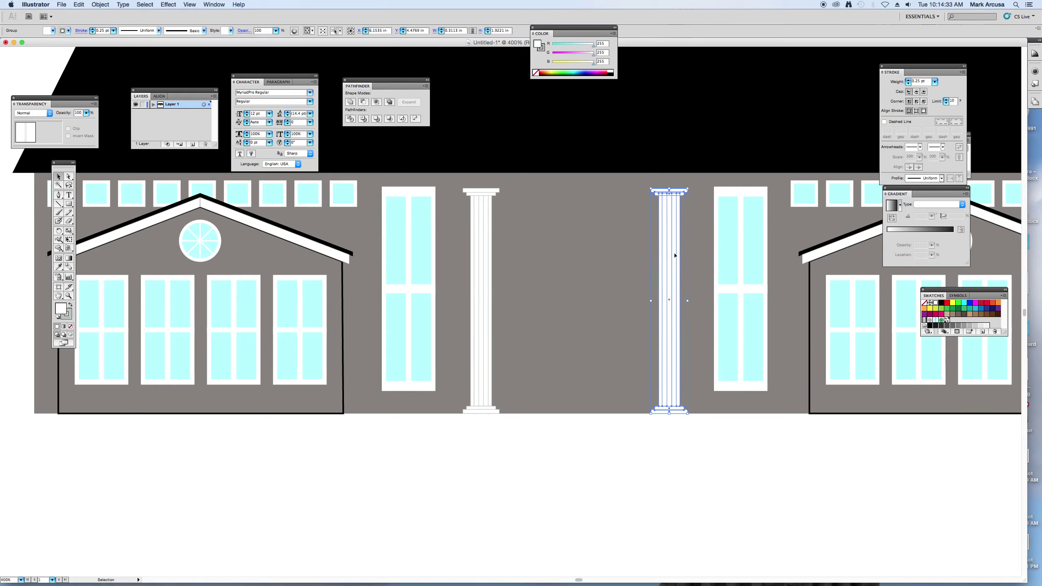
{"action": "left_click", "coordinate": [599, 431]}
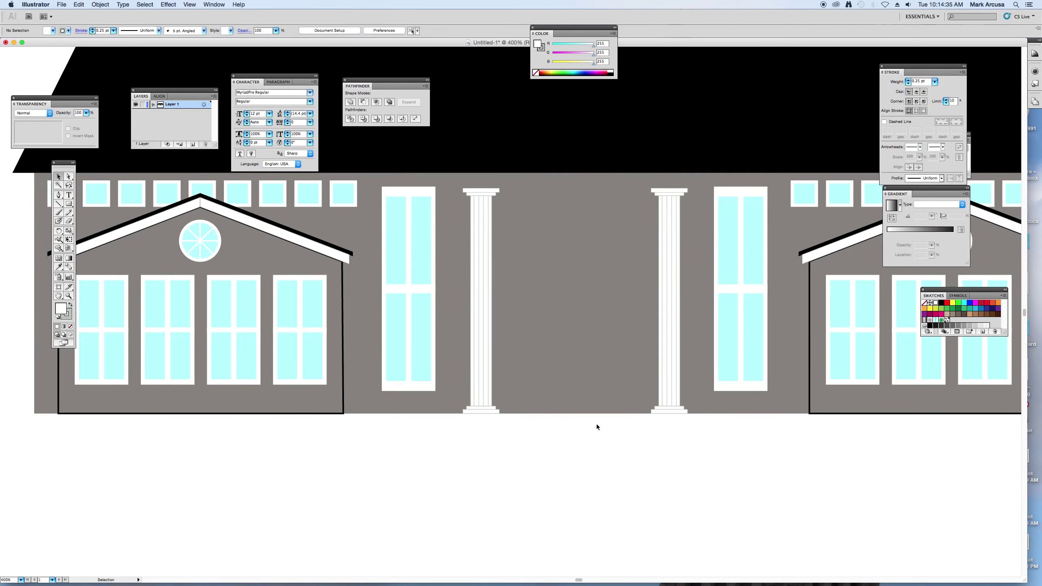
{"action": "left_click", "coordinate": [69, 176]}
{"action": "left_click_drag", "start_coordinate": [563, 385], "coordinate": [569, 444]}
{"action": "key", "text": "super+z"}
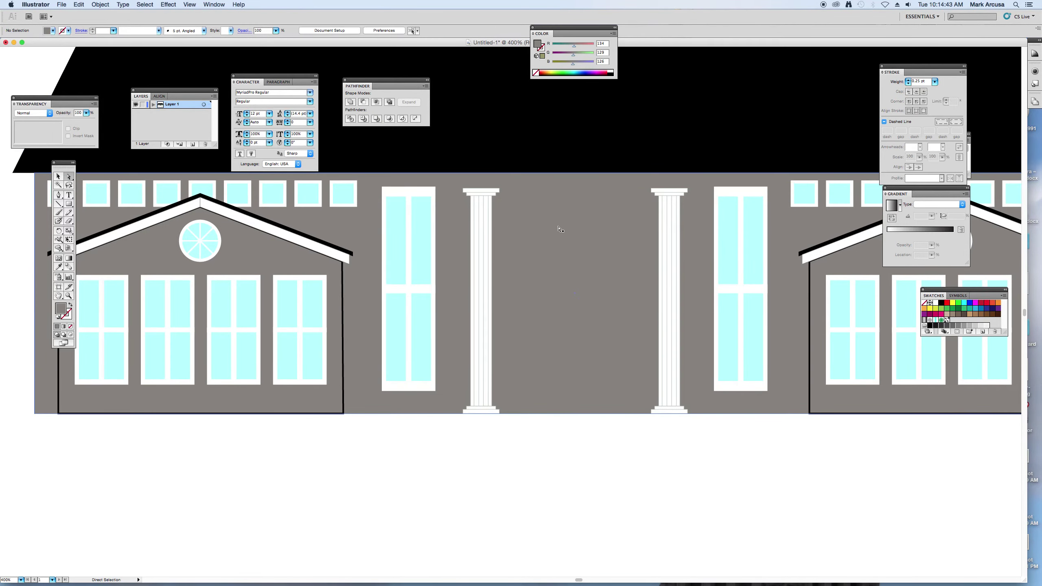
- Raise the roof's bottom edge about 0.17 in with Direct Selection, and pull the wall's top edge up to meet it
{"action": "left_click", "coordinate": [568, 175]}
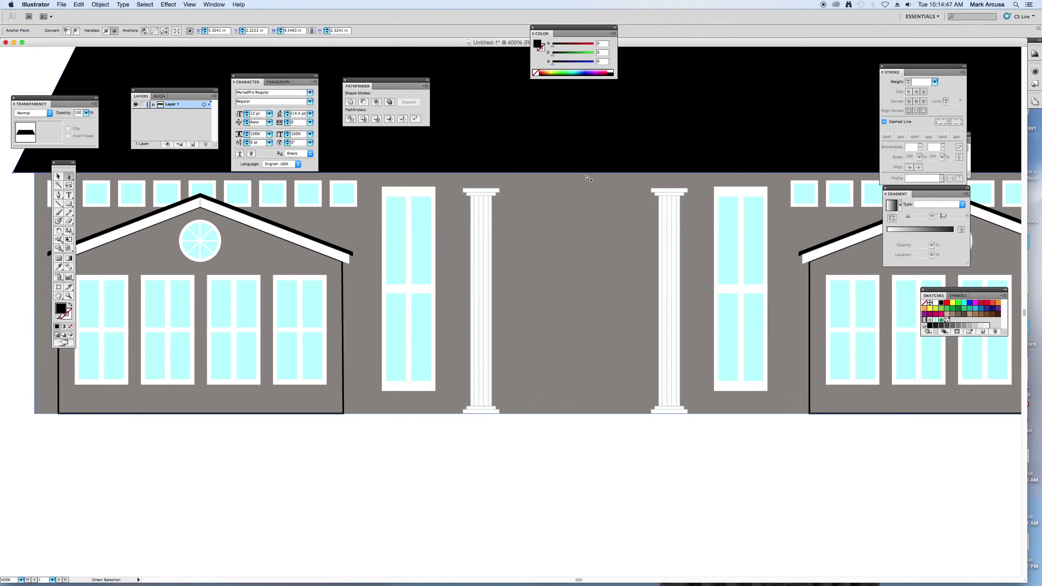
{"action": "key", "text": "Up"}
{"action": "key", "text": "Up"}
{"action": "key", "text": "Up"}
{"action": "key", "text": "Up"}
{"action": "key", "text": "Up"}
{"action": "key", "text": "Up"}
{"action": "key", "text": "Up"}
{"action": "key", "text": "Up"}
{"action": "key", "text": "Up"}
{"action": "key", "text": "Up"}
{"action": "key", "text": "Up"}
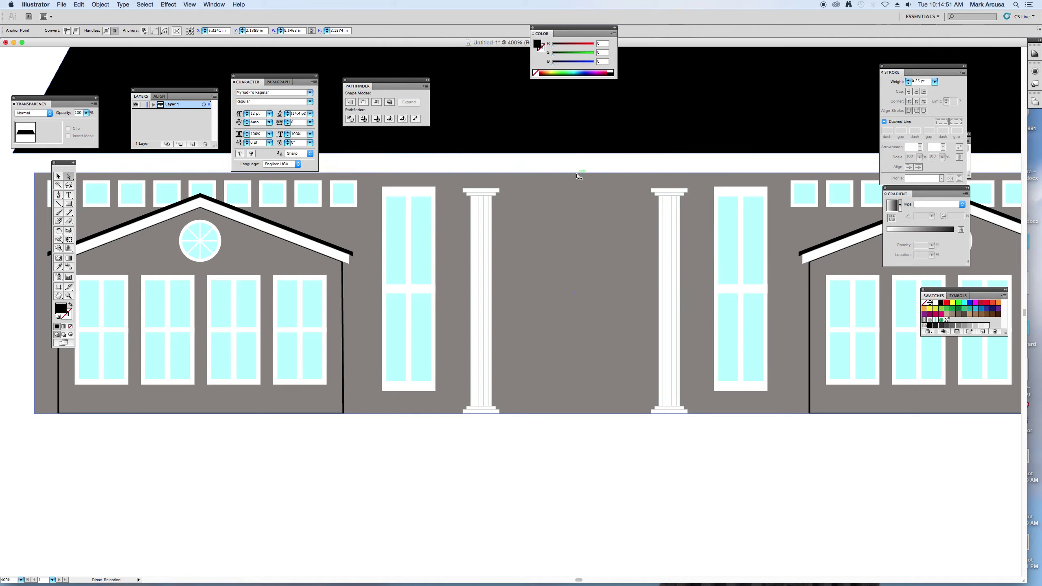
{"action": "left_click_drag", "start_coordinate": [576, 176], "coordinate": [576, 157]}
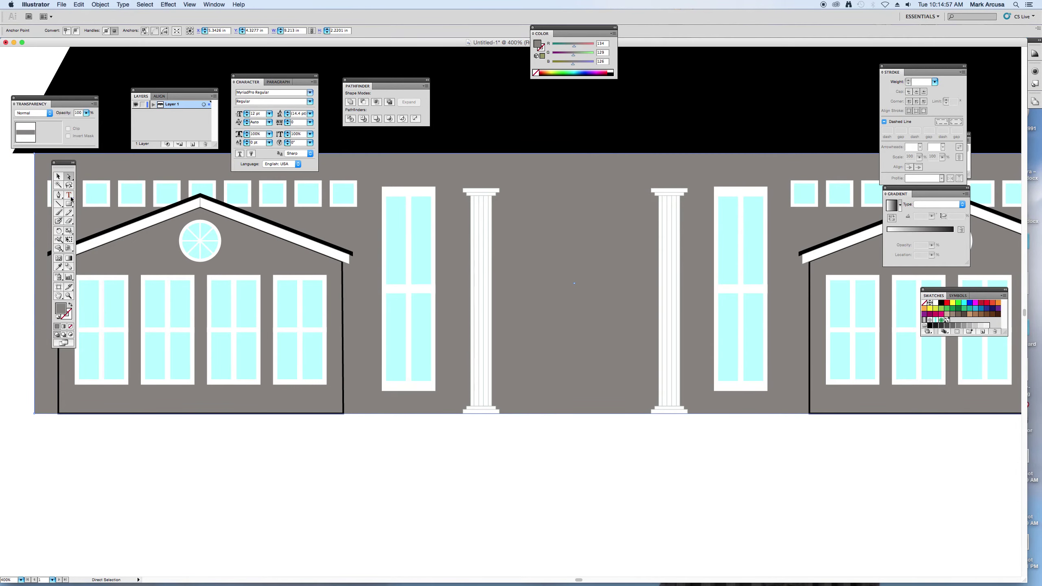
- Move the tools panel clear of the house's left side, keep the wall's grey fill with no stroke, and deselect it
{"action": "key", "text": "super+minus"}
{"action": "scroll", "coordinate": [173, 243], "scroll_direction": "up", "scroll_amount": 5}
{"action": "scroll", "coordinate": [172, 242], "scroll_direction": "right", "scroll_amount": 4}
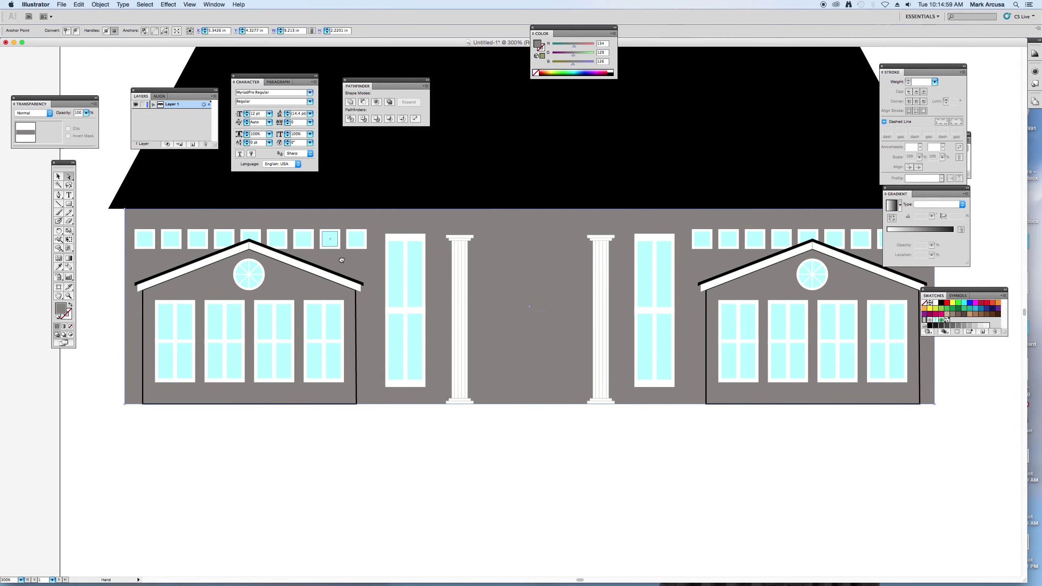
{"action": "left_click", "coordinate": [69, 205]}
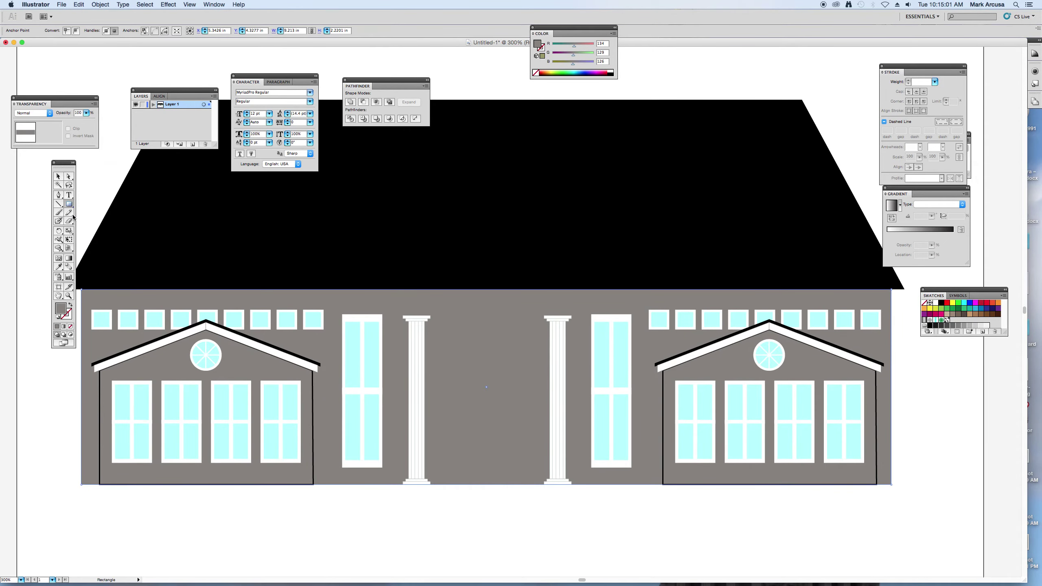
{"action": "left_click_drag", "start_coordinate": [66, 166], "coordinate": [15, 172]}
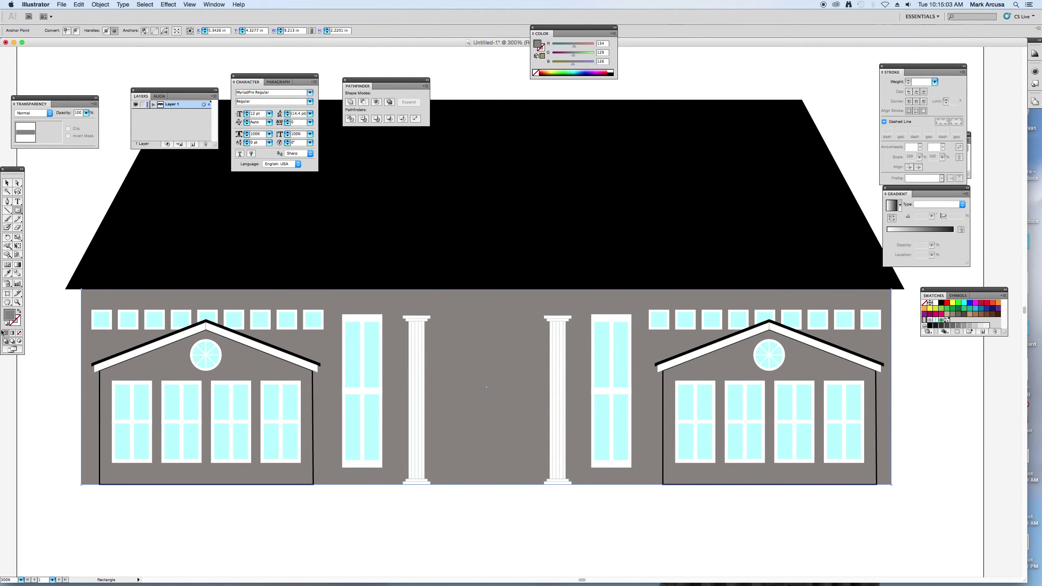
{"action": "left_click", "coordinate": [17, 313]}
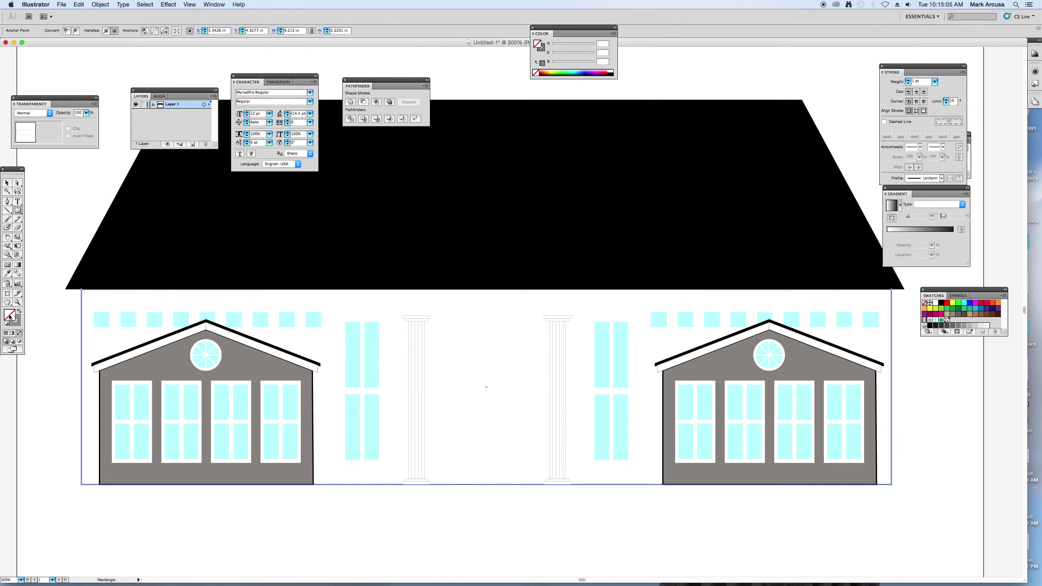
{"action": "left_click", "coordinate": [18, 313]}
{"action": "left_click", "coordinate": [7, 182]}
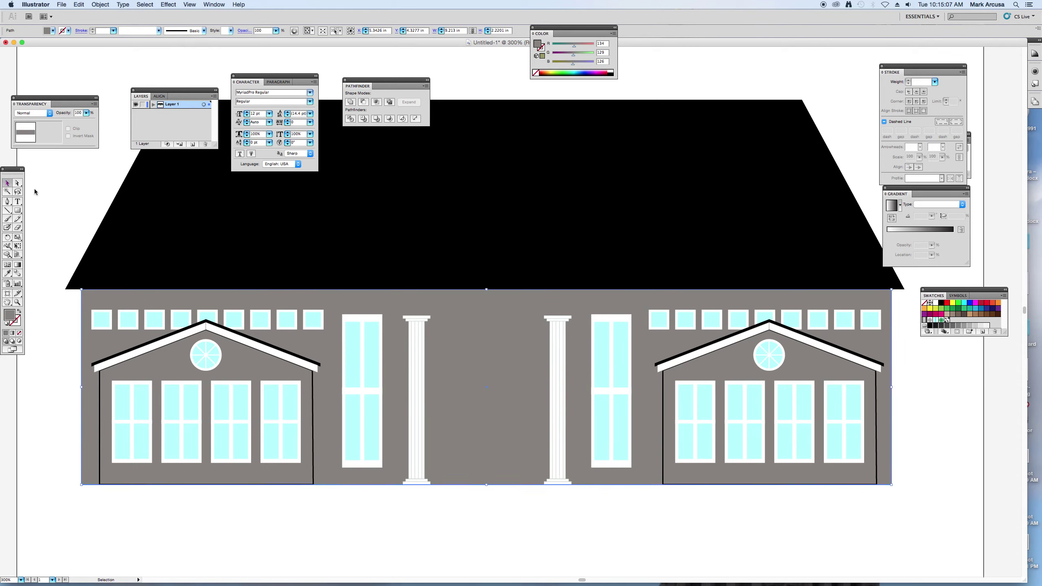
{"action": "left_click", "coordinate": [35, 191]}
- Draw a thin white rectangle with a grey outline, about 9.6 in wide, along the roof's bottom edge as trim
{"action": "left_click", "coordinate": [18, 211]}
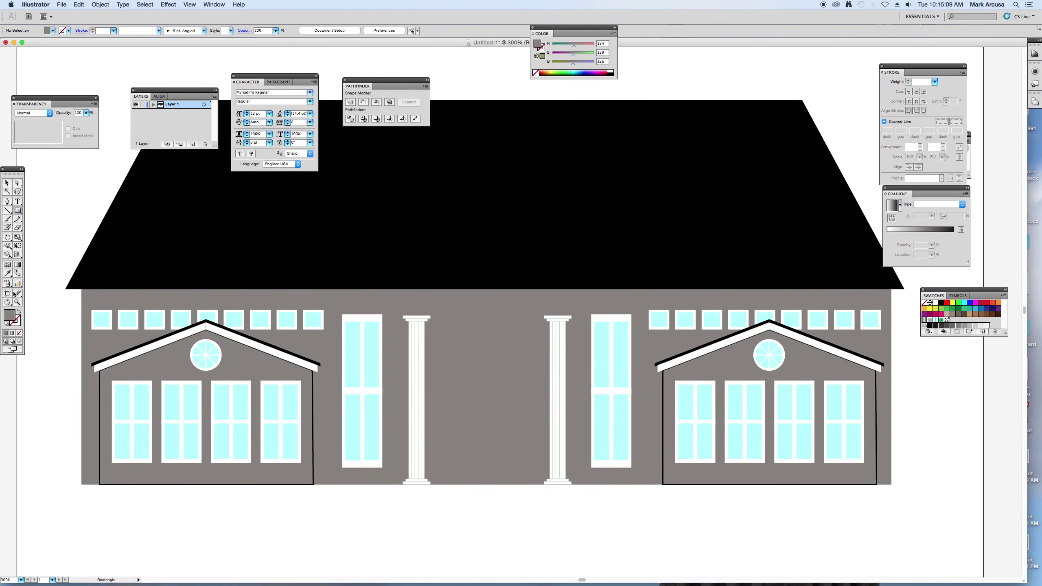
{"action": "left_click", "coordinate": [18, 313]}
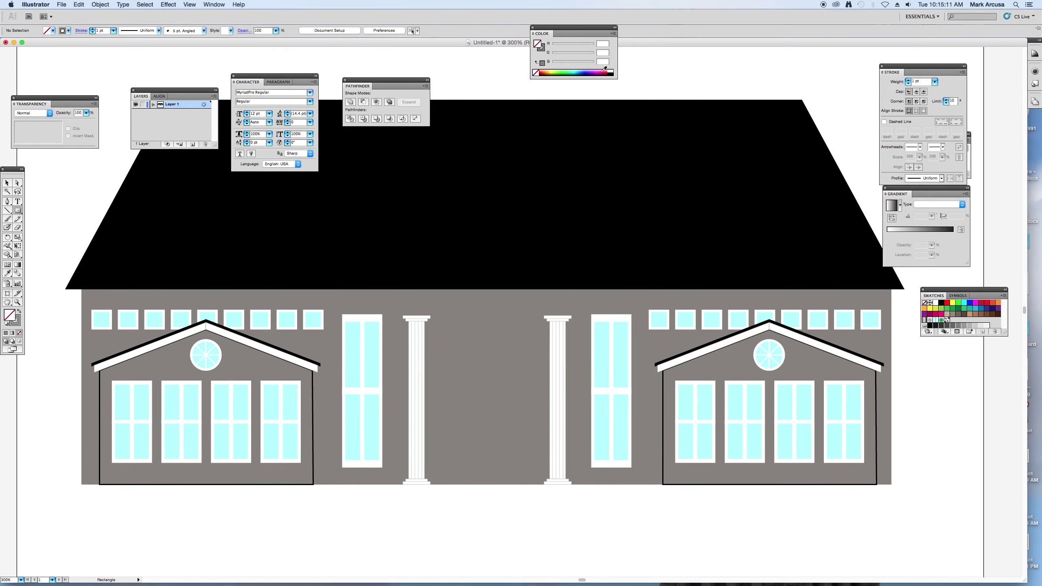
{"action": "left_click", "coordinate": [615, 69]}
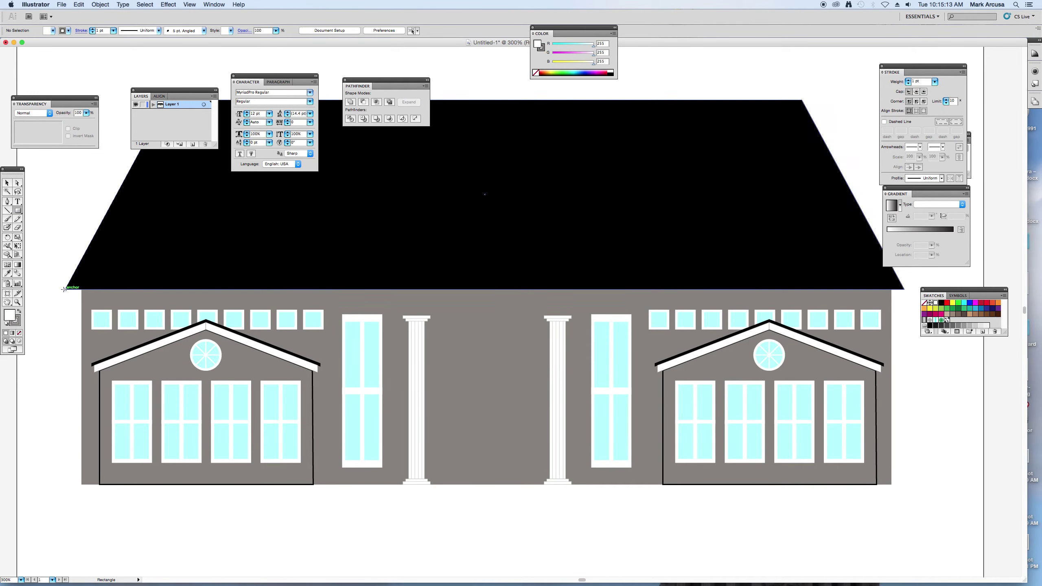
{"action": "left_click_drag", "start_coordinate": [63, 289], "coordinate": [907, 294]}
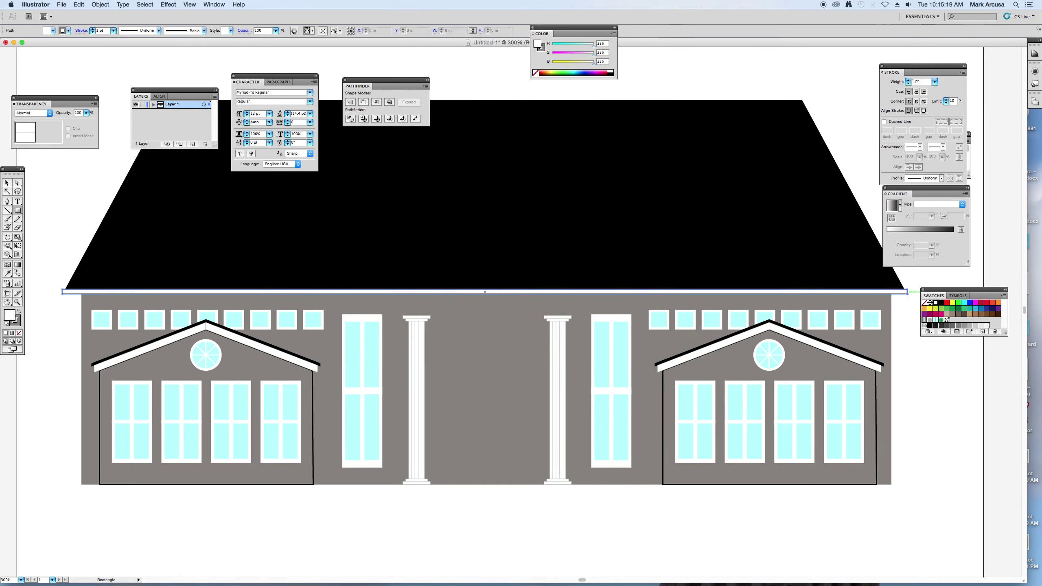
- Place a copy of the trim strip directly beneath it, about 0.1 in tall and slightly narrower at both ends, and deselect it
{"action": "left_click", "coordinate": [6, 184]}
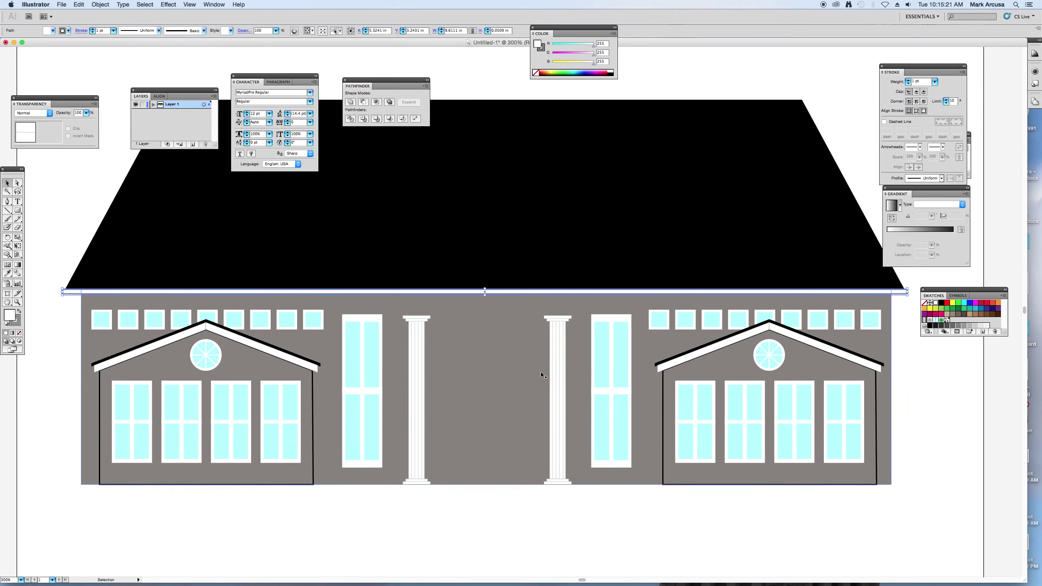
{"action": "left_click_drag", "start_coordinate": [486, 293], "coordinate": [485, 304]}
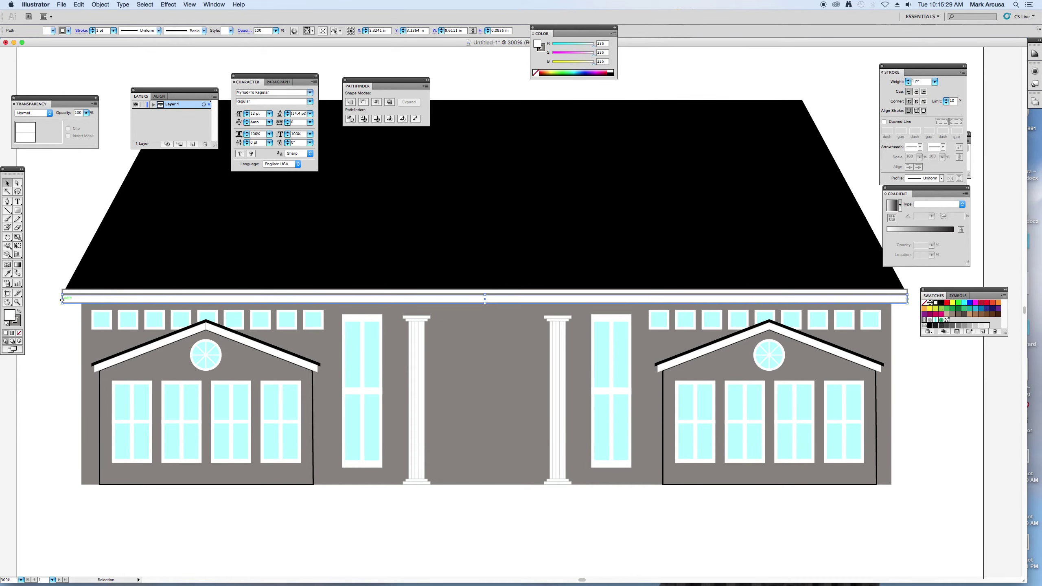
{"action": "left_click_drag", "start_coordinate": [63, 299], "coordinate": [65, 299]}
{"action": "left_click", "coordinate": [60, 330]}
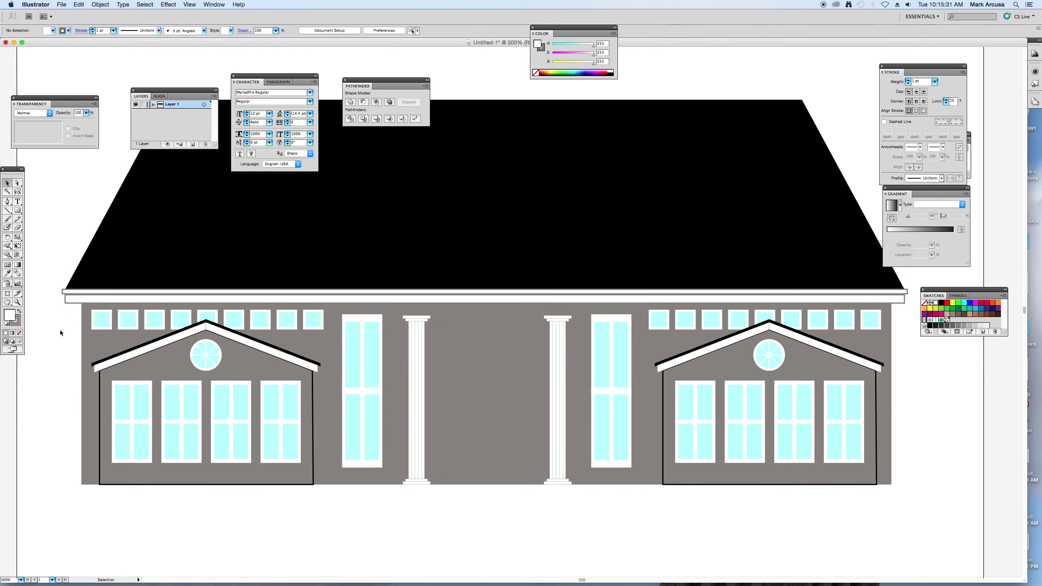
- Group the two entrance columns and stretch them upward to meet the underside of the roof trim
{"action": "left_click", "coordinate": [419, 335]}
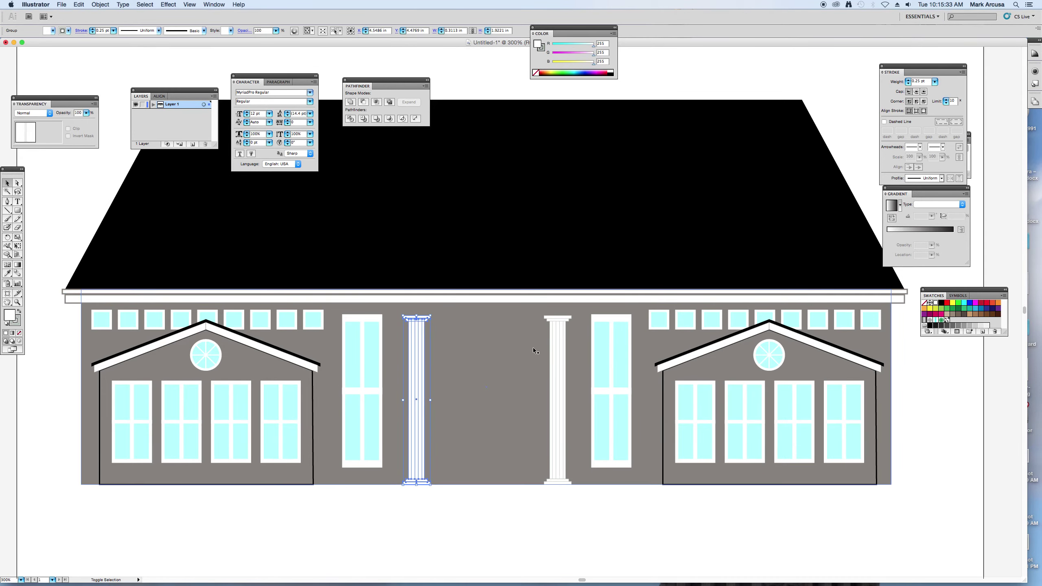
{"action": "left_click", "coordinate": [558, 348], "text": "shift"}
{"action": "key", "text": "super+g"}
{"action": "left_click_drag", "start_coordinate": [486, 314], "coordinate": [488, 302]}
{"action": "left_click", "coordinate": [513, 505]}
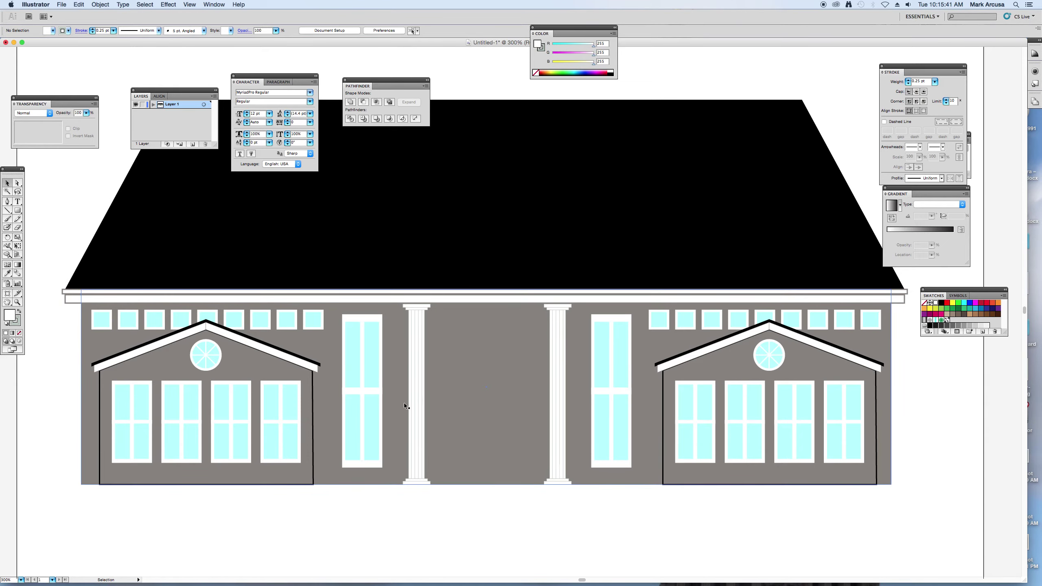
- Place a copy of the left gable's round window high between the columns, enlarged to about 0.63 in across
{"action": "left_click", "coordinate": [209, 355]}
{"action": "left_click_drag", "start_coordinate": [209, 355], "coordinate": [492, 352]}
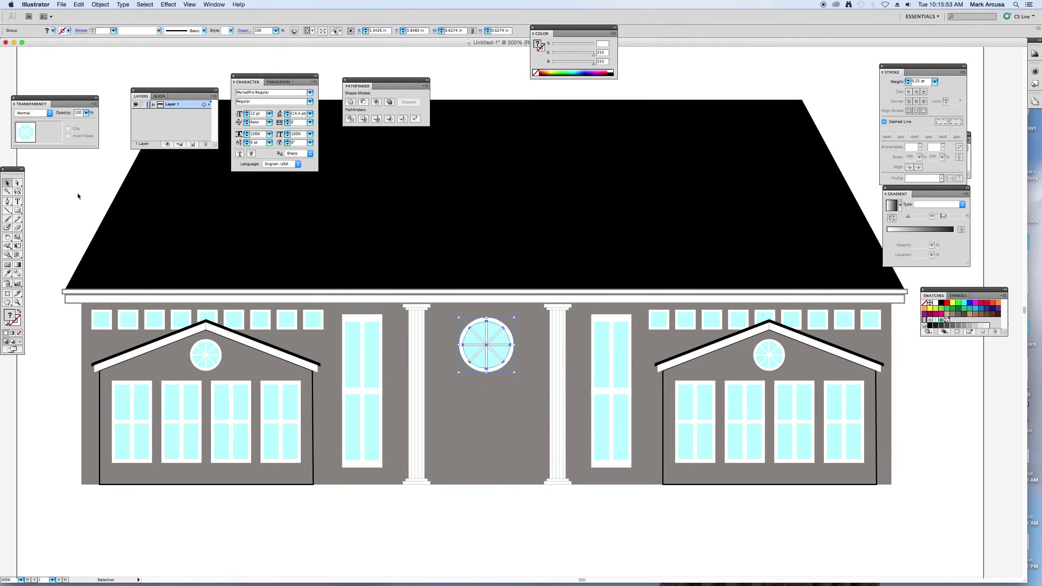
- Draw a rectangle about 0.87 by 0.74 in below the central round window and fill it black with no stroke
{"action": "left_click_drag", "start_coordinate": [18, 210], "coordinate": [29, 211]}
{"action": "left_click_drag", "start_coordinate": [449, 391], "coordinate": [524, 456]}
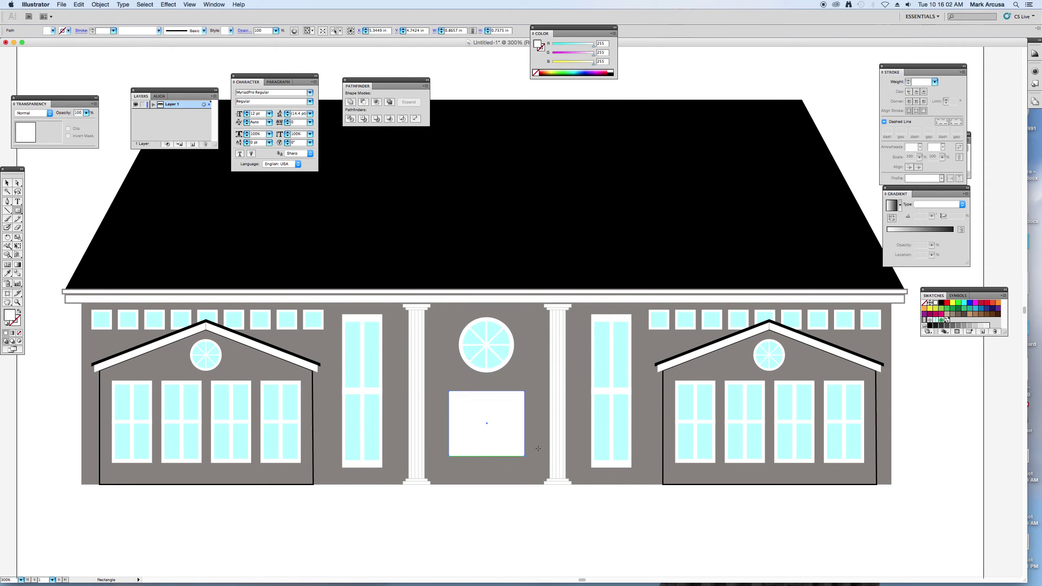
{"action": "left_click", "coordinate": [941, 303]}
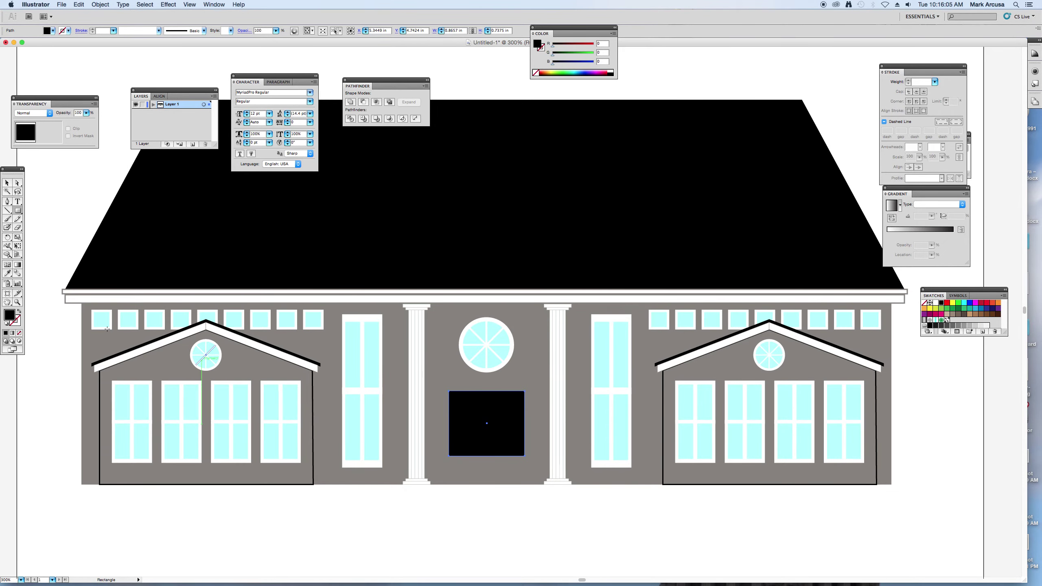
- Paste a copy of the black door rectangle in front and shrink it to about 0.1 by 0.18 in at the upper-left corner
{"action": "left_click", "coordinate": [18, 303]}
{"action": "left_click_drag", "start_coordinate": [427, 379], "coordinate": [550, 460]}
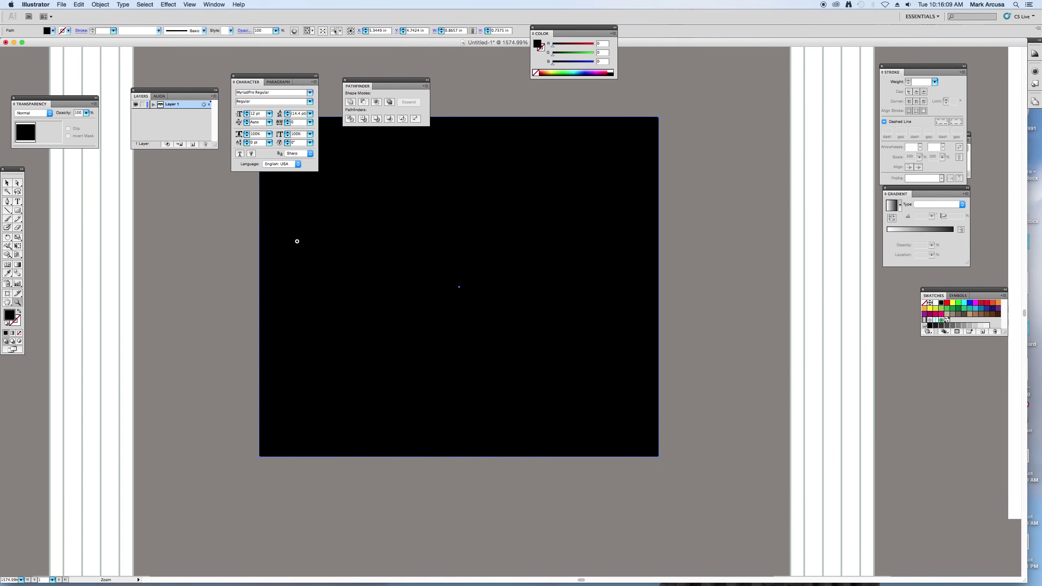
{"action": "left_click_drag", "start_coordinate": [307, 256], "coordinate": [328, 289]}
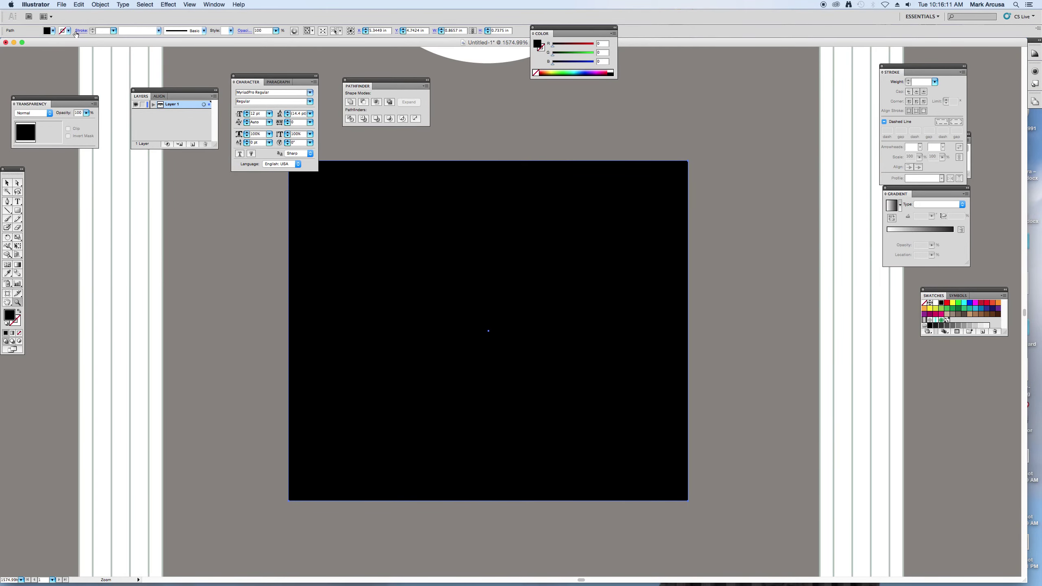
{"action": "left_click", "coordinate": [78, 4]}
{"action": "left_click", "coordinate": [95, 48]}
{"action": "left_click", "coordinate": [78, 4]}
{"action": "left_click", "coordinate": [101, 62]}
{"action": "left_click", "coordinate": [7, 185]}
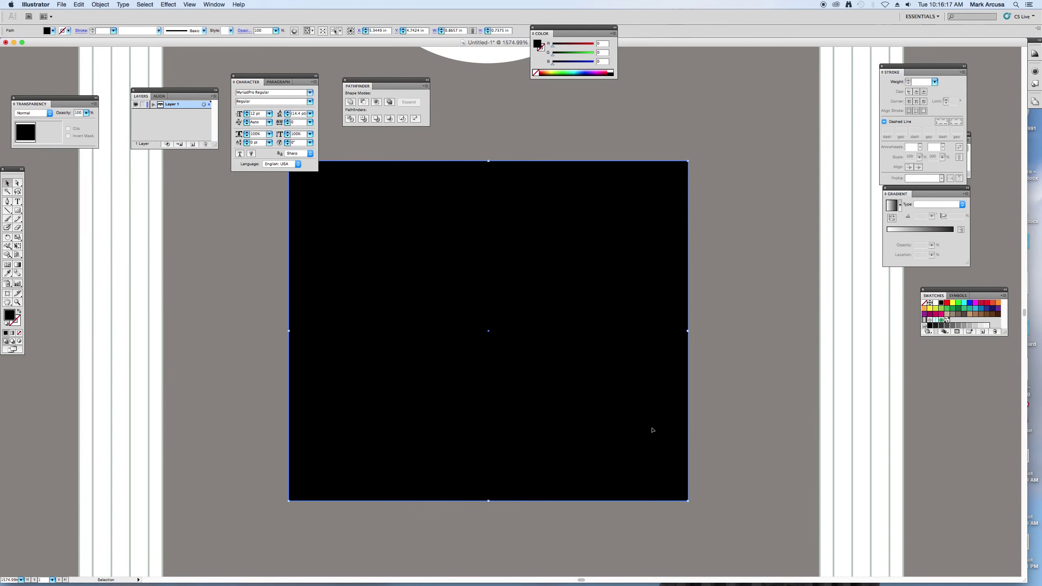
{"action": "left_click_drag", "start_coordinate": [691, 498], "coordinate": [335, 245]}
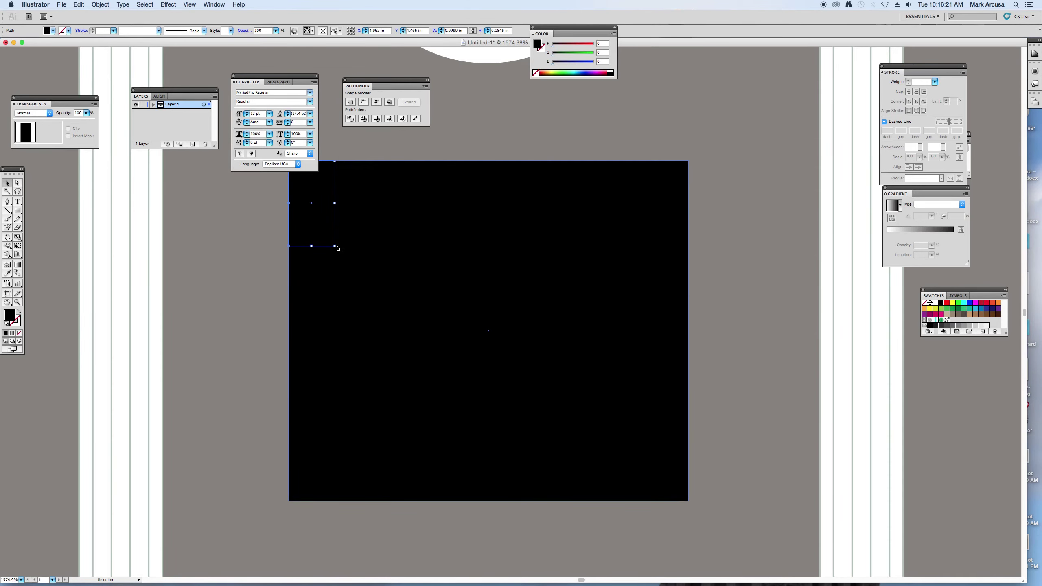
- Give the small door panel no fill and a 1 pt grey stroke of about RGB 116, 111, 109
{"action": "left_click", "coordinate": [18, 312]}
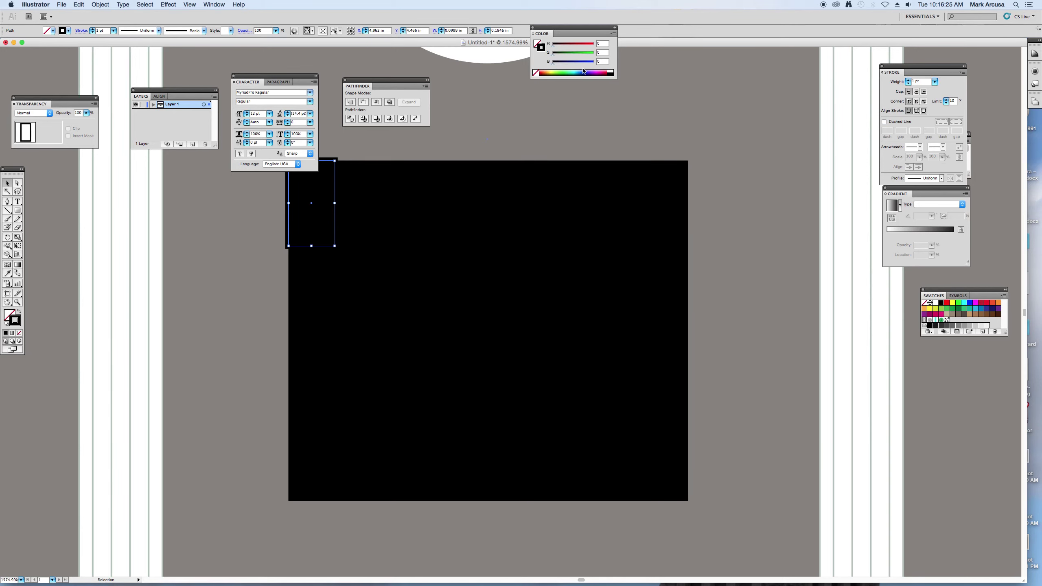
{"action": "left_click", "coordinate": [569, 52]}
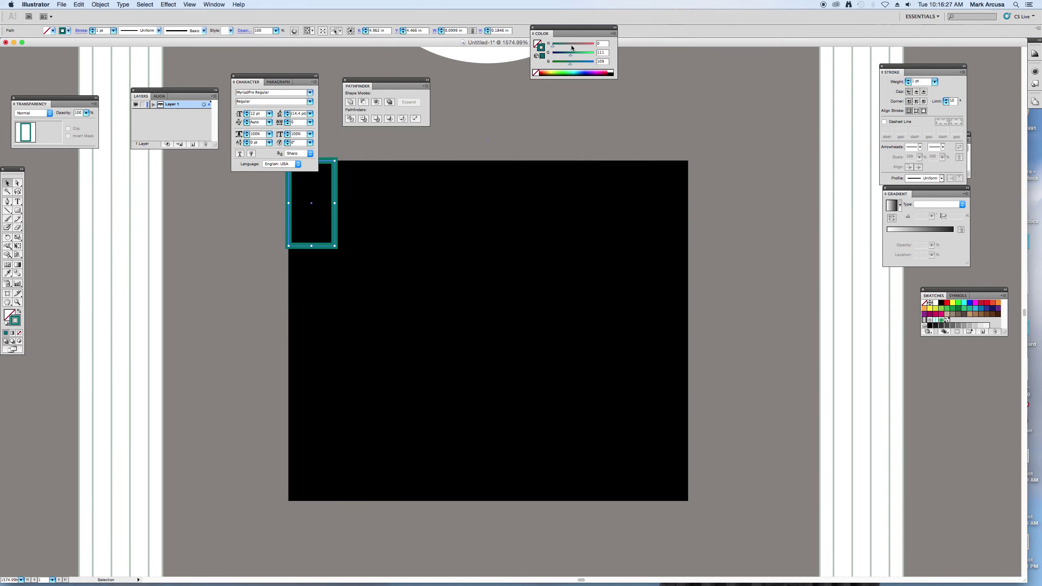
{"action": "left_click", "coordinate": [571, 44]}
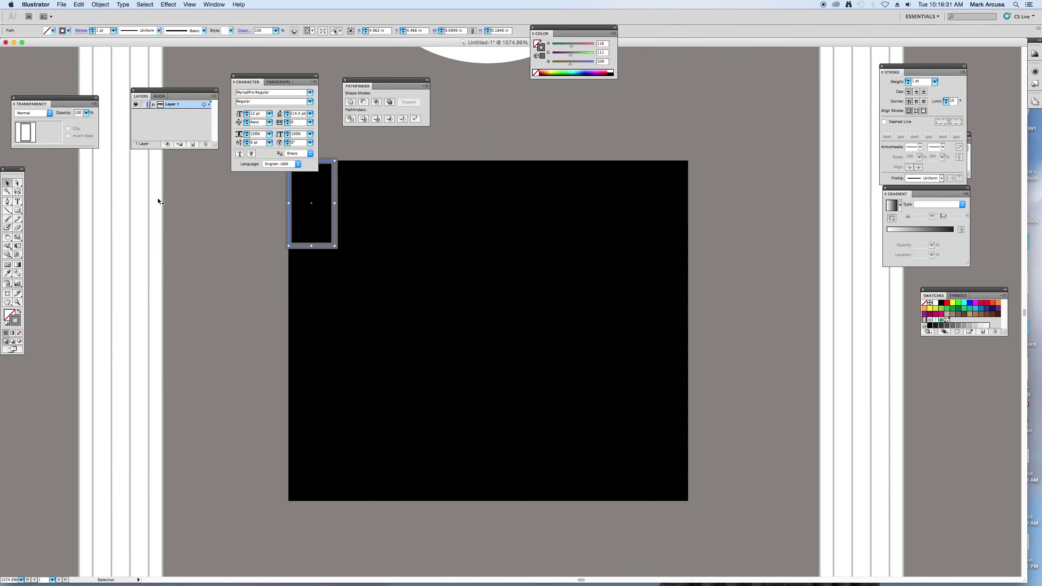
- Inset the grey panel outline from the door's upper-left corner and lengthen it downward to about 0.29 in
{"action": "left_click_drag", "start_coordinate": [335, 211], "coordinate": [355, 243]}
{"action": "left_click_drag", "start_coordinate": [331, 278], "coordinate": [331, 326]}
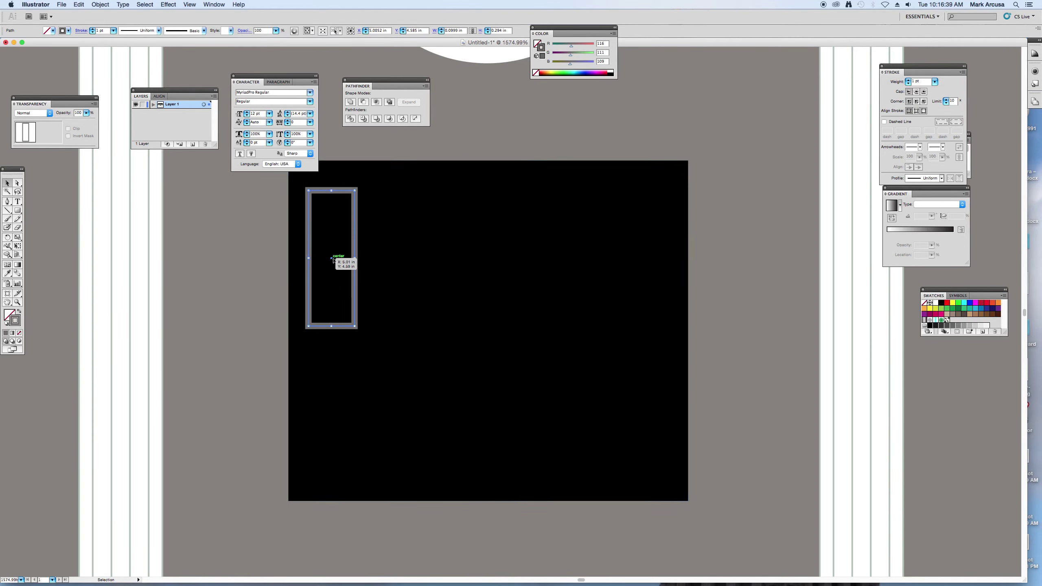
- Copy the panel outline into a two-by-two arrangement on the door's left half and group the four panels
{"action": "left_click_drag", "start_coordinate": [331, 258], "coordinate": [352, 410]}
{"action": "left_click", "coordinate": [355, 259], "text": "shift"}
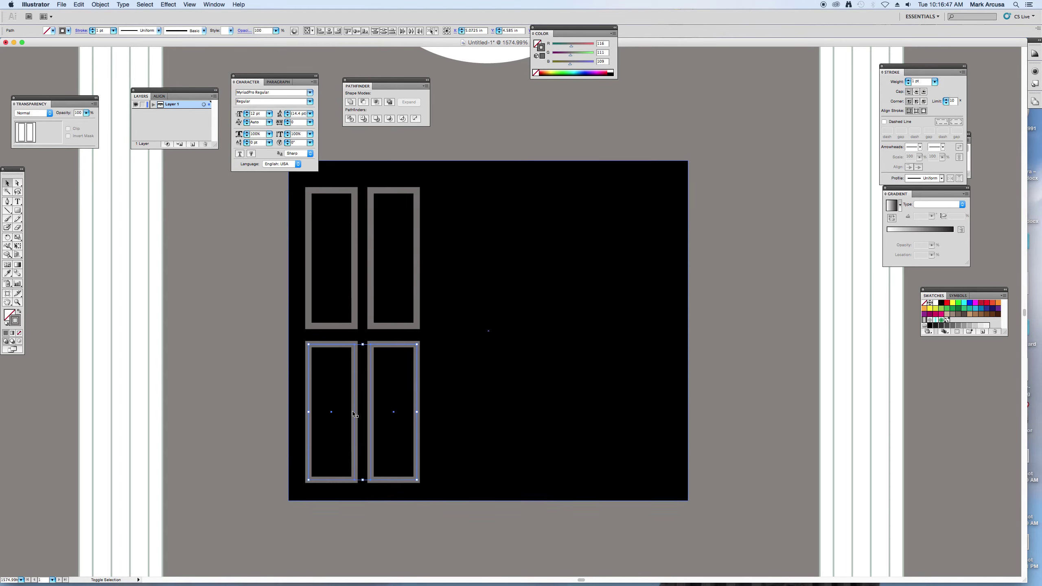
{"action": "left_click", "coordinate": [356, 305], "text": "shift"}
{"action": "left_click", "coordinate": [372, 303], "text": "shift"}
{"action": "right_click", "coordinate": [369, 302]}
{"action": "left_click", "coordinate": [384, 340]}
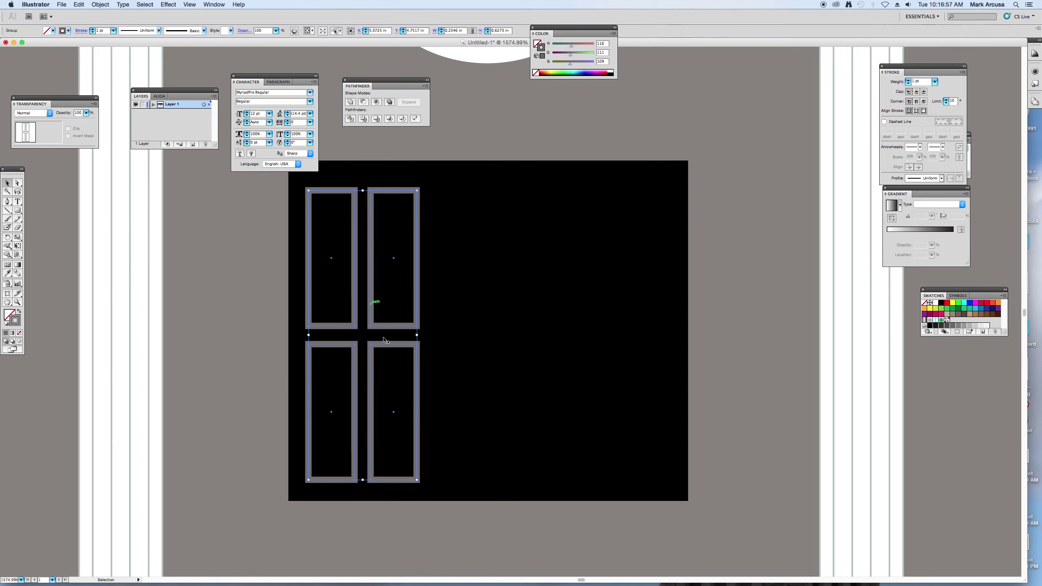
- Widen the left panel group to about 0.28 in and place a matching copy on the door's right half
{"action": "left_click_drag", "start_coordinate": [380, 323], "coordinate": [620, 317]}
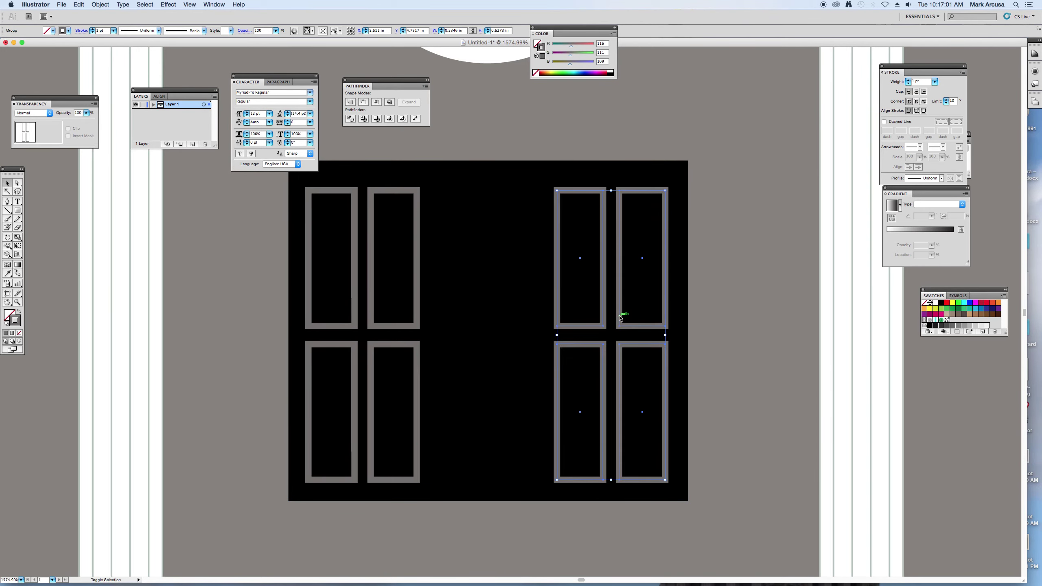
{"action": "key", "text": "Delete"}
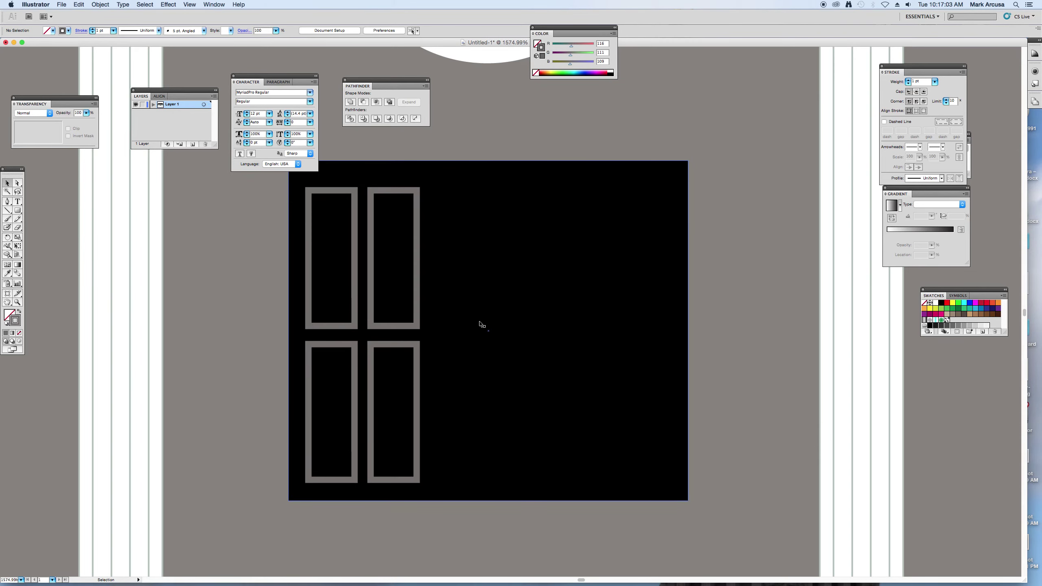
{"action": "left_click", "coordinate": [421, 318]}
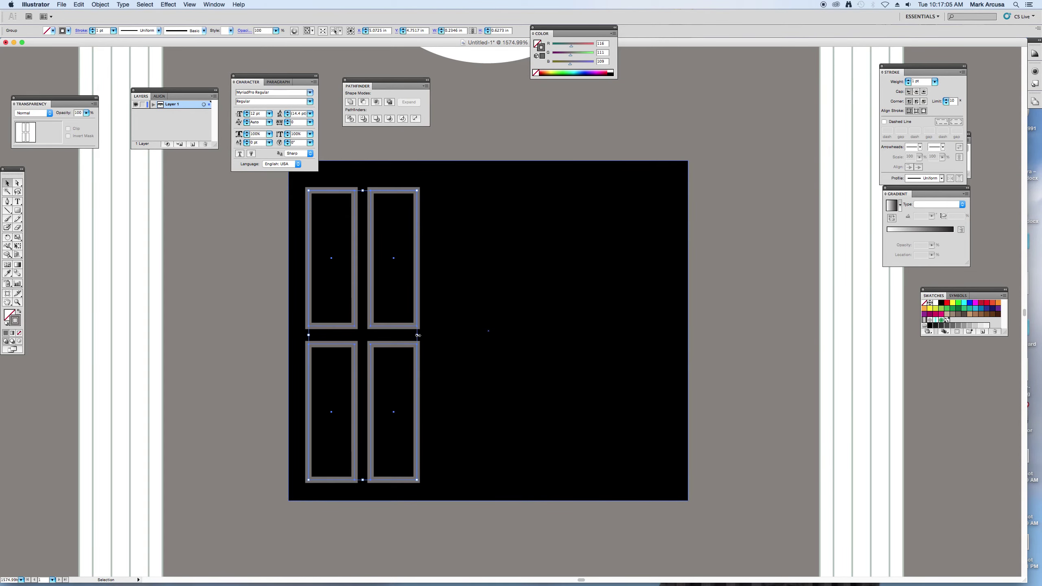
{"action": "left_click_drag", "start_coordinate": [418, 335], "coordinate": [631, 323]}
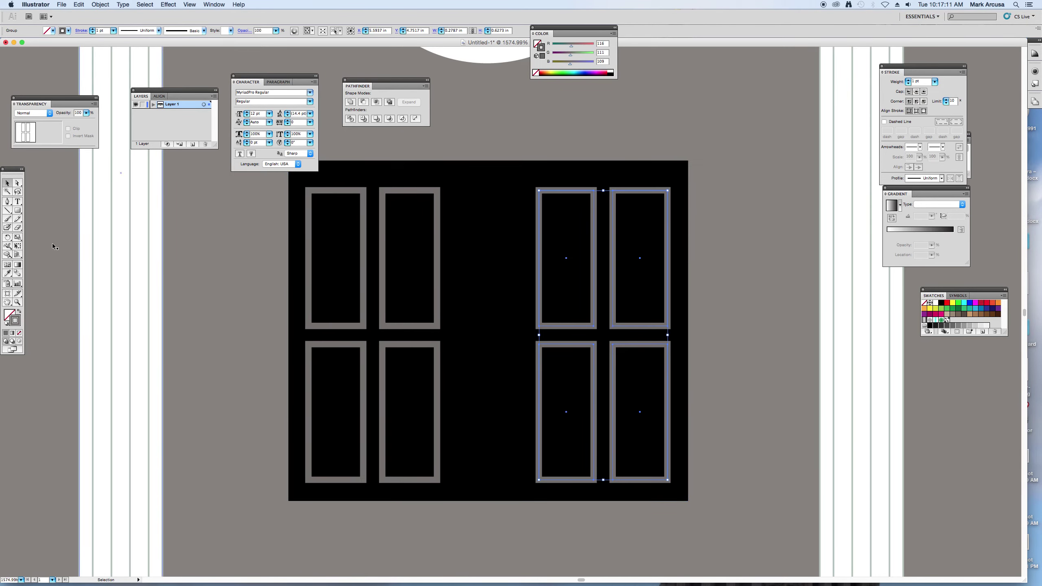
- Draw a vertical 1 pt grey line down the door's centre from top to bottom, deselect it, and choose the Ellipse tool
{"action": "left_click", "coordinate": [8, 211]}
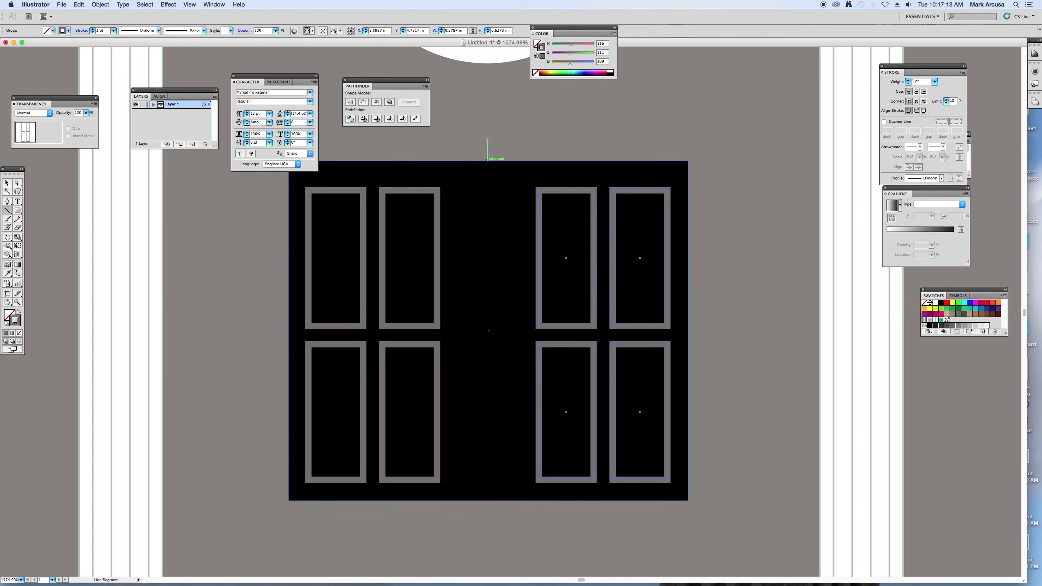
{"action": "left_click_drag", "start_coordinate": [488, 164], "coordinate": [501, 501]}
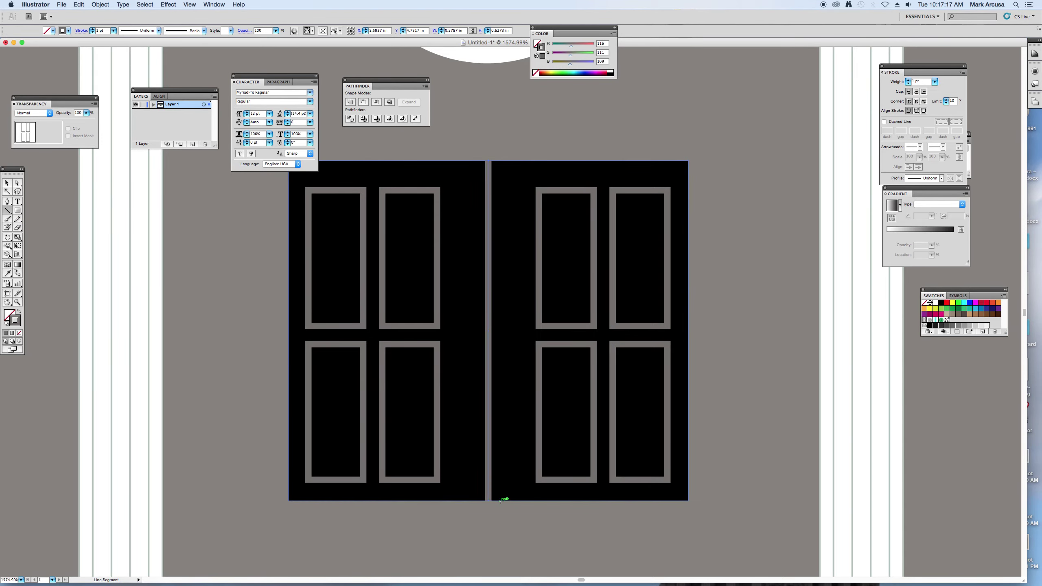
{"action": "left_click_drag", "start_coordinate": [17, 208], "coordinate": [46, 231]}
{"action": "left_click", "coordinate": [18, 312]}
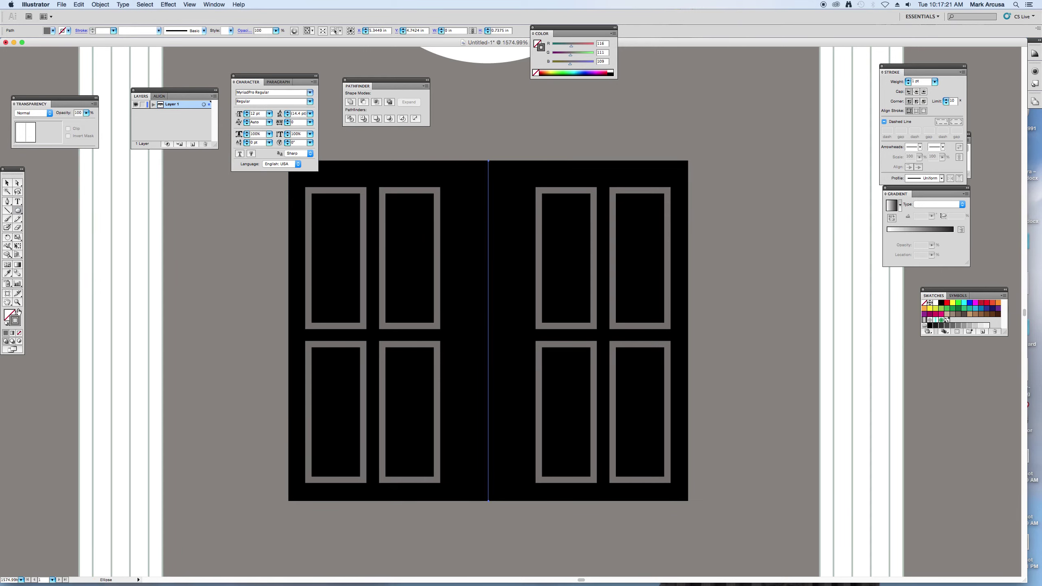
{"action": "left_click", "coordinate": [18, 312]}
{"action": "key", "text": "super+shift+a"}
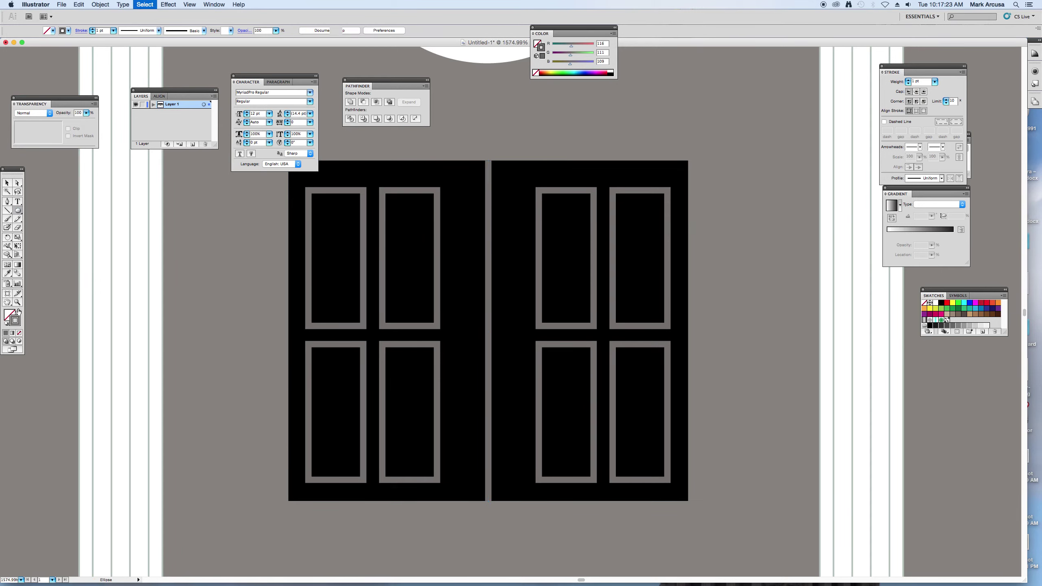
- Draw a small grey doorknob circle, about 0.044 in across, beside the door's centre line and mirror its position with a copy on the other half
{"action": "left_click", "coordinate": [19, 312]}
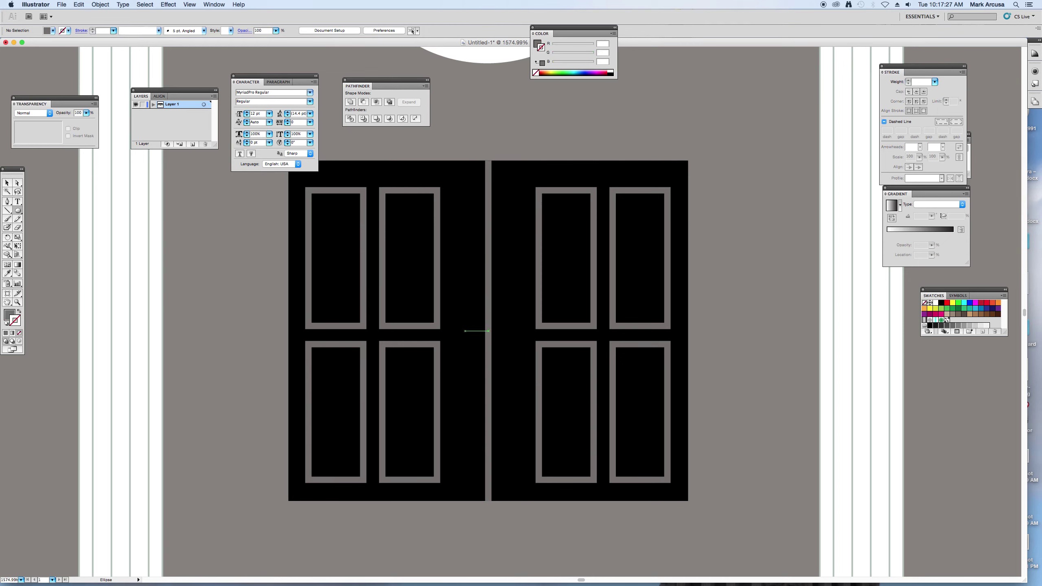
{"action": "left_click_drag", "start_coordinate": [475, 344], "coordinate": [453, 323]}
{"action": "left_click", "coordinate": [6, 183]}
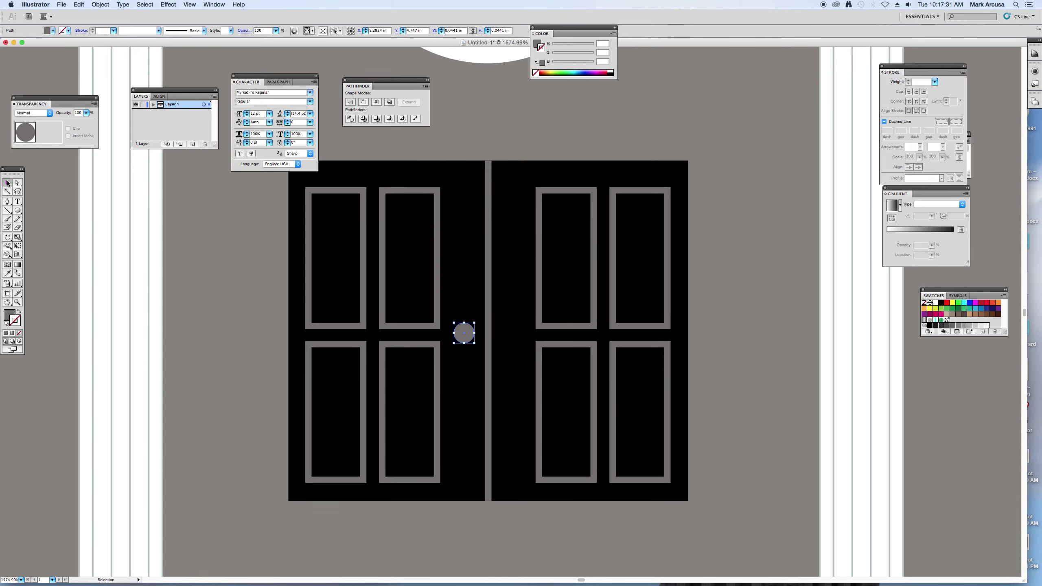
{"action": "left_click_drag", "start_coordinate": [471, 335], "coordinate": [517, 337]}
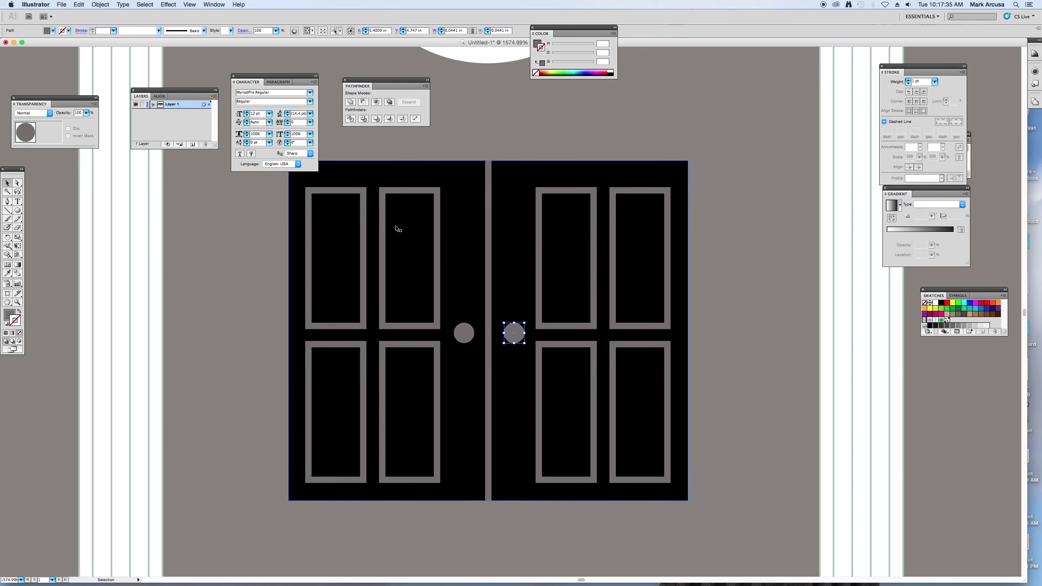
- Paste a copy of the black door rectangle behind it, fill it white and enlarge it from the centre to about 0.92 by 0.78 in
{"action": "left_click", "coordinate": [388, 169]}
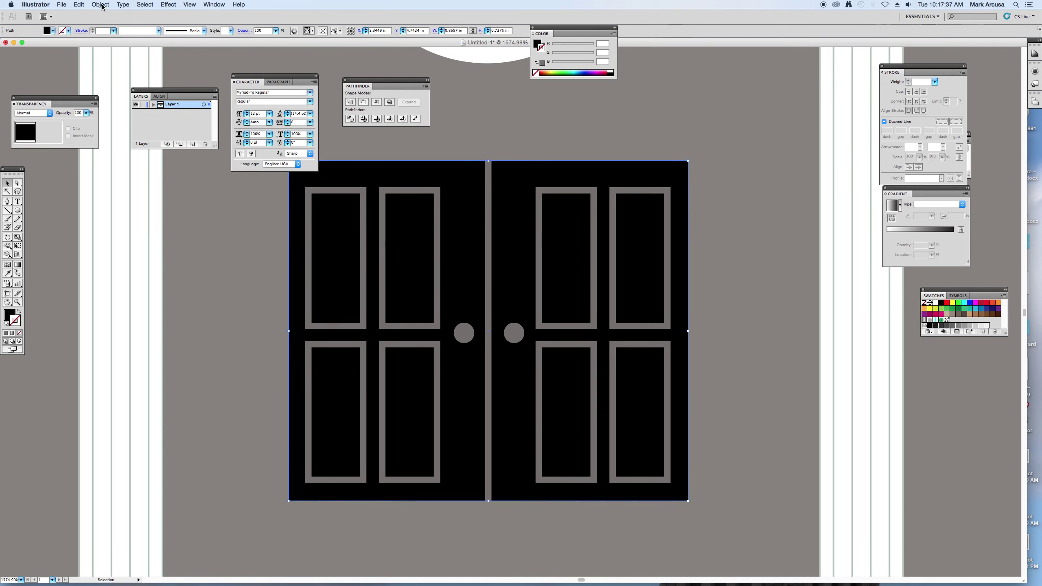
{"action": "left_click", "coordinate": [79, 5]}
{"action": "left_click", "coordinate": [83, 3]}
{"action": "left_click", "coordinate": [83, 3]}
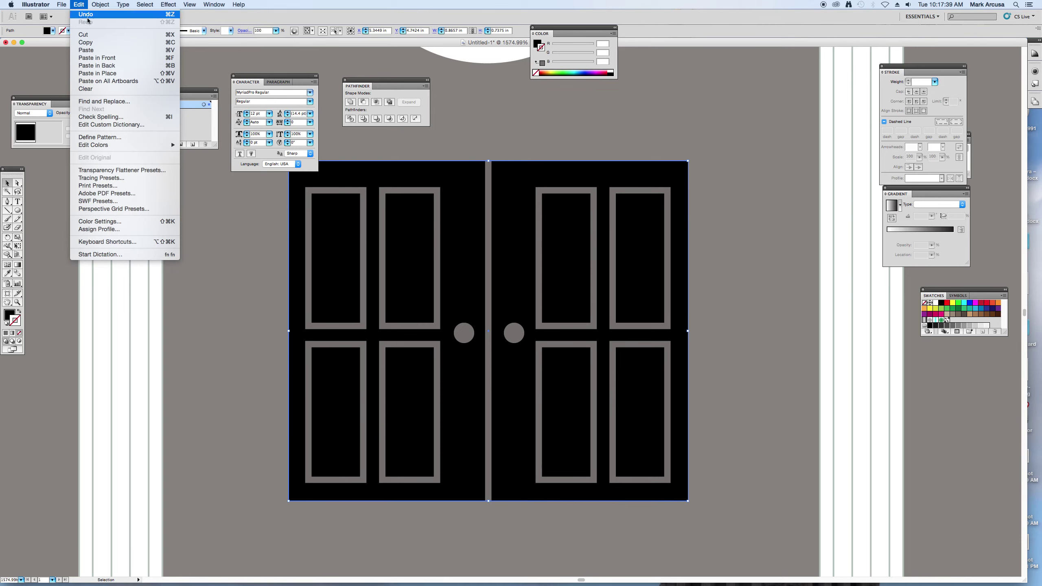
{"action": "left_click", "coordinate": [93, 69]}
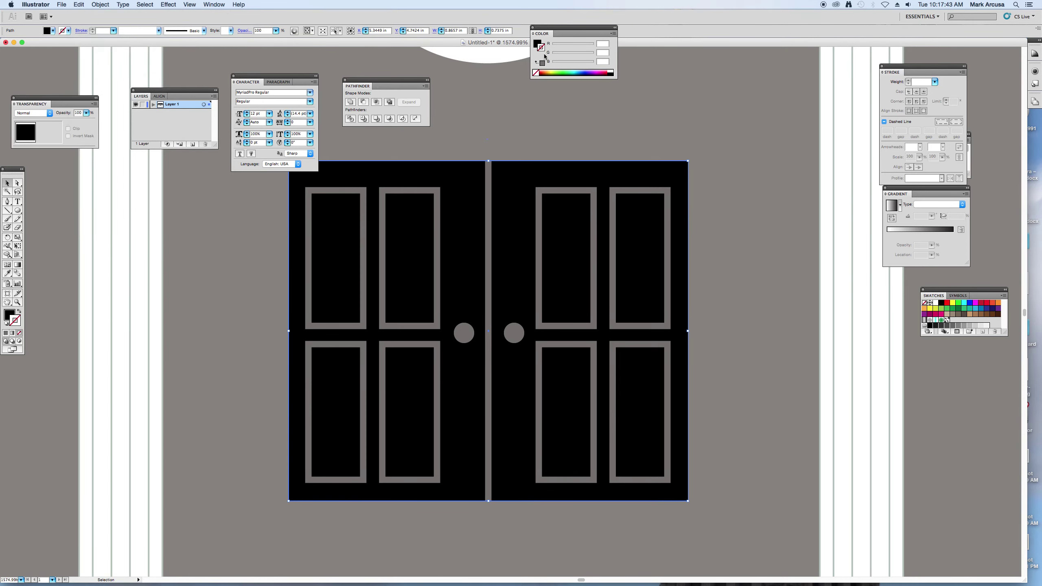
{"action": "left_click", "coordinate": [537, 44]}
{"action": "left_click", "coordinate": [611, 70]}
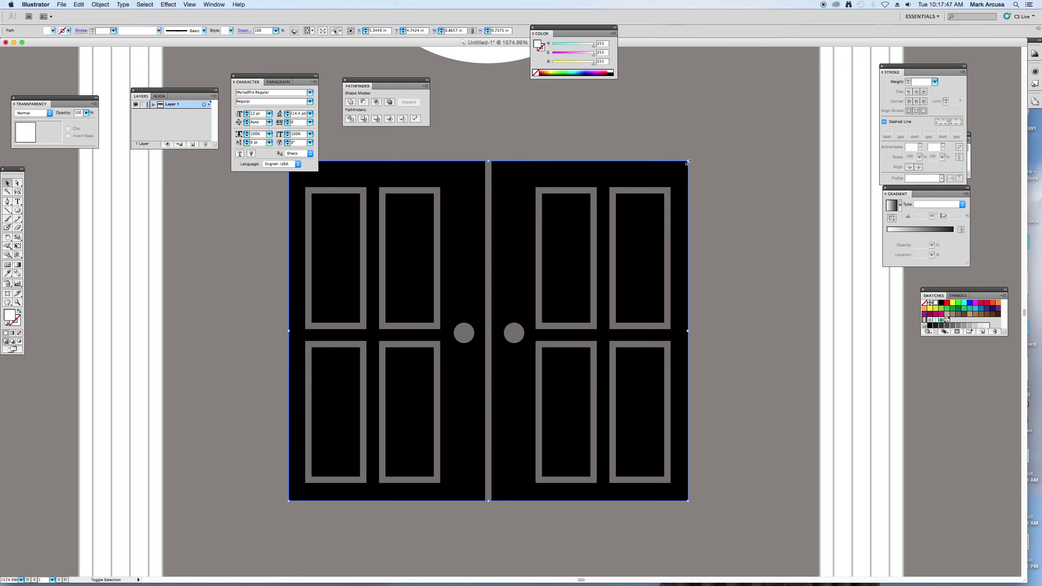
{"action": "left_click_drag", "start_coordinate": [687, 162], "coordinate": [700, 151]}
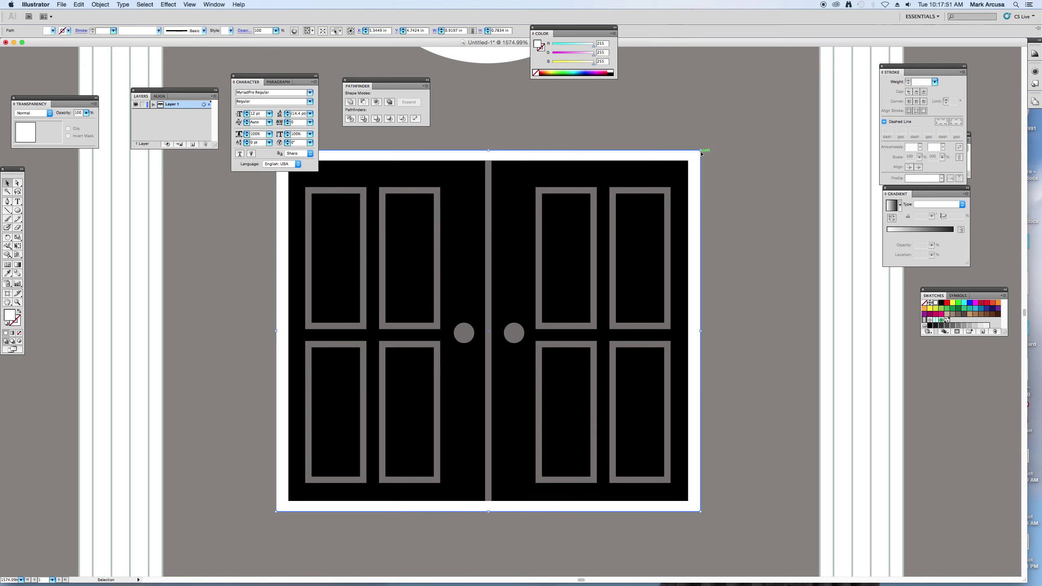
- Give the white door frame a light grey outline of RGB 201, 202, 202 with a 0.25 pt weight
{"action": "left_click", "coordinate": [18, 322]}
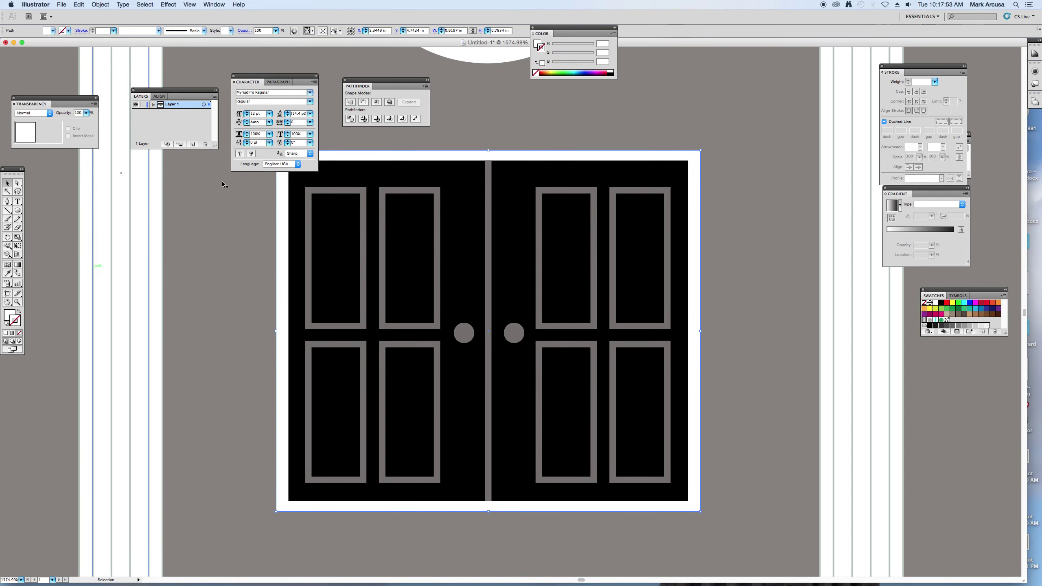
{"action": "left_click", "coordinate": [586, 61]}
{"action": "left_click", "coordinate": [585, 44]}
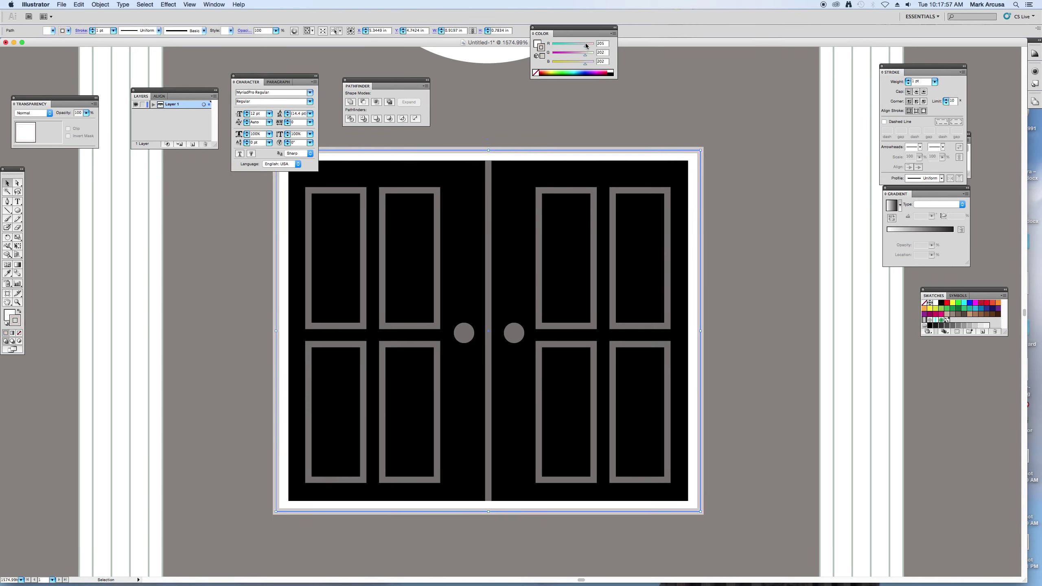
{"action": "left_click", "coordinate": [113, 31]}
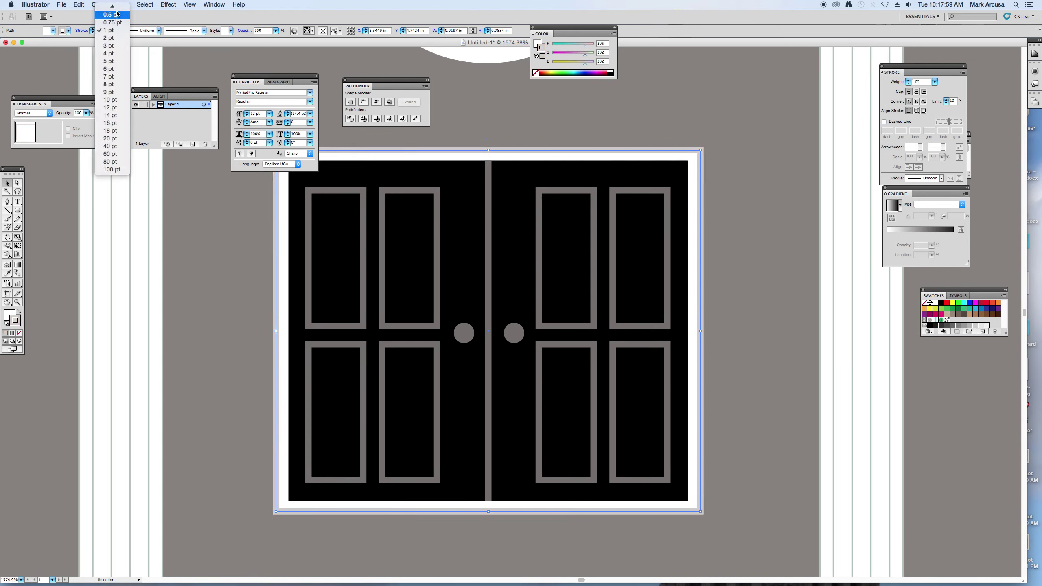
{"action": "left_click", "coordinate": [119, 11]}
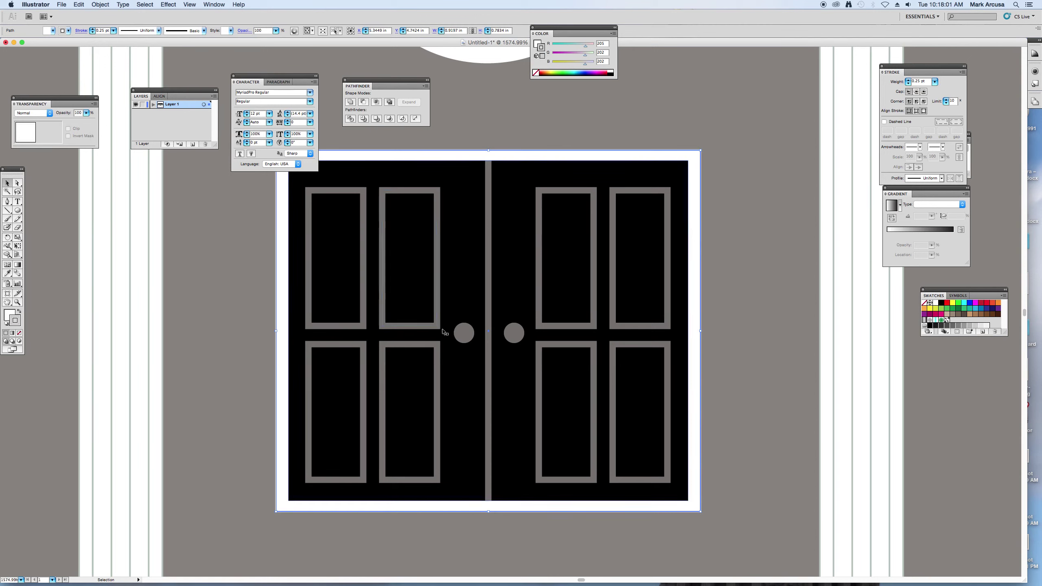
- Try to enlarge the black door rectangle to about 0.895 by 0.76 in within the white frame
{"action": "key", "text": "a"}
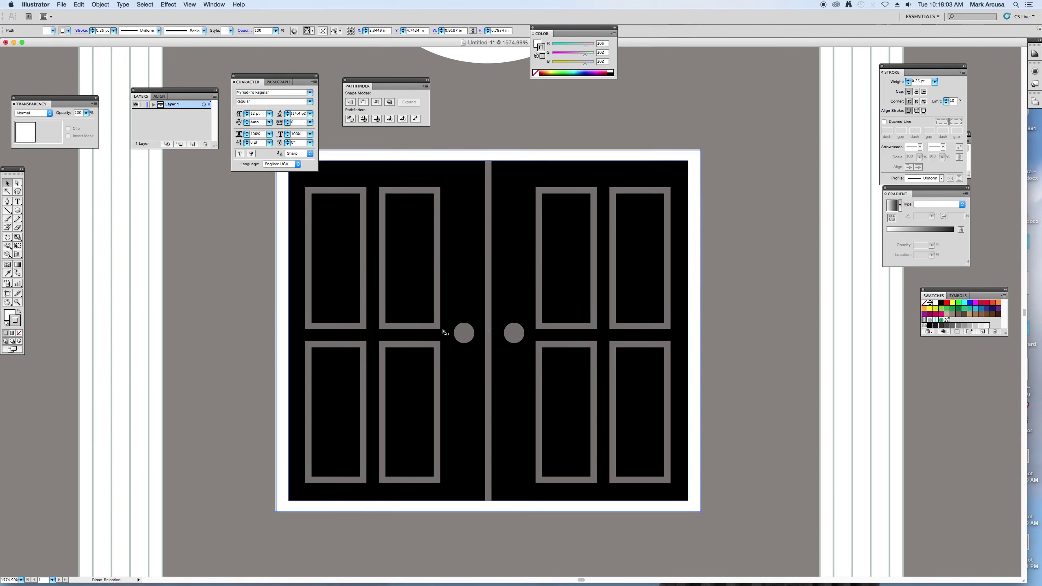
{"action": "key", "text": "v"}
{"action": "left_click", "coordinate": [445, 331]}
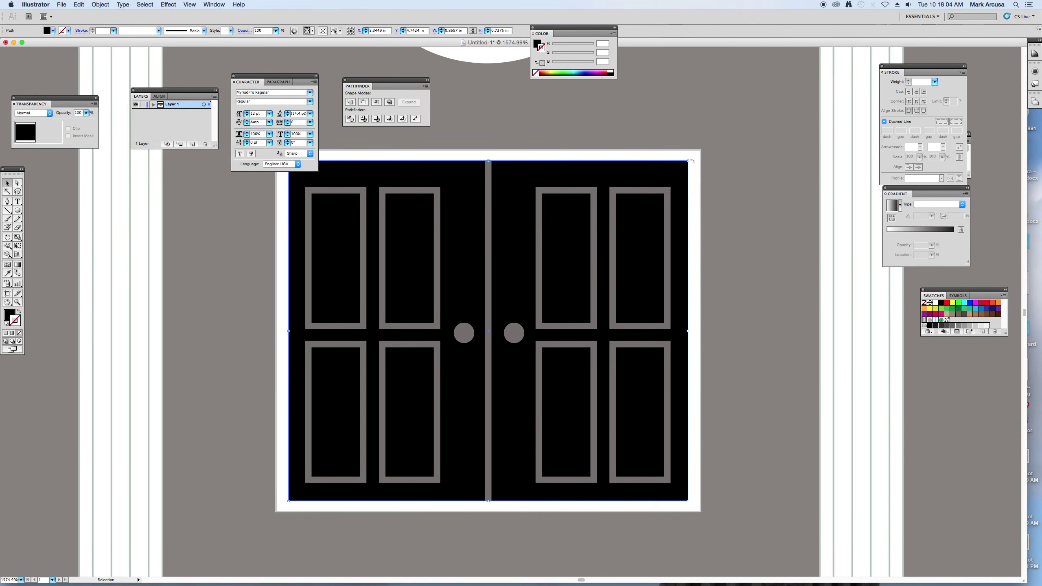
{"action": "left_click_drag", "start_coordinate": [690, 160], "coordinate": [695, 154]}
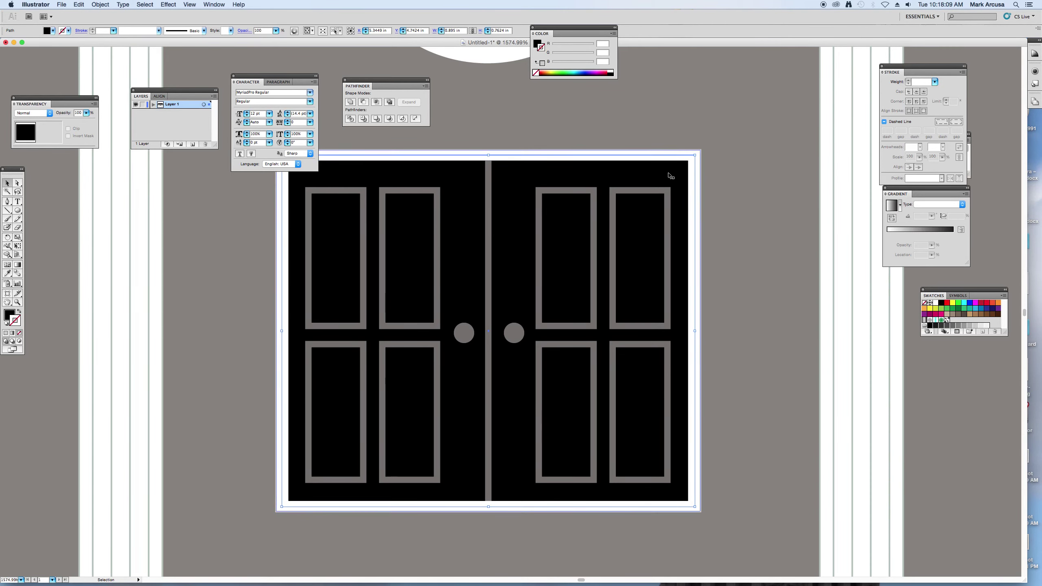
{"action": "left_click", "coordinate": [444, 527]}
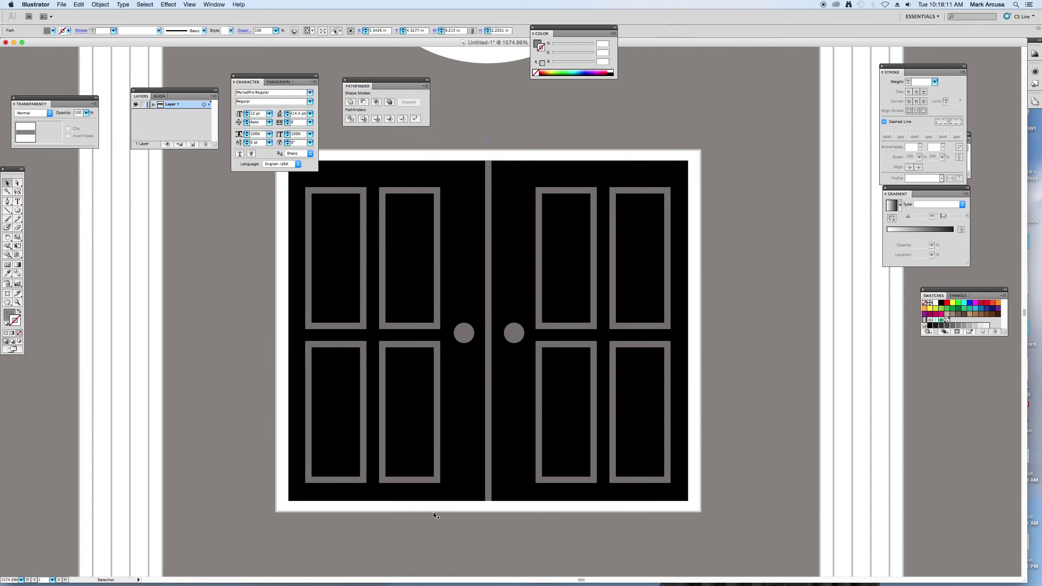
- Draw a rectangle about 0.92 by 0.08 in directly beneath the door frame and fill it light grey with RGB 202, 198, 194
{"action": "key", "text": "super+minus"}
{"action": "key", "text": "super+minus"}
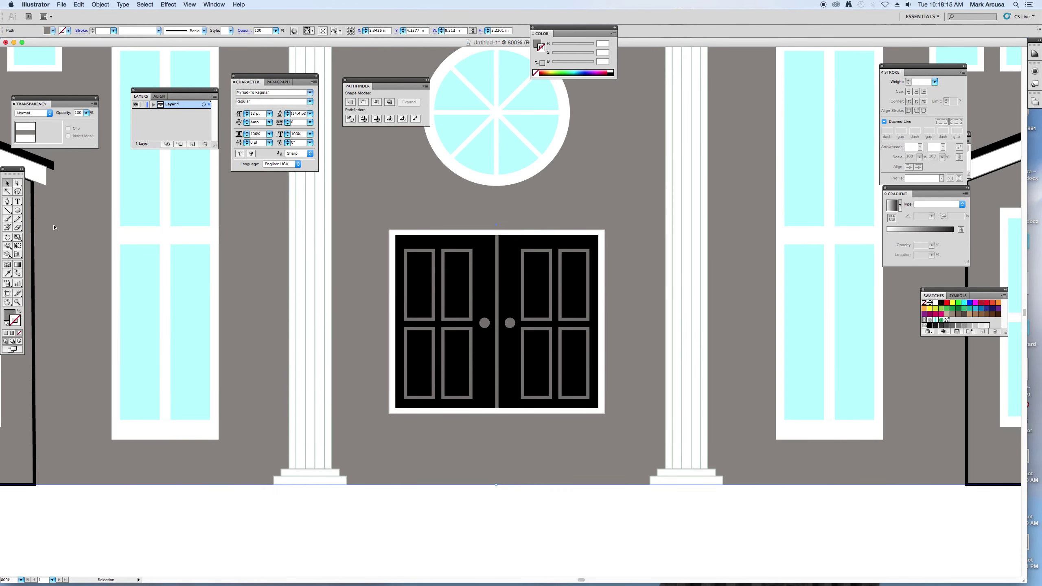
{"action": "left_click_drag", "start_coordinate": [17, 210], "coordinate": [48, 211]}
{"action": "left_click_drag", "start_coordinate": [390, 413], "coordinate": [604, 431]}
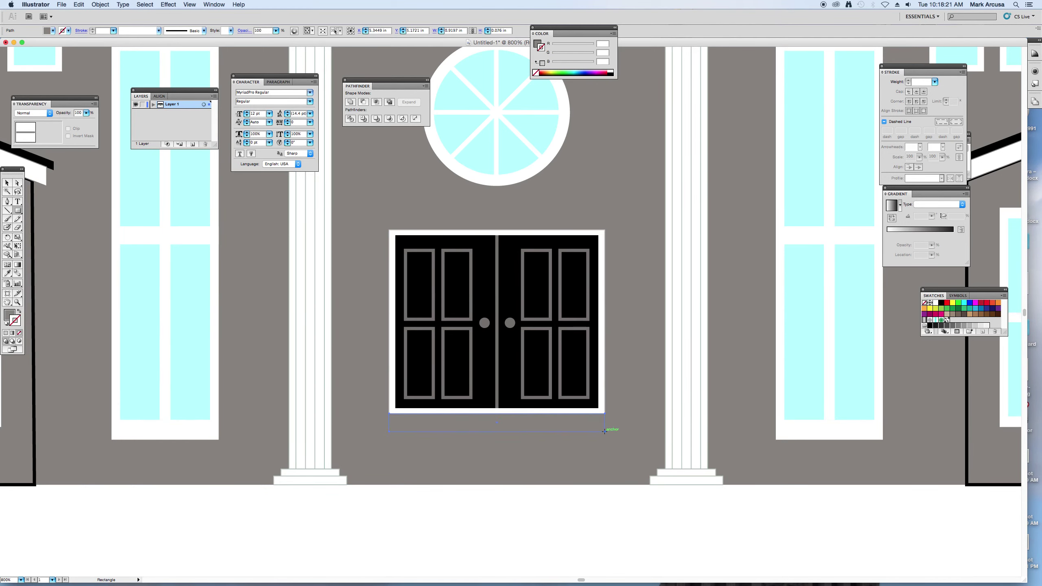
{"action": "left_click", "coordinate": [9, 314]}
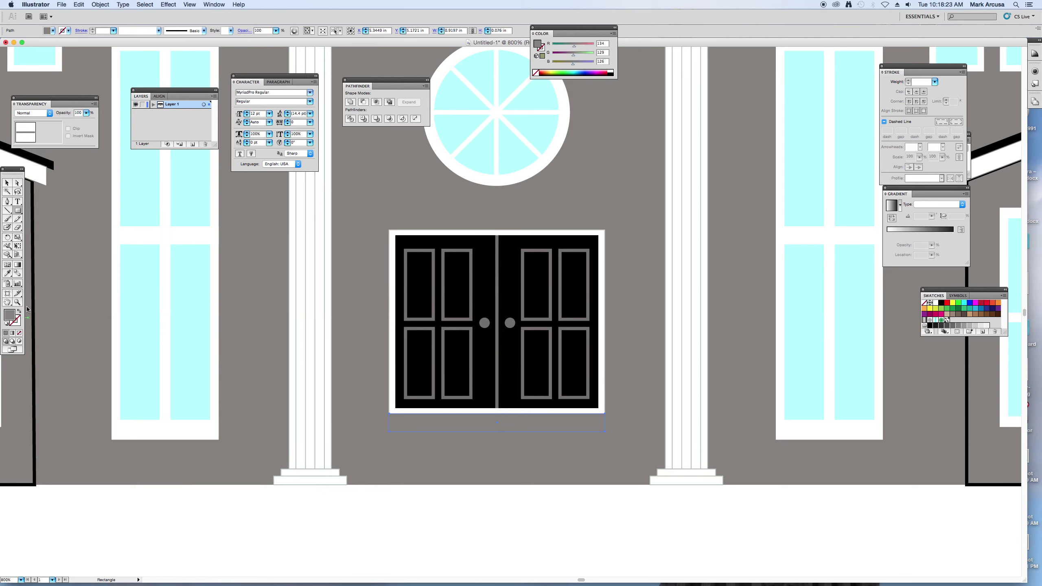
{"action": "left_click", "coordinate": [584, 53]}
{"action": "left_click", "coordinate": [585, 44]}
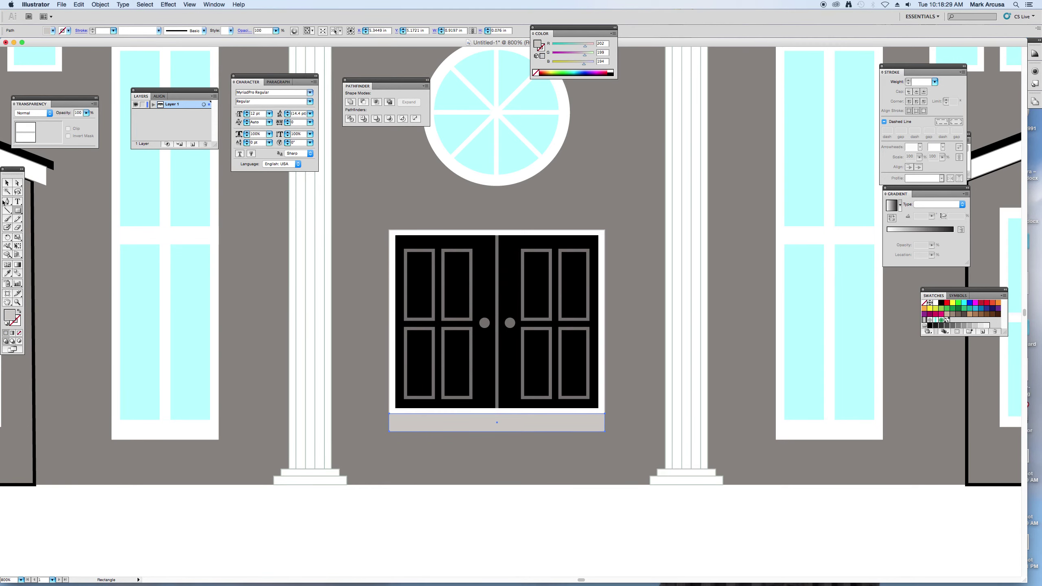
- Reduce the rectangle's height to about 0.0465 in and repeat it downward until seven stacked steps reach the base of the house
{"action": "left_click", "coordinate": [7, 185]}
{"action": "left_click_drag", "start_coordinate": [497, 432], "coordinate": [492, 433]}
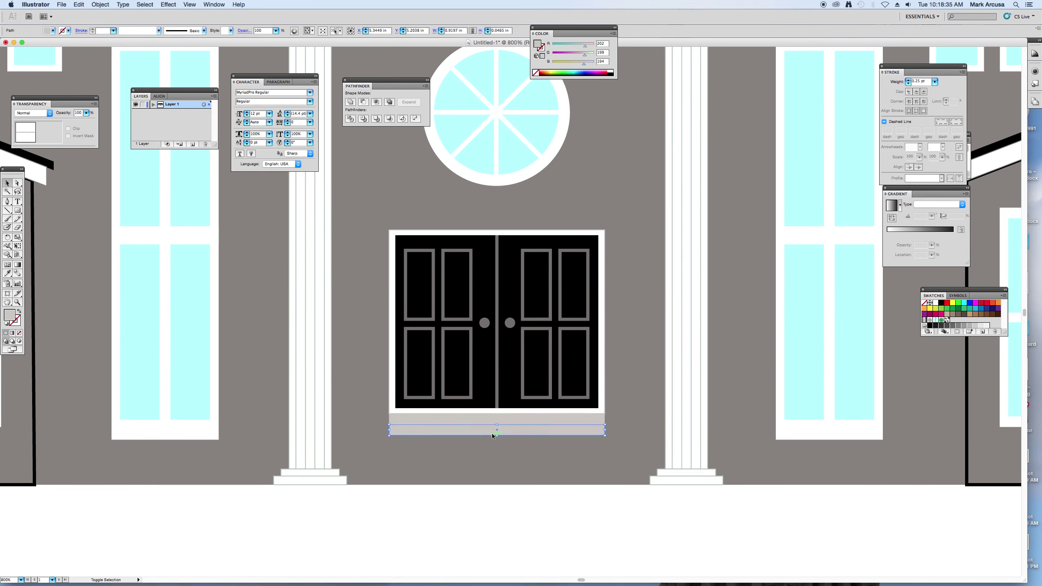
{"action": "key", "text": "super+d"}
{"action": "key", "text": "super+d"}
{"action": "key", "text": "super+d"}
{"action": "key", "text": "super+d"}
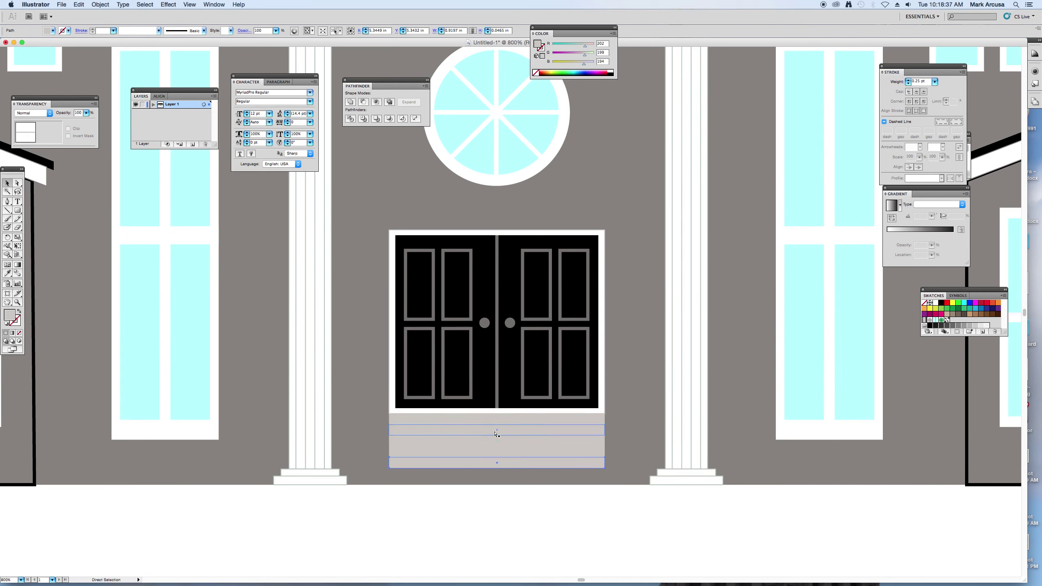
{"action": "key", "text": "super+d"}
{"action": "key", "text": "v"}
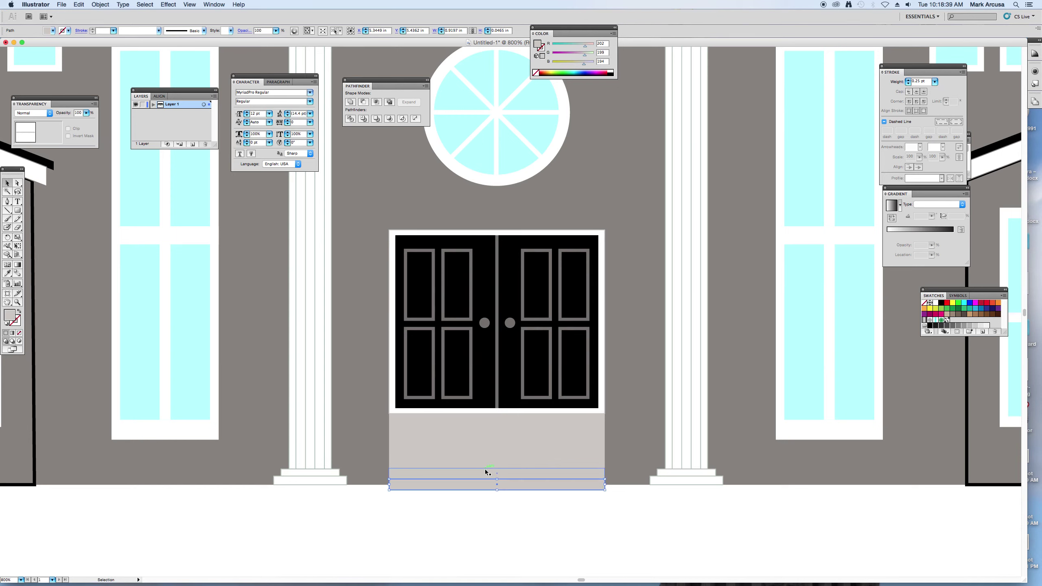
- Widen each lower step symmetrically by a growing amount so the stack forms a staircase that spreads towards the column bases
{"action": "left_click_drag", "start_coordinate": [477, 486], "coordinate": [343, 481]}
{"action": "left_click", "coordinate": [410, 442]}
{"action": "left_click", "coordinate": [393, 453]}
{"action": "left_click", "coordinate": [406, 466]}
{"action": "left_click", "coordinate": [415, 475]}
{"action": "left_click", "coordinate": [392, 485]}
{"action": "left_click", "coordinate": [461, 523]}
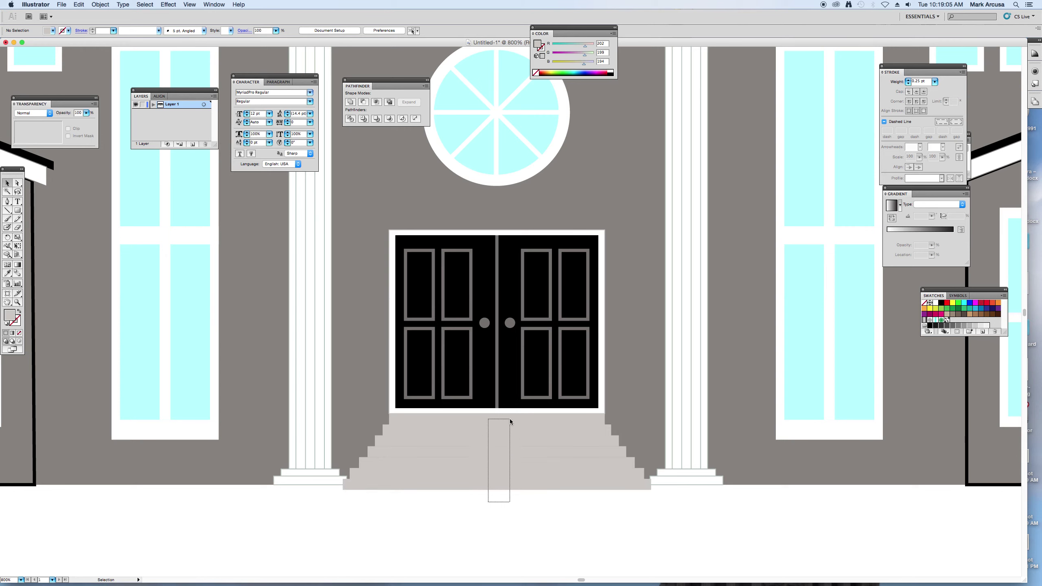
- Outline all seven steps with a 0.25 pt grey stroke of RGB 114, 111, 106 and deselect them
{"action": "left_click_drag", "start_coordinate": [510, 419], "coordinate": [510, 418]}
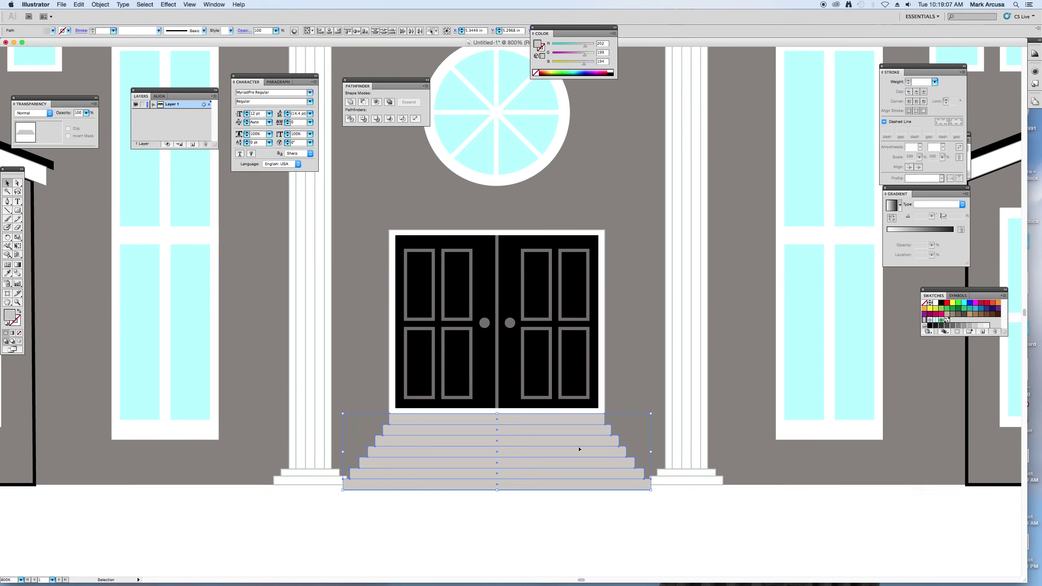
{"action": "left_click", "coordinate": [16, 321]}
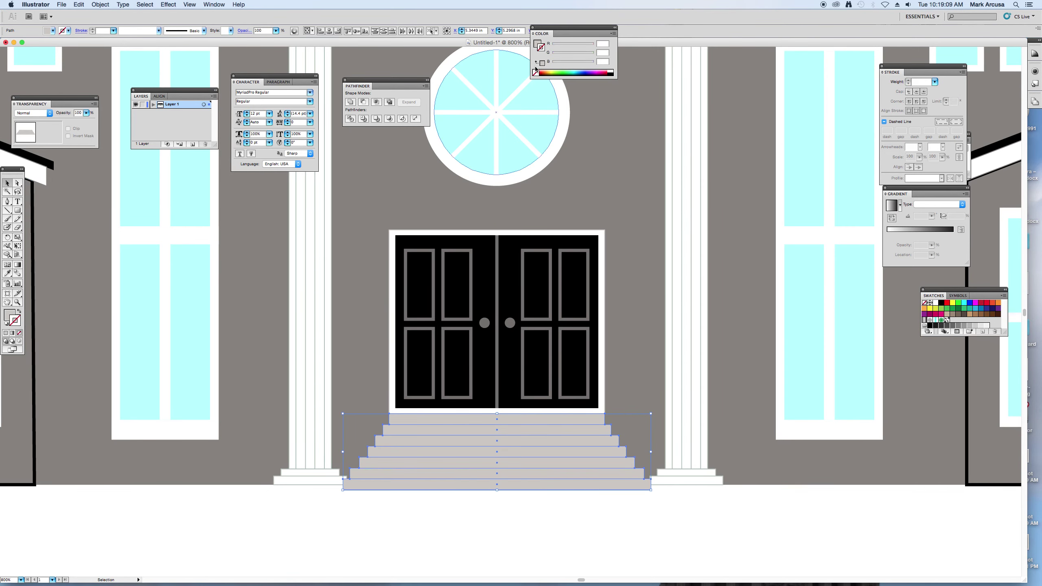
{"action": "left_click", "coordinate": [569, 62]}
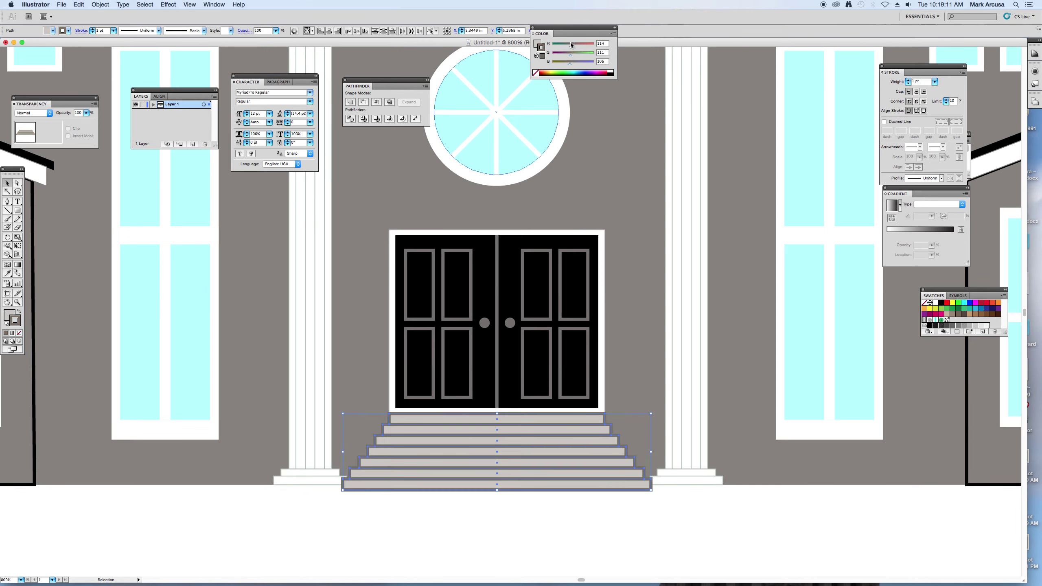
{"action": "left_click", "coordinate": [113, 31]}
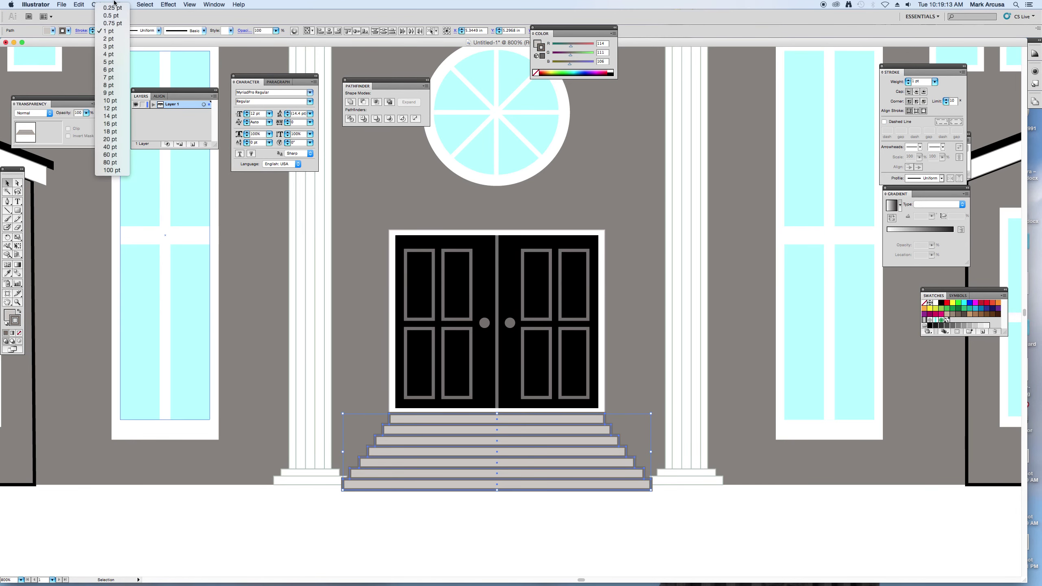
{"action": "left_click", "coordinate": [111, 16]}
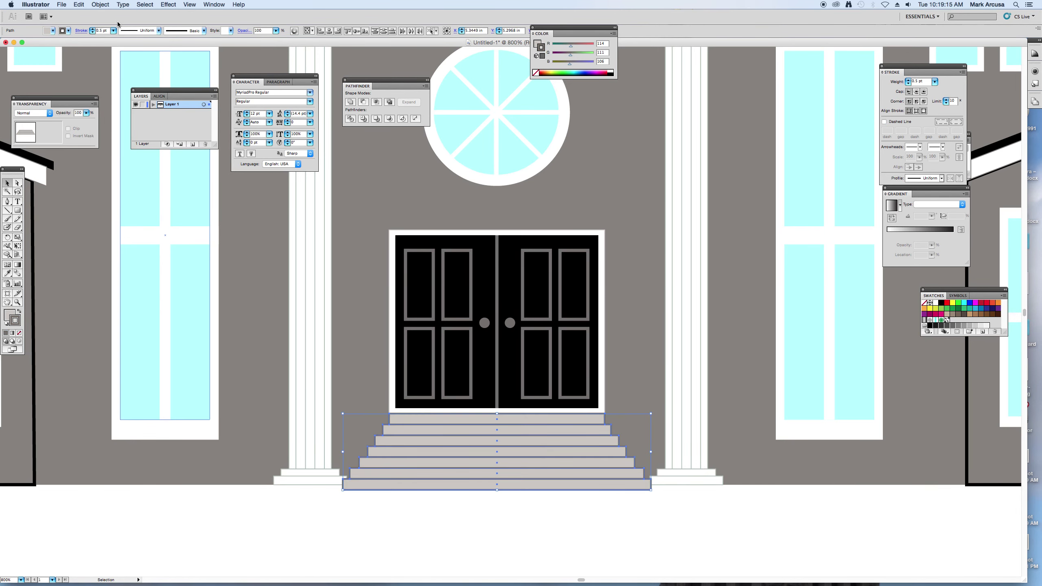
{"action": "left_click", "coordinate": [113, 31]}
{"action": "left_click", "coordinate": [112, 22]}
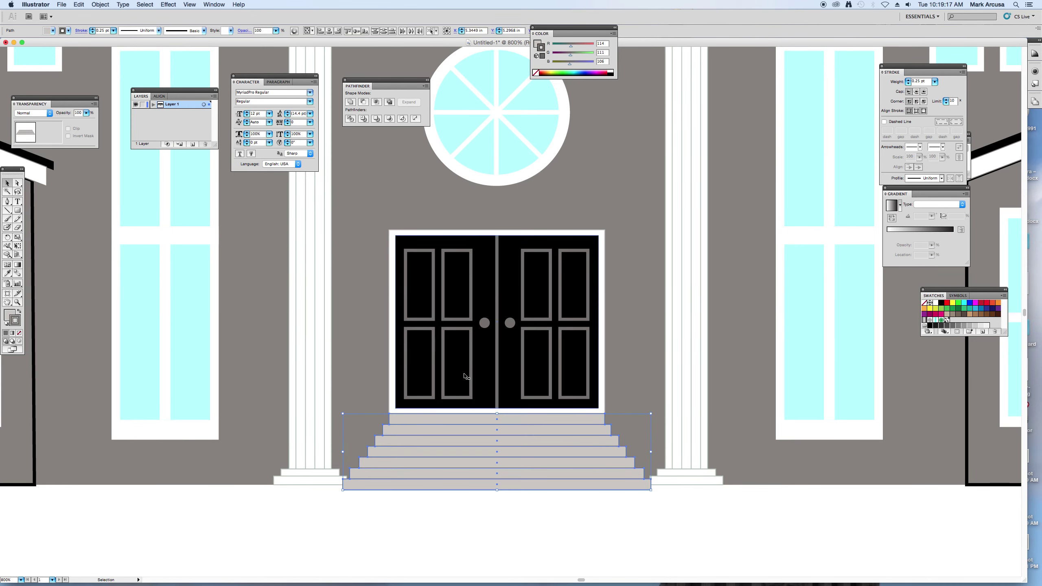
{"action": "left_click", "coordinate": [545, 535]}
- Try placing the left gabled front up on the middle of the black roof, and undo it
{"action": "key", "text": "super+minus"}
{"action": "key", "text": "super+minus"}
{"action": "key", "text": "super+minus"}
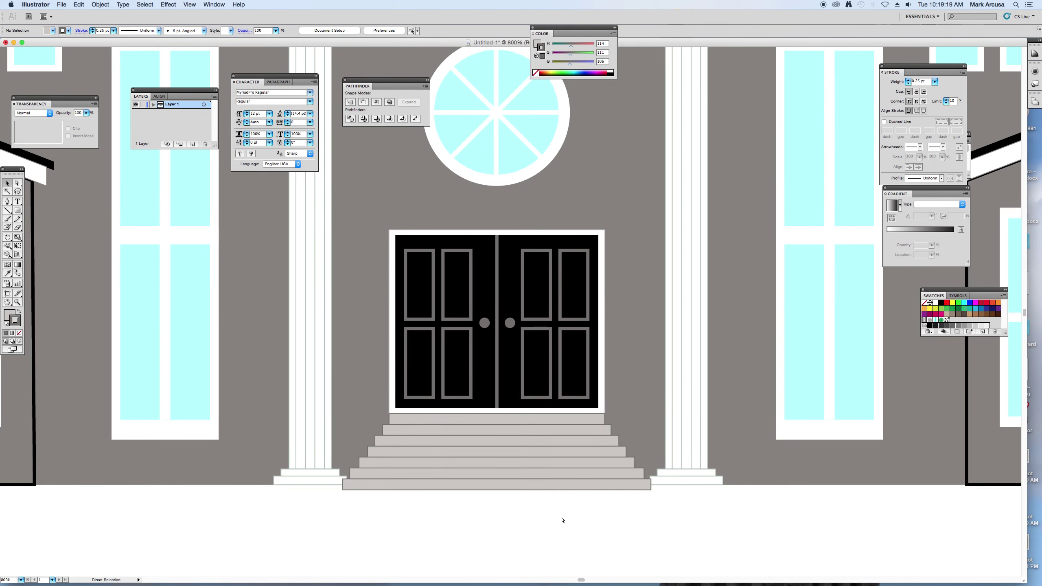
{"action": "key", "text": "super+minus"}
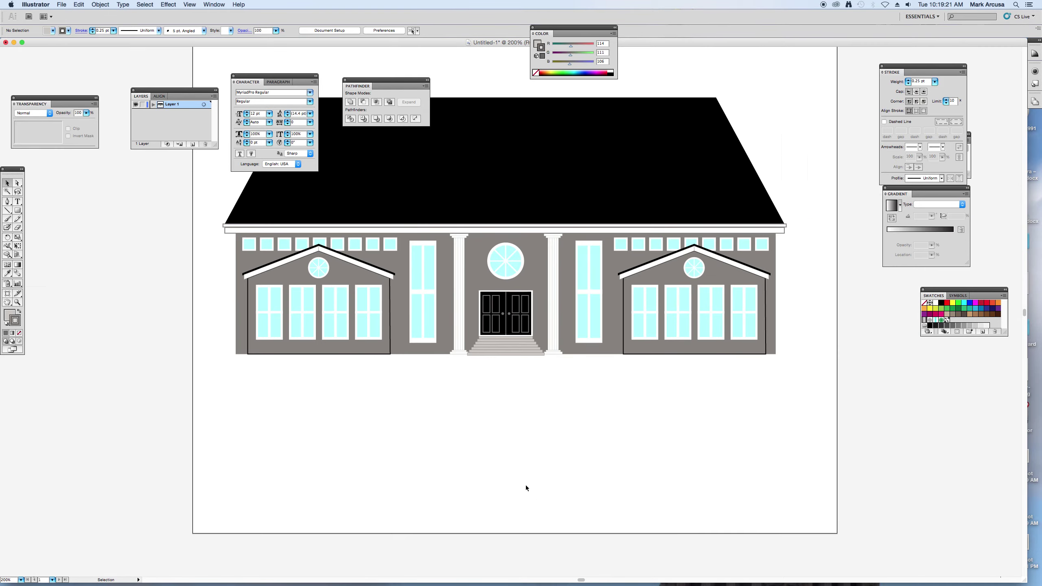
{"action": "scroll", "coordinate": [427, 449], "scroll_direction": "up", "scroll_amount": 2}
{"action": "scroll", "coordinate": [427, 449], "scroll_direction": "right", "scroll_amount": 2}
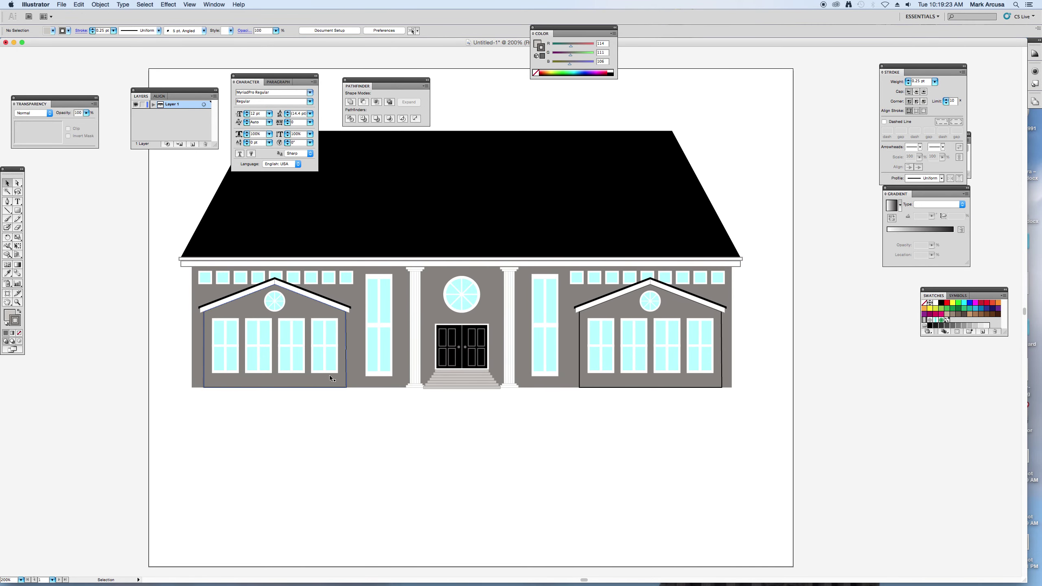
{"action": "left_click", "coordinate": [295, 307]}
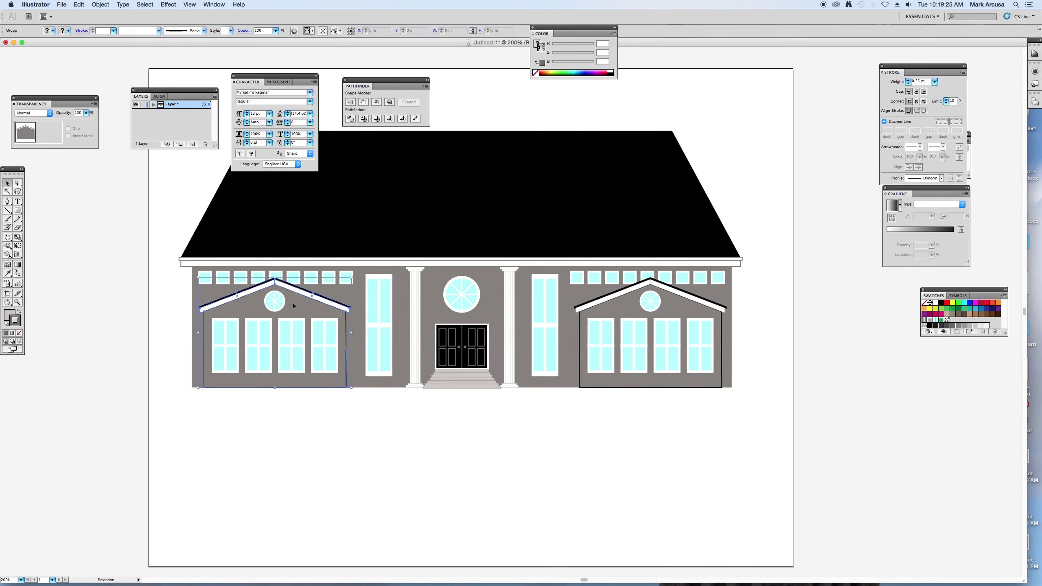
{"action": "left_click_drag", "start_coordinate": [297, 311], "coordinate": [431, 182]}
{"action": "key", "text": "super+z"}
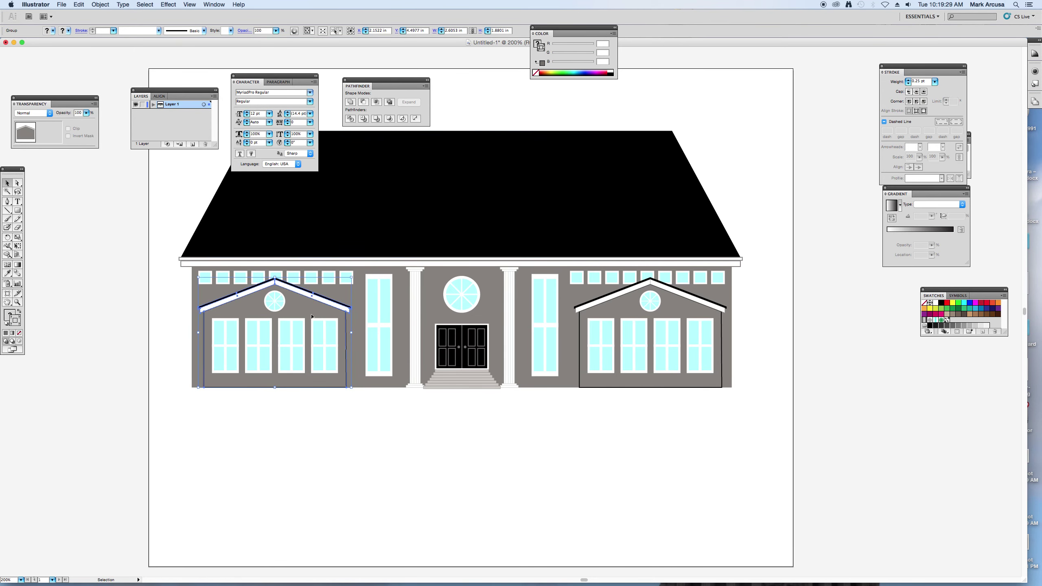
- Copy the left gabled front with its four windows and round window onto both sides of the black roof as two dormers
{"action": "left_click", "coordinate": [303, 332], "text": "shift"}
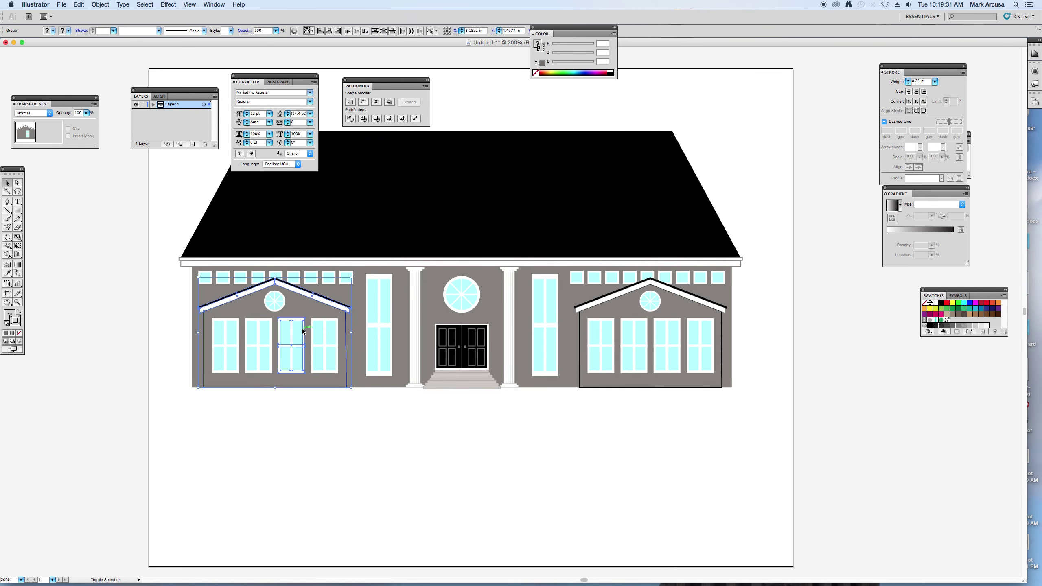
{"action": "left_click", "coordinate": [322, 336], "text": "shift"}
{"action": "left_click", "coordinate": [259, 340], "text": "shift"}
{"action": "left_click", "coordinate": [229, 344], "text": "shift"}
{"action": "left_click", "coordinate": [275, 301], "text": "shift"}
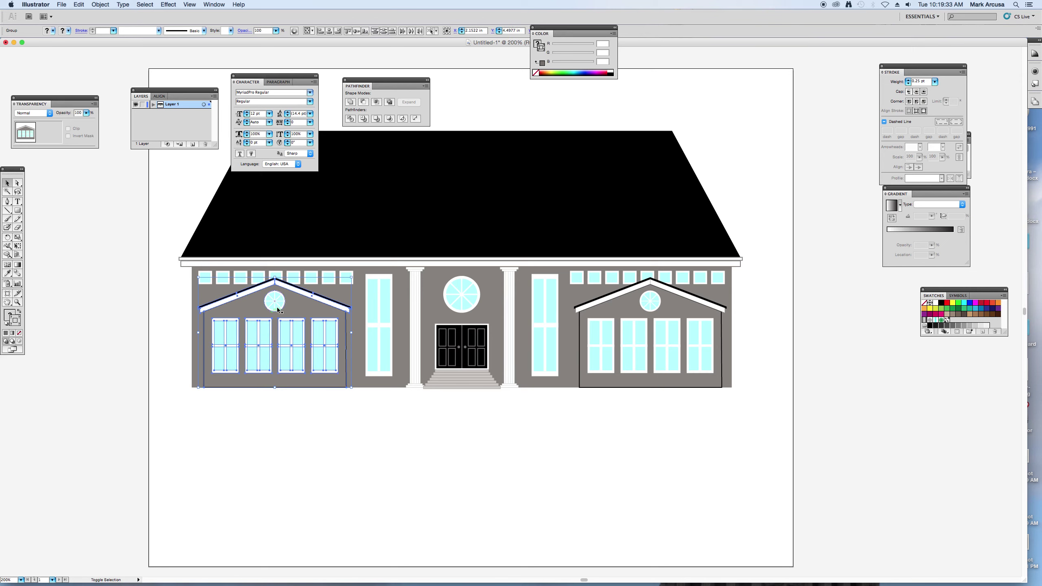
{"action": "left_click_drag", "start_coordinate": [303, 310], "coordinate": [350, 165]}
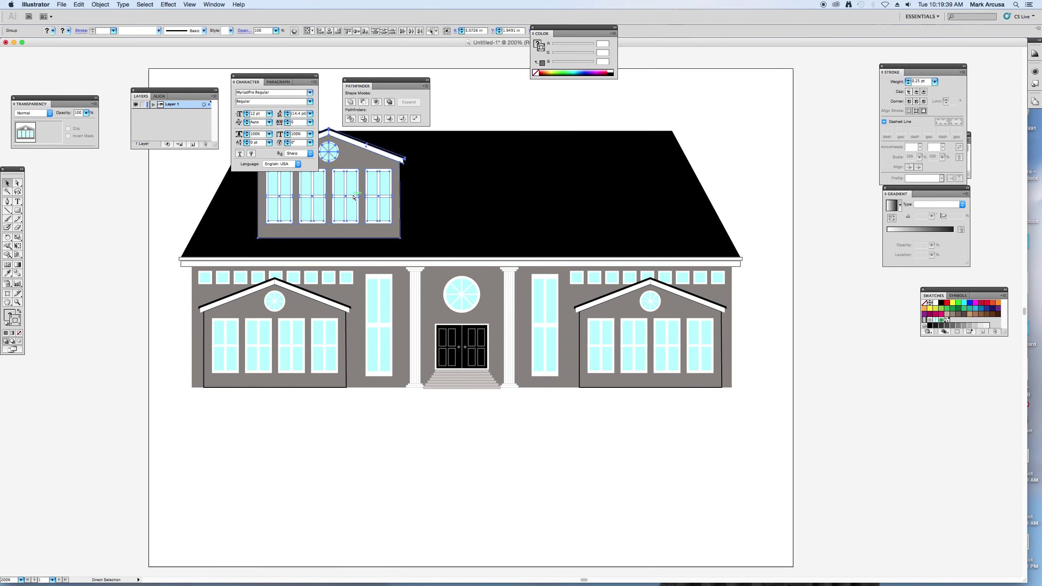
{"action": "left_click_drag", "start_coordinate": [350, 201], "coordinate": [610, 198]}
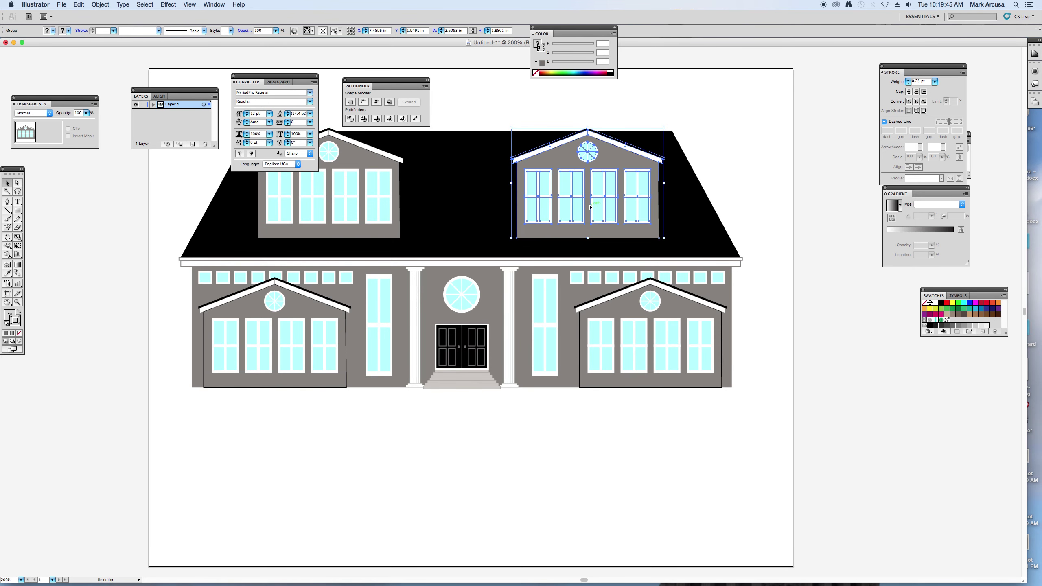
- Place a windowless copy of the gabled front at the roof's centre, narrow it to about 1.53 in, and extend its wall down to the dormers' base
{"action": "left_click_drag", "start_coordinate": [495, 226], "coordinate": [544, 328]}
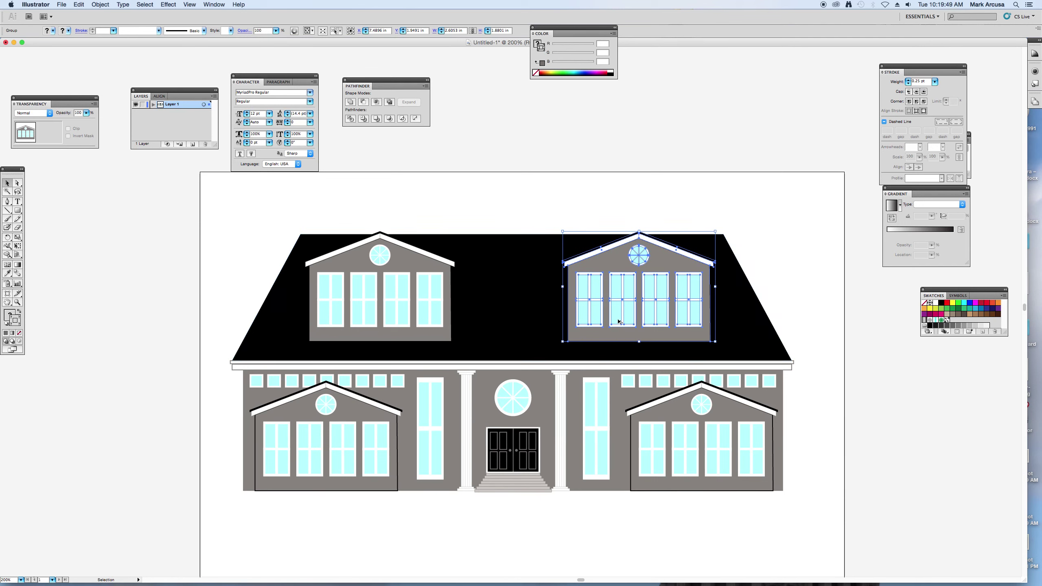
{"action": "left_click", "coordinate": [359, 416]}
{"action": "left_click_drag", "start_coordinate": [359, 414], "coordinate": [549, 148]}
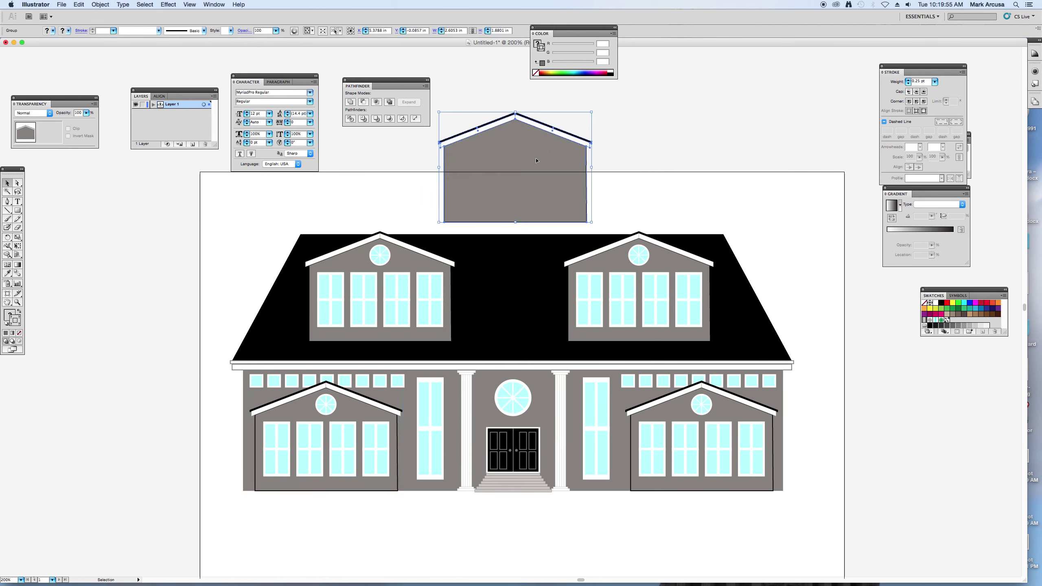
{"action": "left_click_drag", "start_coordinate": [590, 168], "coordinate": [513, 209]}
{"action": "left_click", "coordinate": [17, 183]}
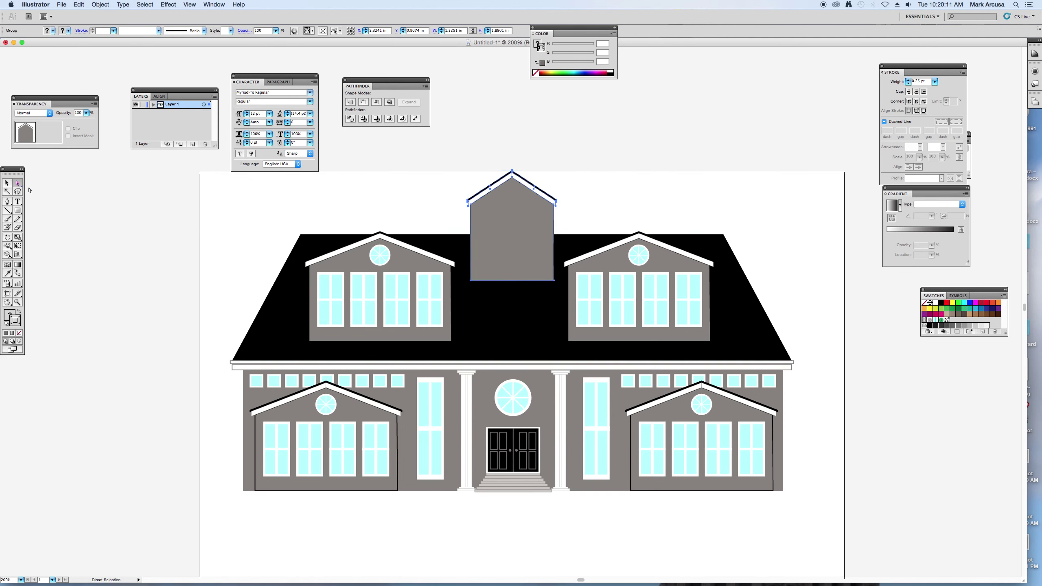
{"action": "left_click", "coordinate": [619, 164]}
{"action": "left_click_drag", "start_coordinate": [513, 281], "coordinate": [514, 340]}
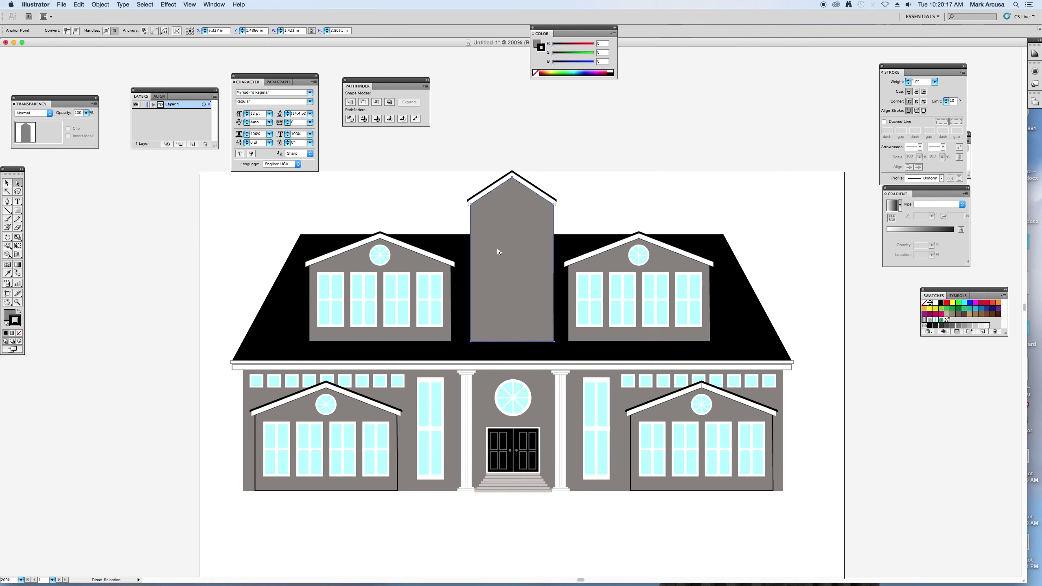
- Draw a tall rectangle about 0.51 by 1.58 in centred on the tower wall, with white fill and no stroke
{"action": "left_click", "coordinate": [17, 211]}
{"action": "left_click_drag", "start_coordinate": [497, 235], "coordinate": [527, 327]}
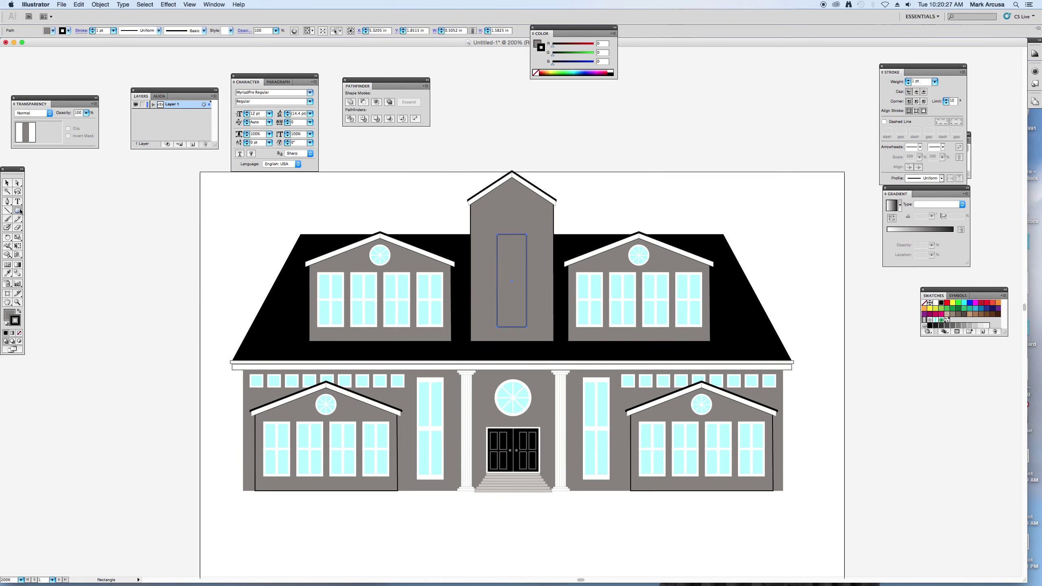
{"action": "key", "text": "x"}
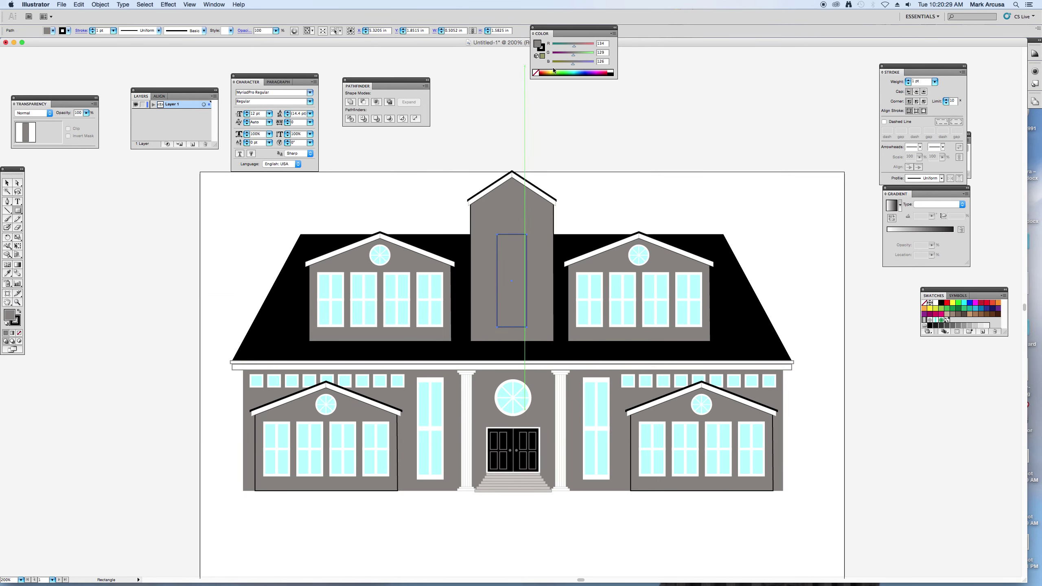
{"action": "left_click", "coordinate": [612, 71]}
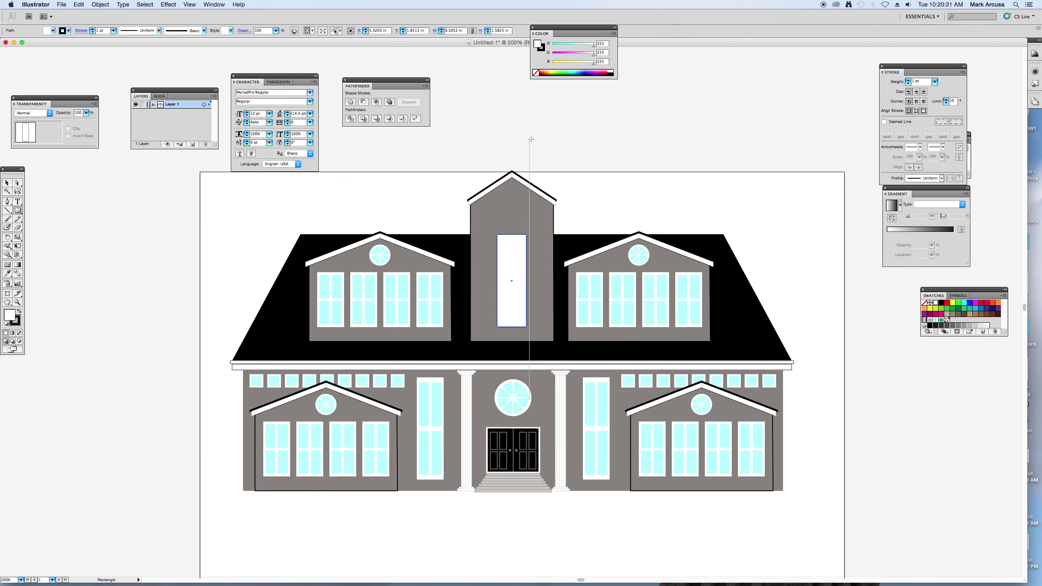
{"action": "key", "text": "x"}
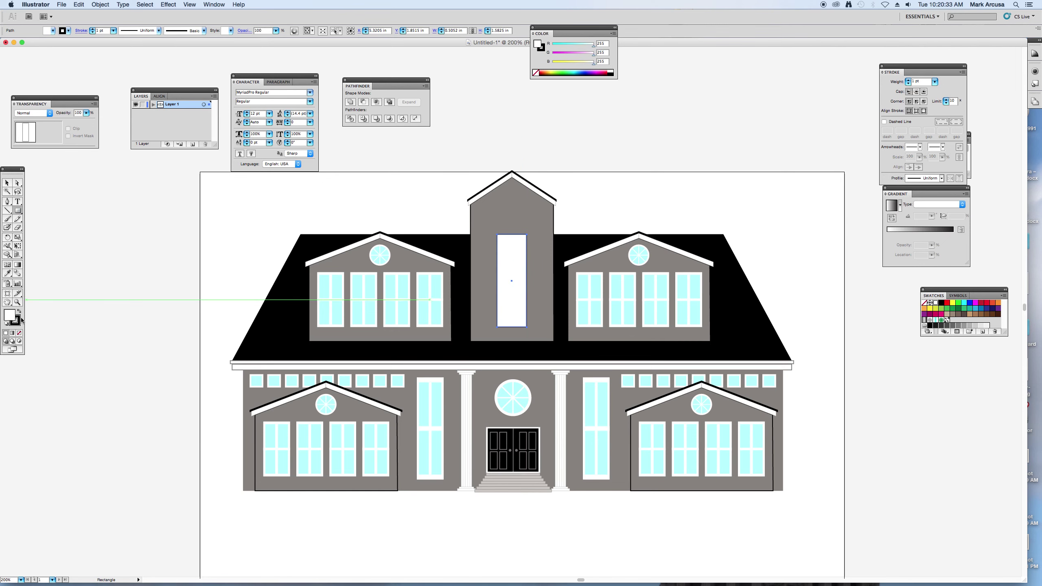
{"action": "left_click", "coordinate": [20, 333]}
{"action": "key", "text": "x"}
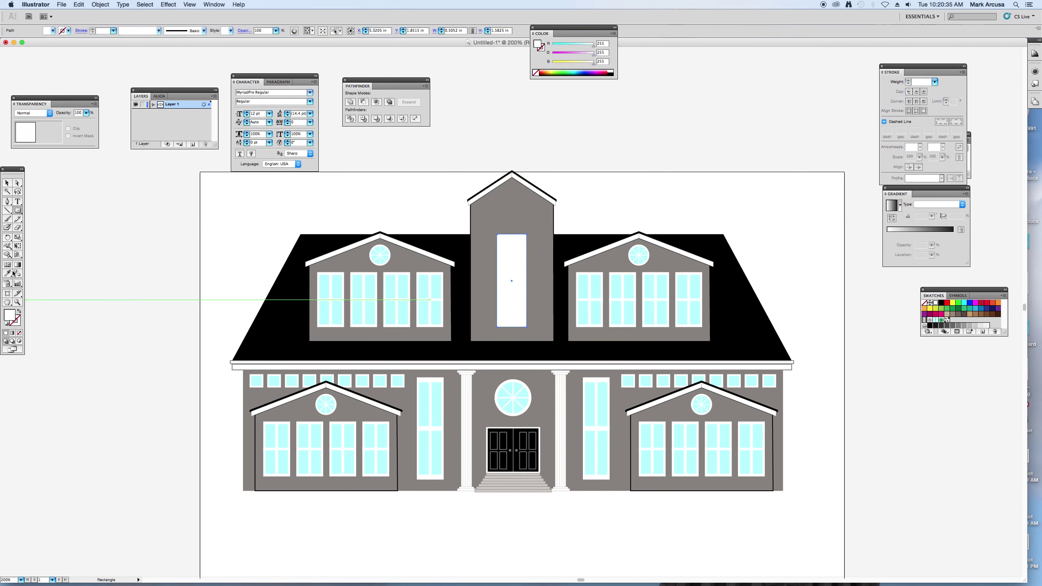
{"action": "left_click", "coordinate": [8, 184]}
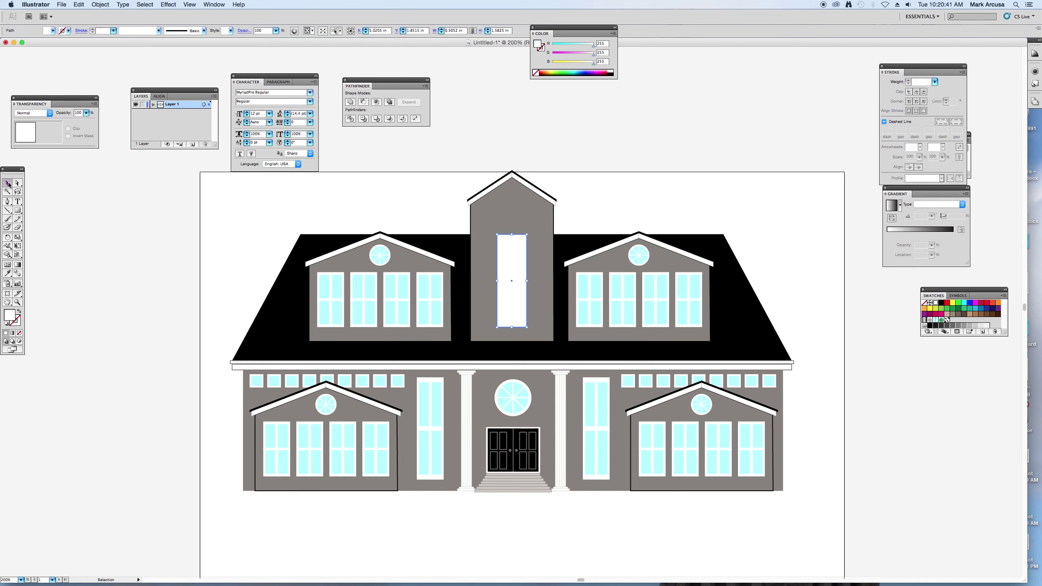
- Add a circle about 0.51 in wide centred on the white rectangle's top edge and unite both shapes into an arched window frame
{"action": "left_click_drag", "start_coordinate": [18, 210], "coordinate": [41, 226]}
{"action": "left_click_drag", "start_coordinate": [512, 281], "coordinate": [514, 234]}
{"action": "left_click", "coordinate": [7, 183]}
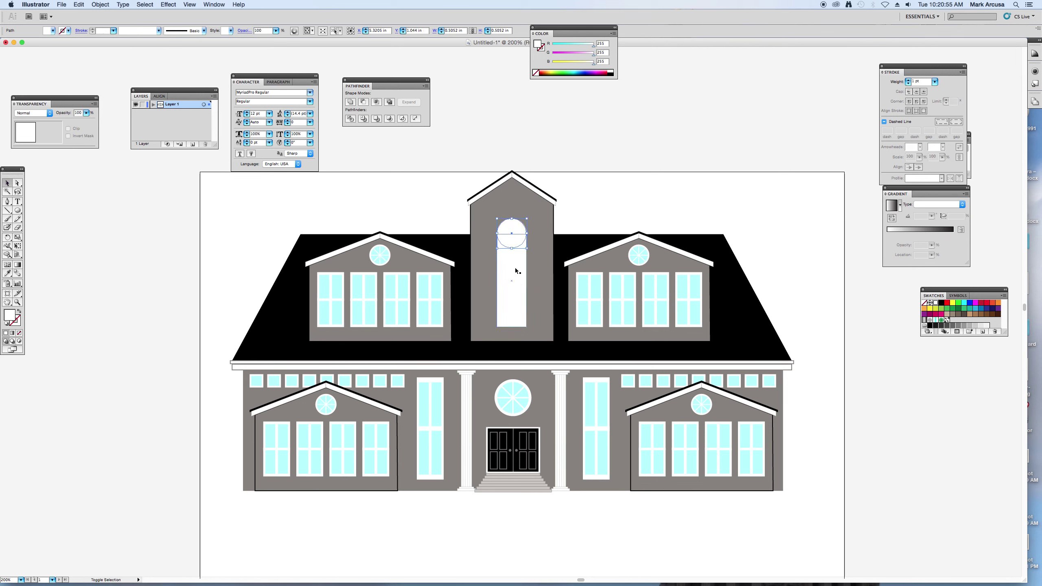
{"action": "left_click", "coordinate": [516, 271], "text": "shift"}
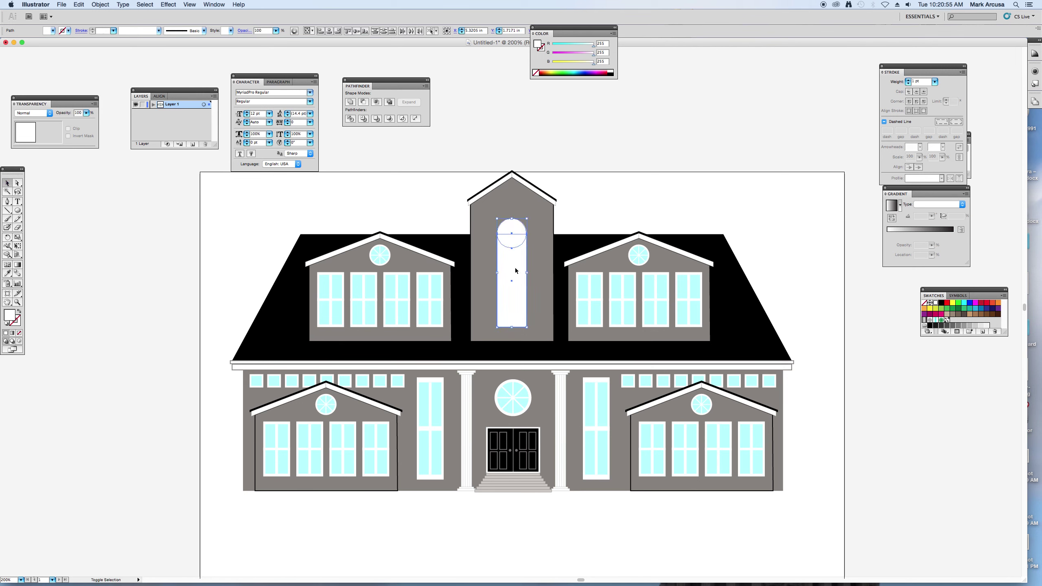
{"action": "left_click", "coordinate": [350, 102]}
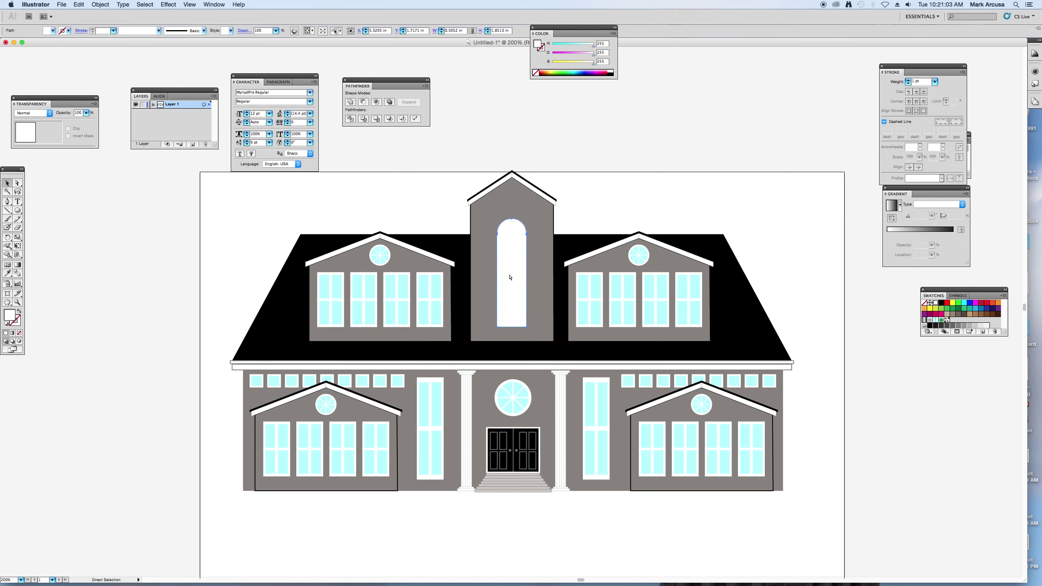
- Paste a copy of the arched frame in front, inset it to about 0.45 by 1.76 in, and fill it with the dormer windows' light blue
{"action": "left_click", "coordinate": [78, 5]}
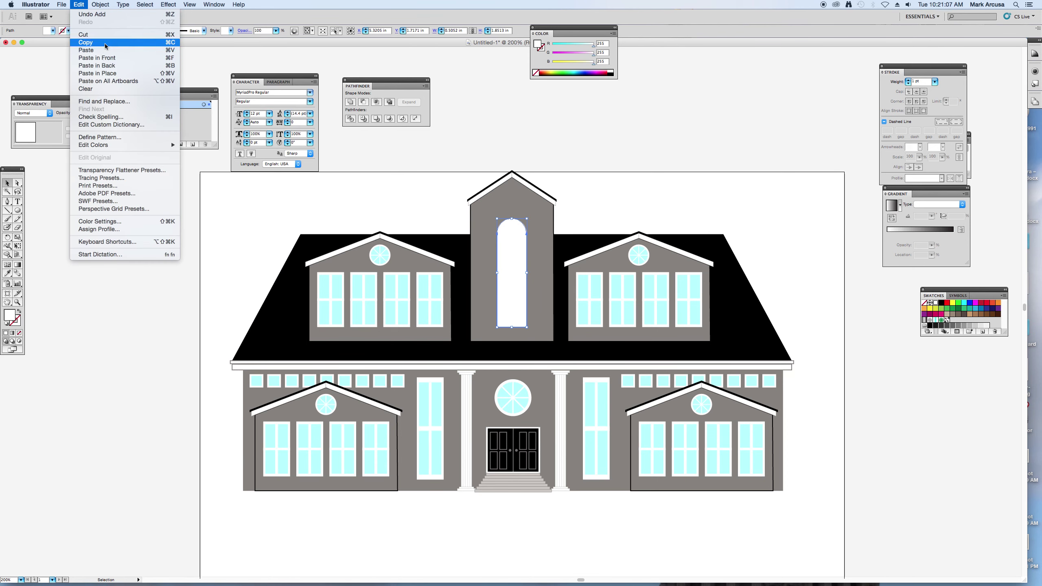
{"action": "left_click", "coordinate": [92, 60]}
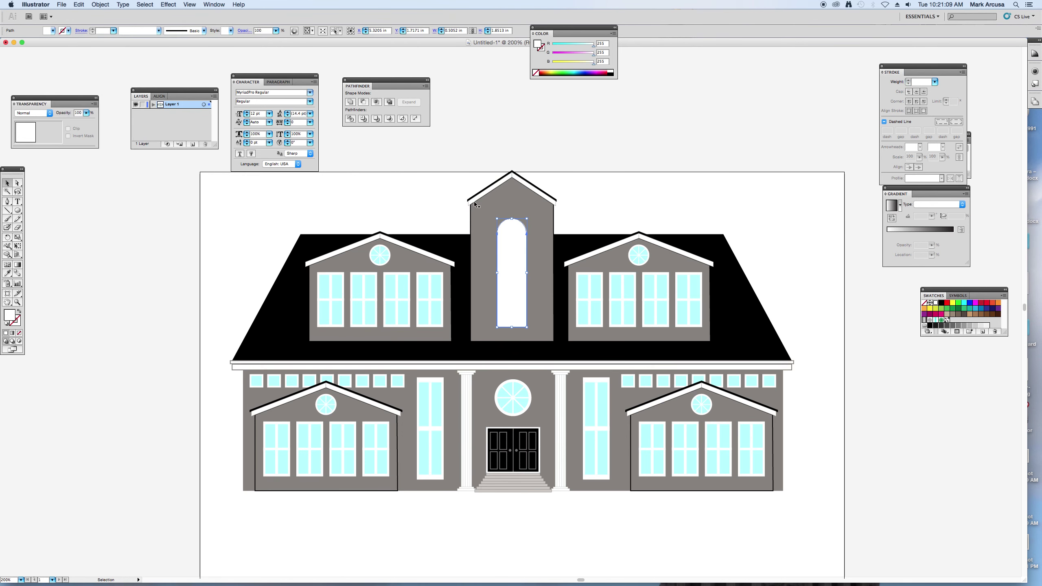
{"action": "left_click_drag", "start_coordinate": [527, 221], "coordinate": [514, 224]}
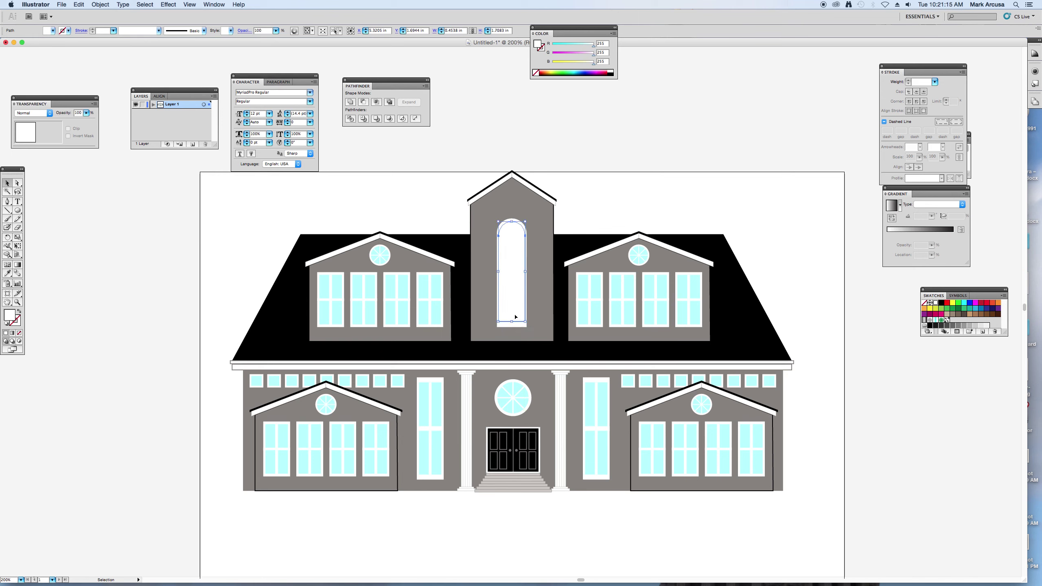
{"action": "left_click_drag", "start_coordinate": [511, 321], "coordinate": [511, 324]}
{"action": "left_click", "coordinate": [7, 273]}
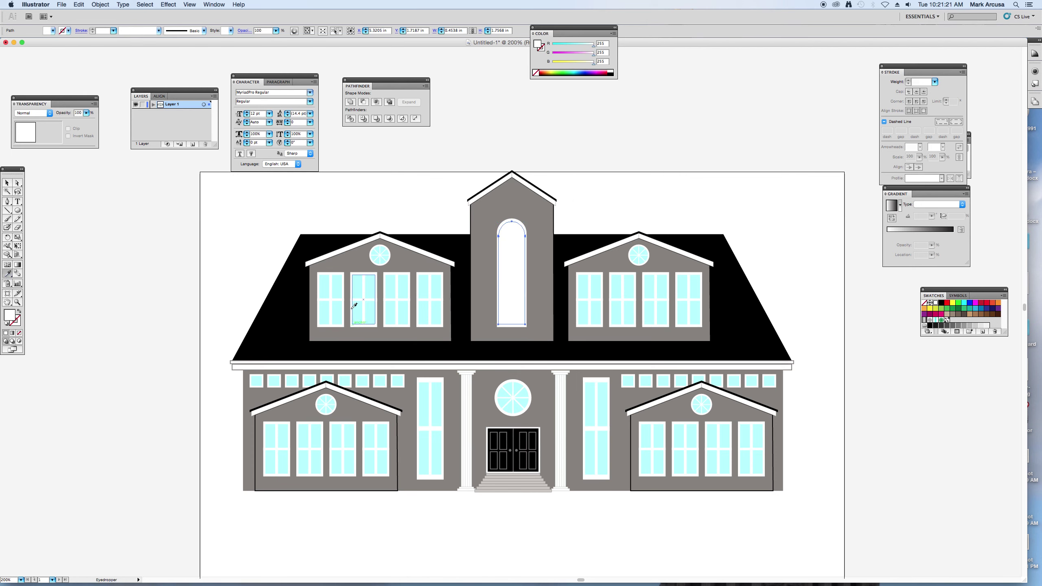
{"action": "left_click", "coordinate": [357, 287]}
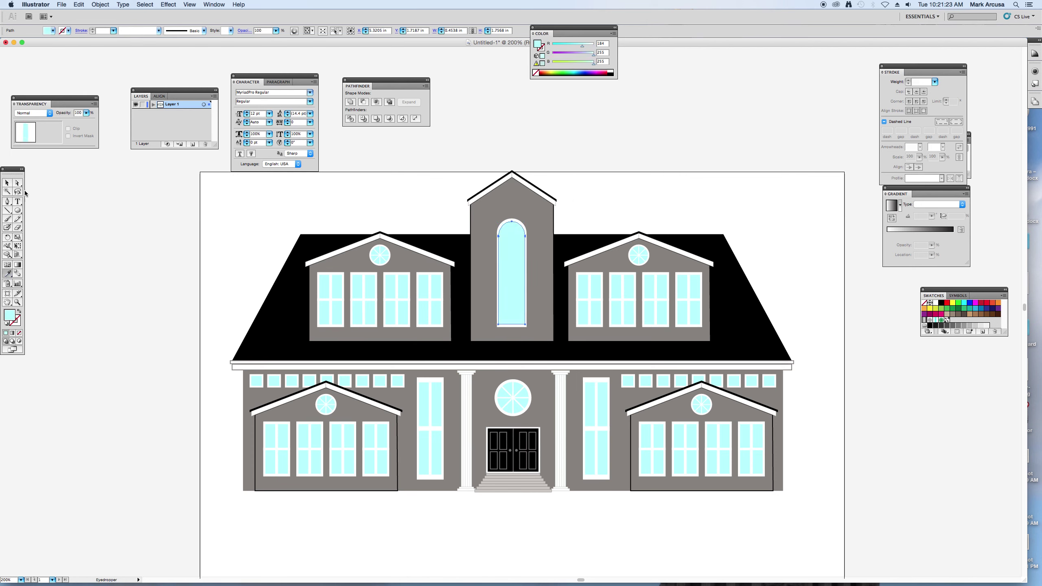
{"action": "left_click", "coordinate": [6, 183]}
- Draw a vertical 2 pt white line without fill down the middle of the arched window's glass
{"action": "left_click", "coordinate": [6, 211]}
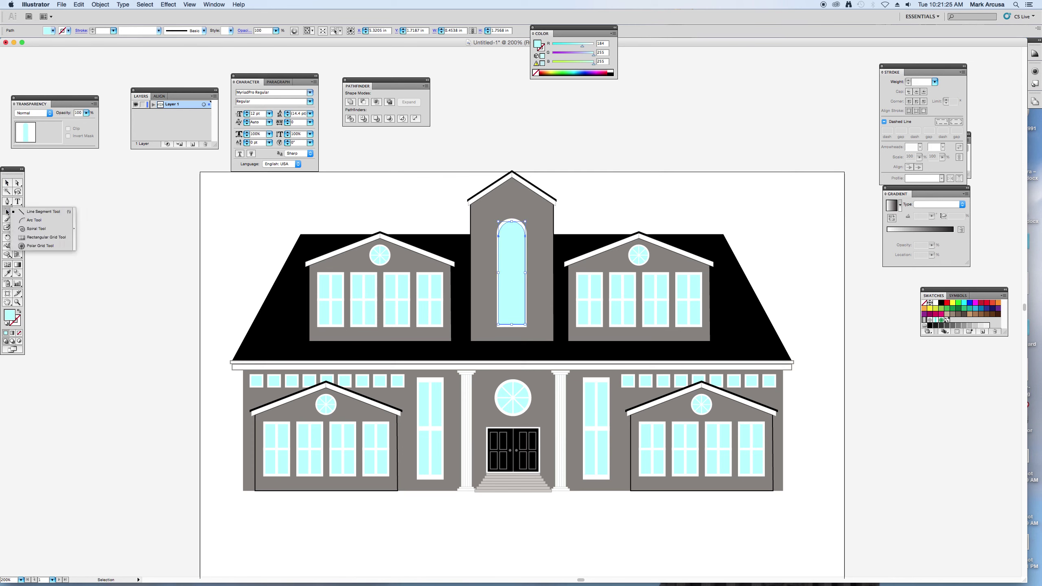
{"action": "left_click", "coordinate": [13, 212]}
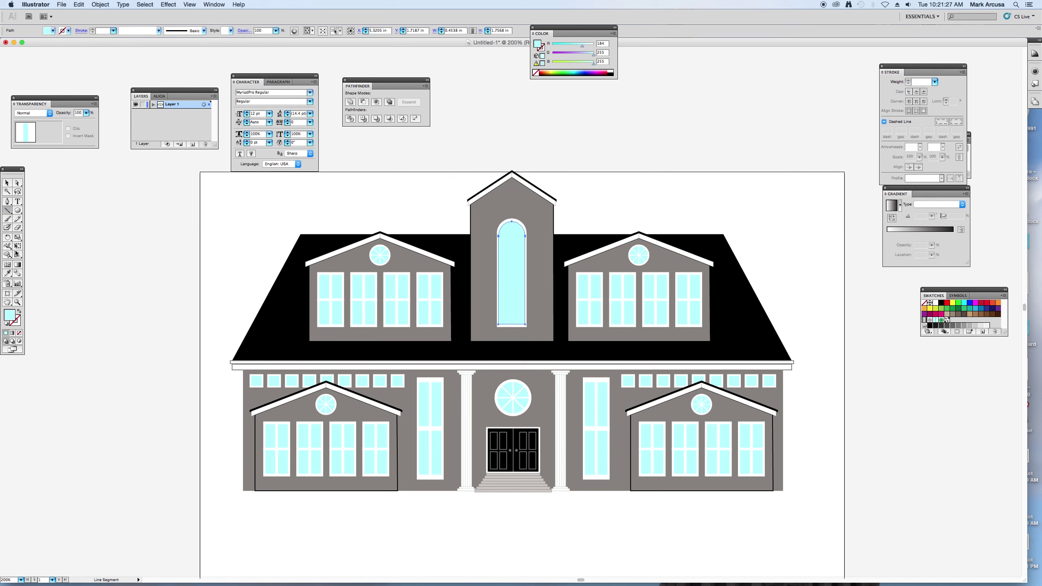
{"action": "key", "text": "super+shift+a"}
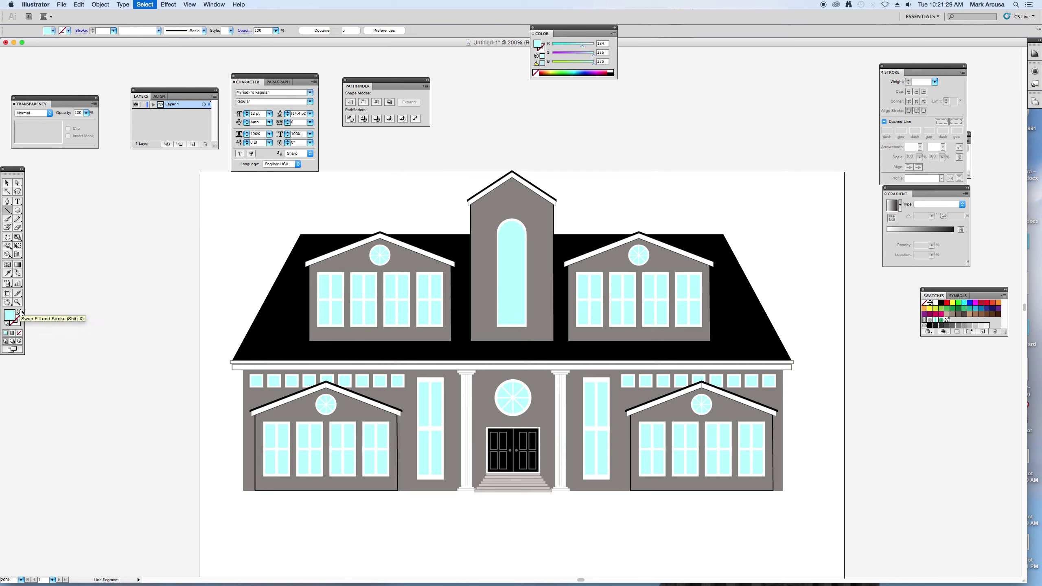
{"action": "left_click", "coordinate": [19, 313]}
{"action": "left_click", "coordinate": [18, 321]}
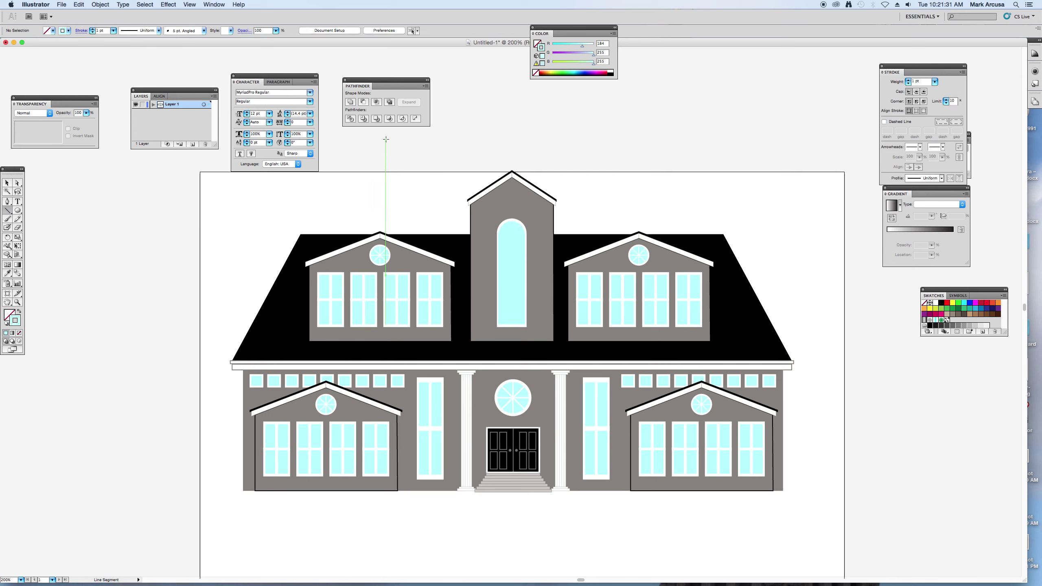
{"action": "left_click", "coordinate": [612, 72]}
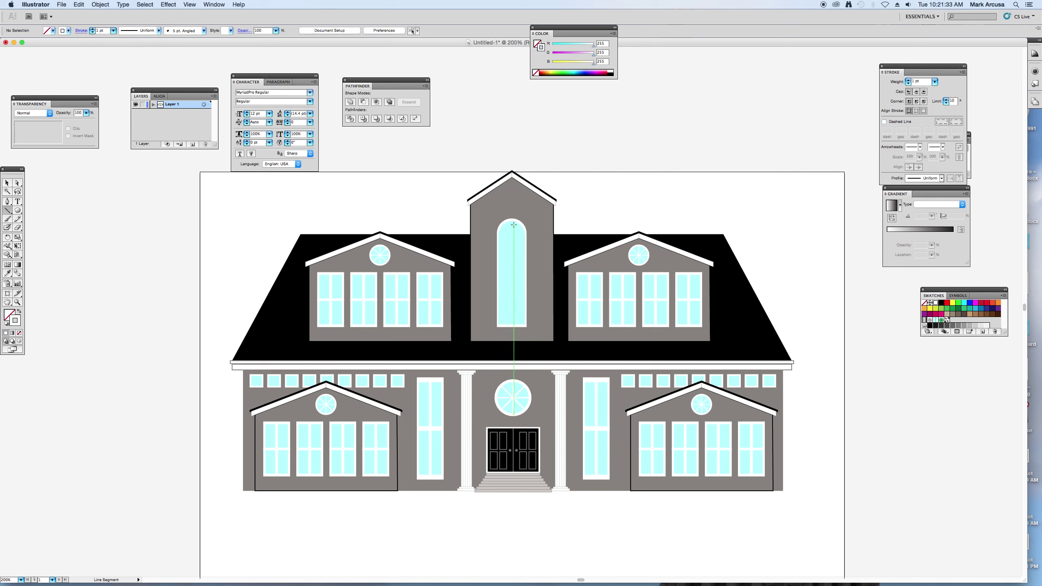
{"action": "left_click_drag", "start_coordinate": [511, 226], "coordinate": [516, 324]}
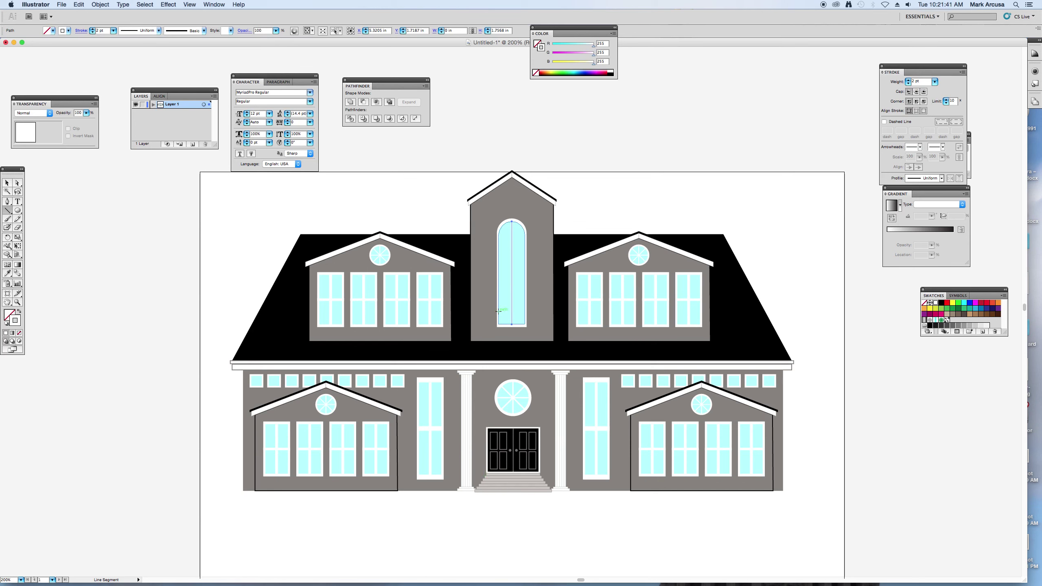
- Draw a horizontal 2 pt white bar near the bottom of the arched window and repeat it upward at even spacing to the arch, then deselect
{"action": "left_click_drag", "start_coordinate": [498, 311], "coordinate": [525, 310]}
{"action": "key", "text": "v"}
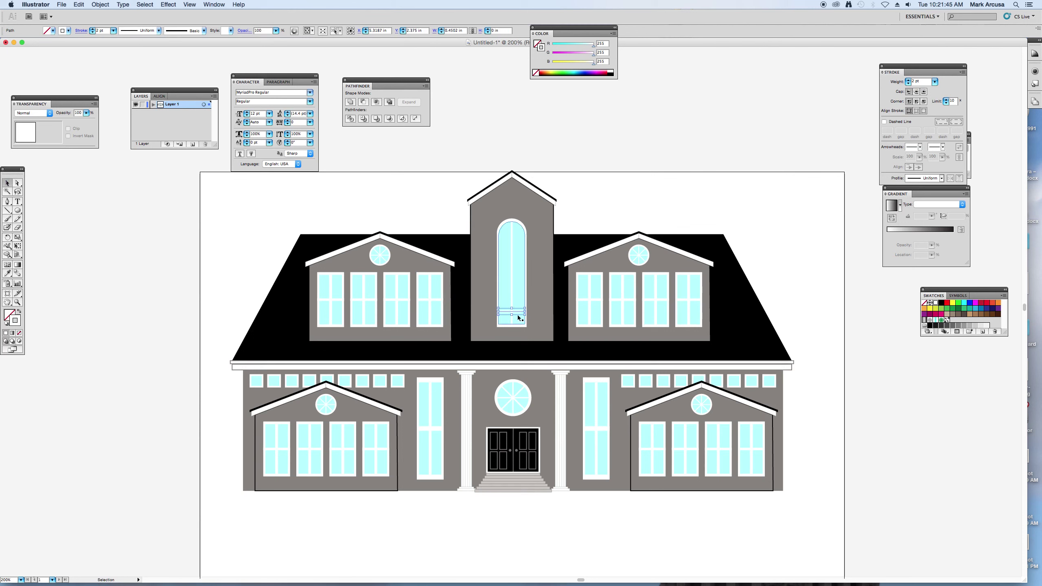
{"action": "left_click_drag", "start_coordinate": [519, 313], "coordinate": [525, 305]}
{"action": "key", "text": "super+d"}
{"action": "key", "text": "super+d"}
{"action": "key", "text": "super+d"}
{"action": "key", "text": "super+d"}
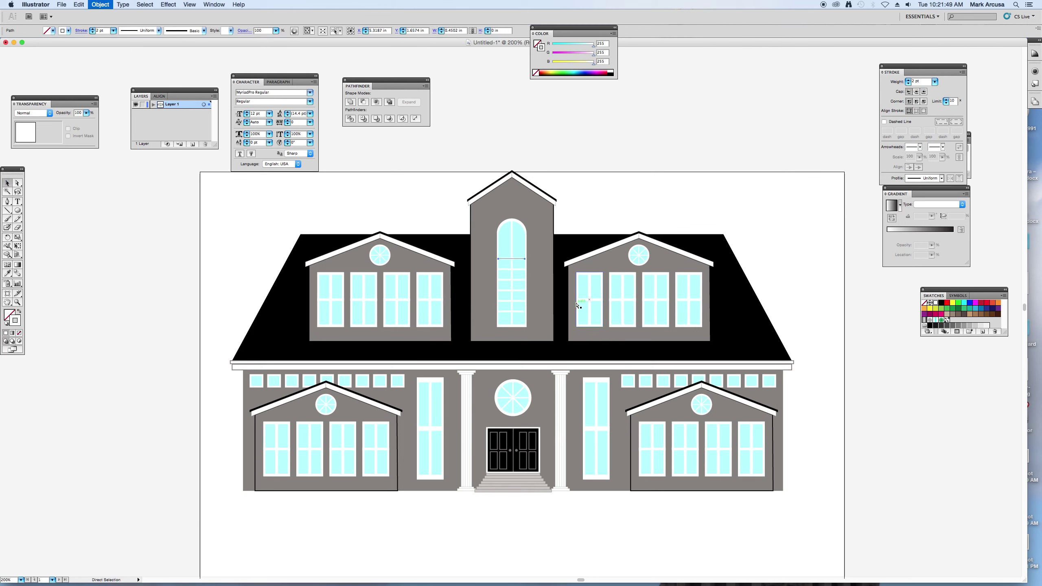
{"action": "key", "text": "super+d"}
{"action": "key", "text": "super+d"}
{"action": "key", "text": "v"}
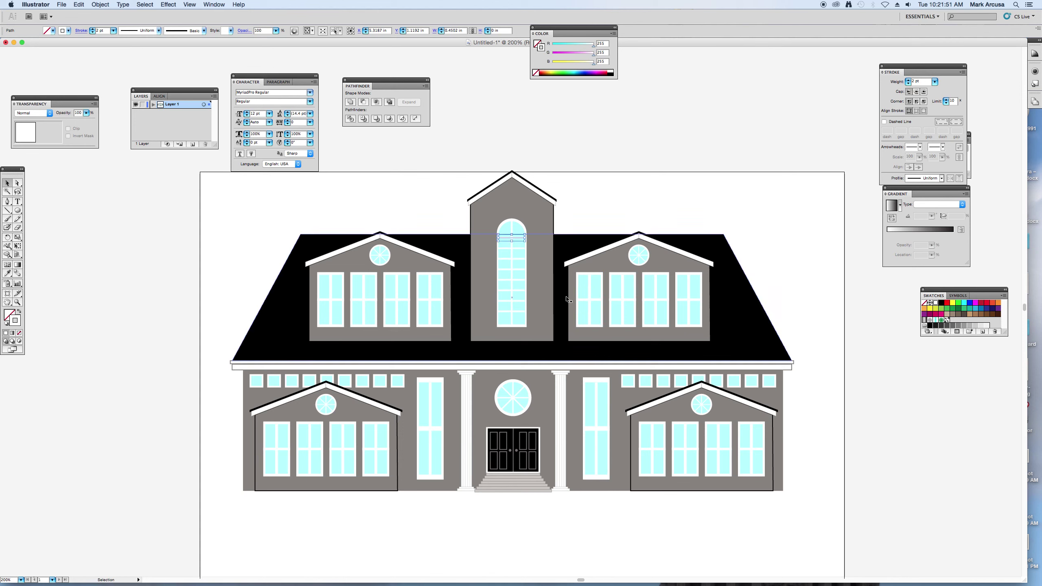
{"action": "left_click", "coordinate": [595, 180]}
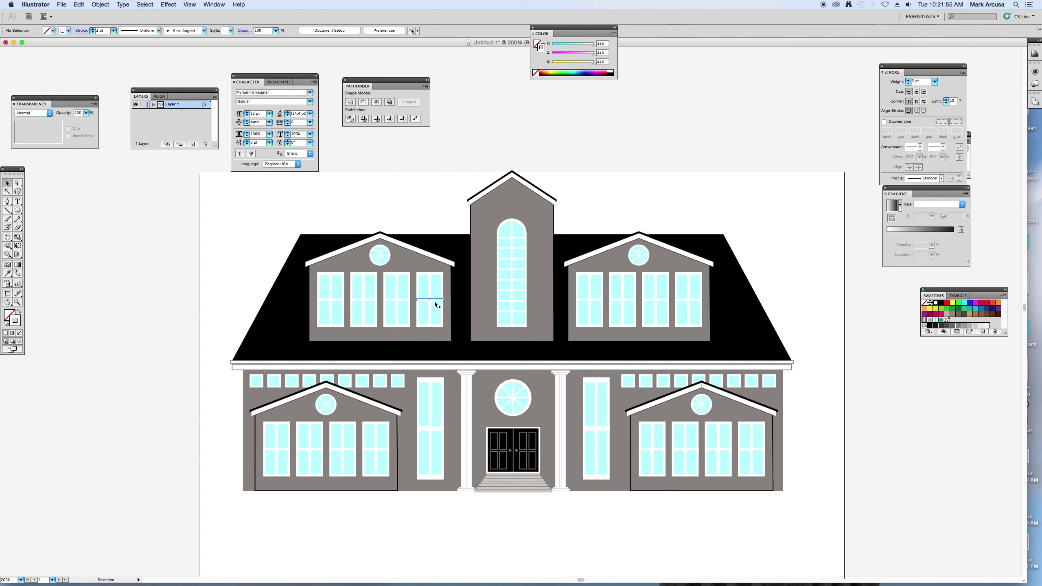
- Scale the whole house down proportionally, position it centred in the upper part of the artboard, and deselect it
{"action": "left_click_drag", "start_coordinate": [208, 174], "coordinate": [747, 449]}
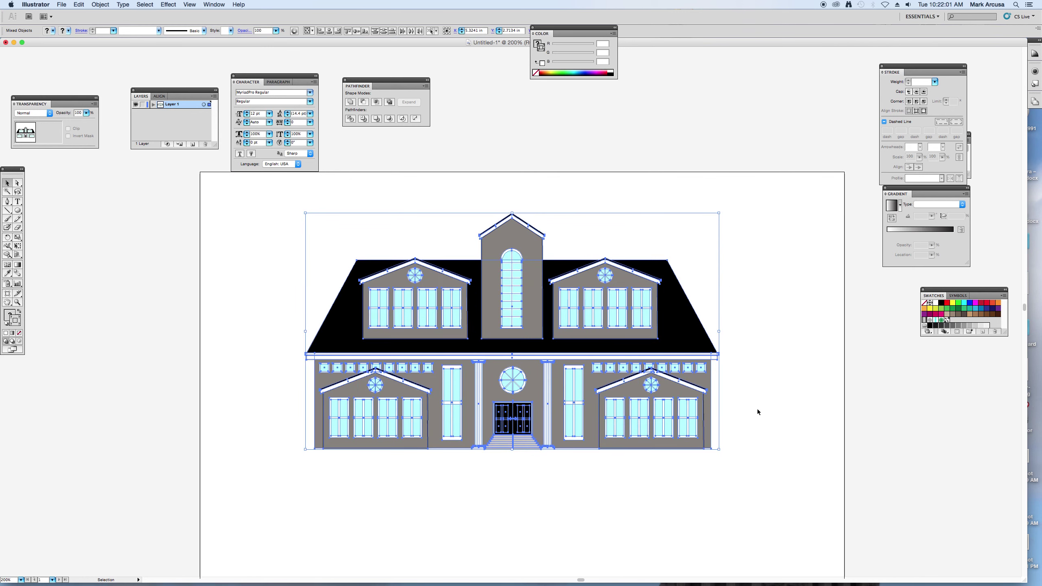
{"action": "left_click", "coordinate": [766, 366]}
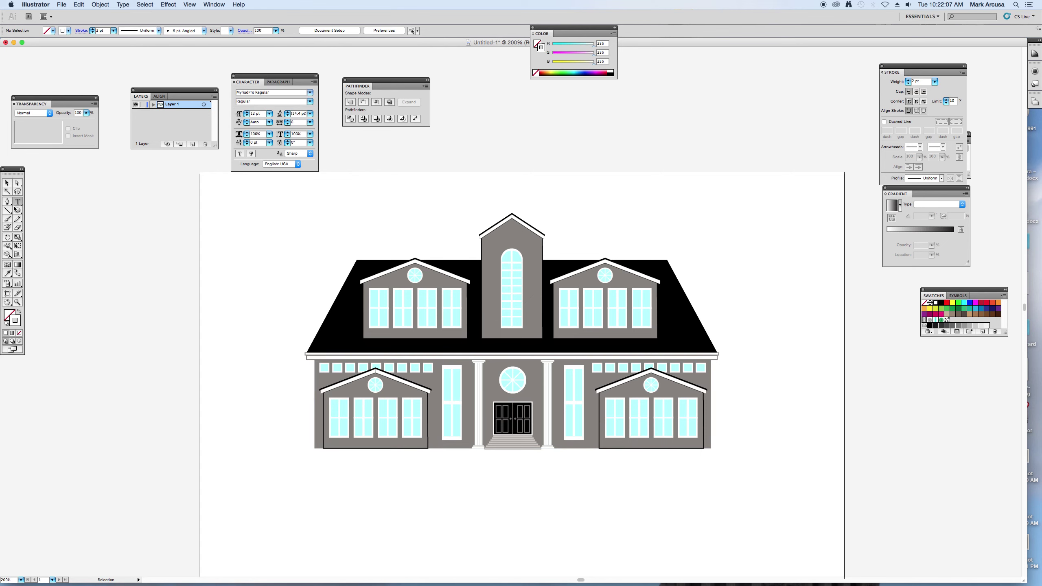
- Draw an artboard-wide rectangle about 11 by 1.74 in across the house's base, fill it dark green without stroke, and send it to the back
{"action": "left_click_drag", "start_coordinate": [18, 210], "coordinate": [29, 214]}
{"action": "left_click_drag", "start_coordinate": [200, 426], "coordinate": [844, 527]}
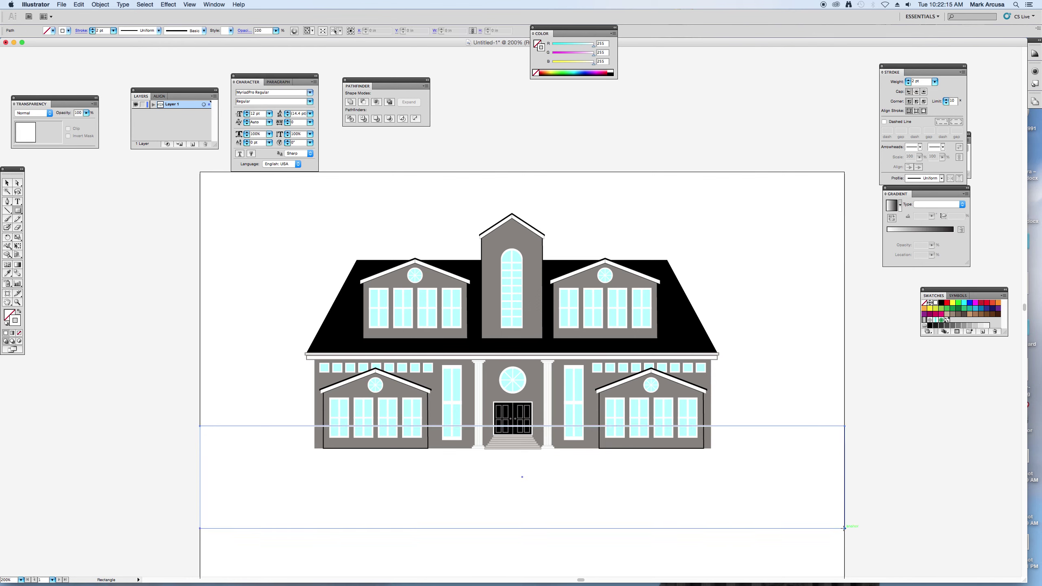
{"action": "left_click", "coordinate": [17, 312]}
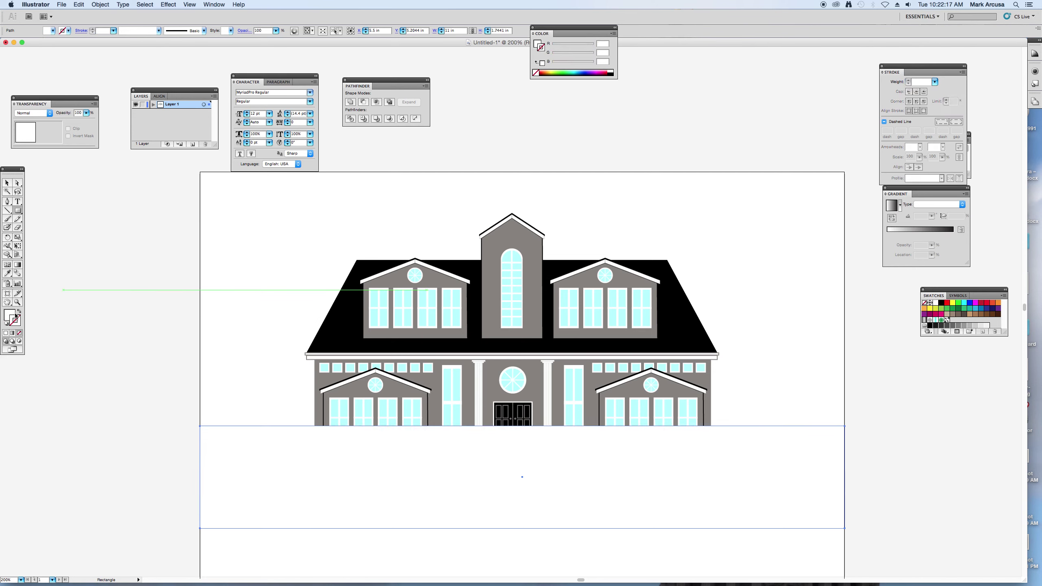
{"action": "left_click", "coordinate": [960, 312]}
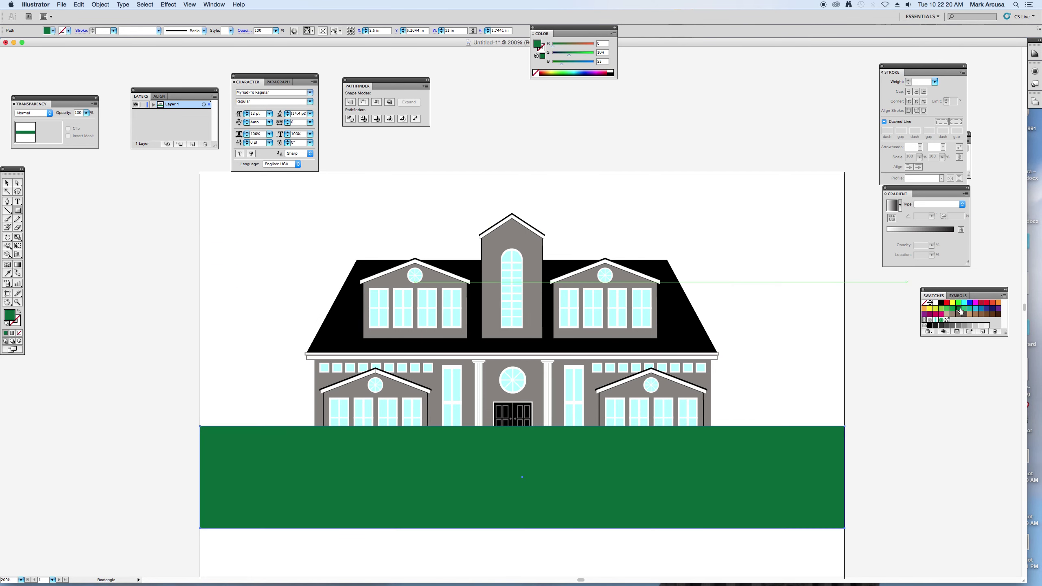
{"action": "right_click", "coordinate": [639, 457]}
{"action": "mouse_move", "coordinate": [677, 567]}
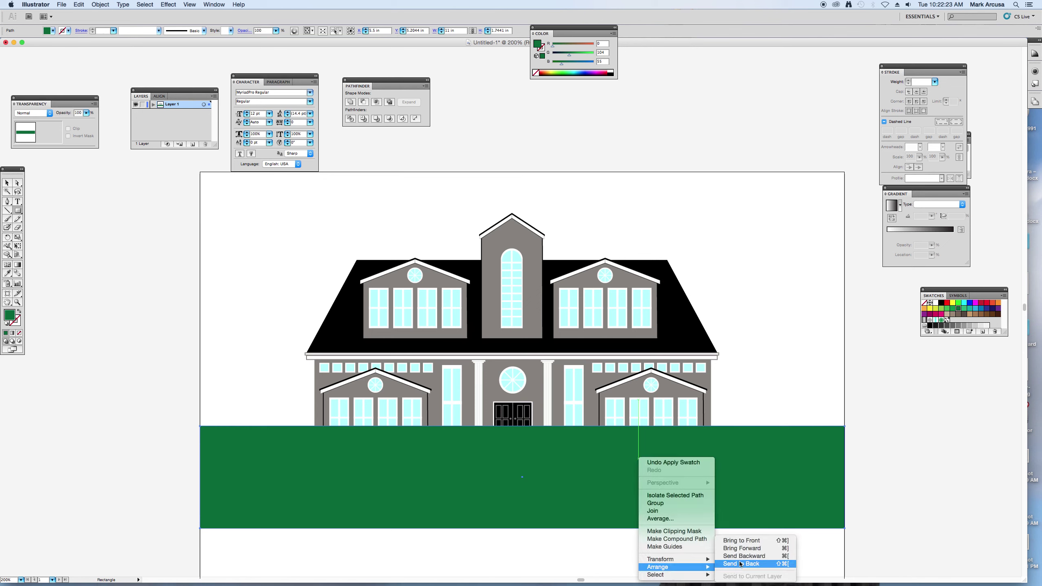
{"action": "left_click", "coordinate": [739, 561]}
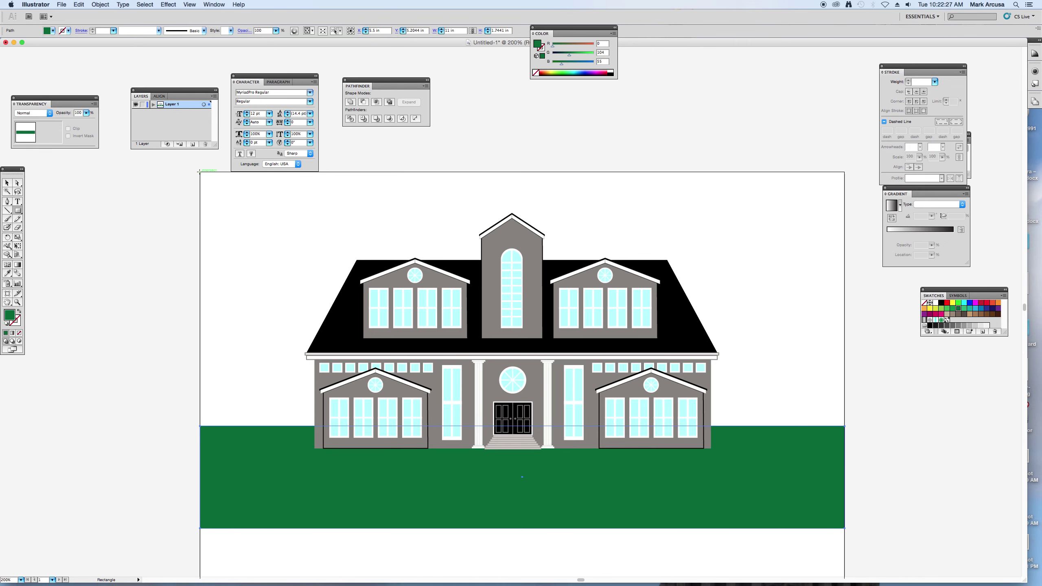
- Draw a sky rectangle about 11 by 4.38 in from the artboard's top to the lawn, fill it cyan, and send it to the back
{"action": "left_click_drag", "start_coordinate": [197, 172], "coordinate": [845, 429]}
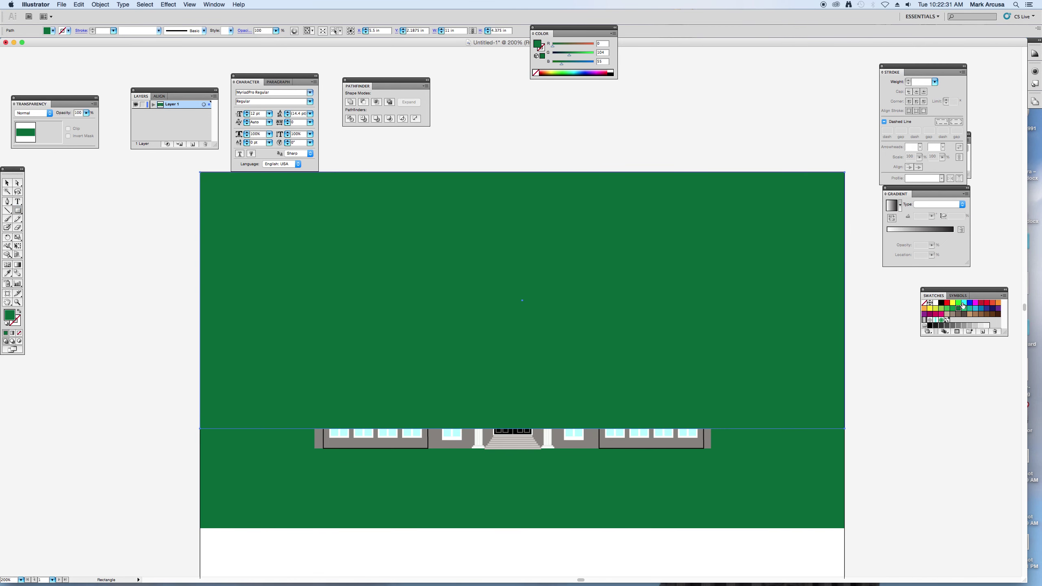
{"action": "left_click", "coordinate": [962, 304]}
{"action": "right_click", "coordinate": [649, 306]}
{"action": "mouse_move", "coordinate": [677, 410]}
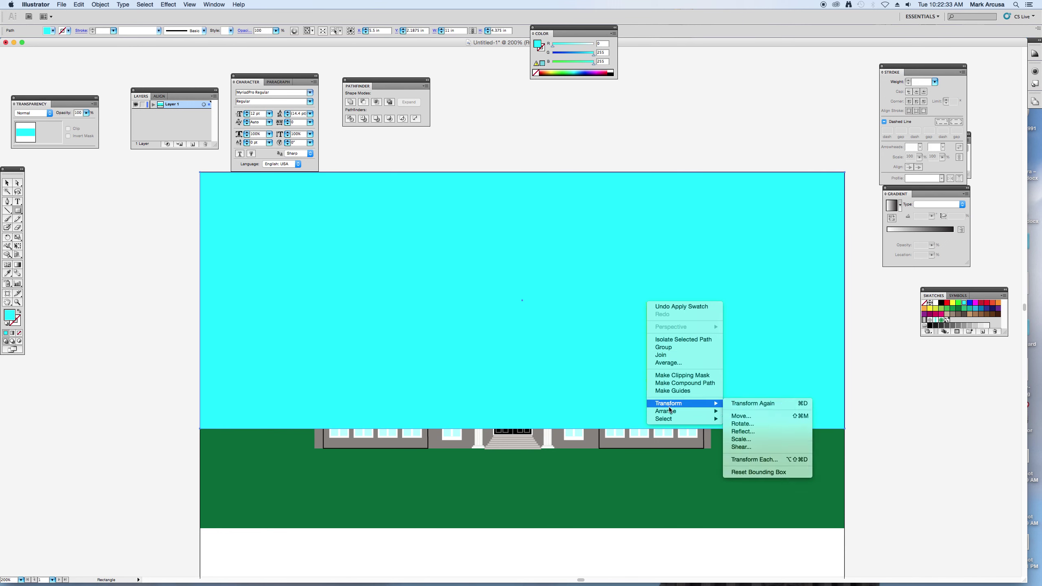
{"action": "left_click", "coordinate": [743, 435]}
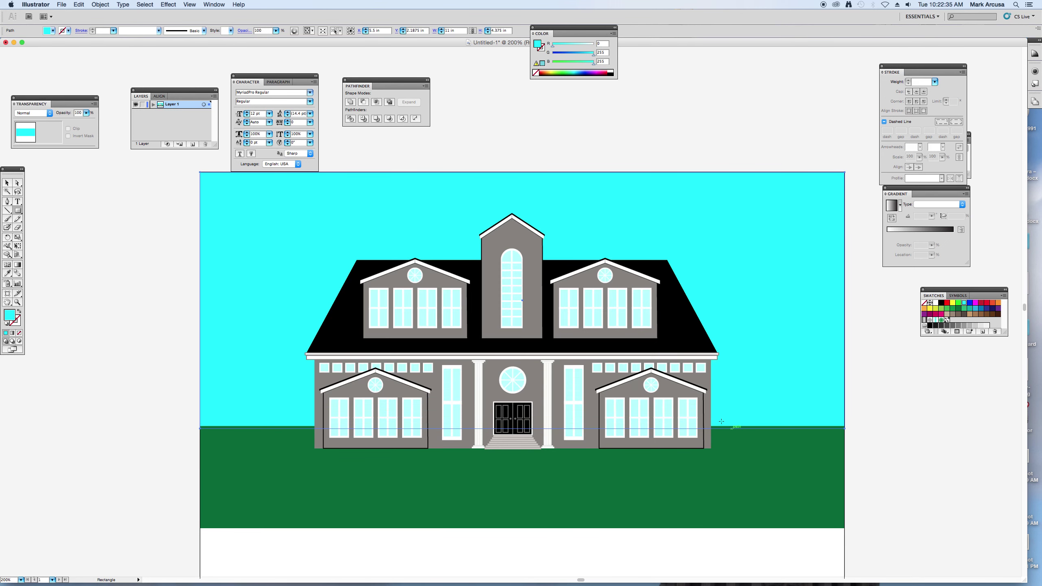
- Draw a grey artboard-wide strip about 0.17 in high below the lawn, and place a copy directly beneath it in a lighter grey
{"action": "left_click_drag", "start_coordinate": [453, 365], "coordinate": [429, 270]}
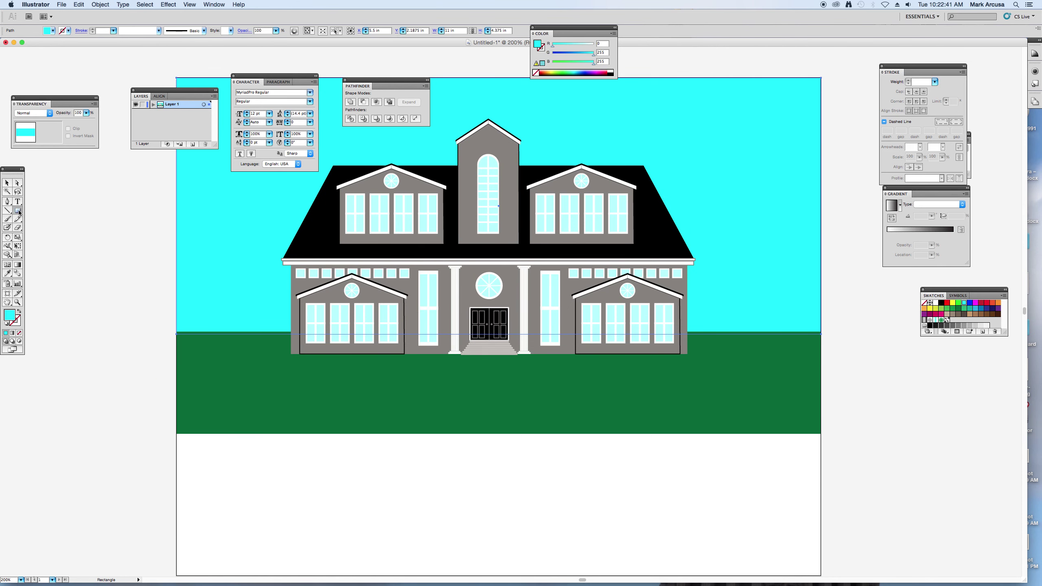
{"action": "left_click_drag", "start_coordinate": [176, 434], "coordinate": [821, 443]}
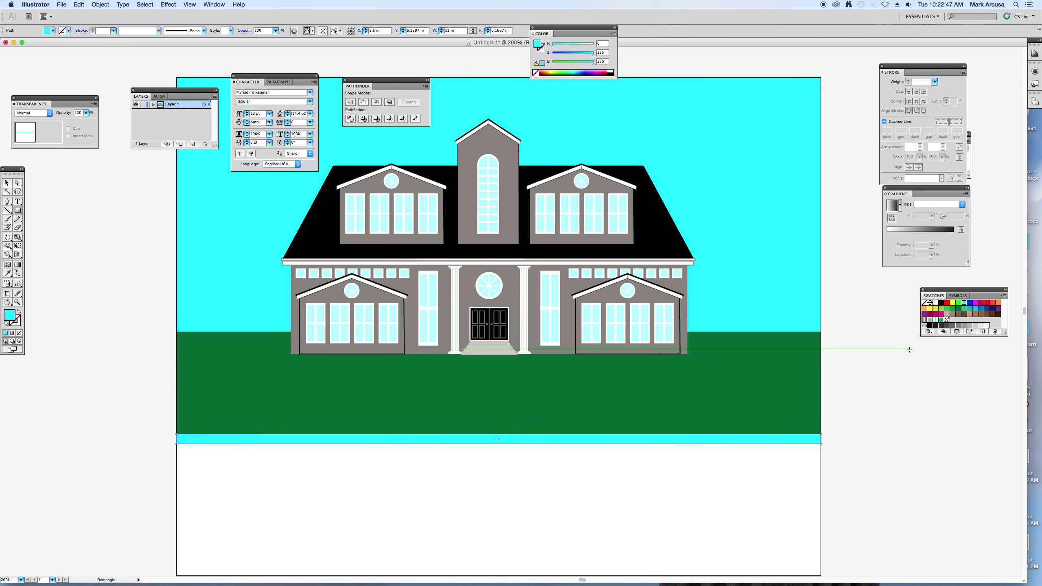
{"action": "left_click", "coordinate": [970, 326]}
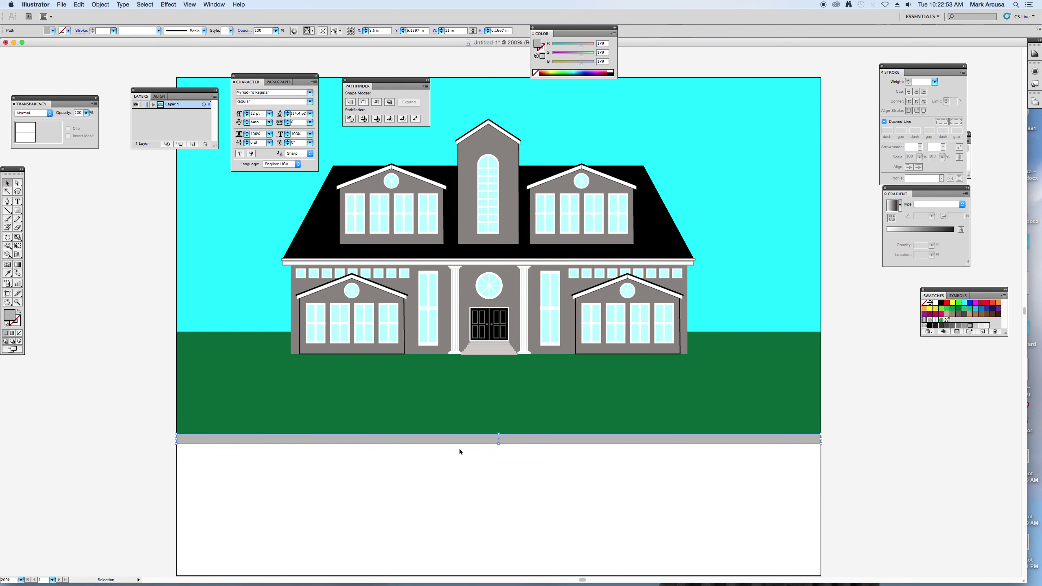
{"action": "left_click_drag", "start_coordinate": [501, 443], "coordinate": [501, 453]}
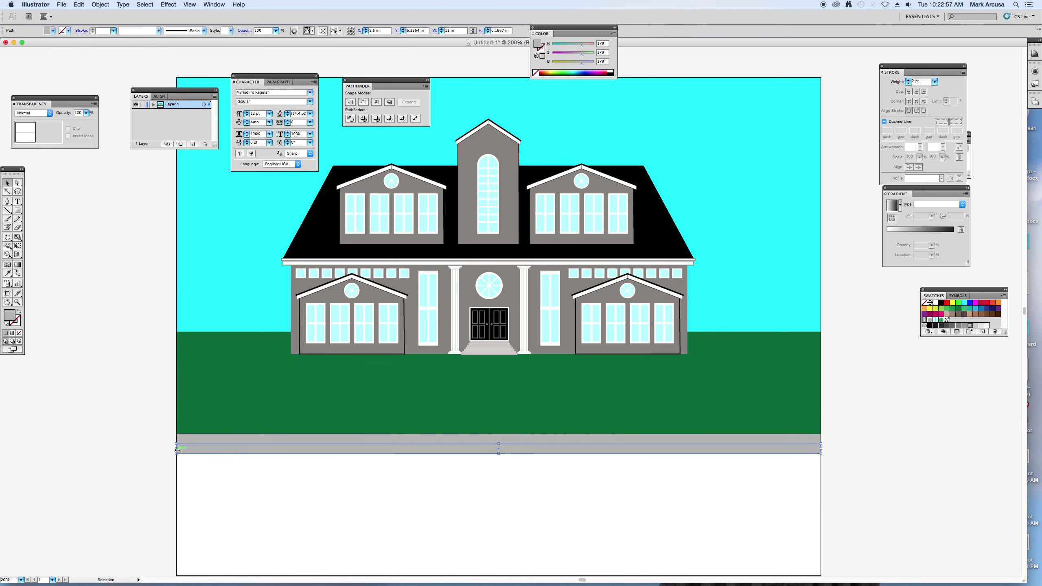
{"action": "left_click", "coordinate": [976, 326]}
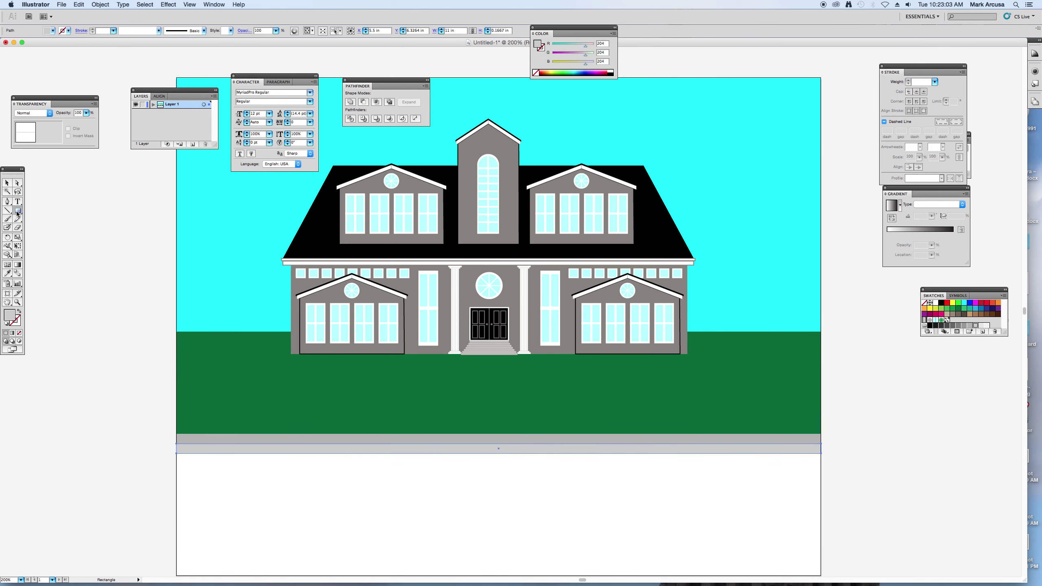
- Draw a black road rectangle about 11 in wide from the light grey strip to the artboard's bottom edge, then deselect it
{"action": "left_click_drag", "start_coordinate": [176, 453], "coordinate": [820, 576]}
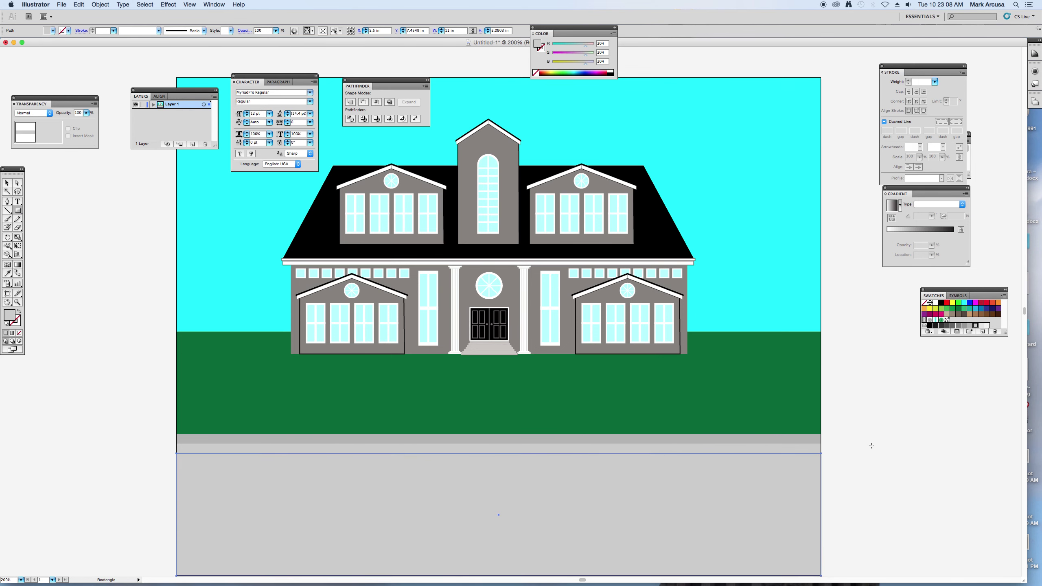
{"action": "left_click", "coordinate": [942, 303]}
{"action": "key", "text": "super+shift+a"}
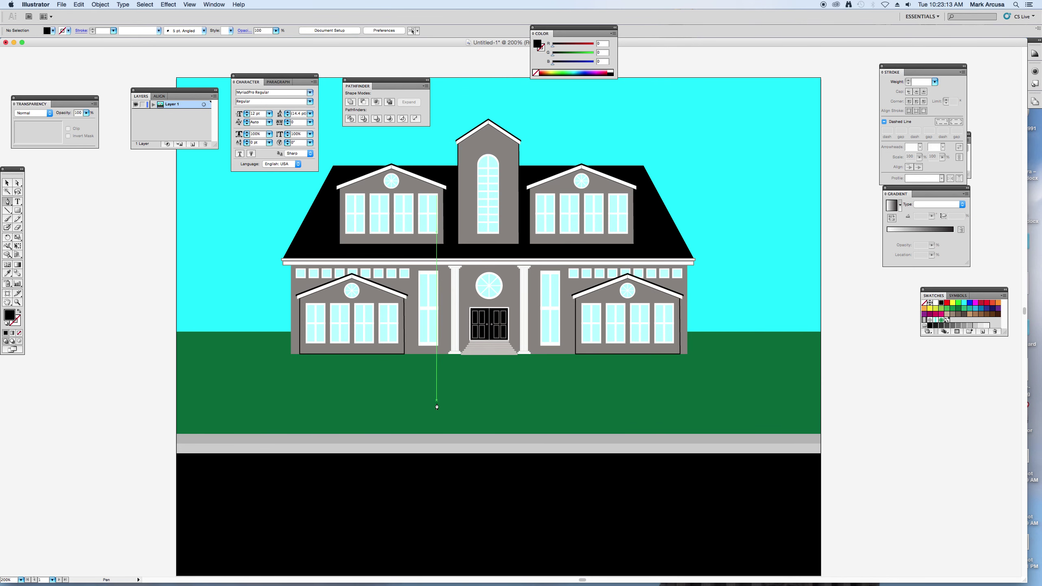
- Draw a closed grey walkway with the Pen tool: a thin strip along the house's base and a path widening from the steps to the sidewalk
{"action": "left_click", "coordinate": [434, 434]}
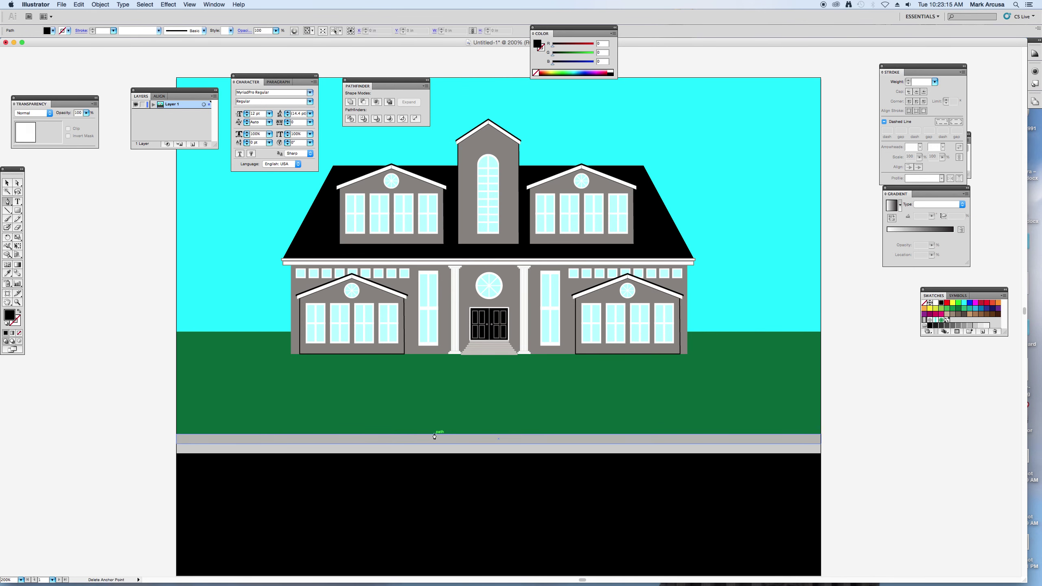
{"action": "left_click", "coordinate": [461, 359]}
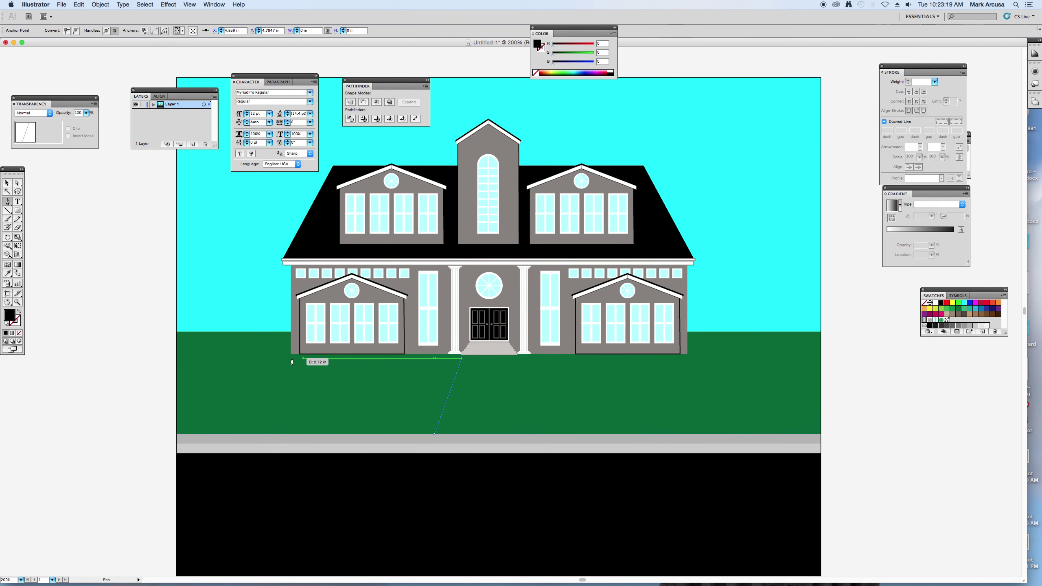
{"action": "left_click", "coordinate": [177, 359]}
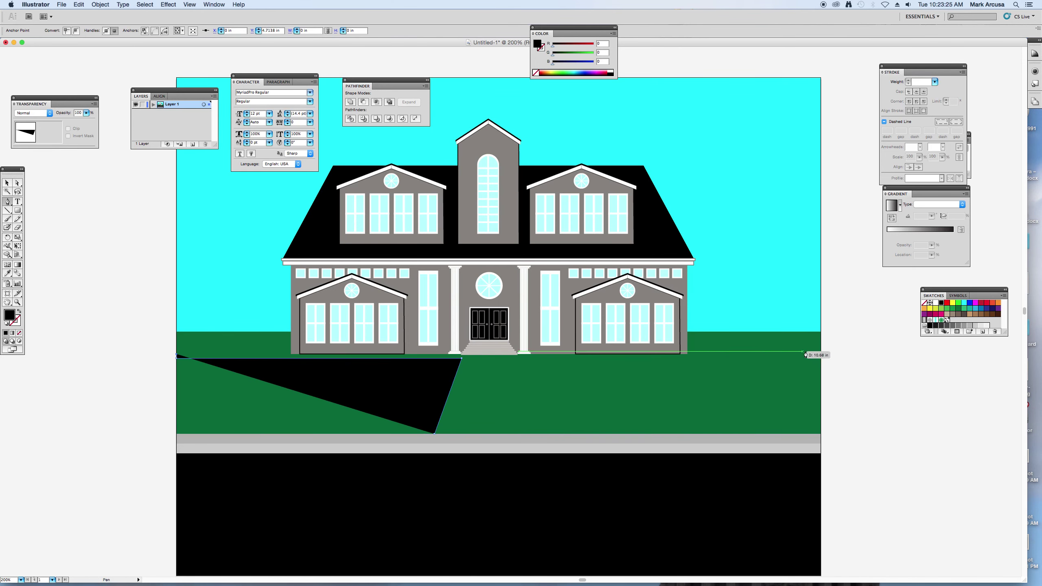
{"action": "left_click", "coordinate": [822, 352]}
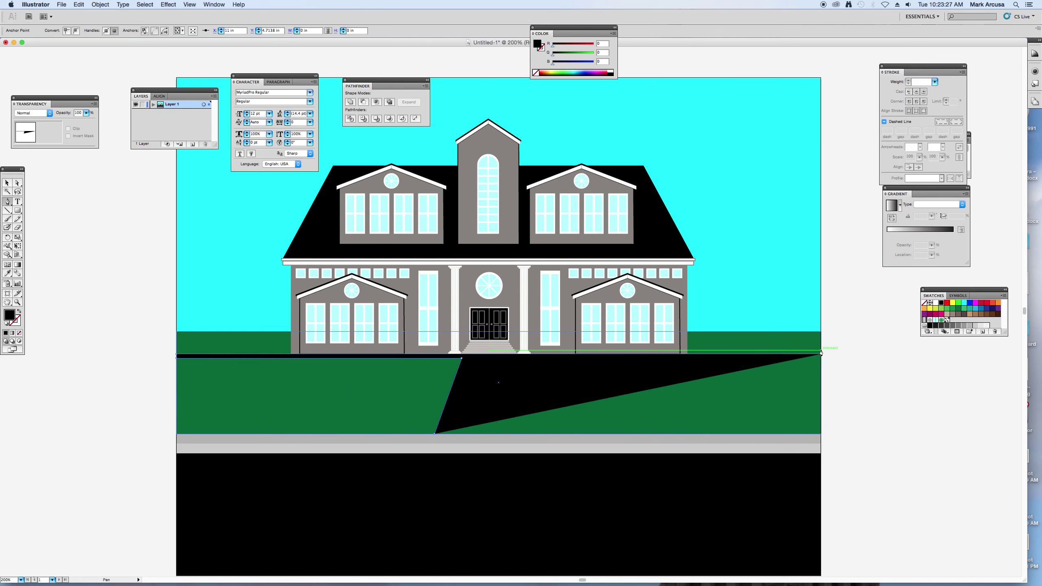
{"action": "left_click_drag", "start_coordinate": [821, 357], "coordinate": [730, 367]}
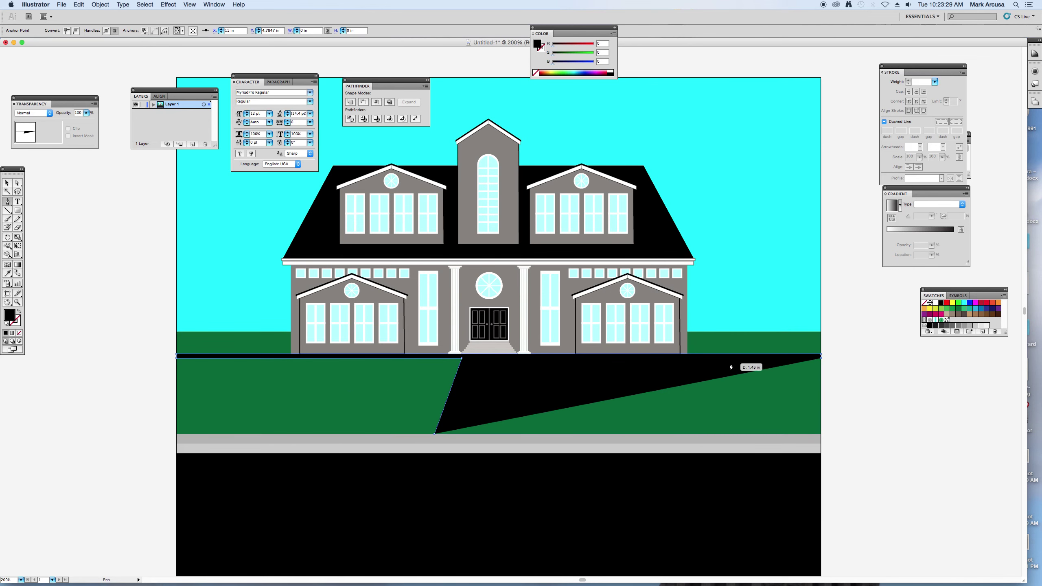
{"action": "left_click", "coordinate": [519, 359], "text": "shift"}
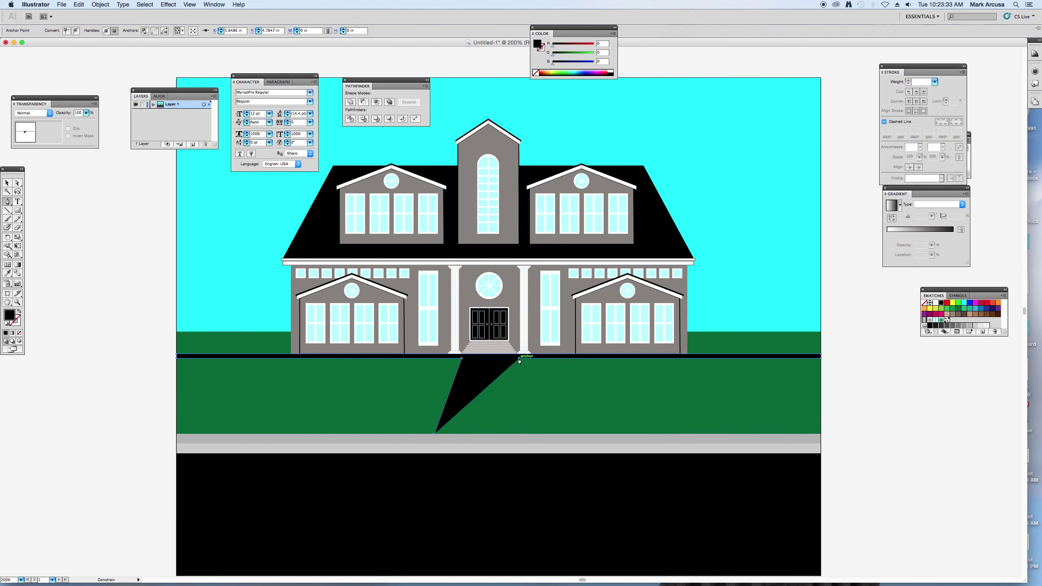
{"action": "left_click", "coordinate": [540, 435]}
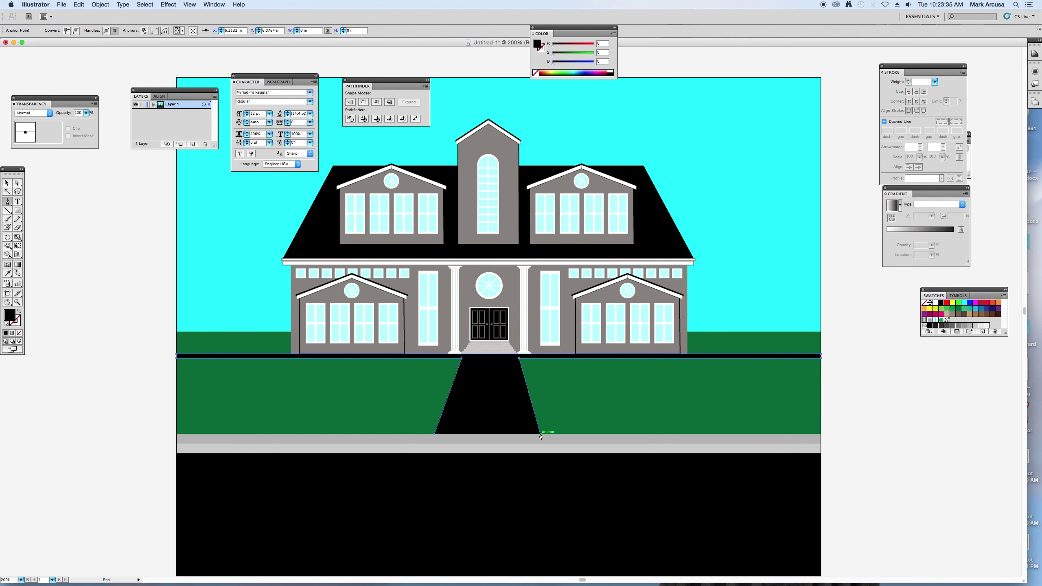
{"action": "left_click", "coordinate": [435, 435]}
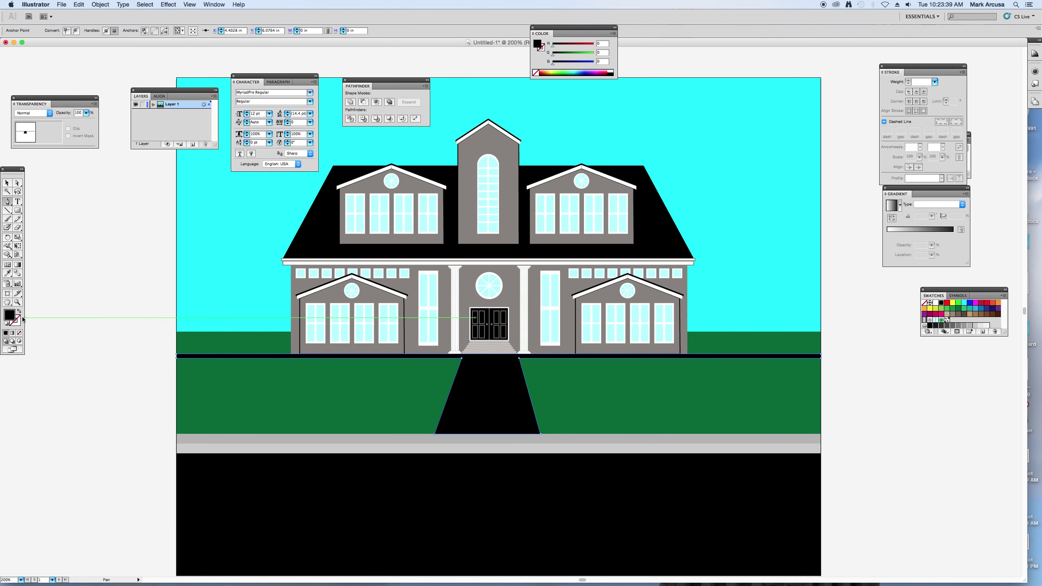
{"action": "left_click", "coordinate": [970, 326]}
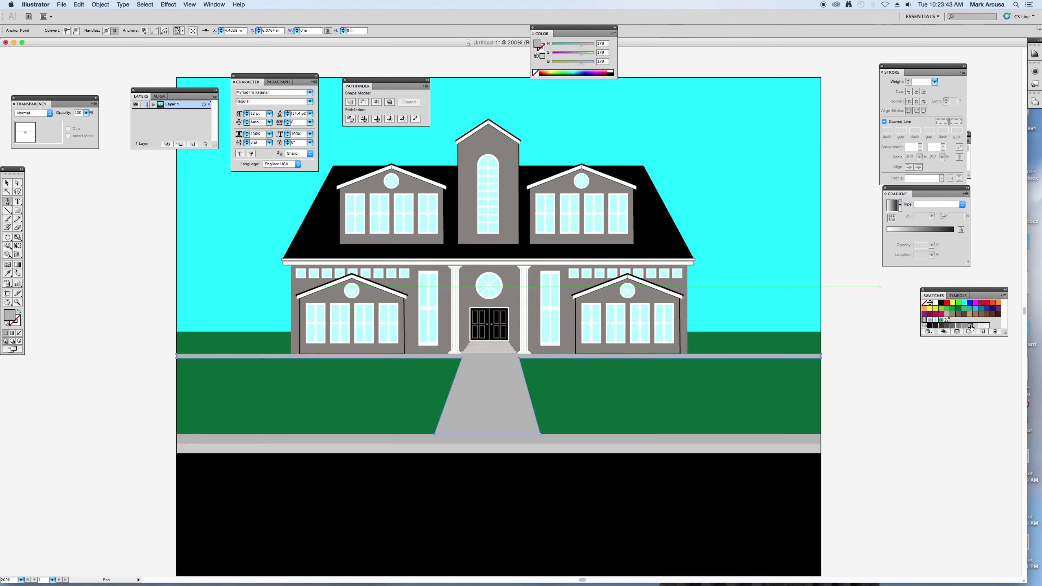
{"action": "key", "text": "v"}
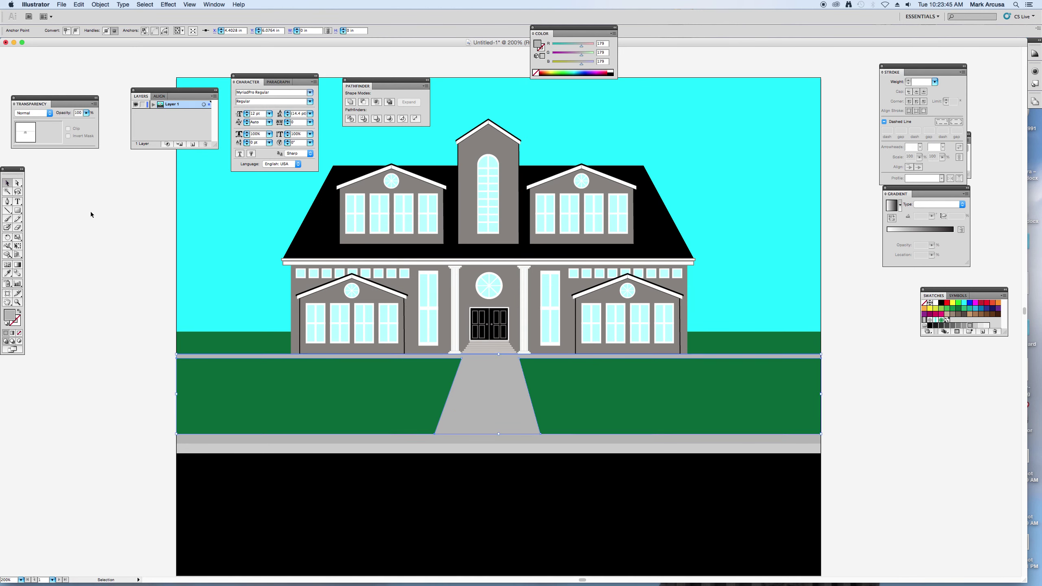
{"action": "left_click", "coordinate": [91, 213]}
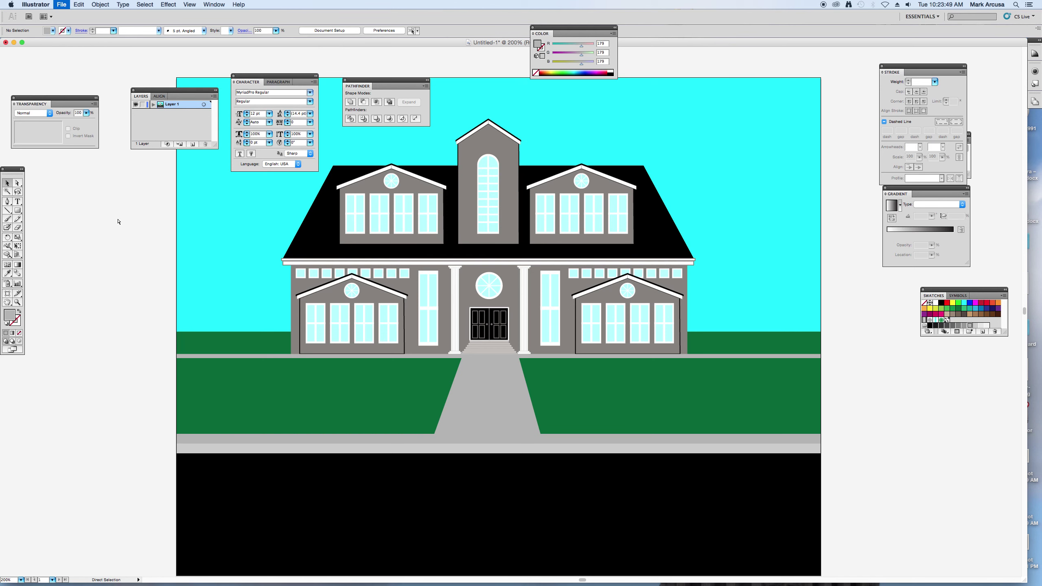
- Save the drawing in the CG1 Stuff folder in Adobe Illustrator (ai) format, named with the author's surname followed by "_Dreamhouse.ai", accepting the default options
{"action": "key", "text": "super+s"}
{"action": "type", "text": "Arcusa_Dreamhouse.ai"}
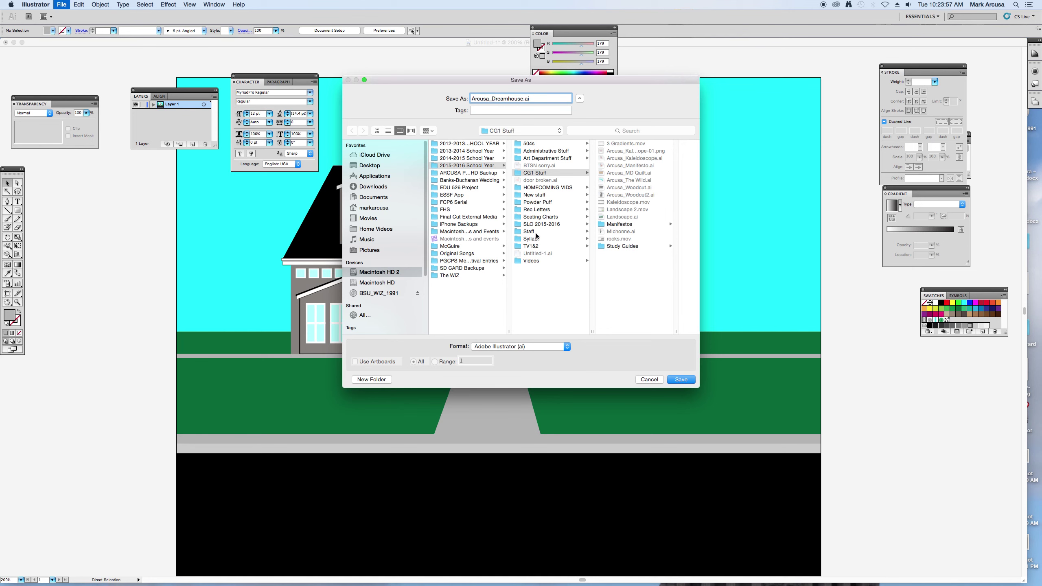
{"action": "left_click", "coordinate": [674, 383]}
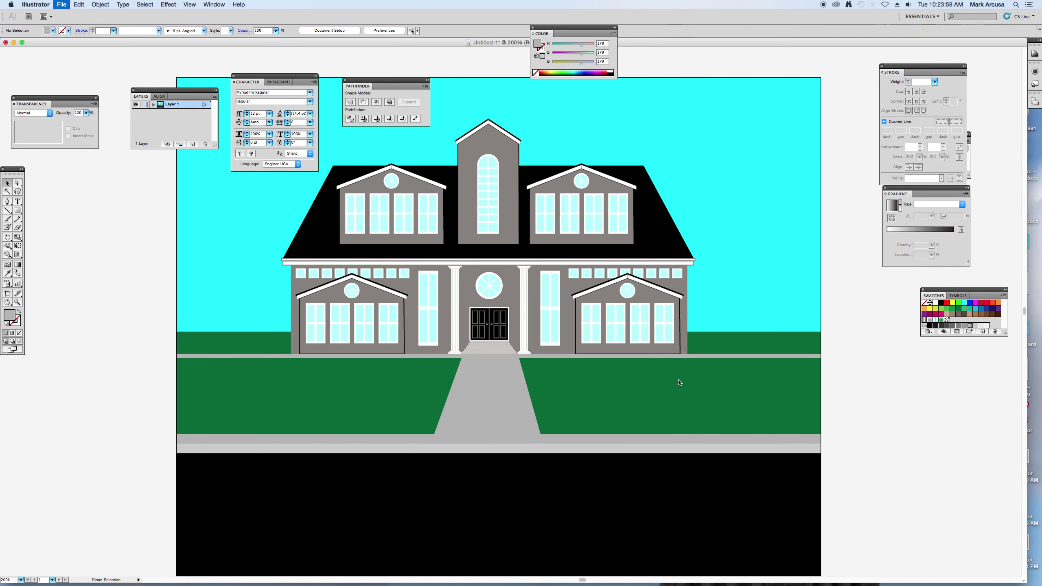
{"action": "left_click", "coordinate": [602, 131]}
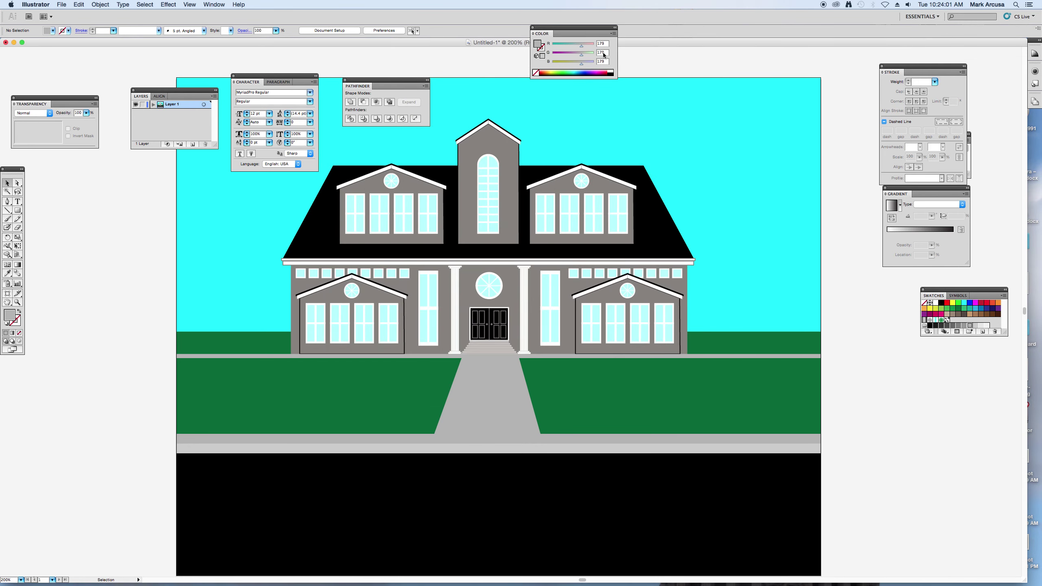